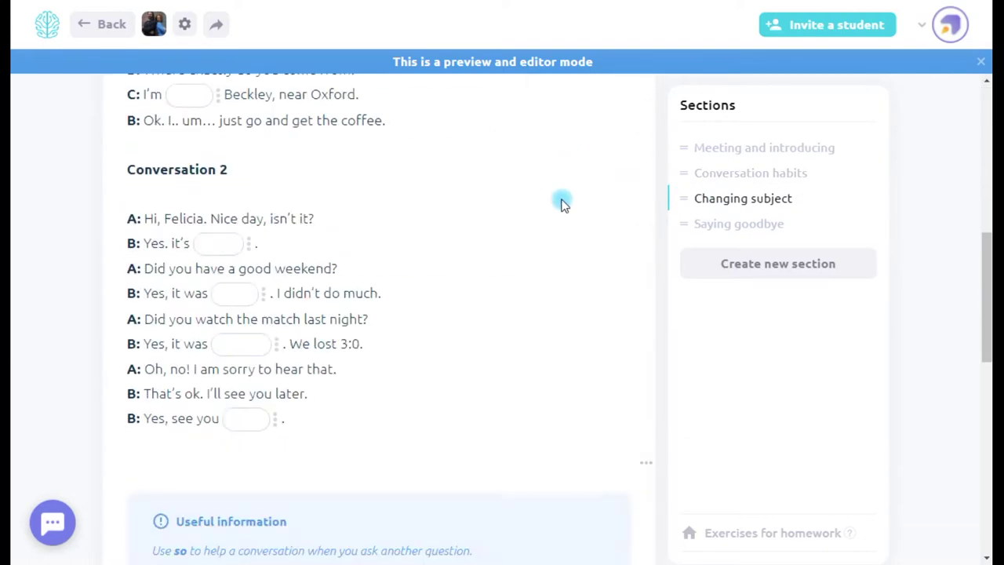
Step: Open the unit's "Saying goodbye" section and look through its exercises
click(414, 399)
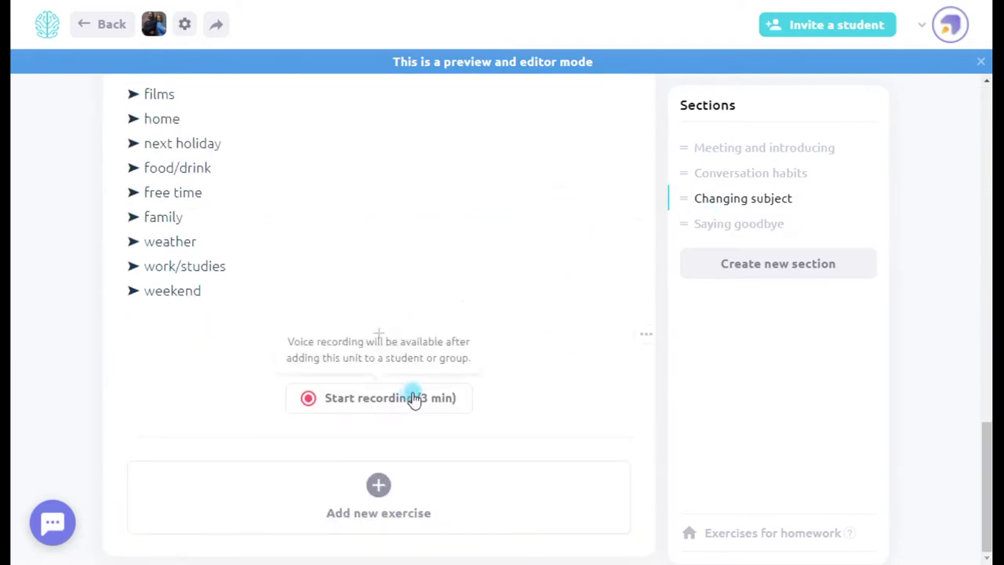
click(717, 225)
scroll(462, 218, down, 10)
scroll(455, 222, down, 10)
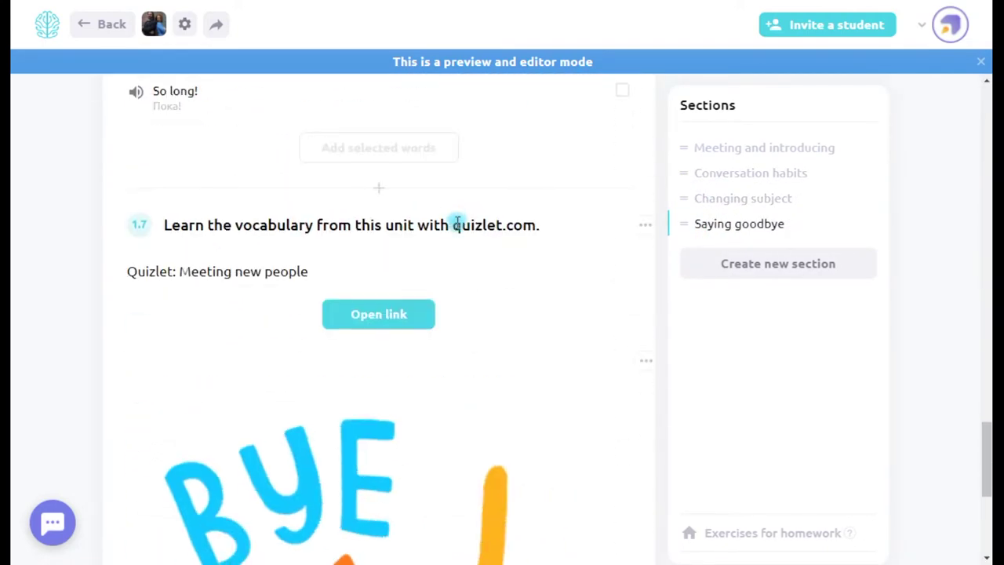
Step: Add a "Put words in the right form / Fill the gaps" exercise with the text "It's [easy]!" to the Saying goodbye section
click(415, 489)
scroll(554, 397, down, 19)
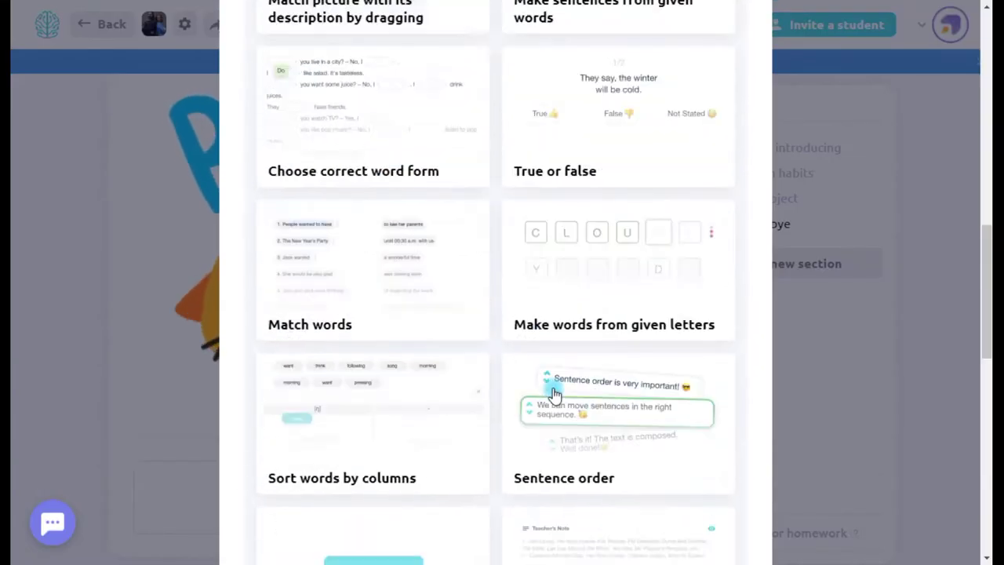
scroll(554, 393, up, 10)
scroll(554, 392, up, 8)
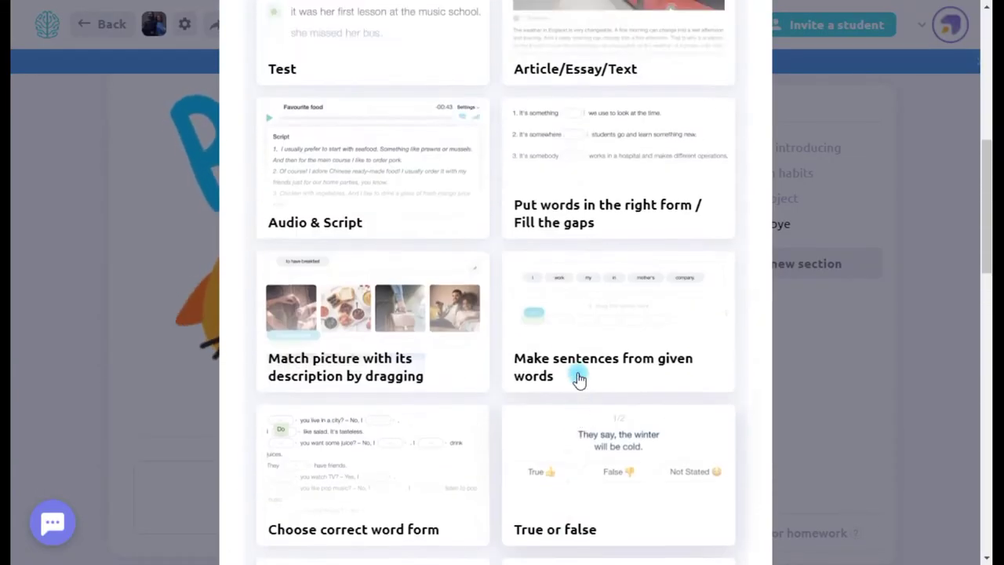
scroll(598, 367, down, 2)
scroll(598, 371, down, 2)
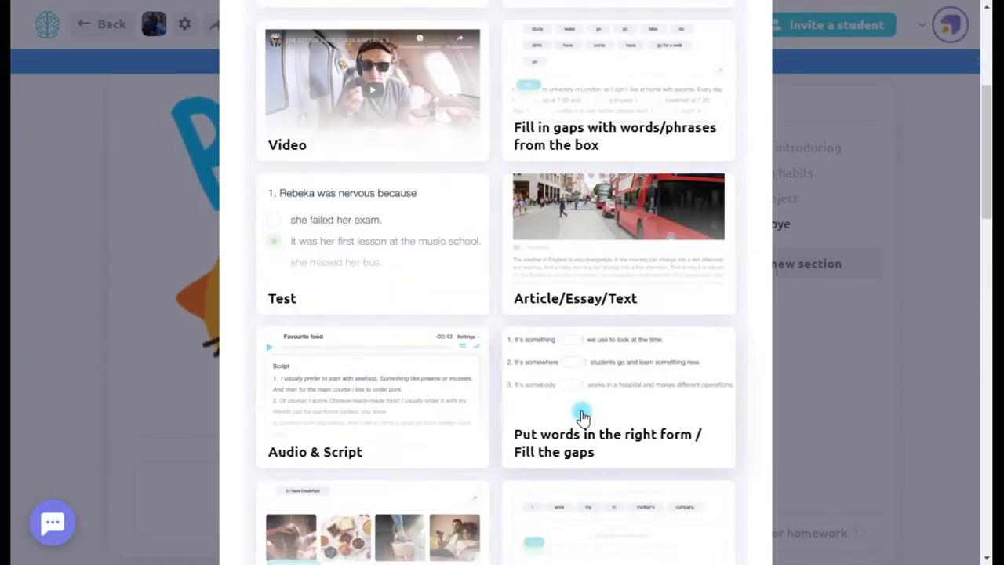
click(585, 413)
click(422, 331)
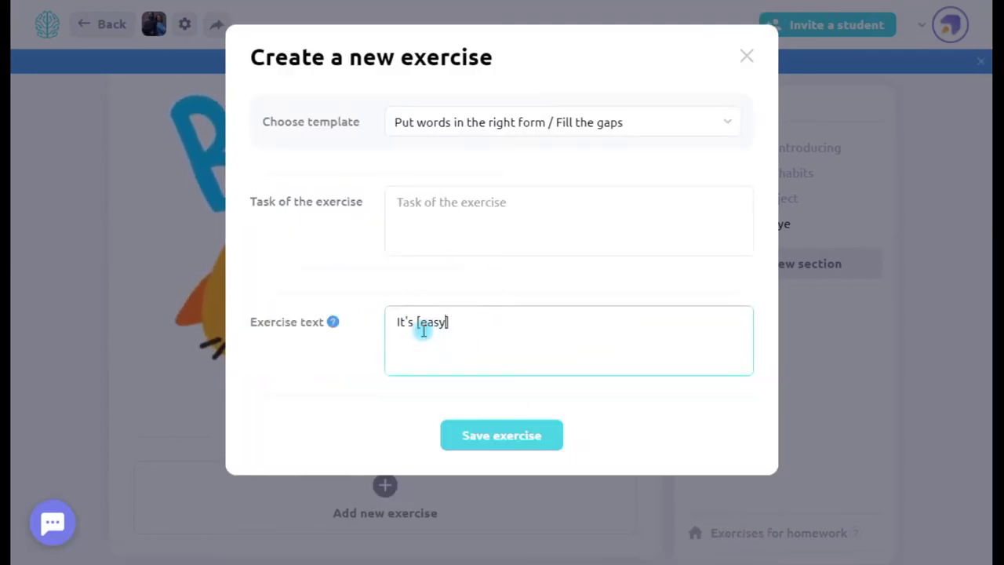
click(496, 434)
Step: Fill the gap in the new exercise with "easy"
scroll(215, 417, down, 2)
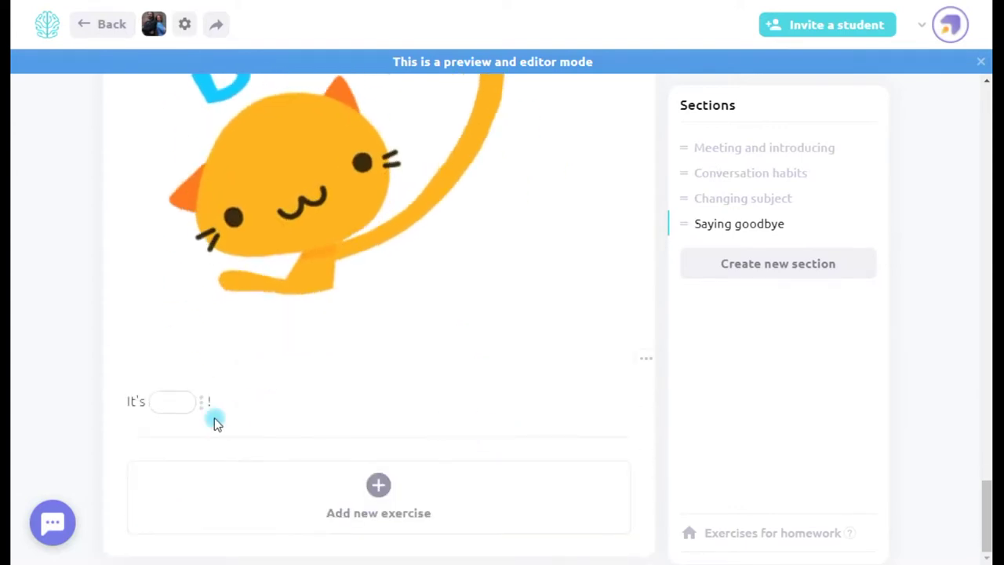
click(168, 402)
text(easy)
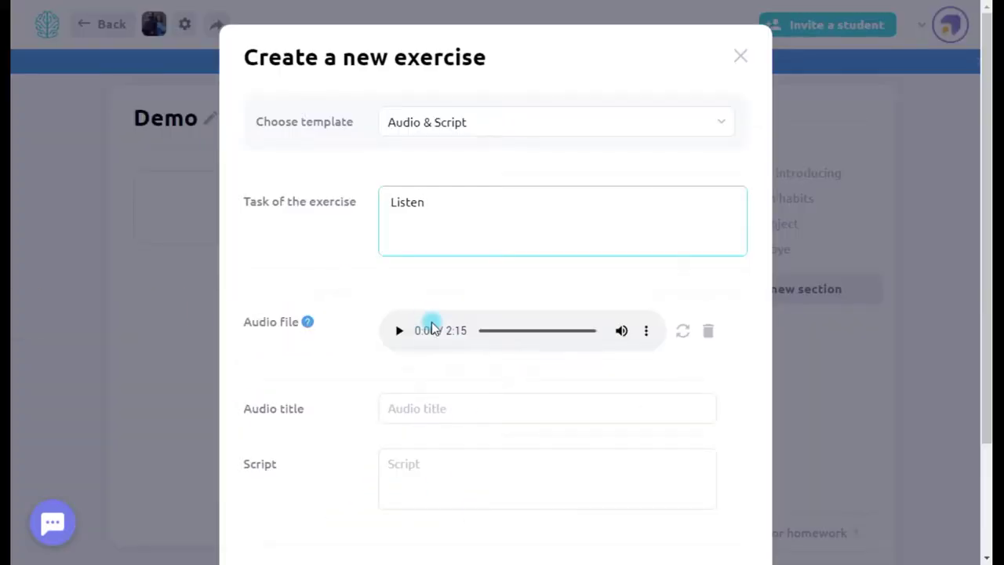
Step: Save the Audio & Script exercise with the task "Listen" and add a video exercise with the task "Watch" to the Demo section
scroll(523, 502, down, 2)
click(522, 502)
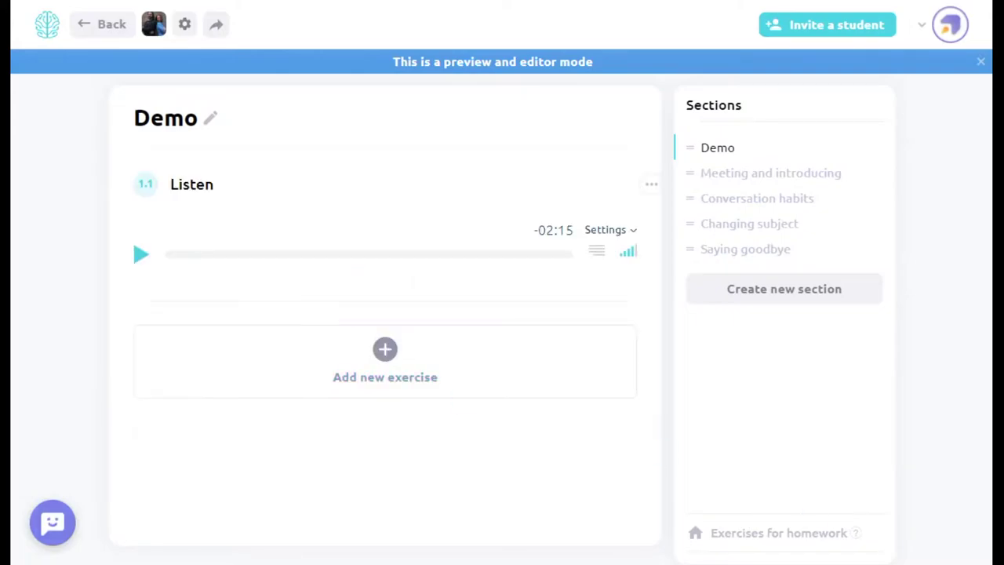
click(386, 349)
click(353, 369)
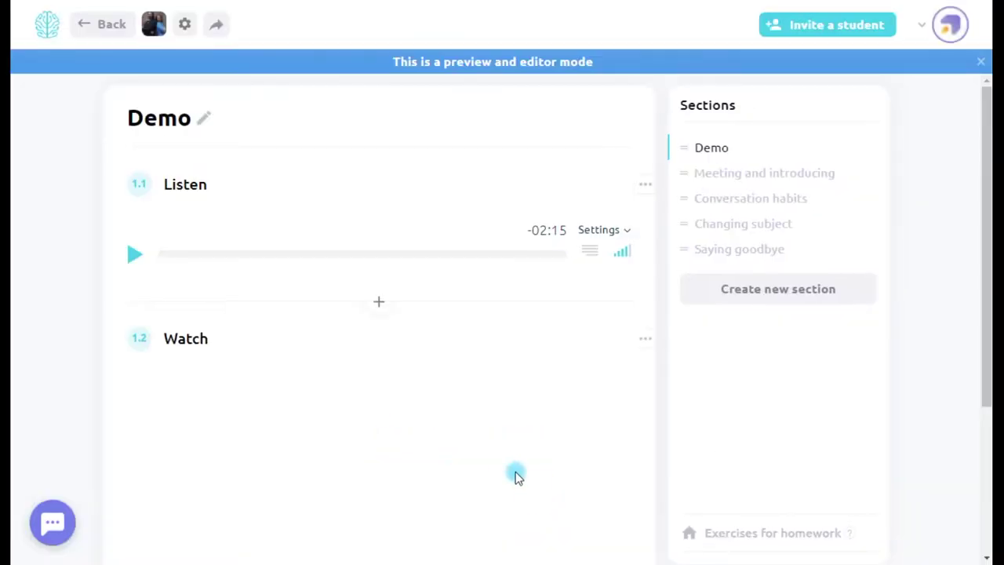
scroll(515, 473, down, 3)
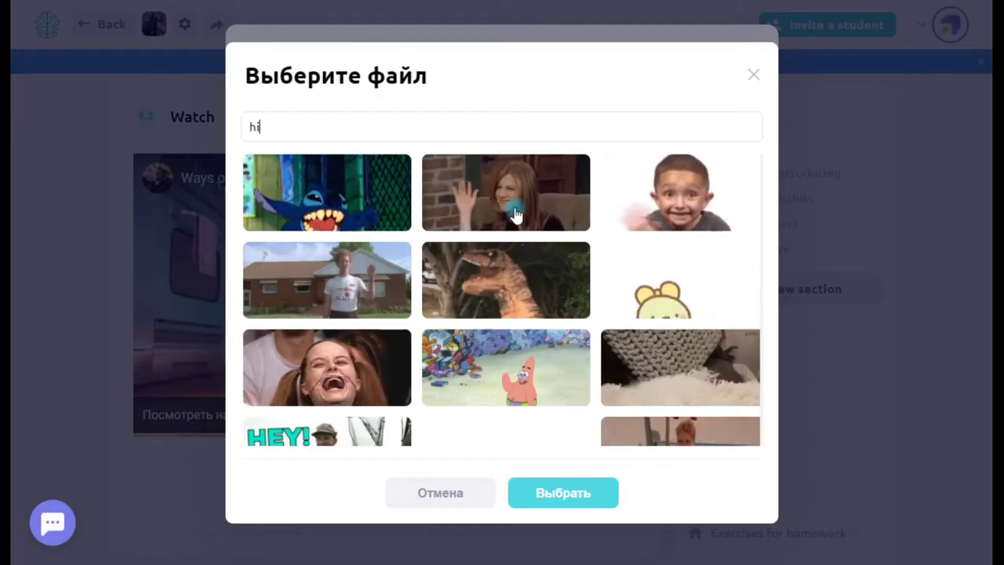
Step: Choose the GIF of the waving woman from the "hi" results and save it as an exercise below the video
click(517, 215)
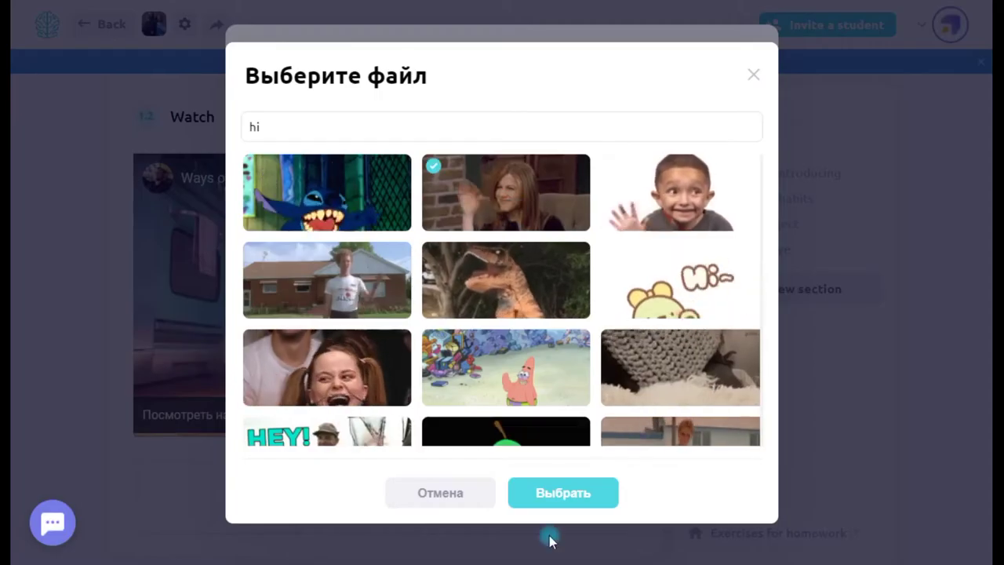
click(563, 494)
click(540, 473)
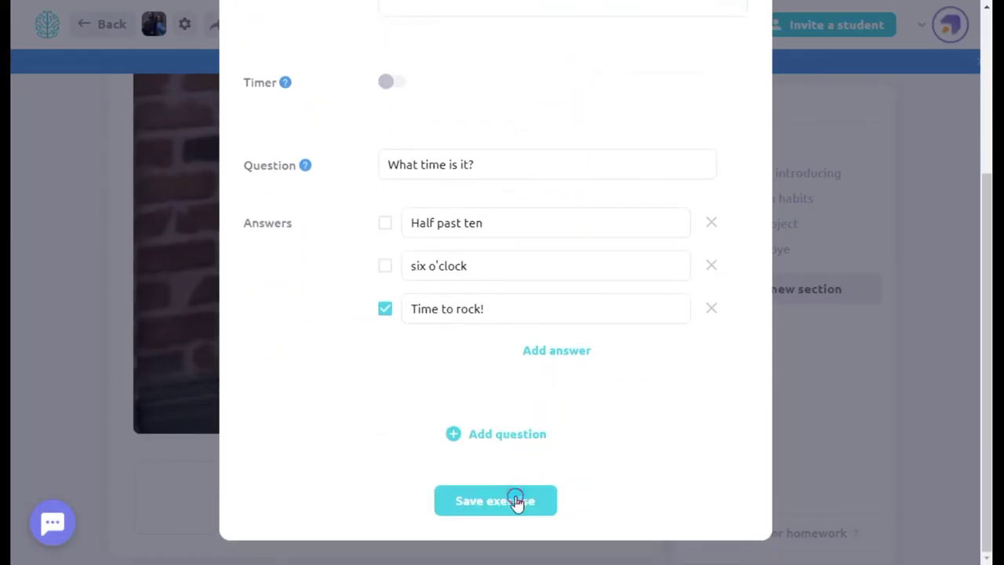
Step: Save the test asking "What time is it?" with "Time to rock!" as the correct option, and answer it correctly
click(517, 500)
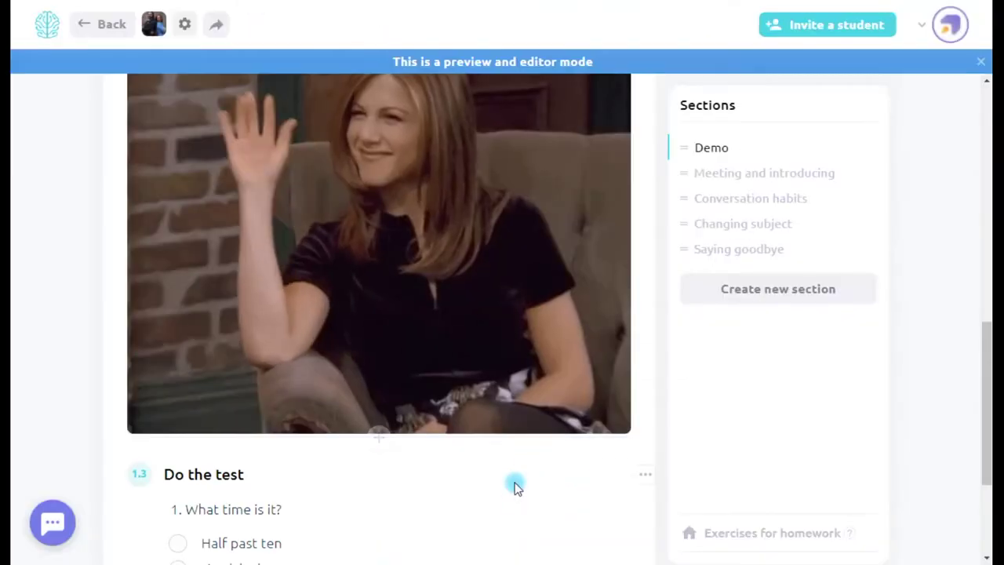
scroll(514, 480, down, 3)
click(180, 397)
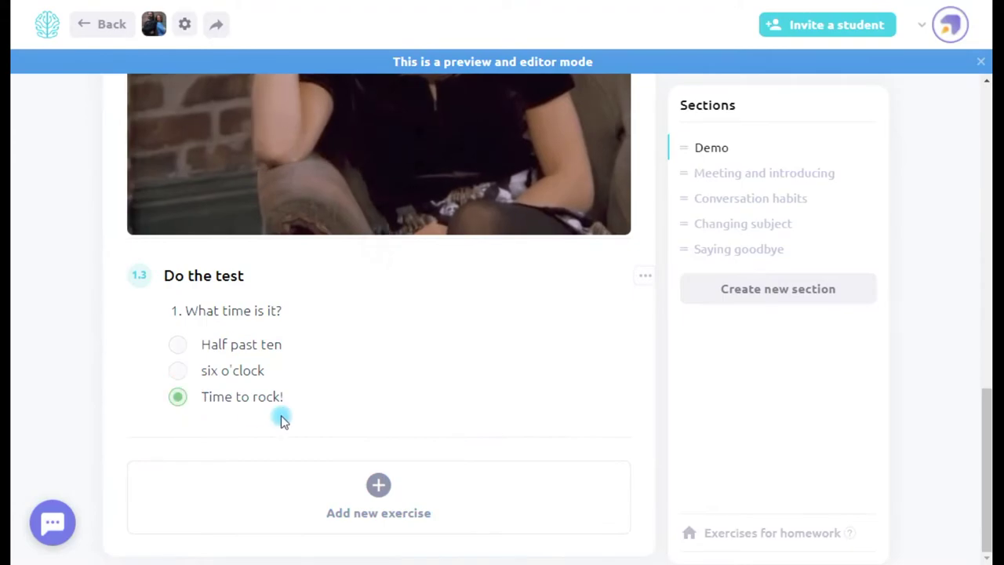
Step: Add a Recording exercise with the task "Introduce yourself" and a recording duration of 00:30
click(378, 484)
click(487, 232)
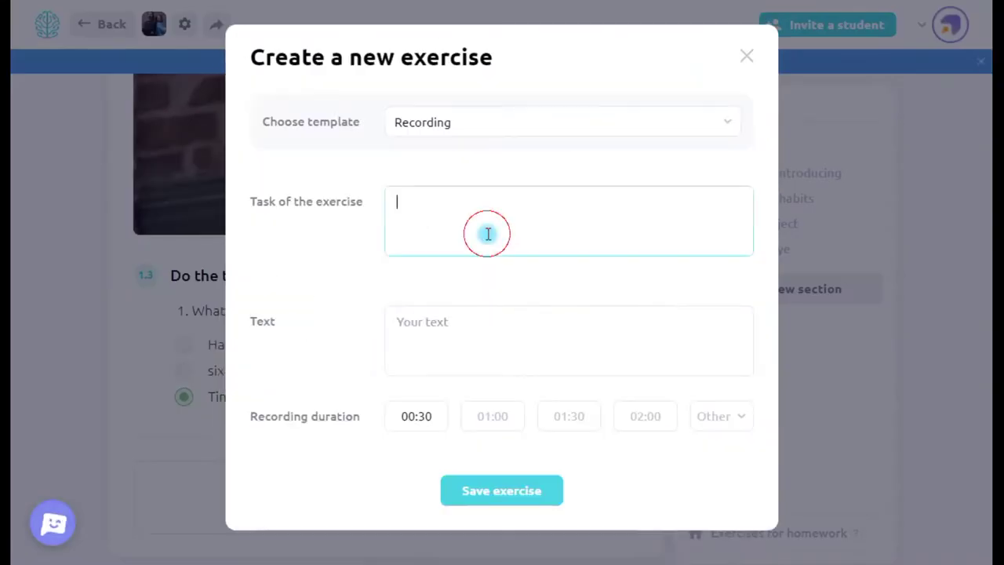
text(Introduce yourself)
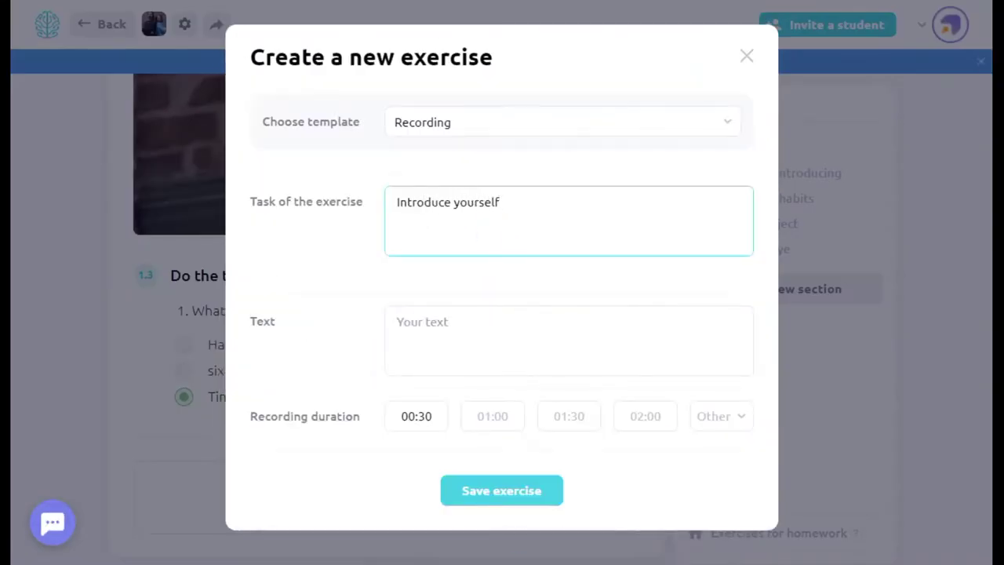
click(502, 491)
Step: Add a "Make words from given letters" exercise with the word "progressme" after the recording exercise
click(358, 404)
click(377, 511)
scroll(663, 416, down, 5)
click(646, 409)
text(progressme)
click(489, 525)
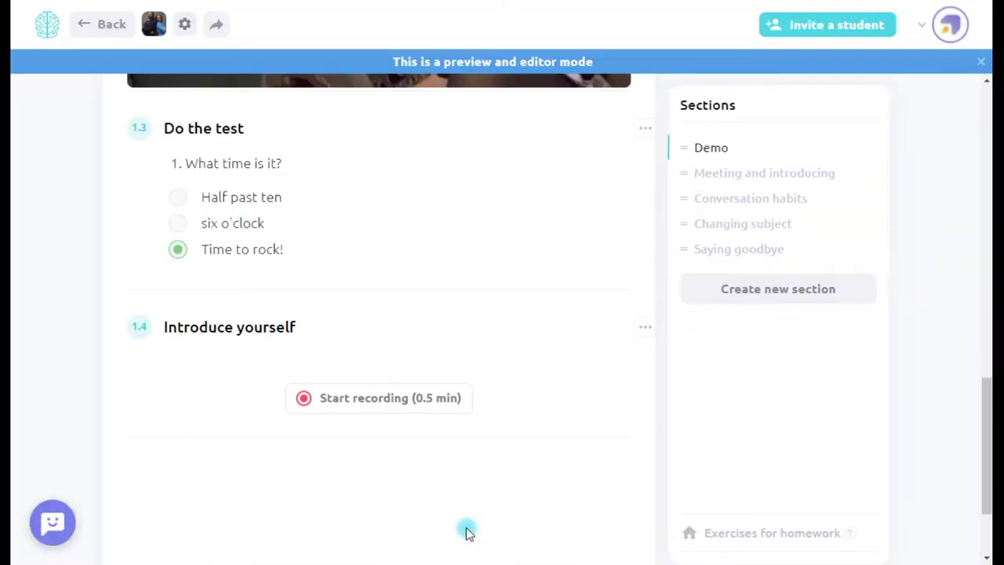
Step: Solve the letter exercise by assembling the word "progressme" from its shuffled letters
scroll(369, 478, down, 2)
click(237, 404)
click(277, 401)
click(314, 401)
click(500, 402)
click(389, 402)
click(352, 402)
click(426, 402)
click(453, 406)
click(539, 408)
click(200, 406)
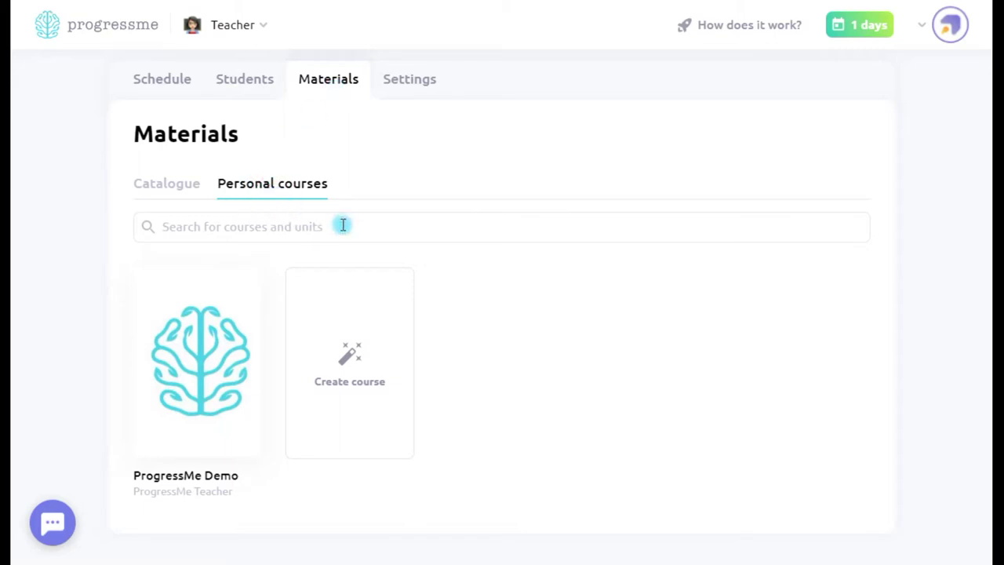
Step: Start a new personal course titled "Fantastic Course" with English as its language
click(347, 396)
click(455, 238)
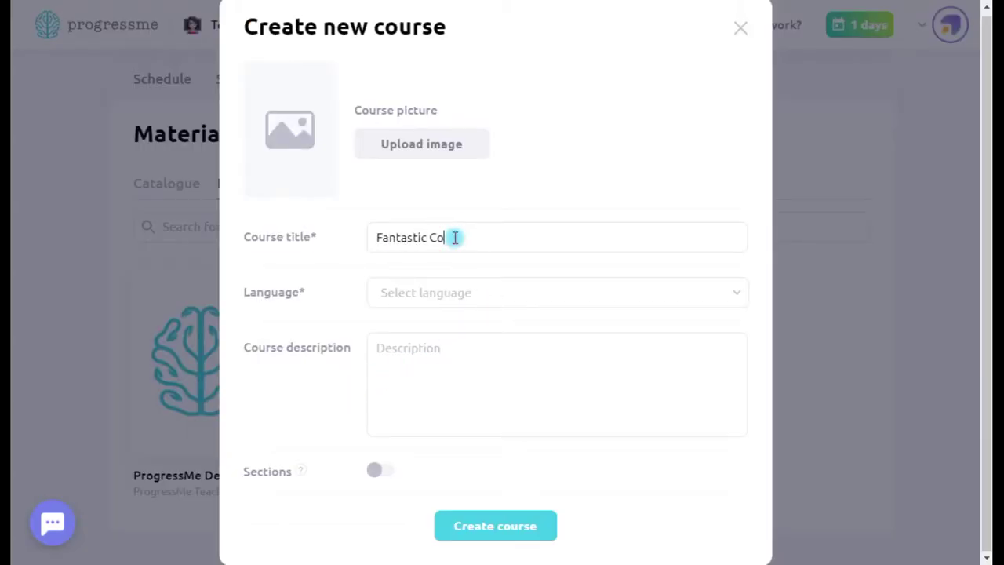
click(457, 296)
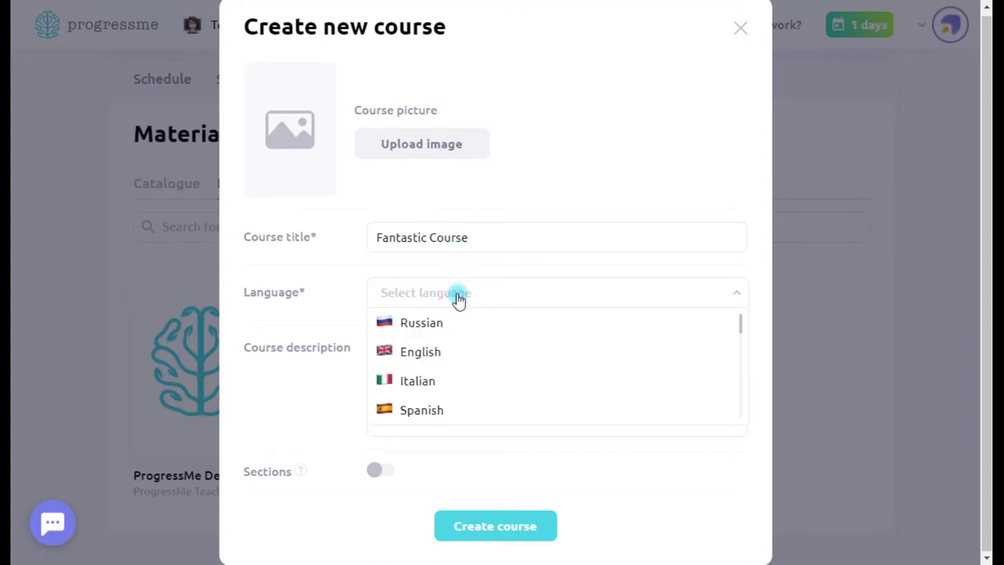
click(440, 353)
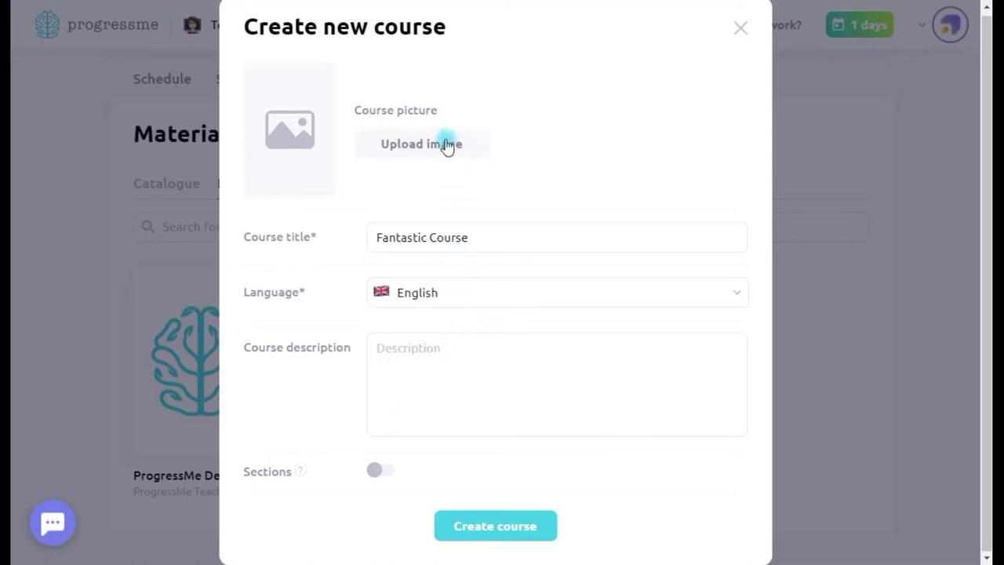
Step: Upload the Montazhnaya_oblast__19 image as the course picture and enter the description "Your personal course"
click(443, 147)
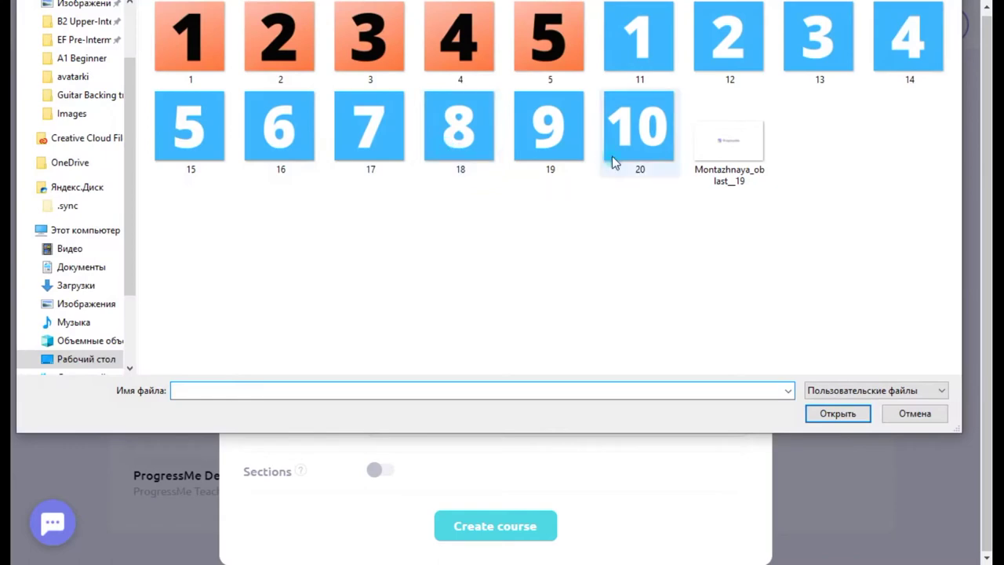
click(710, 157)
click(833, 415)
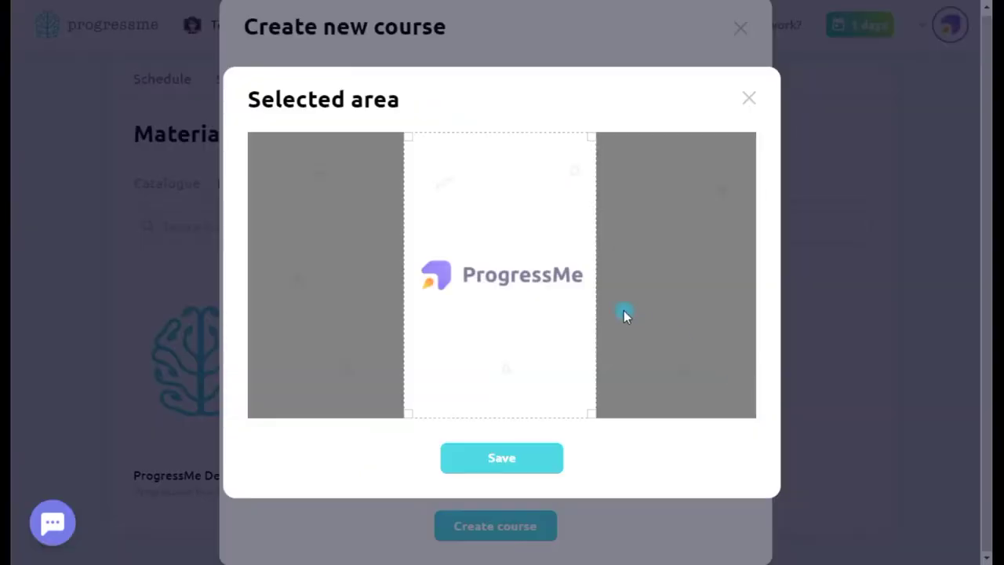
click(515, 461)
click(454, 397)
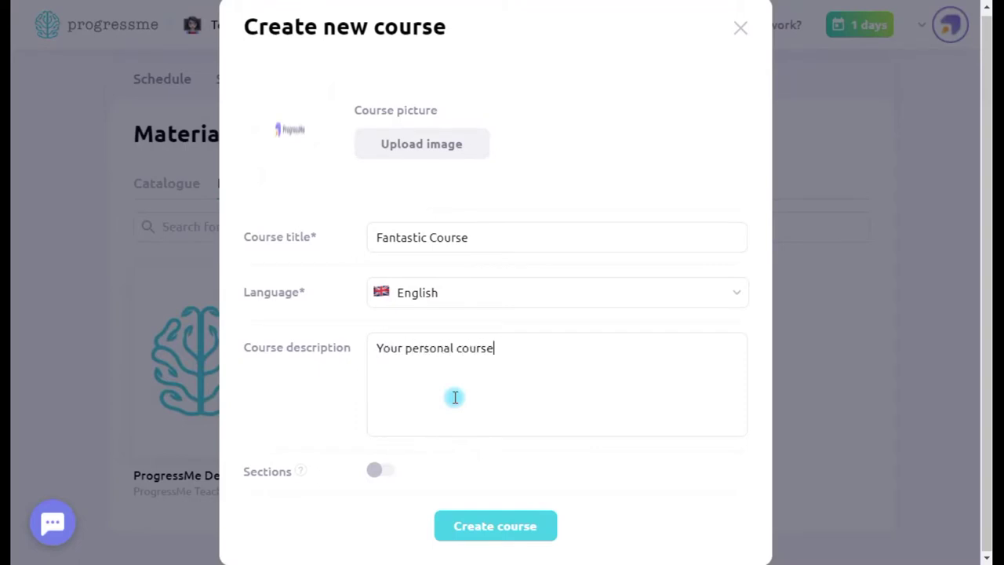
click(376, 473)
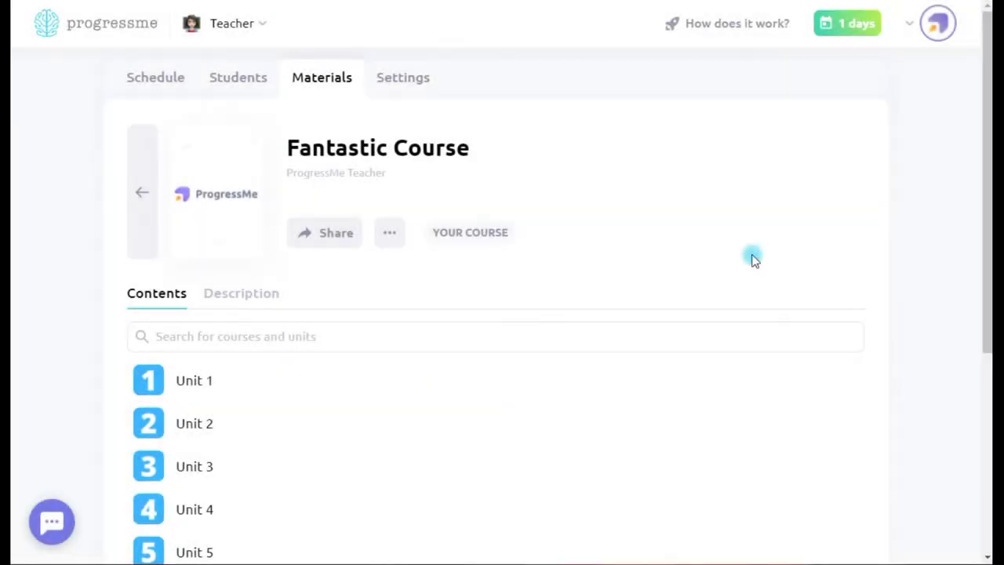
Step: Examine Fantastic Course's contents as a plain unit list and as modules, expanding Module 1 and Module 2
scroll(751, 259, down, 4)
scroll(752, 259, up, 1)
scroll(752, 259, up, 3)
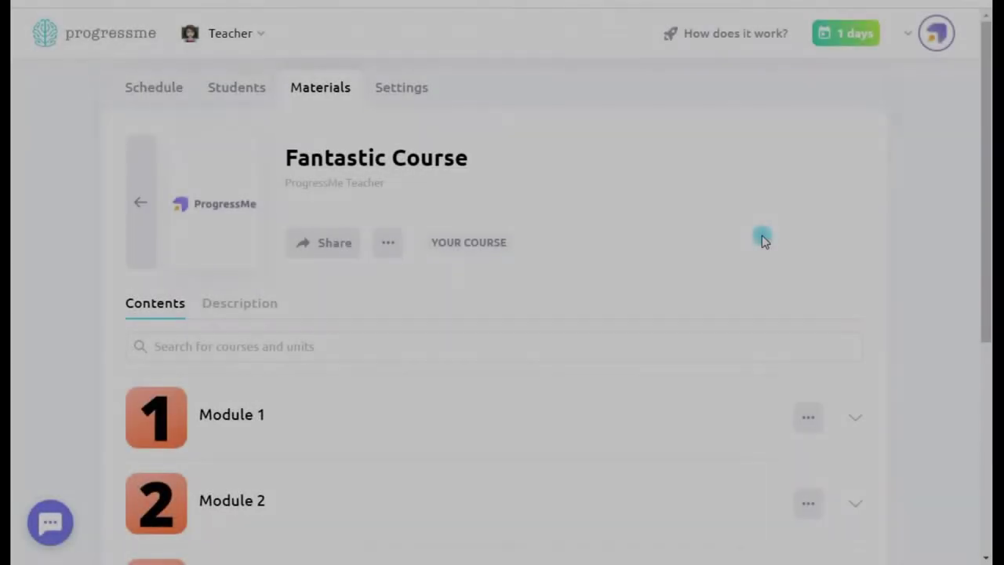
scroll(761, 234, down, 5)
scroll(679, 222, up, 3)
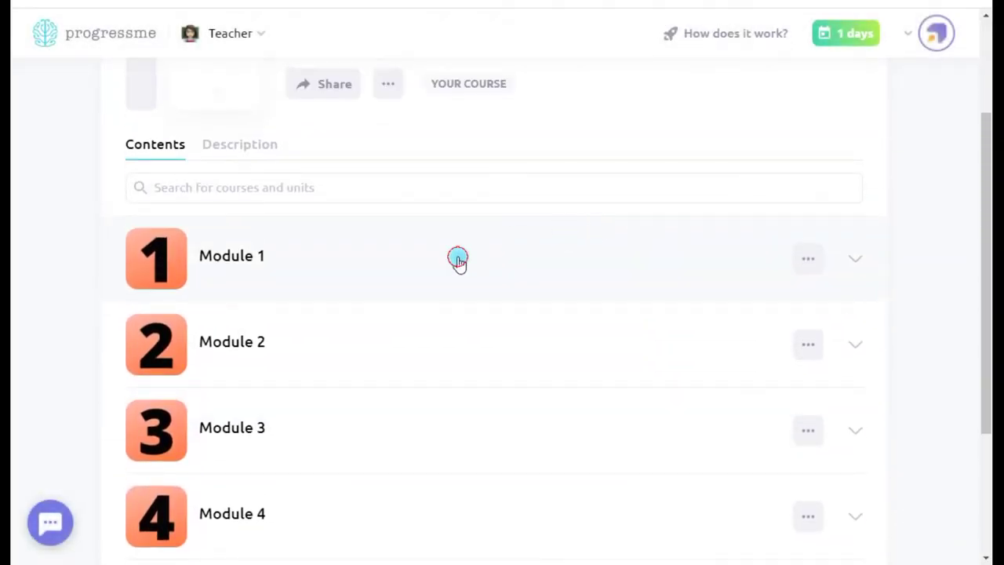
click(459, 261)
scroll(384, 305, down, 3)
click(249, 423)
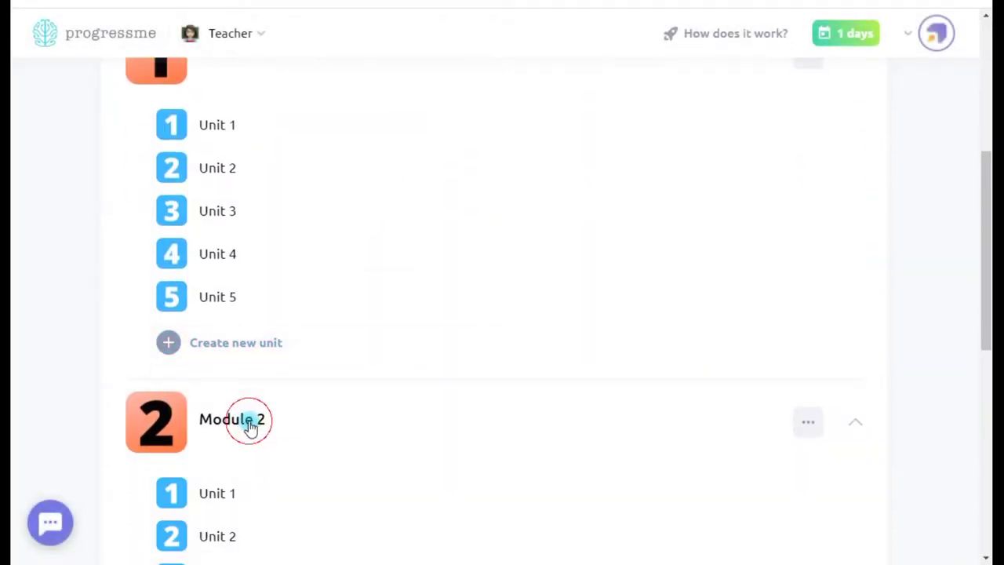
scroll(250, 424, down, 3)
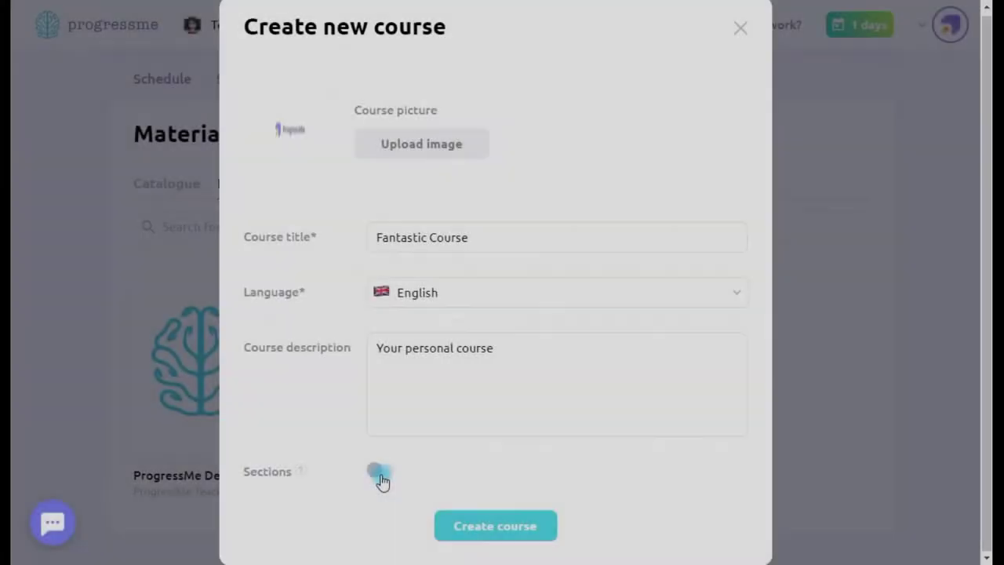
Step: Enable sections for the new course and create it
click(381, 474)
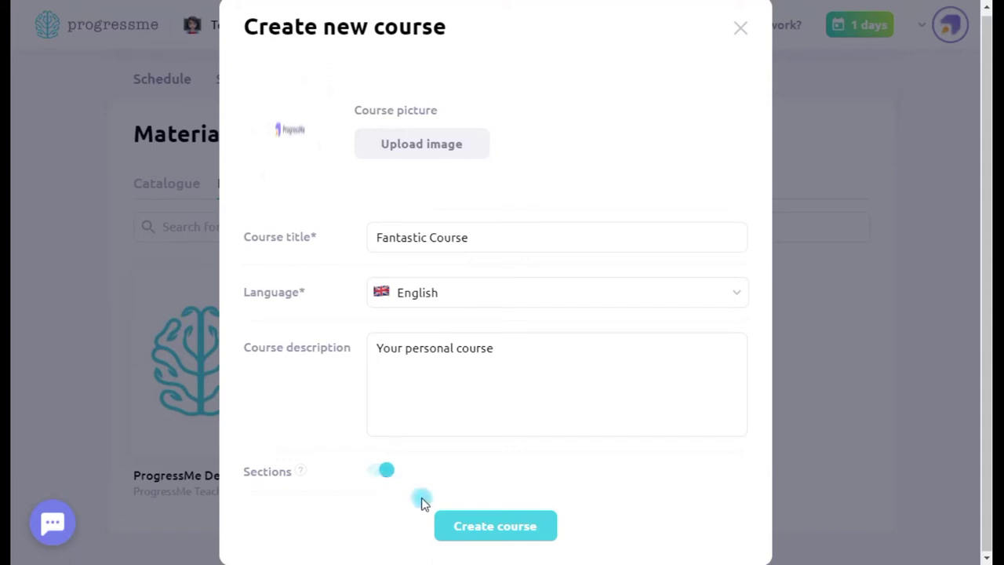
click(494, 537)
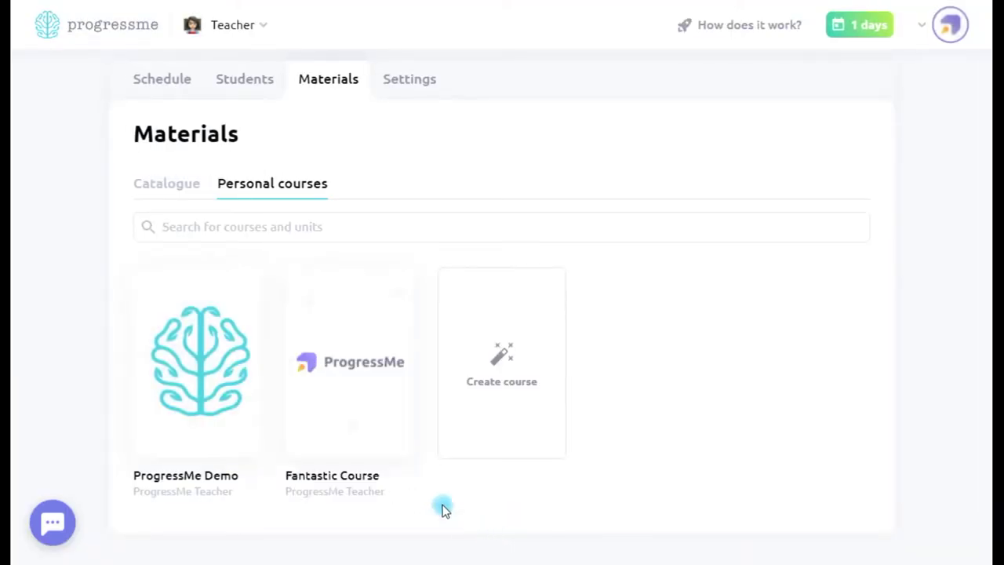
Step: Open Fantastic Course and go through its editable picture, title, language, description and sections settings, saving the form
click(362, 386)
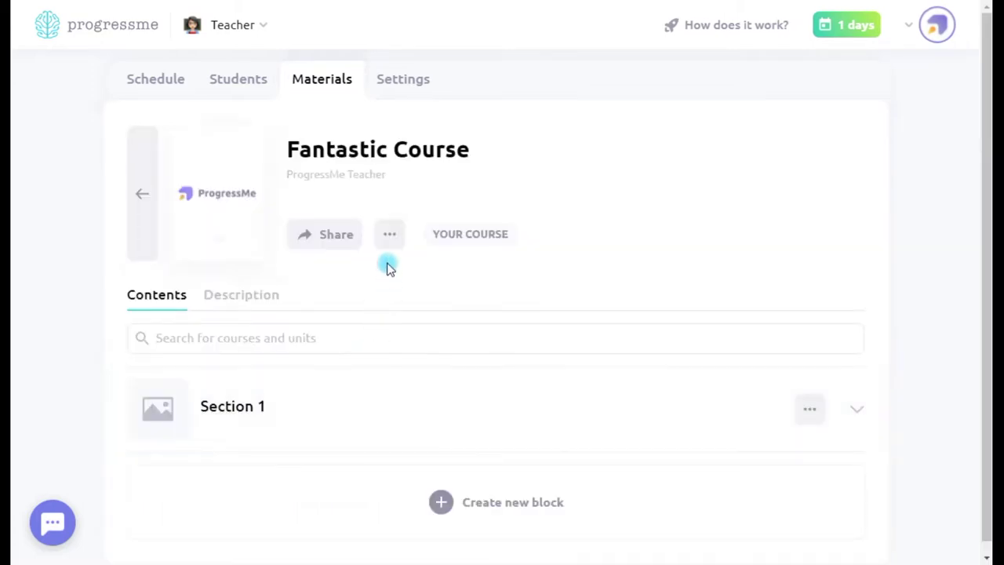
click(389, 245)
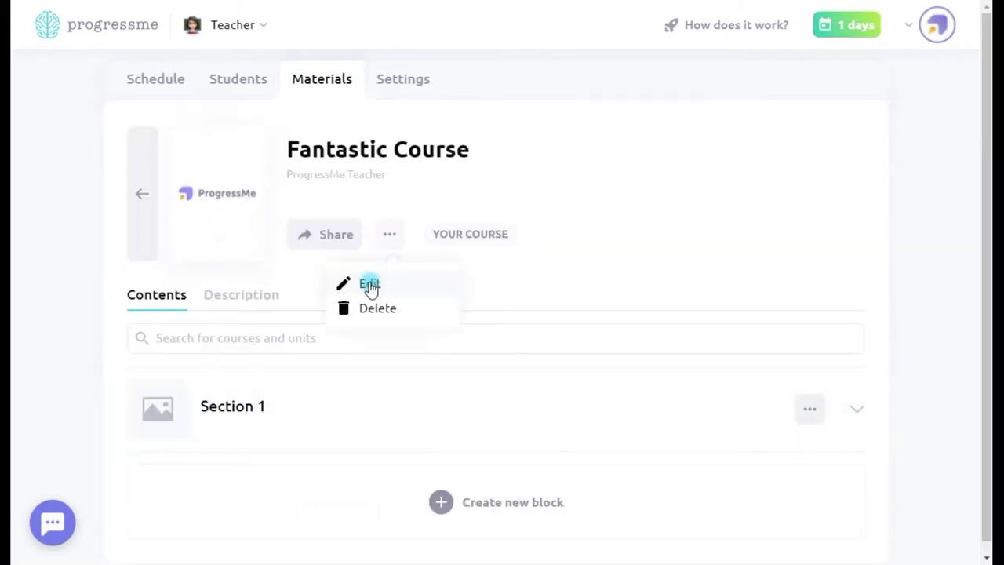
click(371, 284)
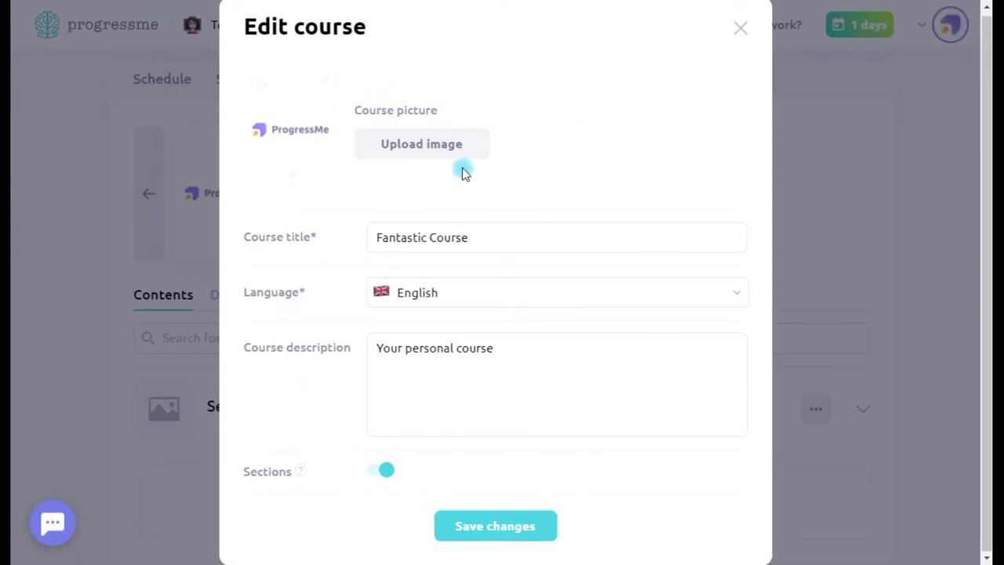
click(387, 478)
double_click(532, 210)
click(495, 347)
click(509, 523)
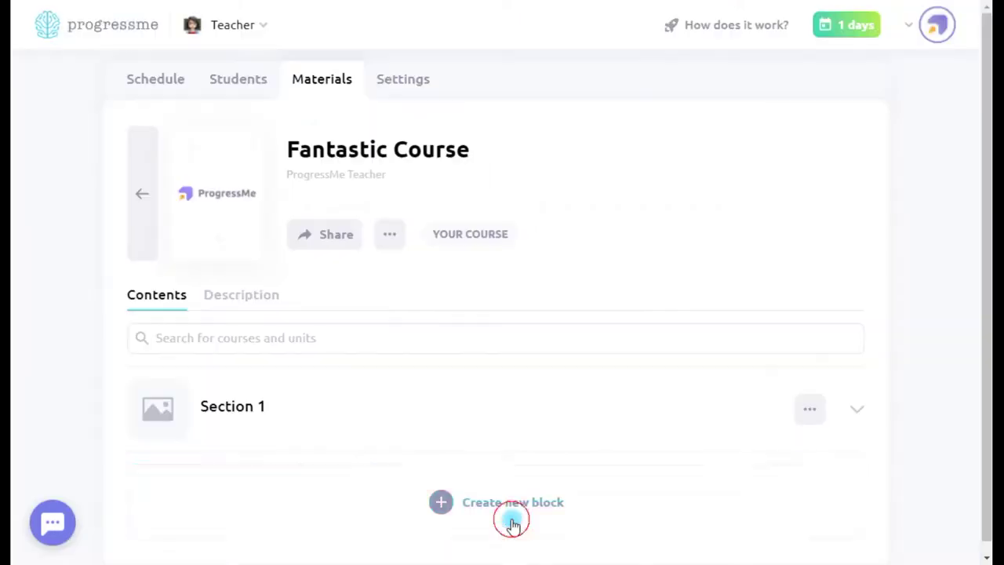
Step: Examine the deletion confirmation and the editing form of Fantastic Course, dismissing each one
click(389, 242)
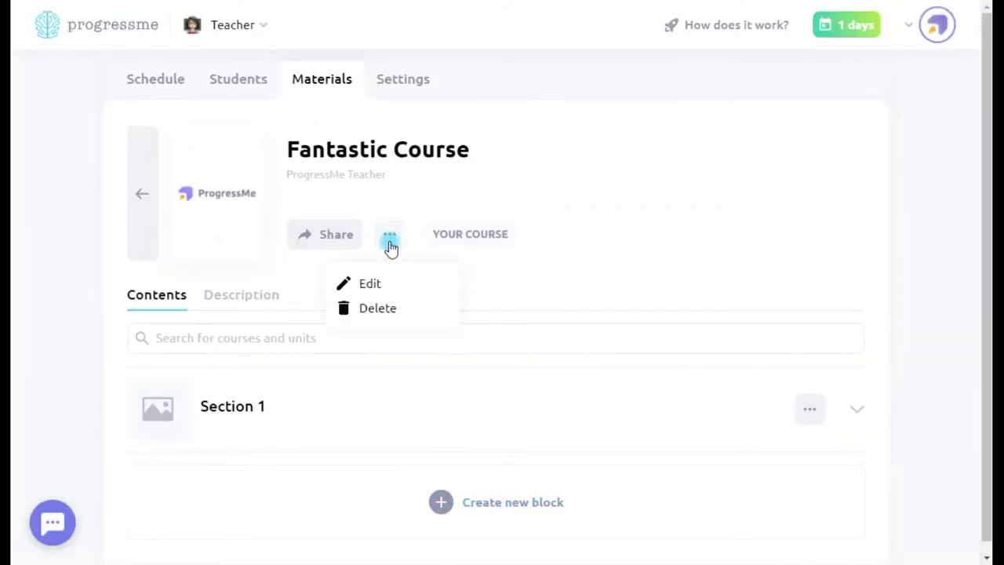
click(397, 310)
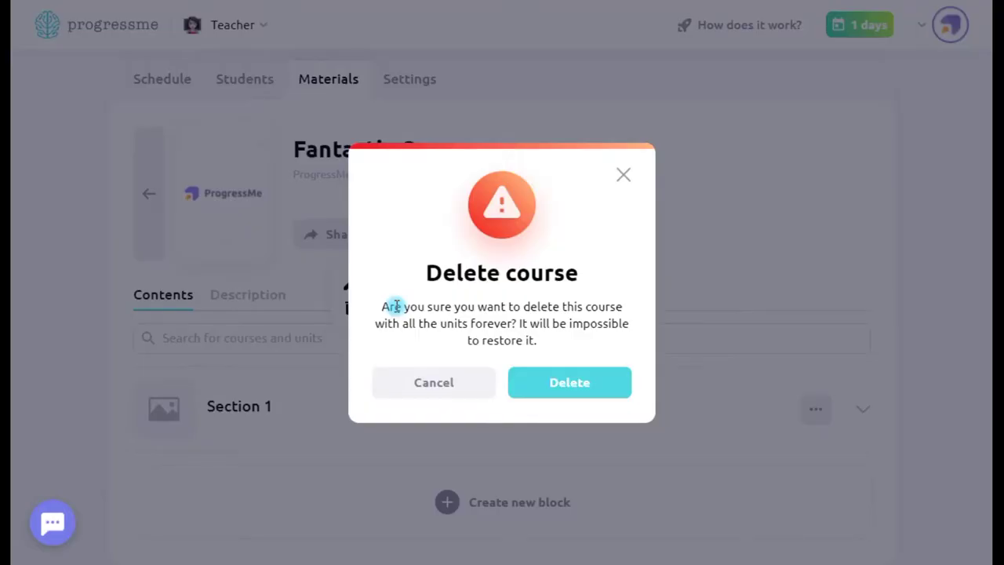
click(448, 383)
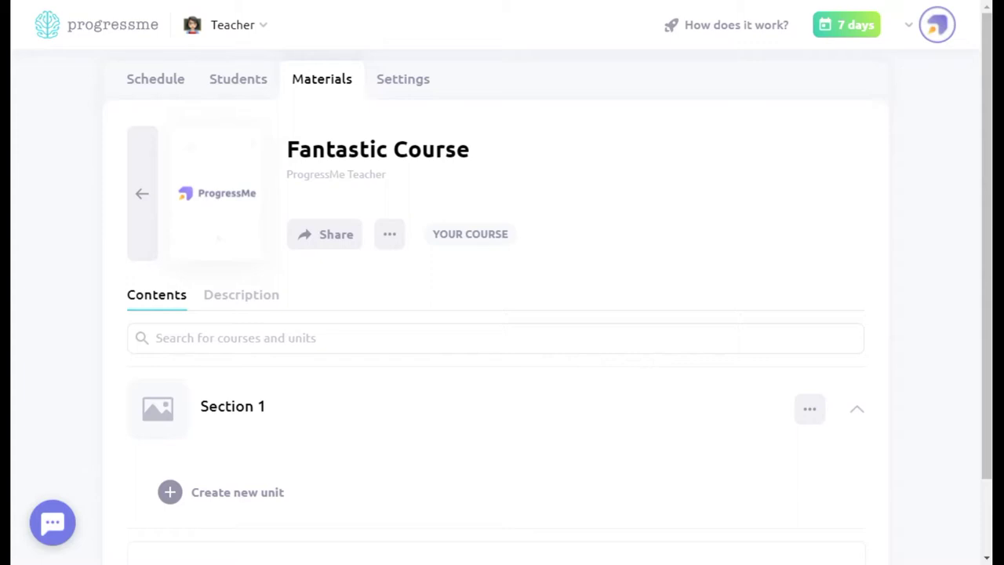
click(391, 237)
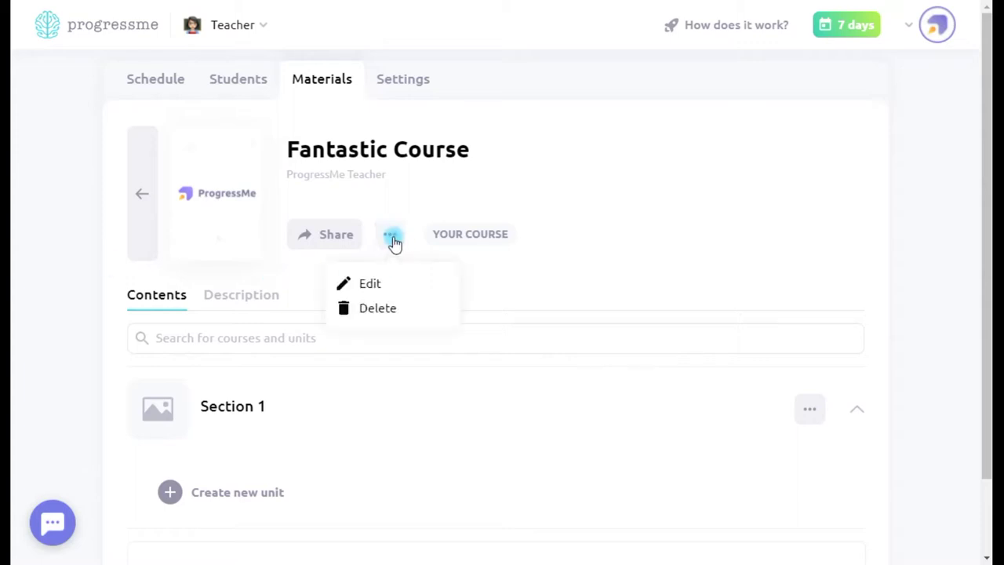
click(369, 282)
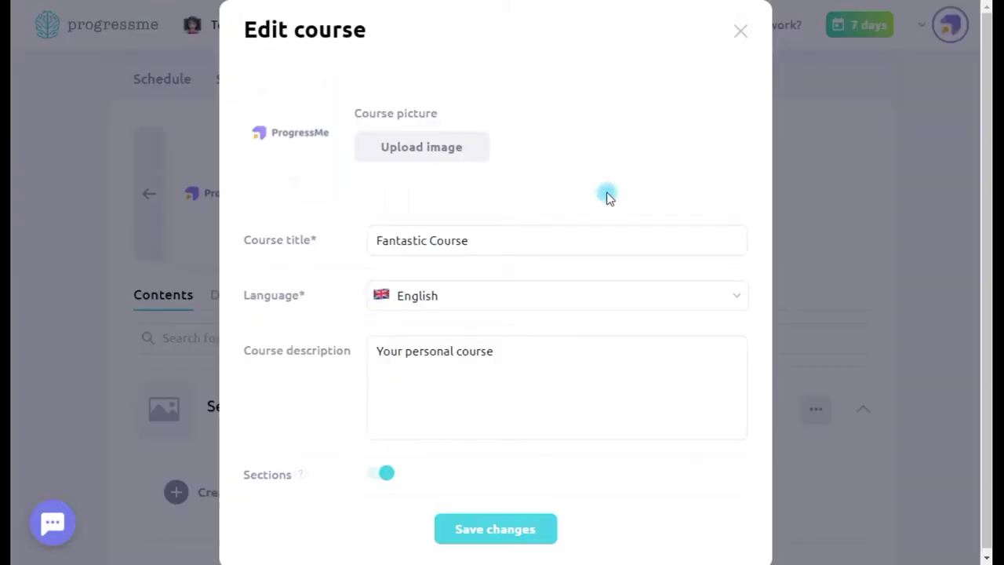
click(741, 31)
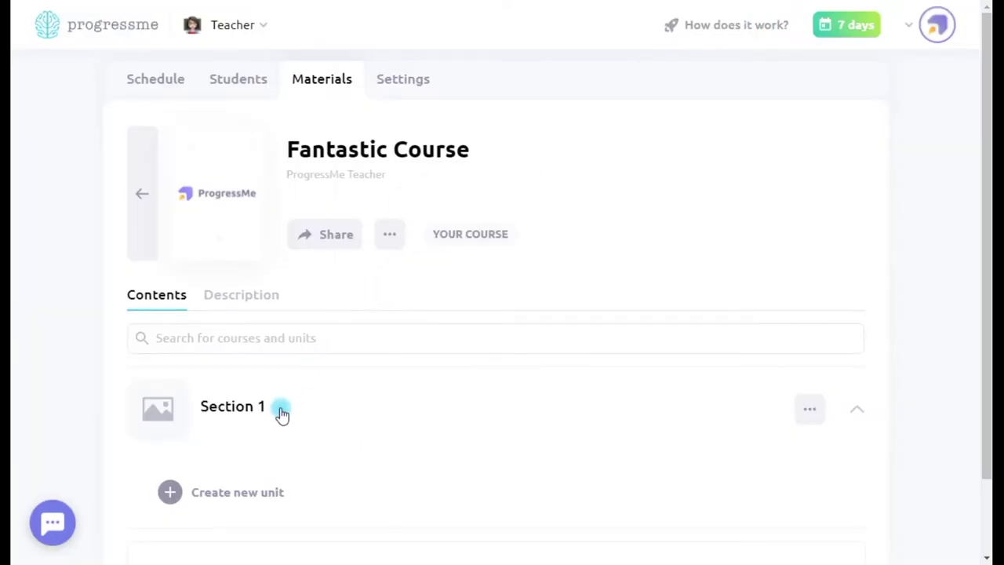
Step: Rename the Section 1 block as "Module 1" and upload image 1 as its block image
click(813, 411)
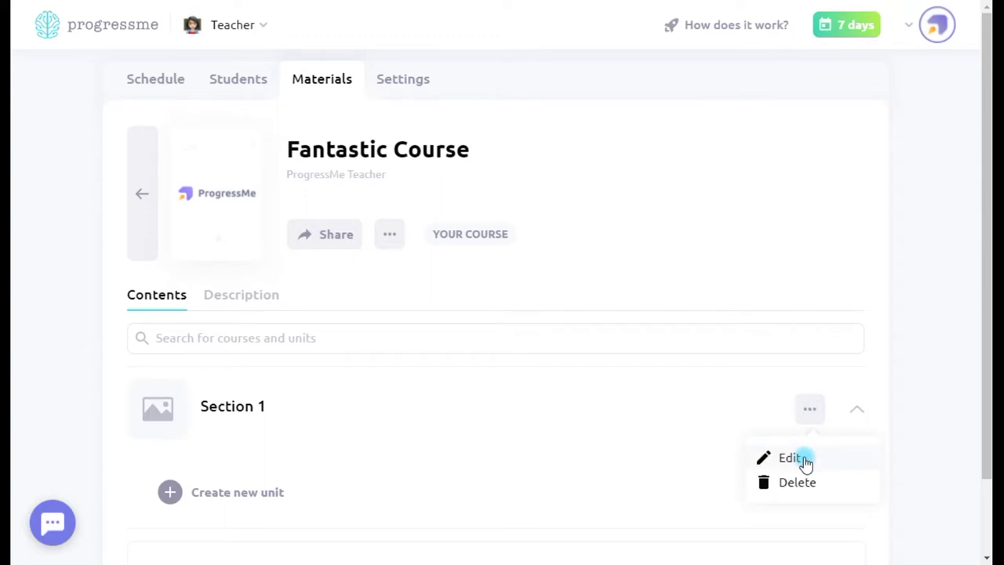
click(805, 462)
drag(504, 336, 328, 332)
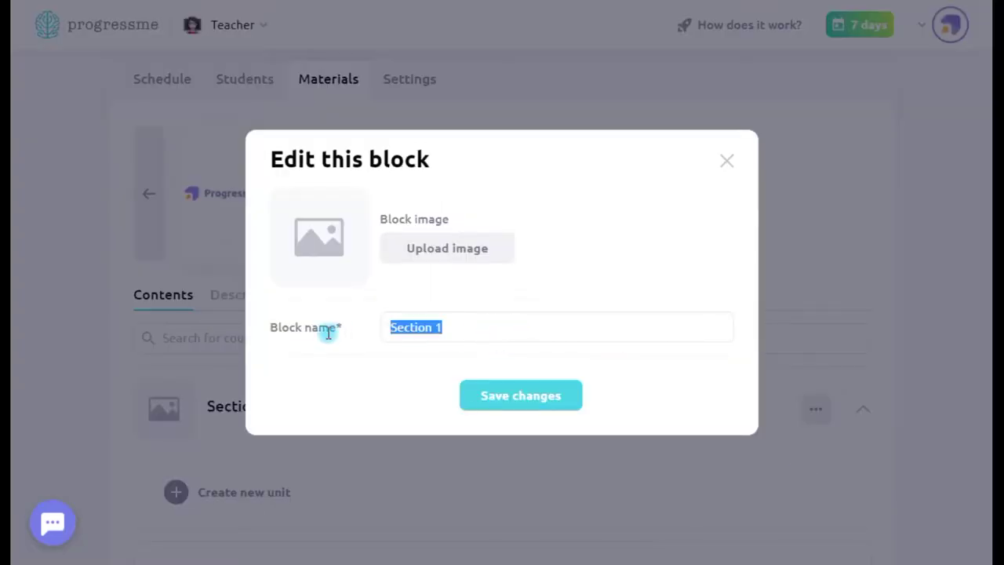
text(Module 1)
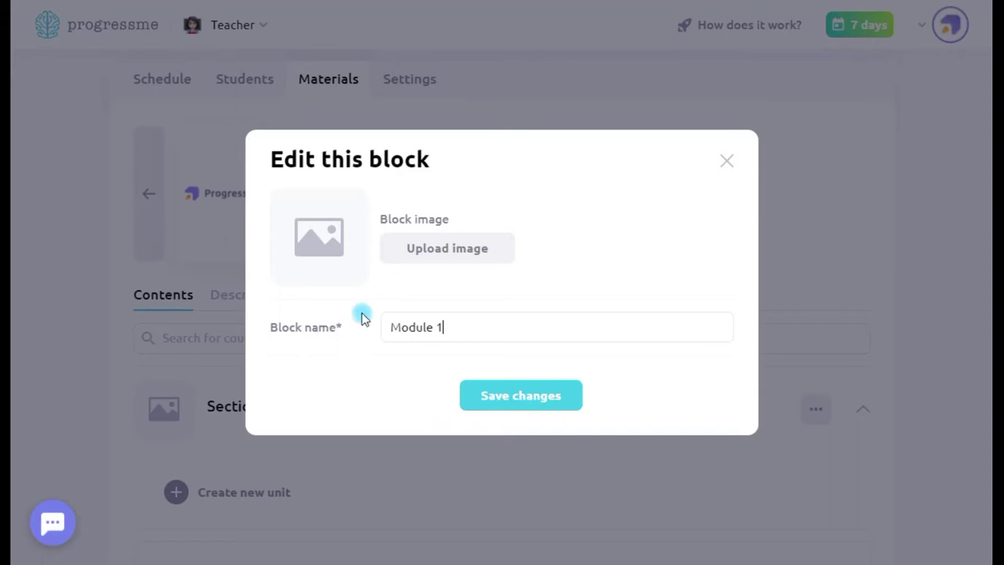
click(451, 248)
click(196, 48)
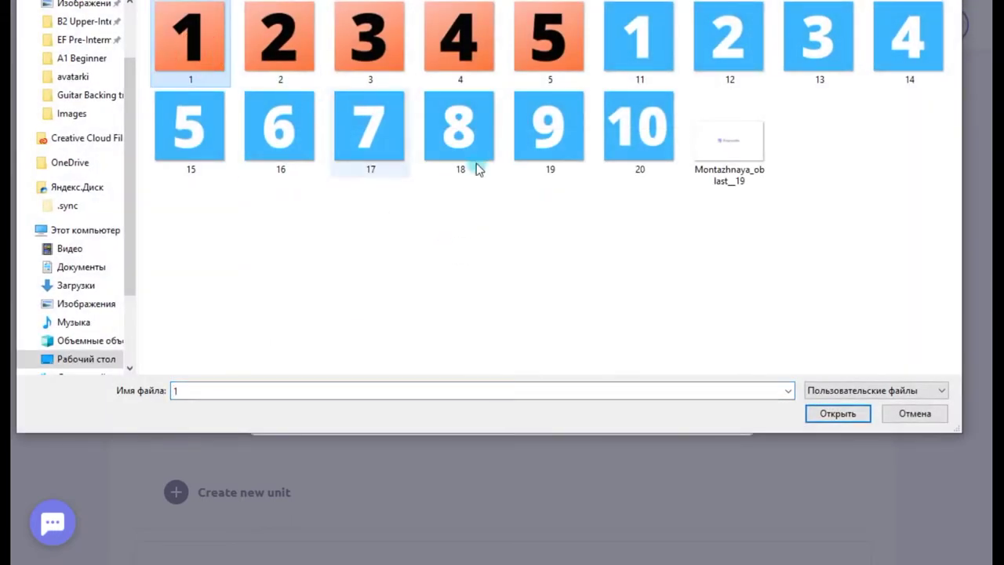
click(833, 408)
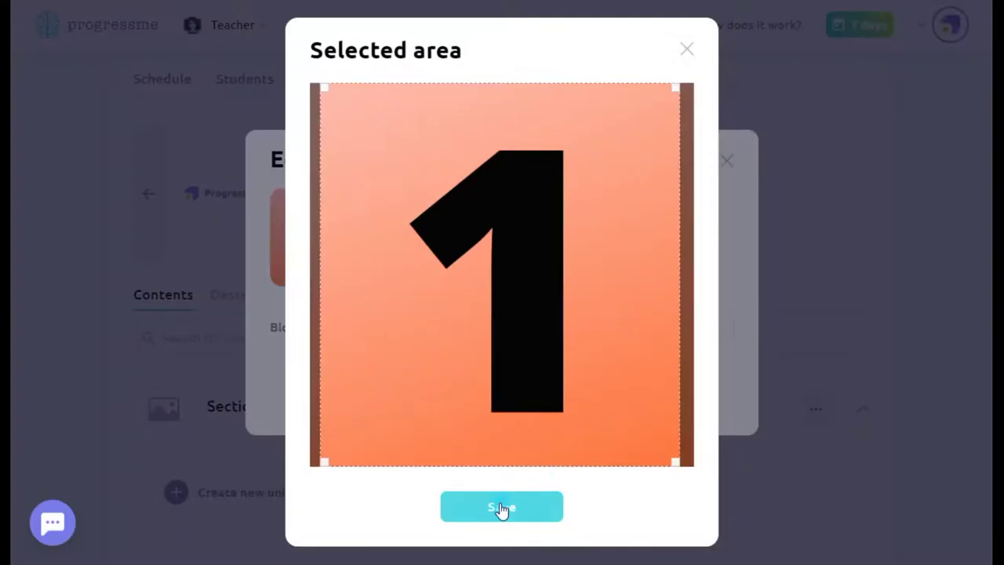
click(502, 509)
click(509, 416)
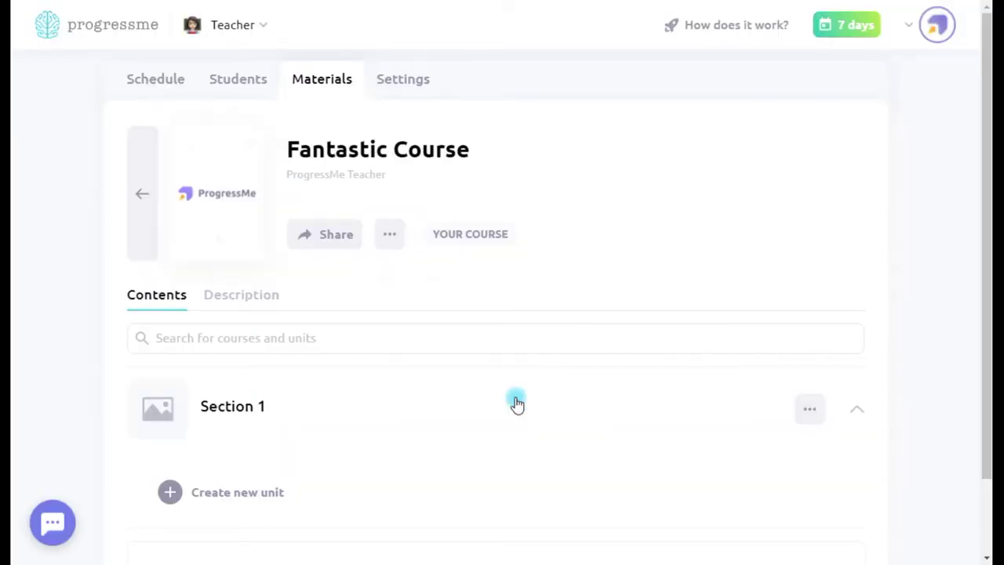
Step: Create a new block named "Module 2" with image 2 as its block image
scroll(352, 442, down, 1)
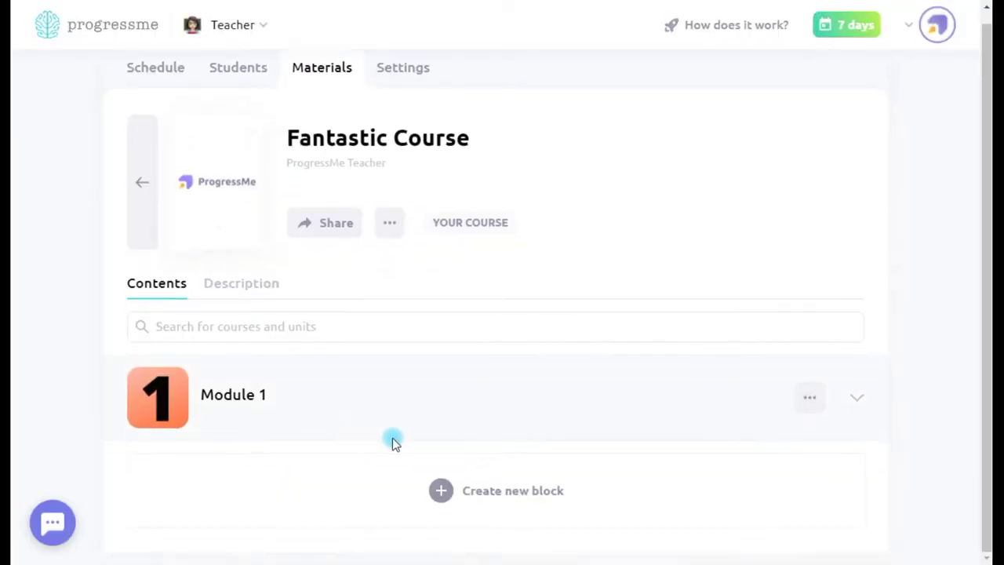
click(471, 506)
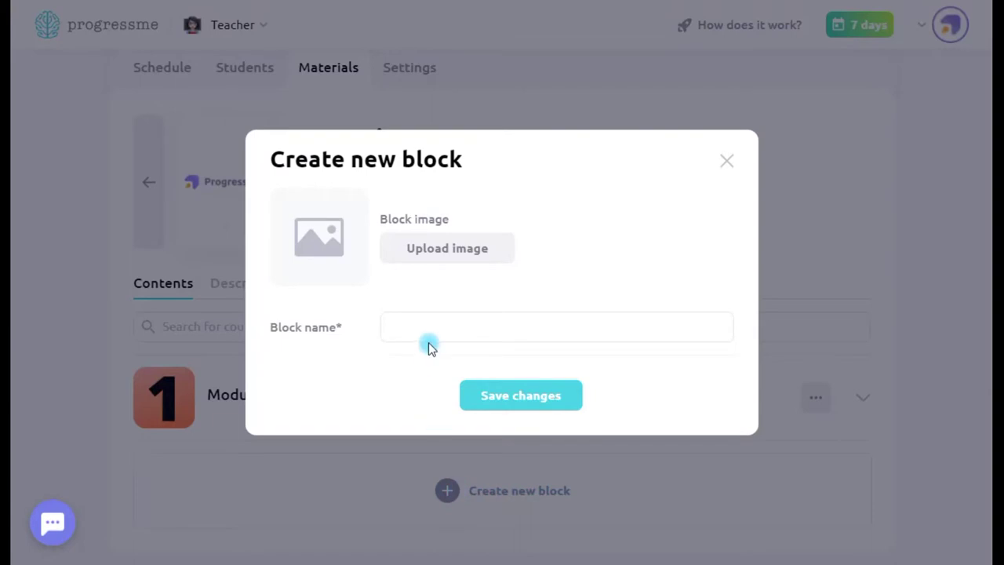
text(Module 2)
click(437, 237)
click(306, 52)
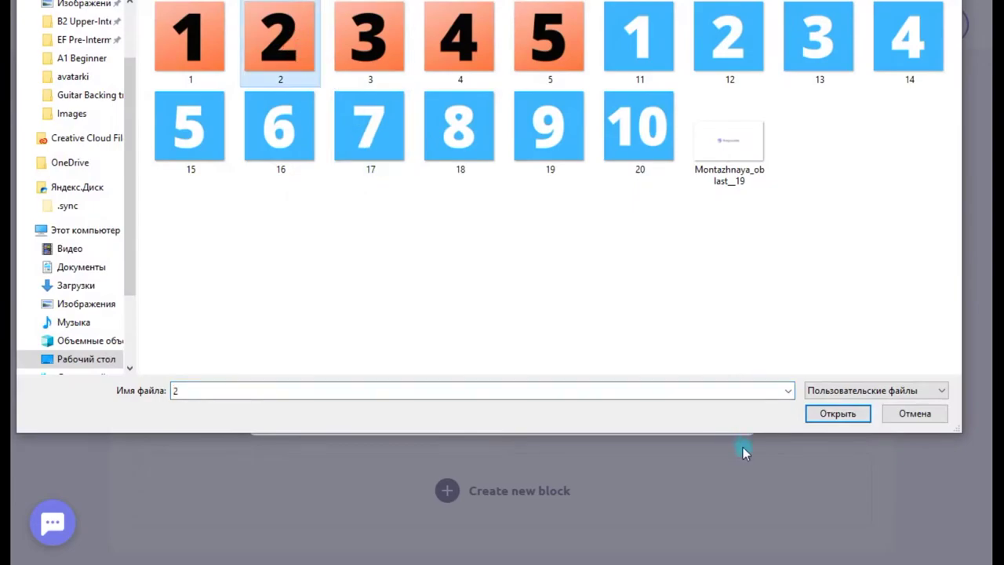
click(847, 411)
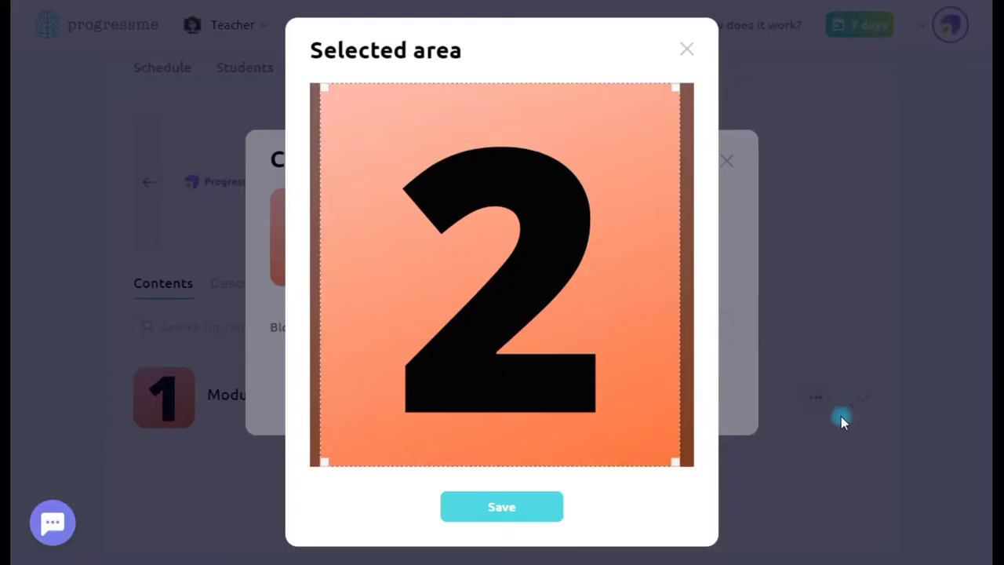
click(533, 518)
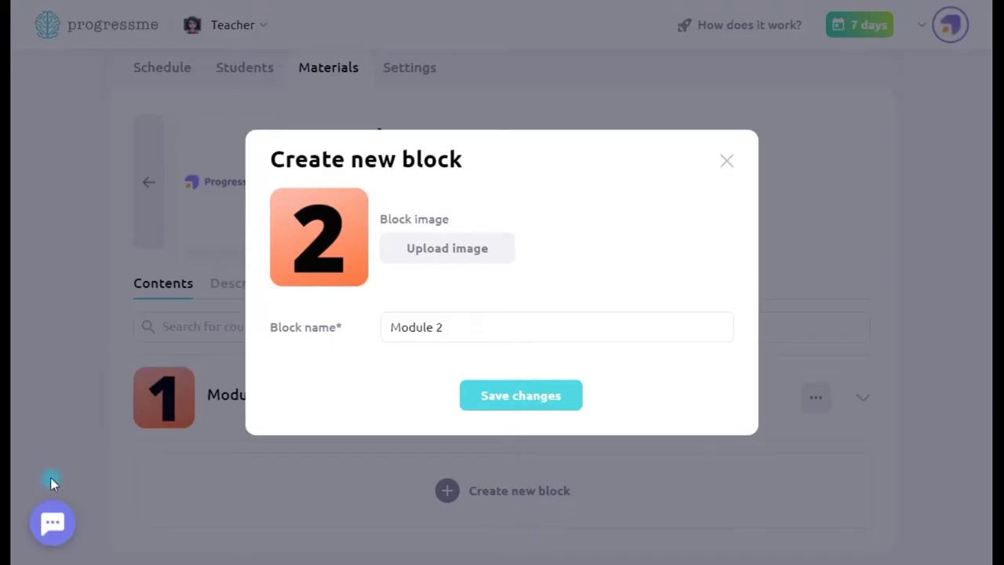
click(515, 395)
Step: Expand Module 1 and start a new unit in it titled "Unit 1"
scroll(573, 432, down, 1)
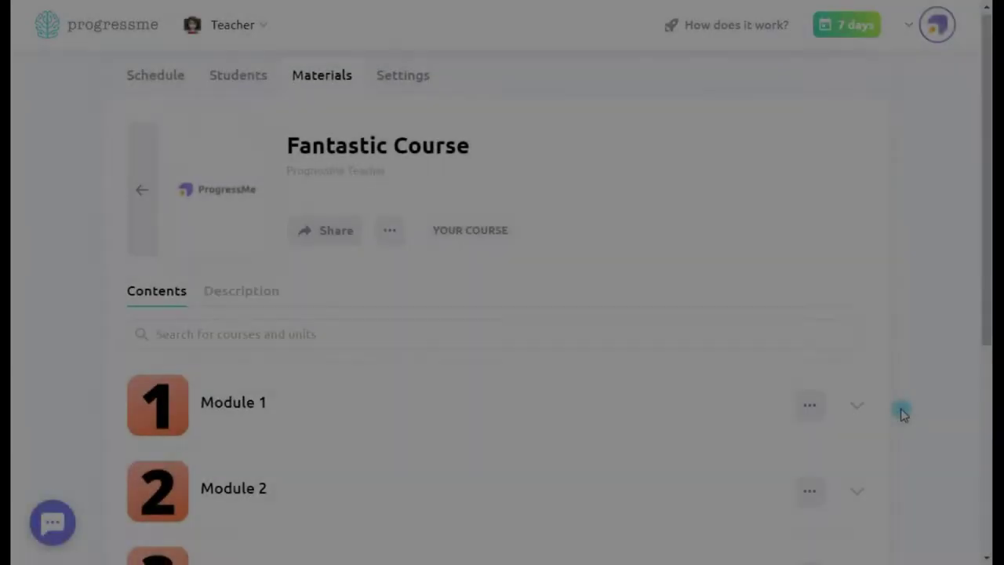
scroll(901, 411, down, 5)
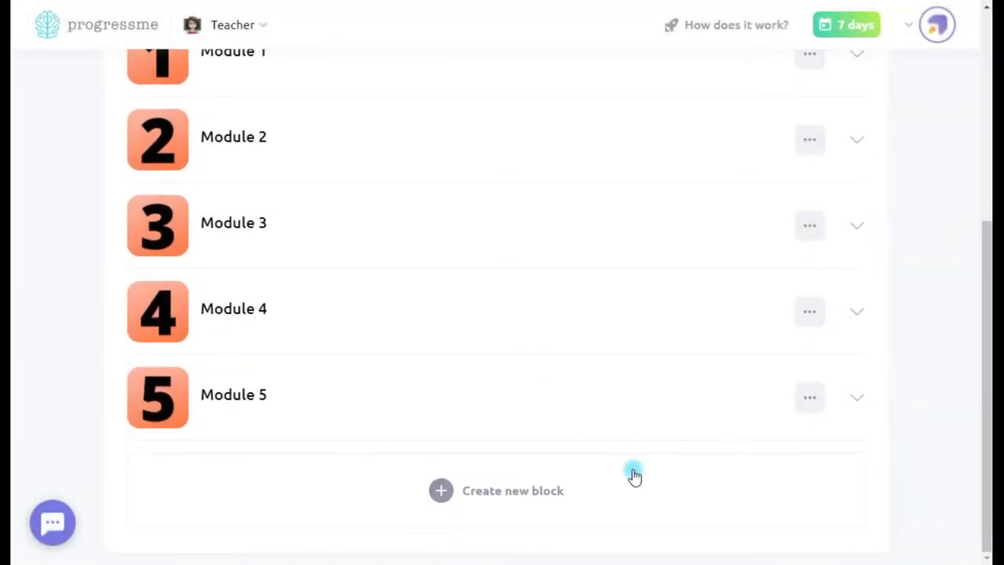
scroll(607, 486, up, 5)
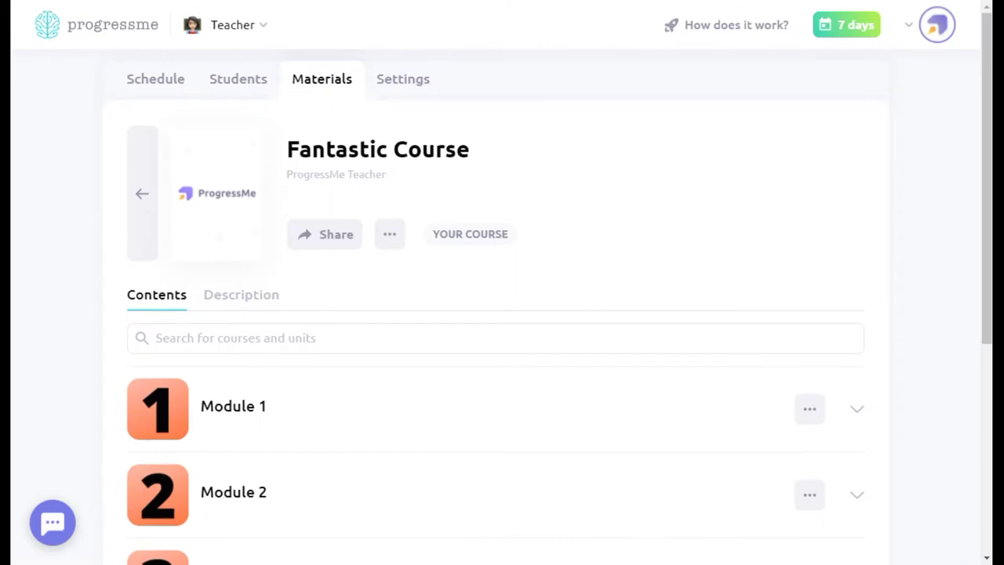
scroll(502, 314, down, 1)
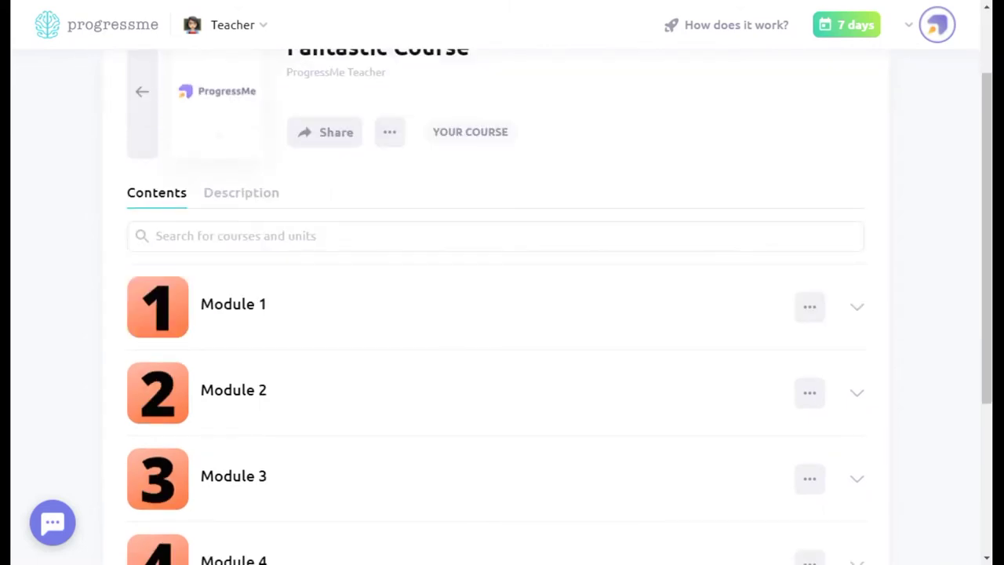
click(600, 313)
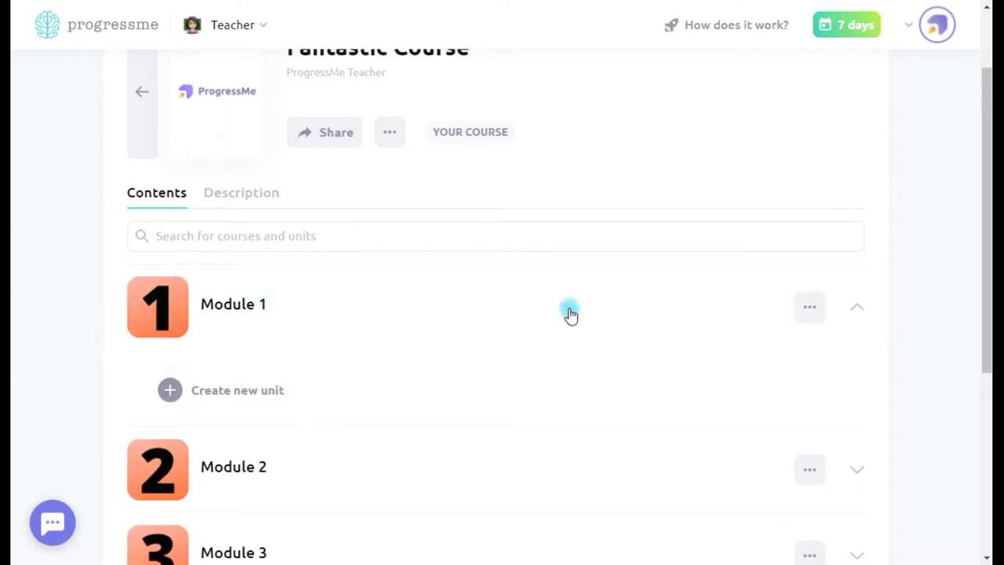
click(241, 395)
click(478, 266)
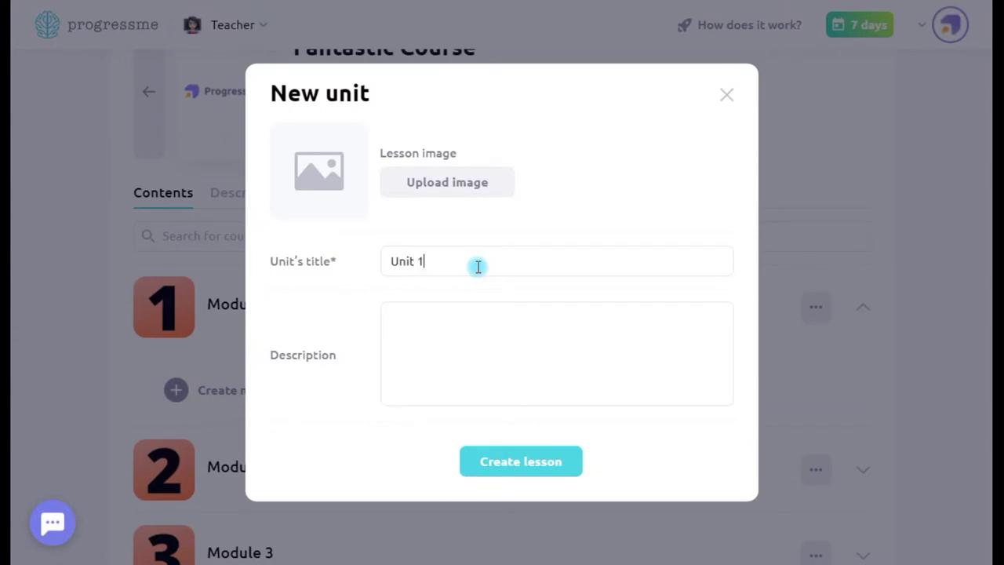
Step: Upload image 11 as Unit 1's lesson image, enter a description beginning "Your first", and create the lesson
click(471, 201)
click(641, 44)
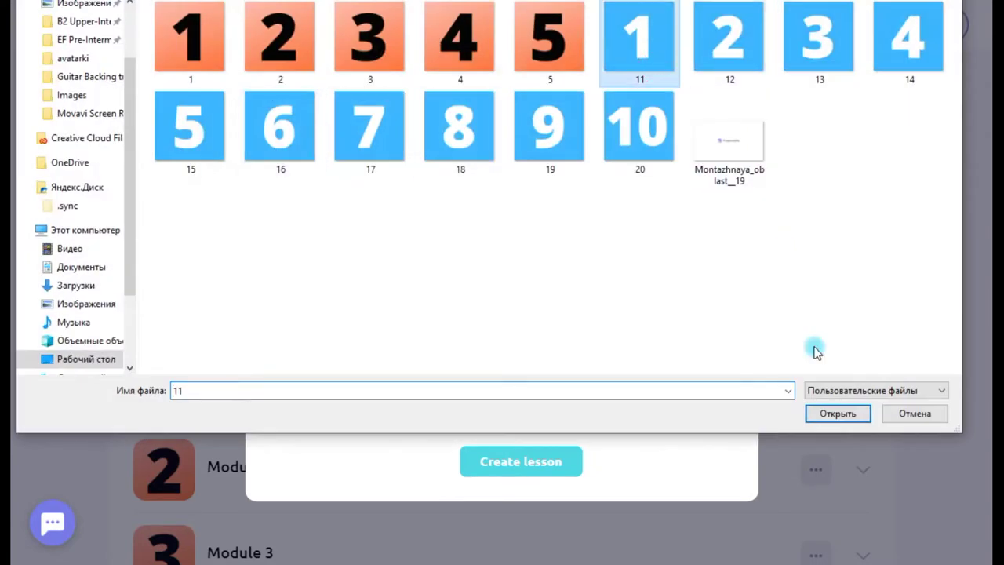
click(837, 413)
click(498, 506)
click(448, 380)
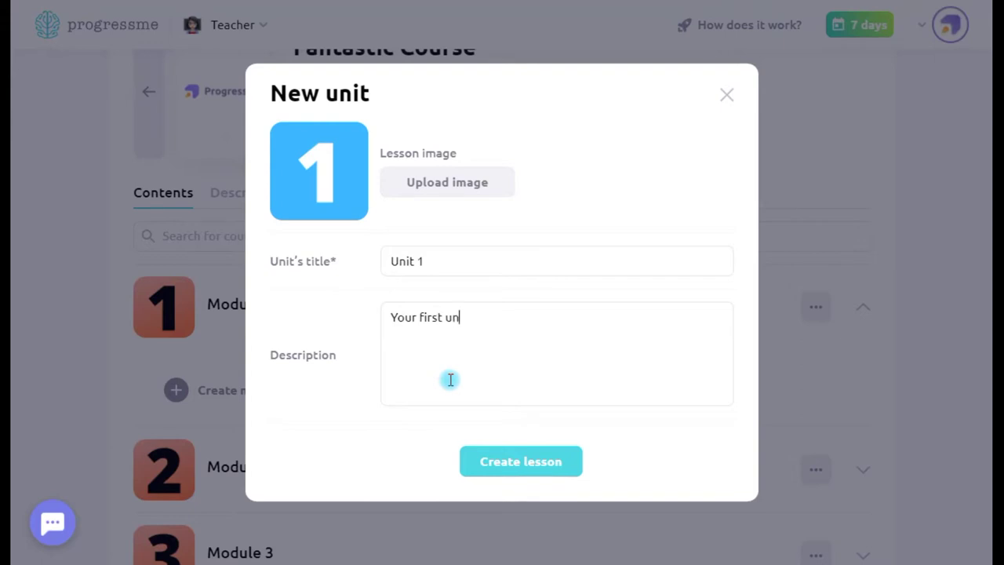
click(556, 469)
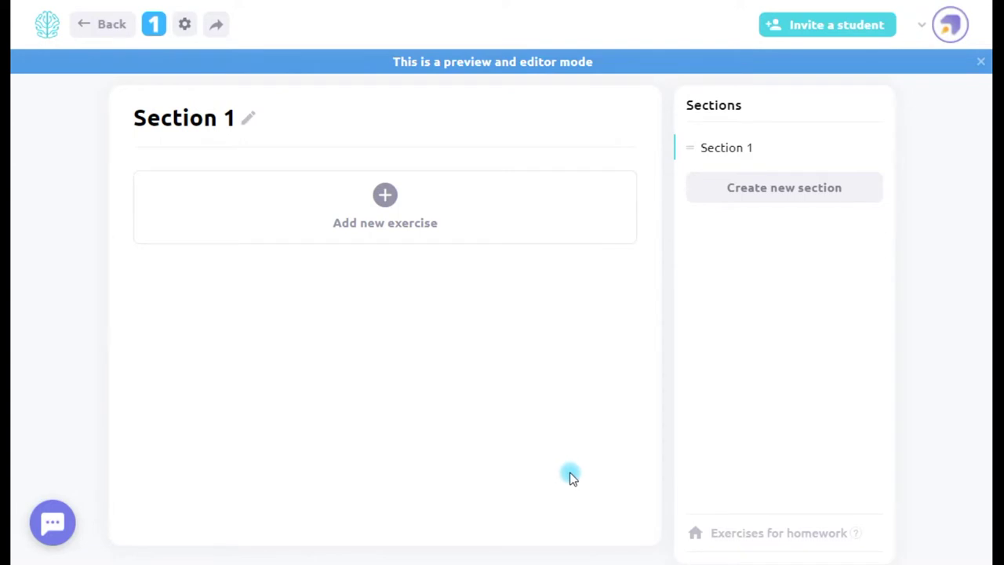
Step: Return to the course contents and create "Unit 2" in Module 1 with image 12 as its lesson image
click(117, 25)
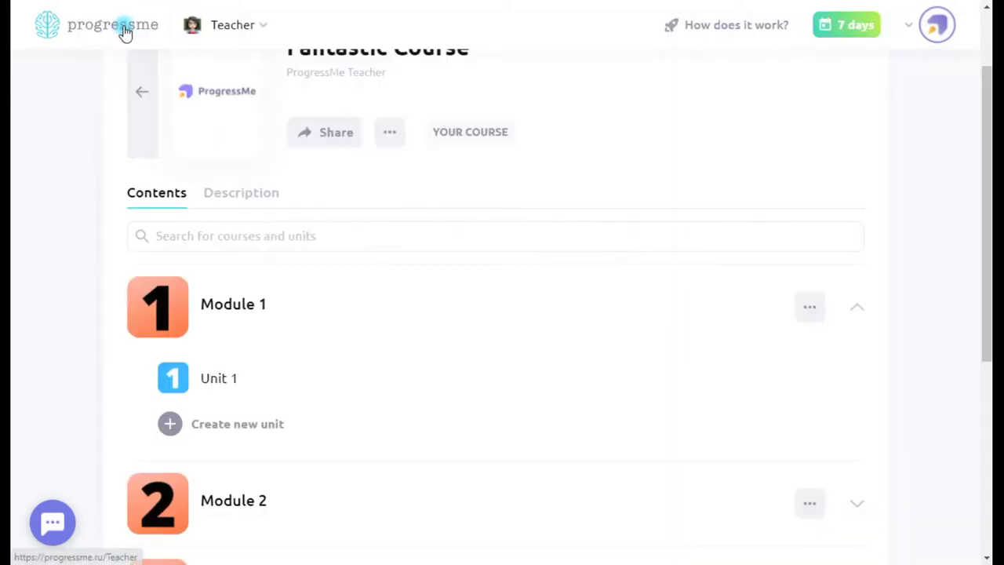
click(259, 425)
click(426, 258)
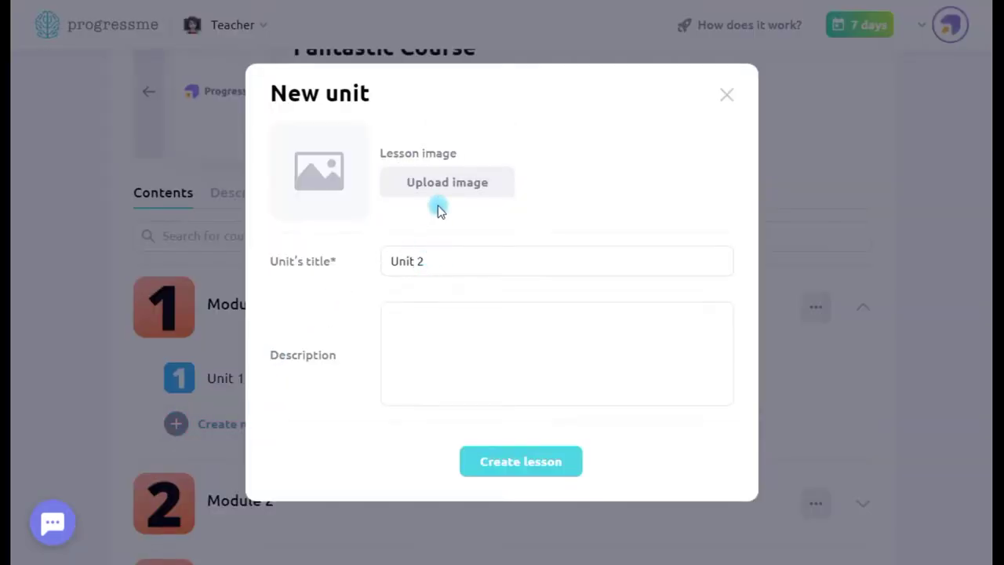
click(448, 183)
click(730, 39)
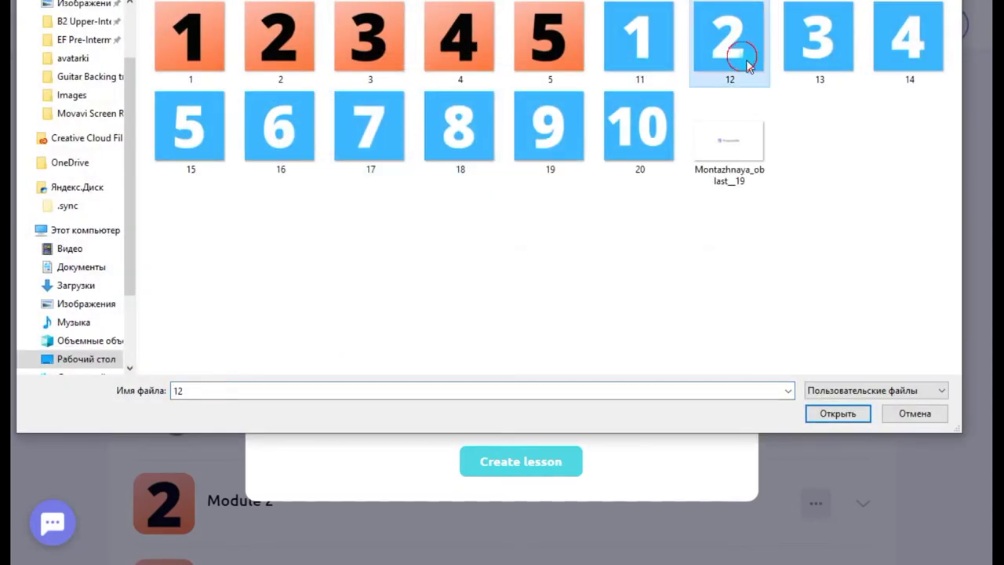
click(837, 412)
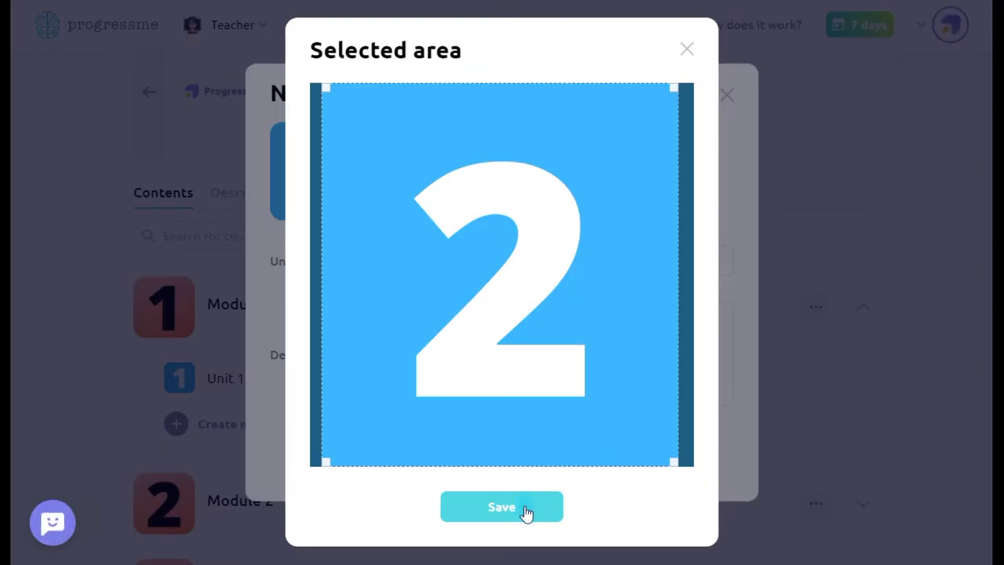
click(525, 509)
click(542, 468)
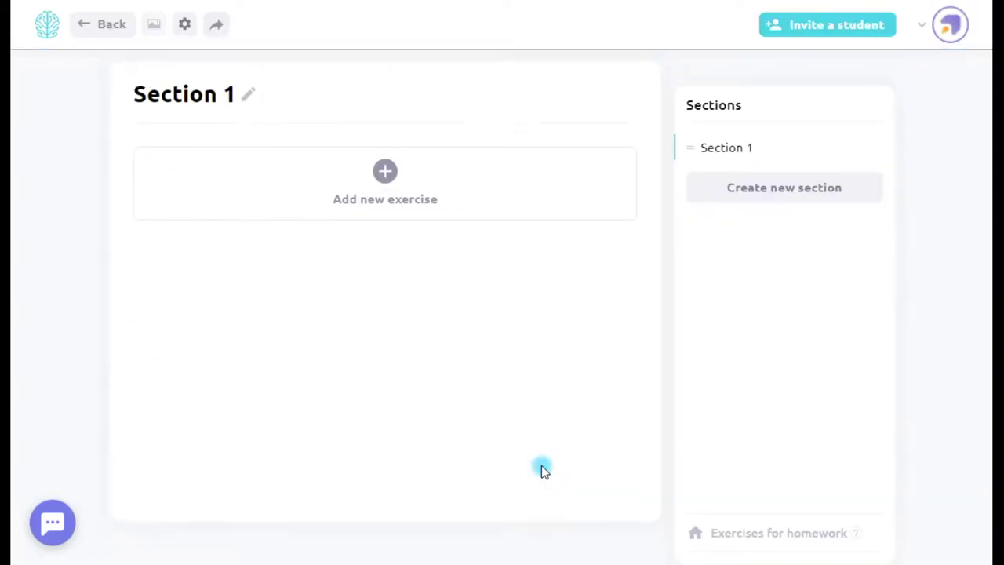
Step: Return to the course contents and start another new unit in Module 1
click(116, 25)
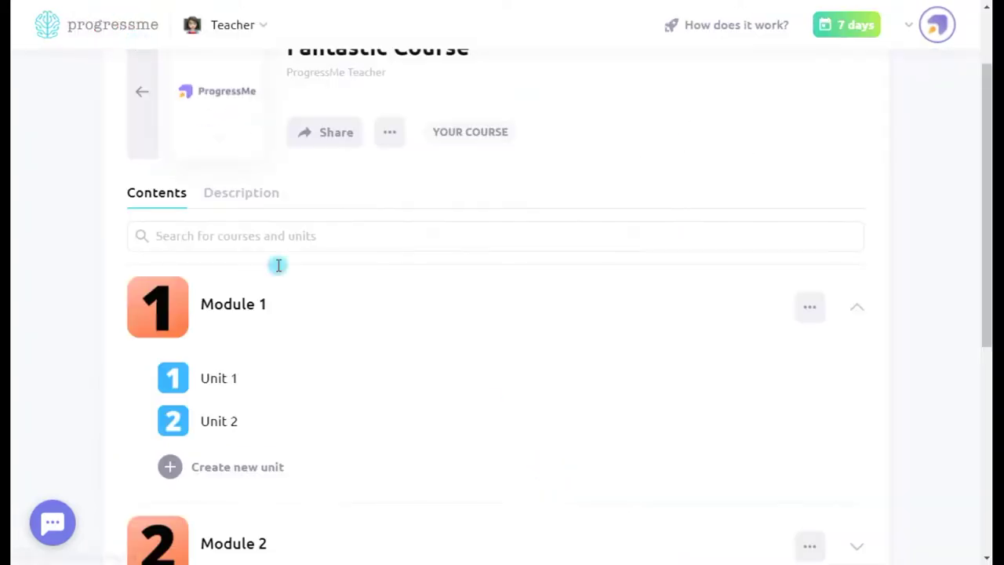
click(309, 479)
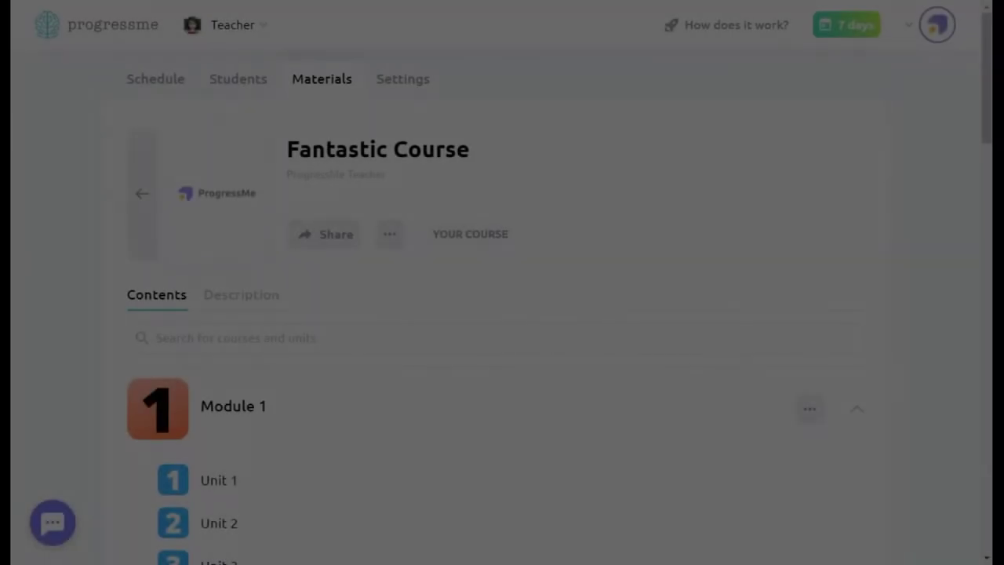
Step: Review the unit lists of all modules in the course contents and collapse Modules 4, 3 and 2
scroll(288, 134, down, 6)
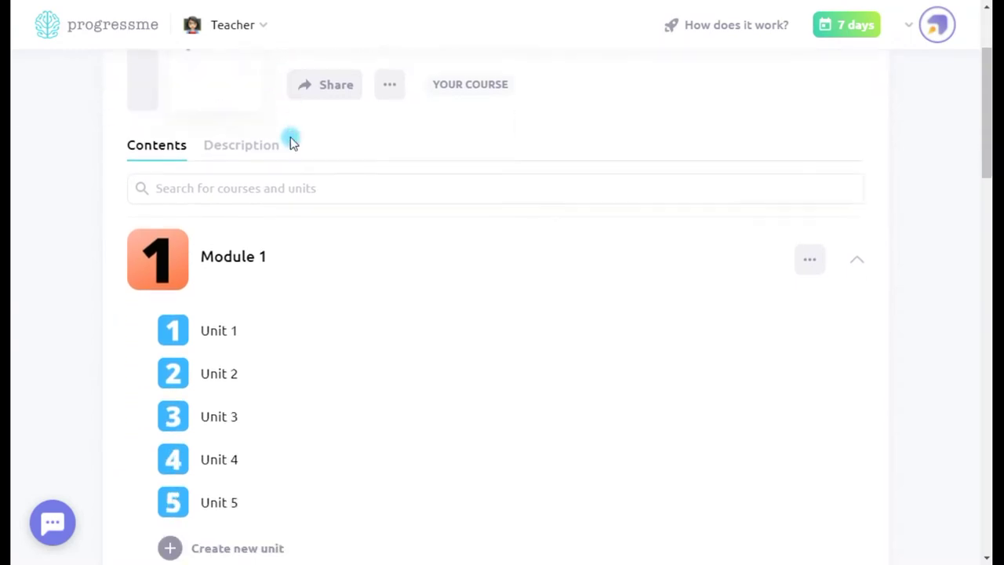
scroll(291, 139, down, 15)
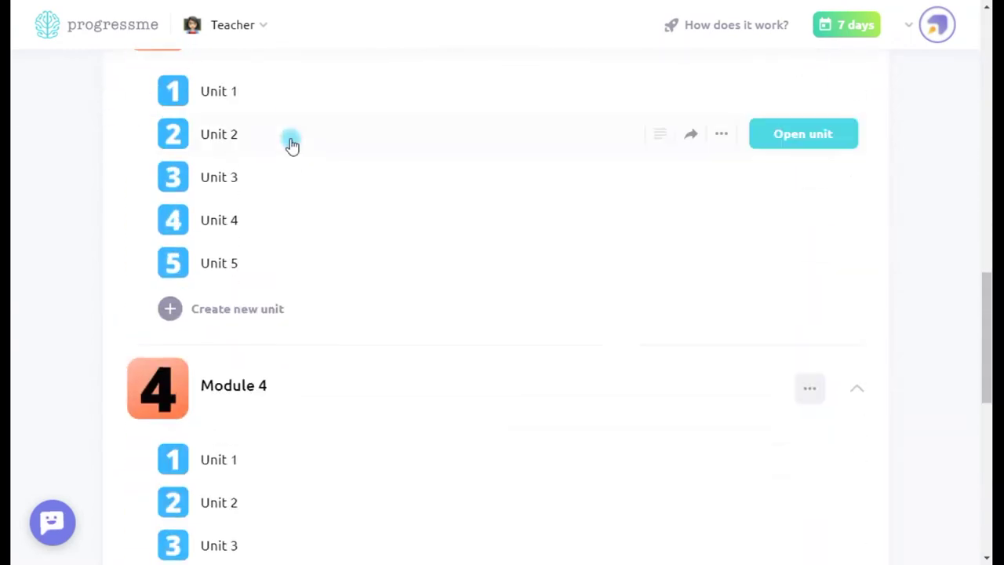
scroll(291, 144, down, 1)
scroll(282, 161, up, 6)
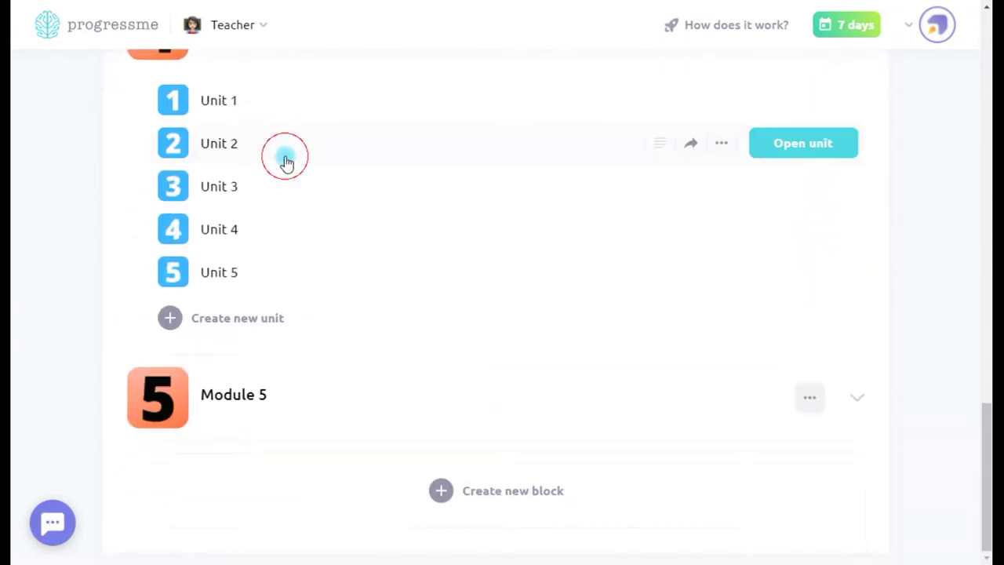
click(260, 216)
scroll(261, 189, up, 3)
click(262, 162)
scroll(265, 172, up, 2)
scroll(266, 180, up, 3)
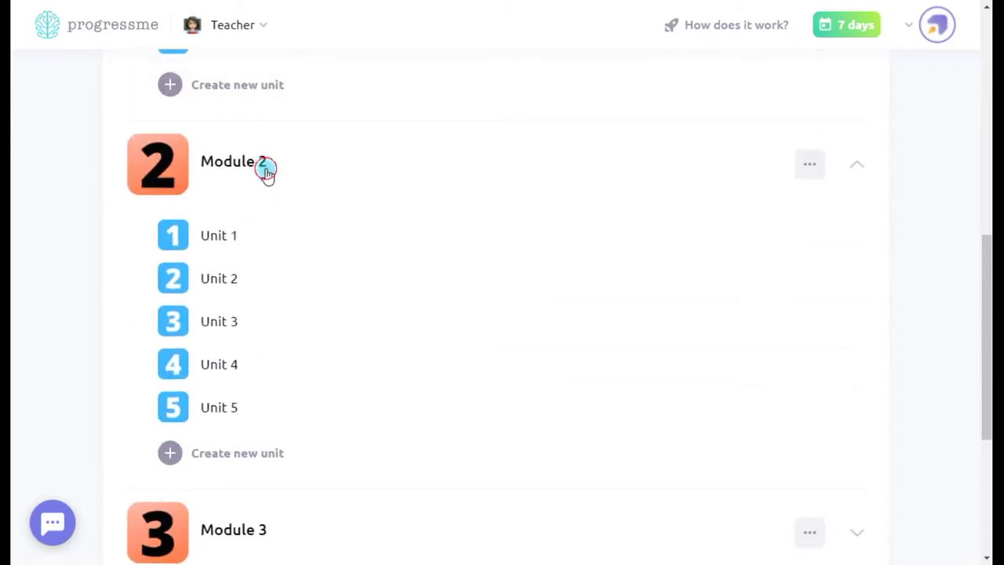
click(265, 170)
scroll(267, 171, up, 3)
scroll(267, 174, up, 3)
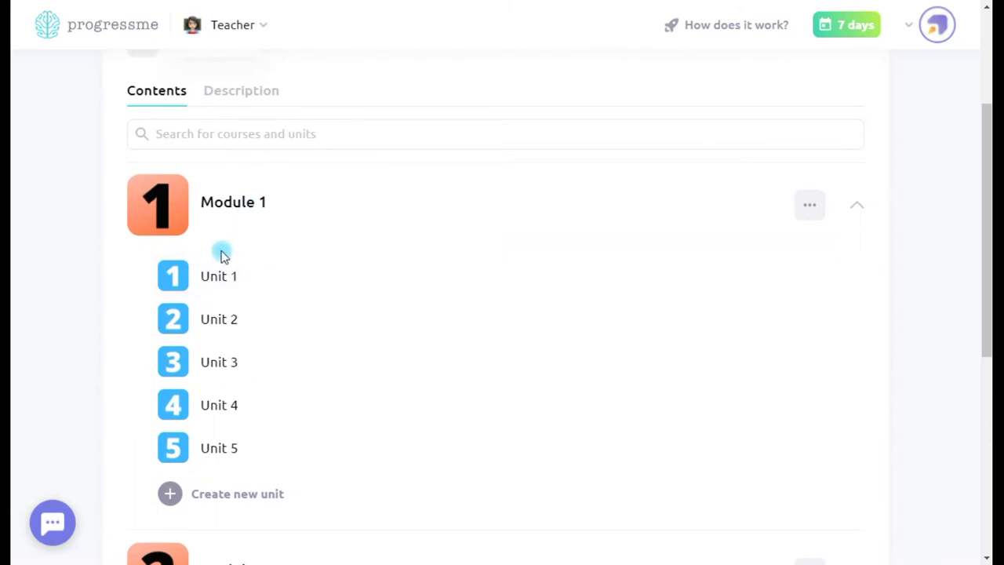
Step: Open Unit 1 of Module 1 and rename its first section as "Lead-in"
click(224, 277)
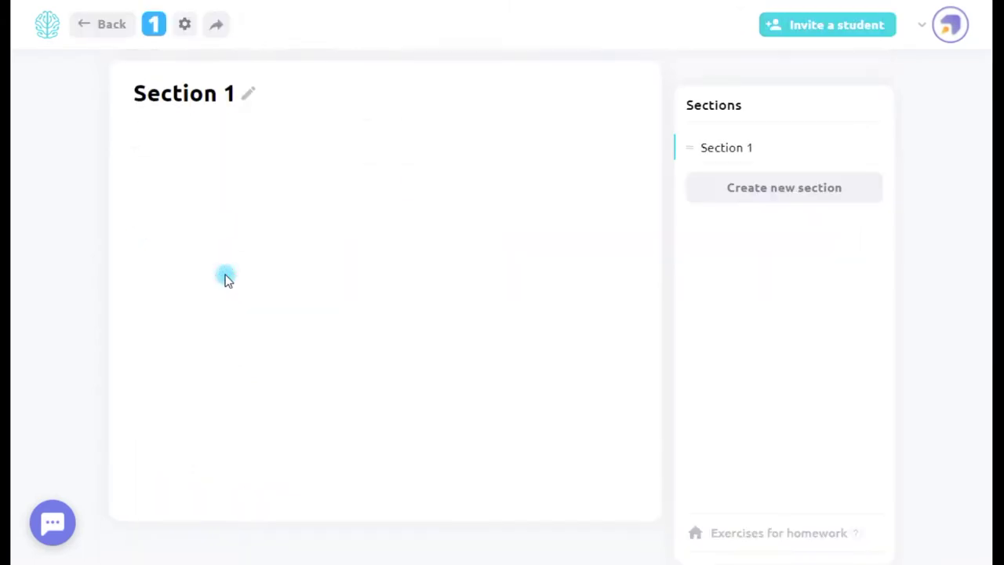
drag(385, 66, 628, 69)
click(412, 352)
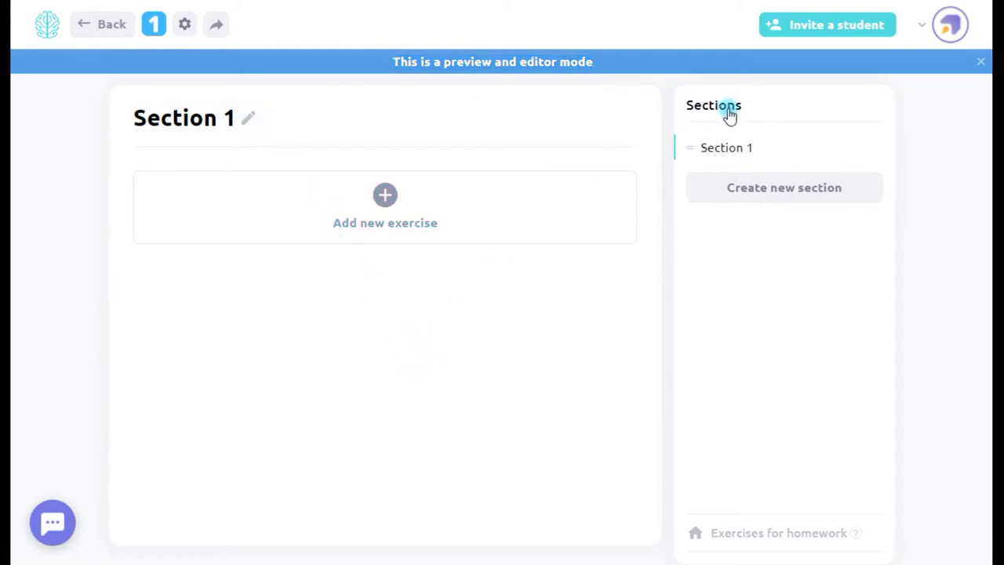
click(246, 123)
drag(302, 117, 124, 120)
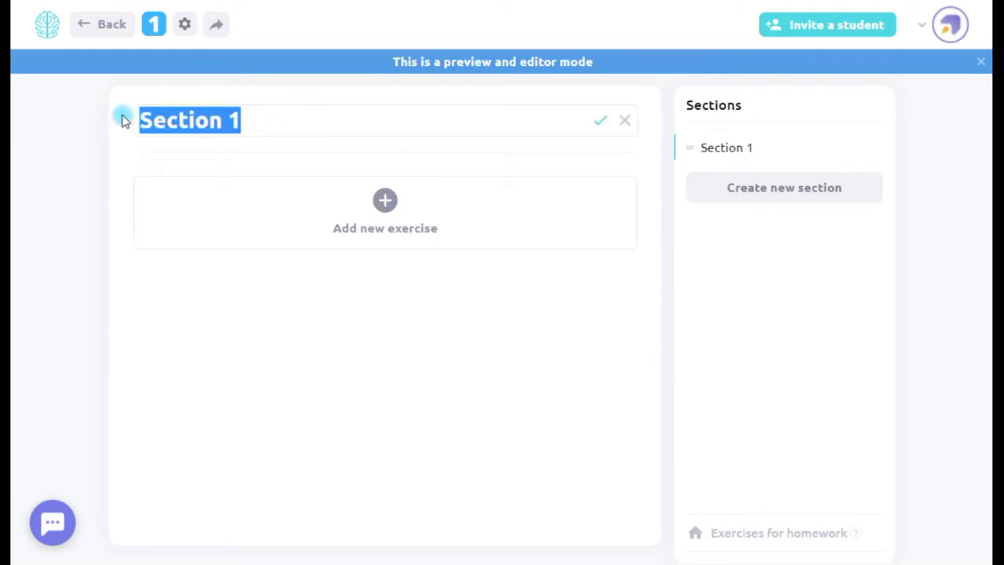
text(LE)
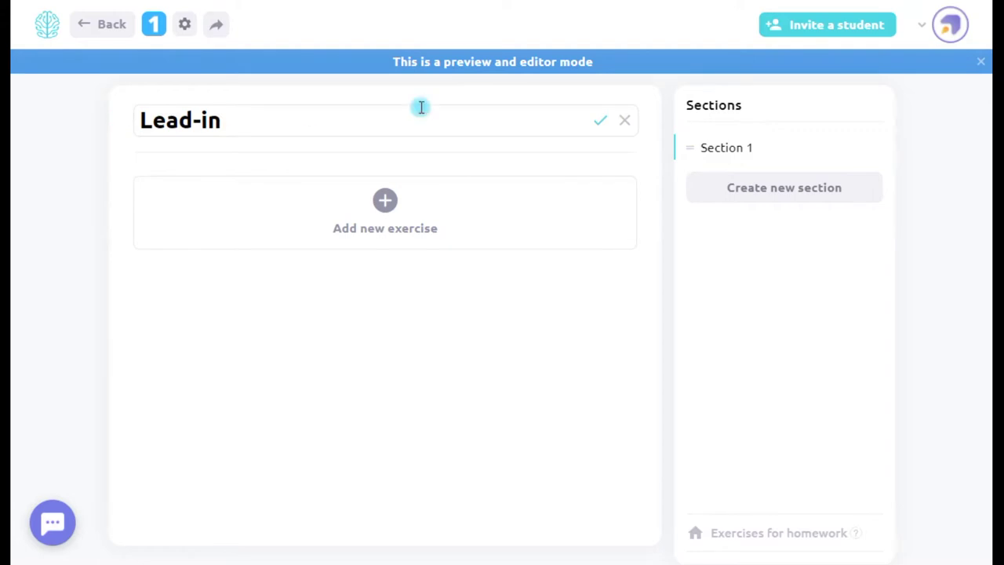
click(600, 120)
Step: Add three more sections to the unit and rename the second section as "Video"
click(744, 188)
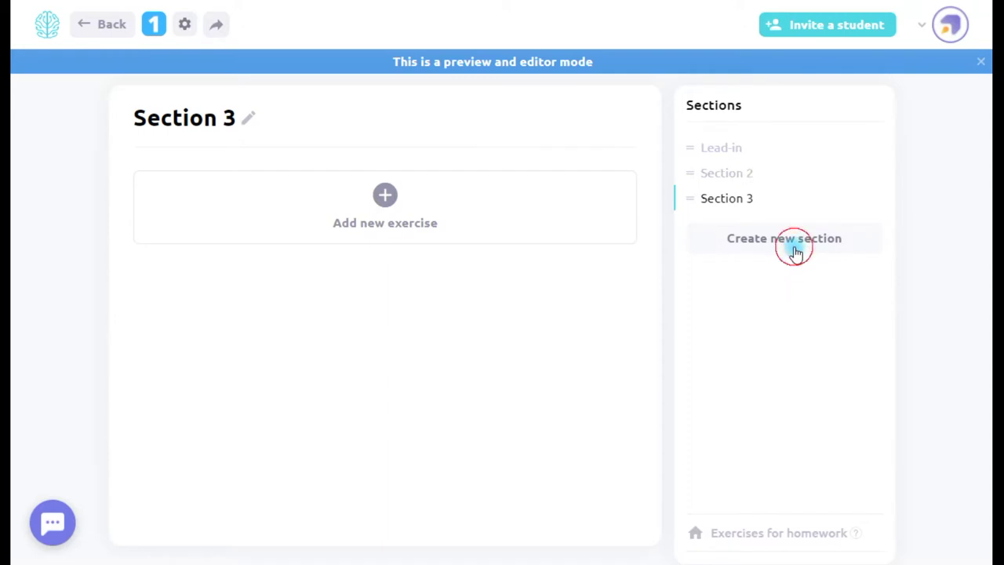
click(795, 249)
click(725, 175)
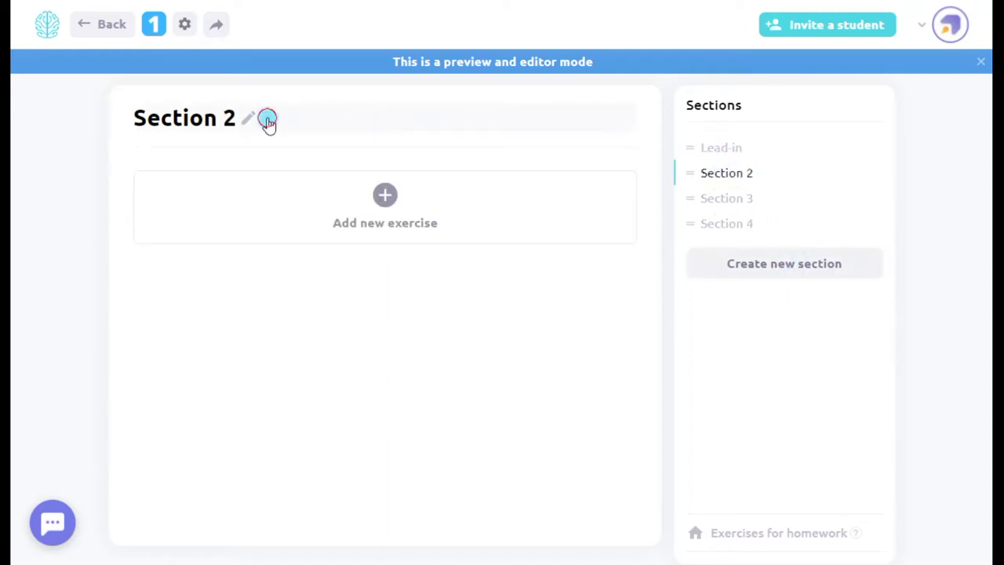
click(268, 123)
drag(309, 118, 140, 118)
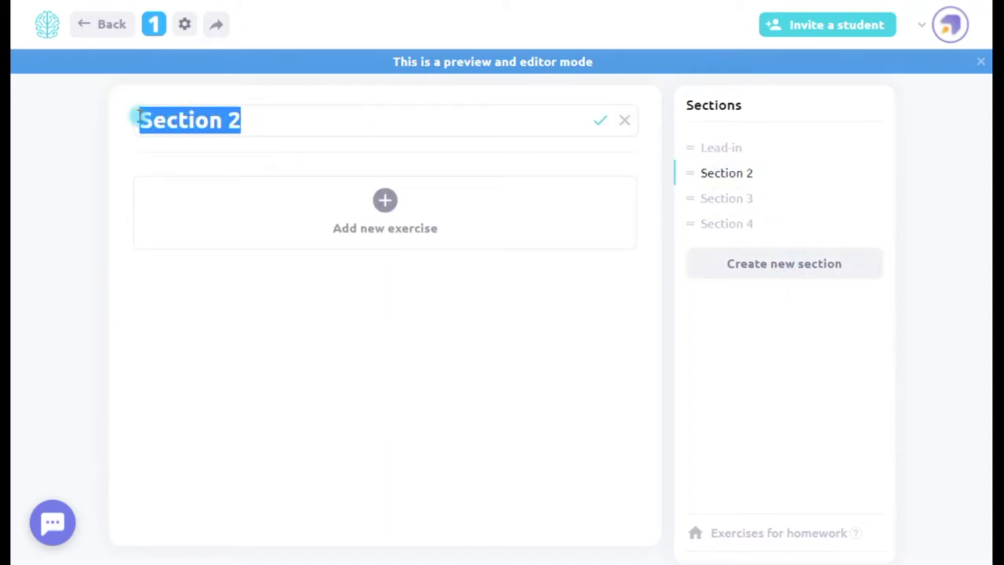
text(Video)
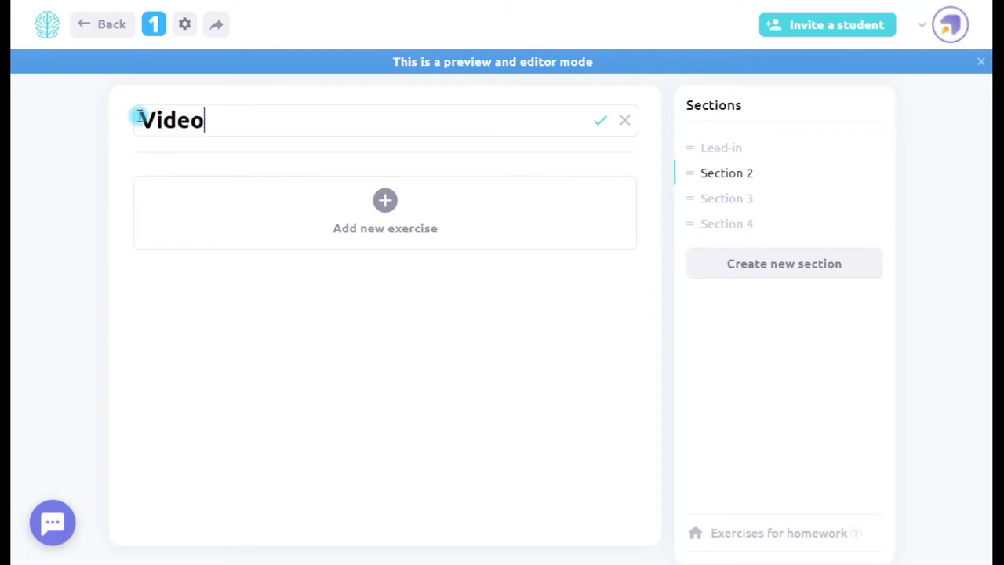
click(602, 123)
Step: Open the third section's title for editing, and move the Listening section to directly below Grammar
click(714, 198)
click(240, 118)
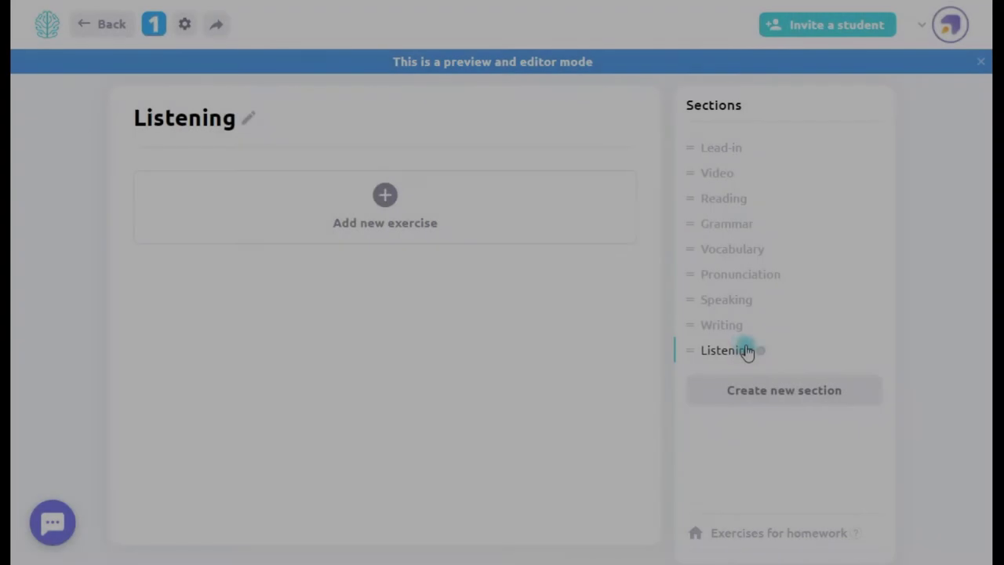
drag(738, 351, 775, 272)
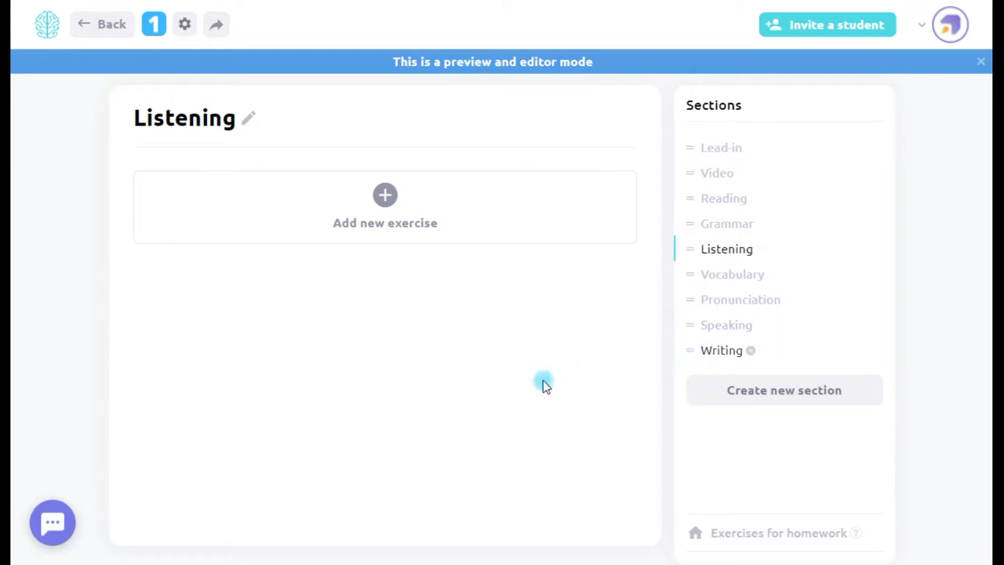
Step: View the Lead-in section and the unit's homework exercises page with its hint, and return to Lead-in
click(709, 150)
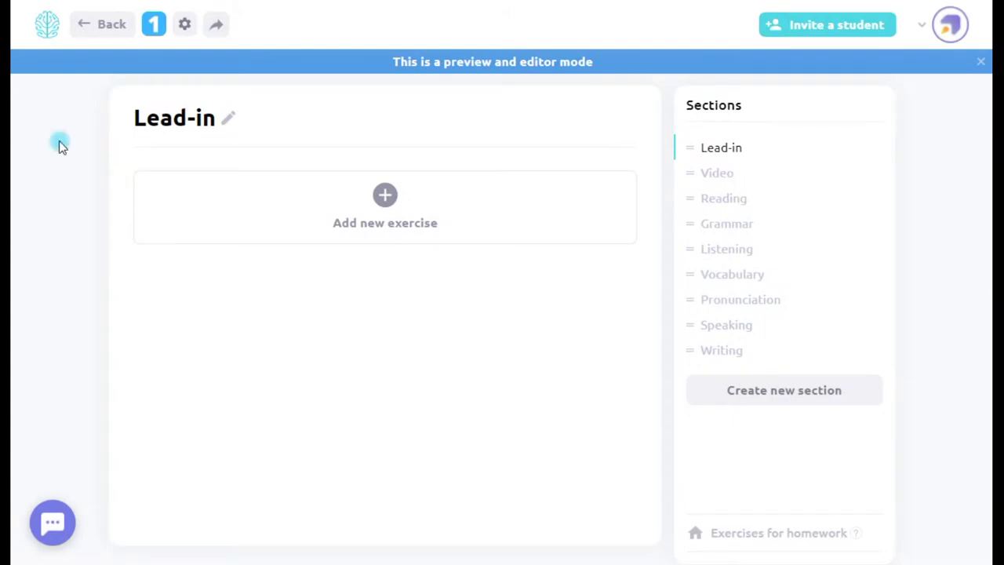
click(753, 540)
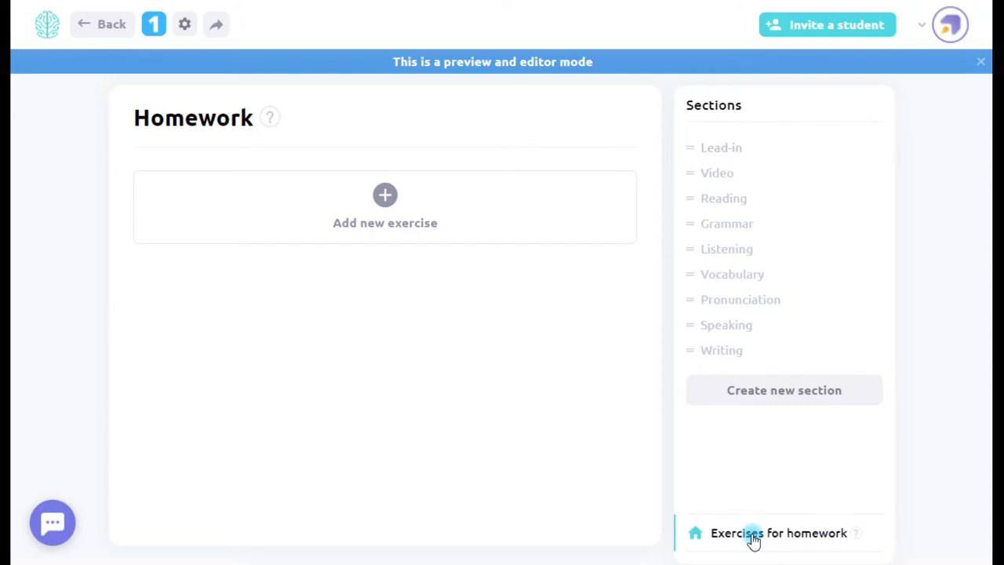
mouse_move(273, 120)
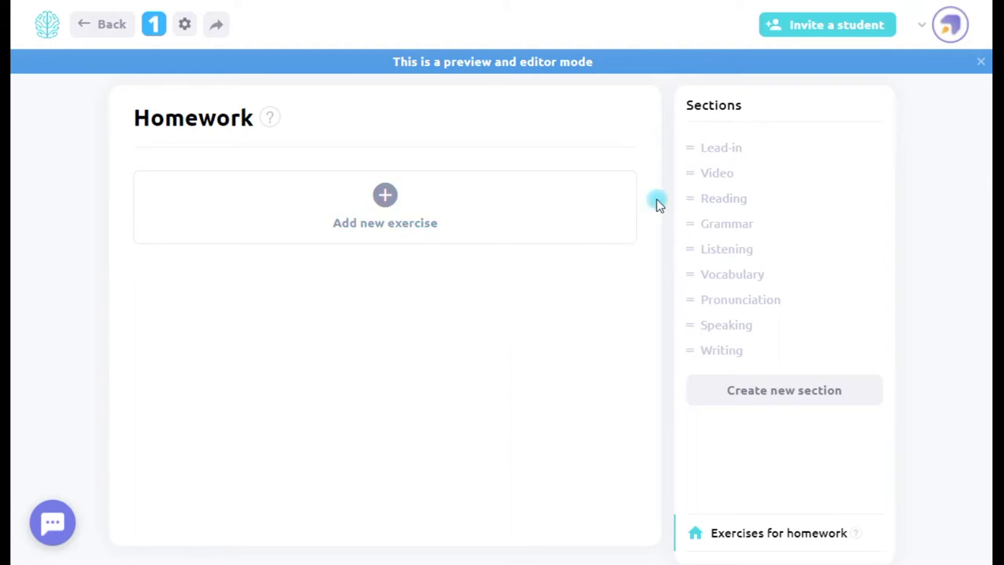
click(710, 149)
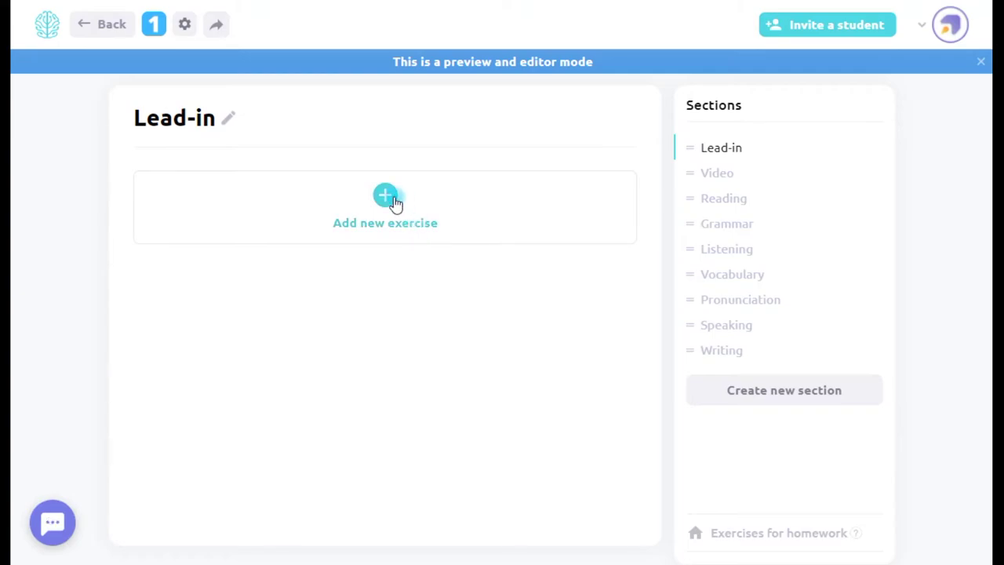
Step: Browse the full list of exercise templates available for a new exercise in Lead-in
click(389, 198)
scroll(426, 206, down, 6)
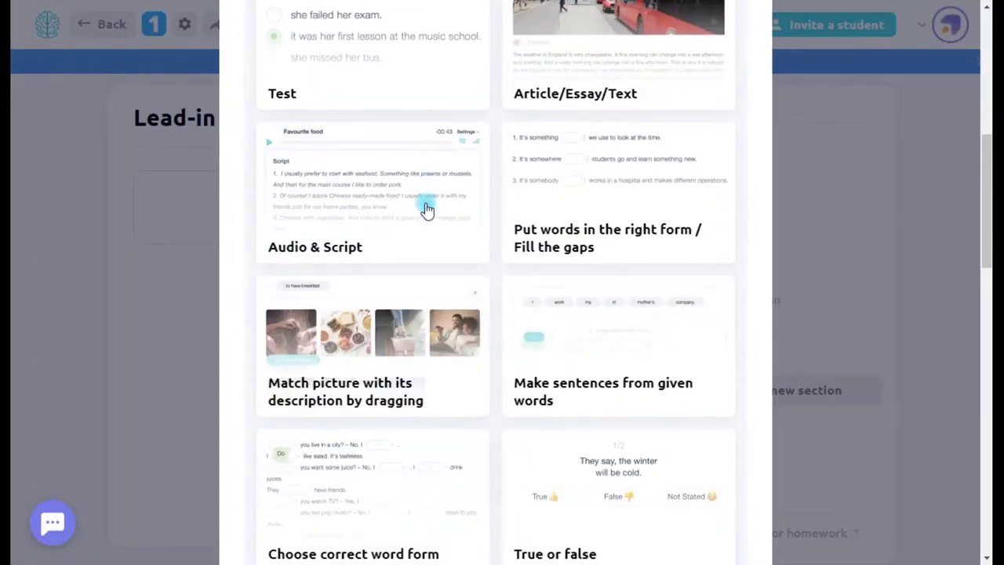
scroll(426, 210, down, 15)
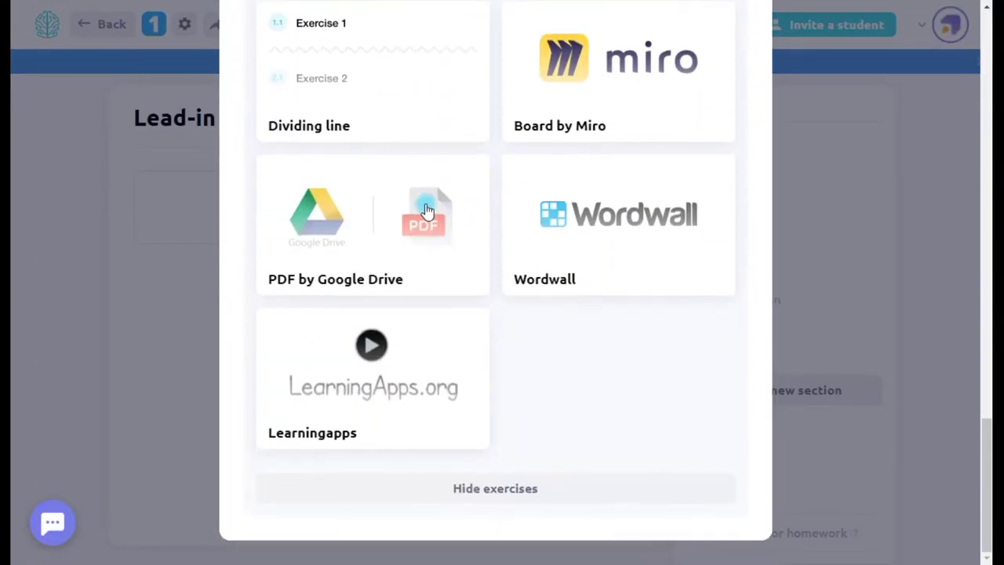
scroll(426, 208, up, 20)
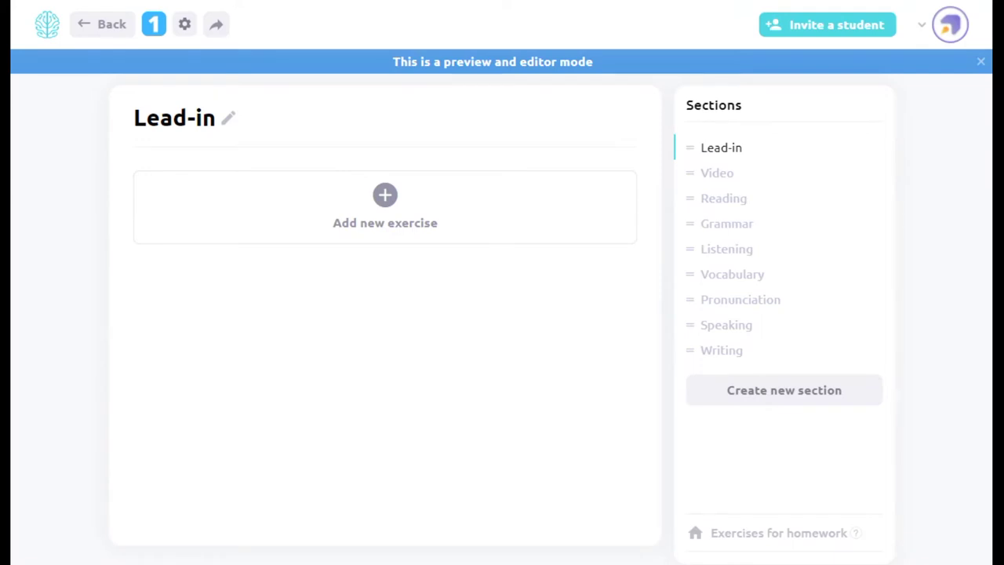
Step: Create a "Choose correct word form" exercise in Lead-in with the task "Instructions" and the exercise text "Practical part", checking the text hint
click(383, 221)
scroll(307, 408, down, 5)
scroll(306, 407, down, 3)
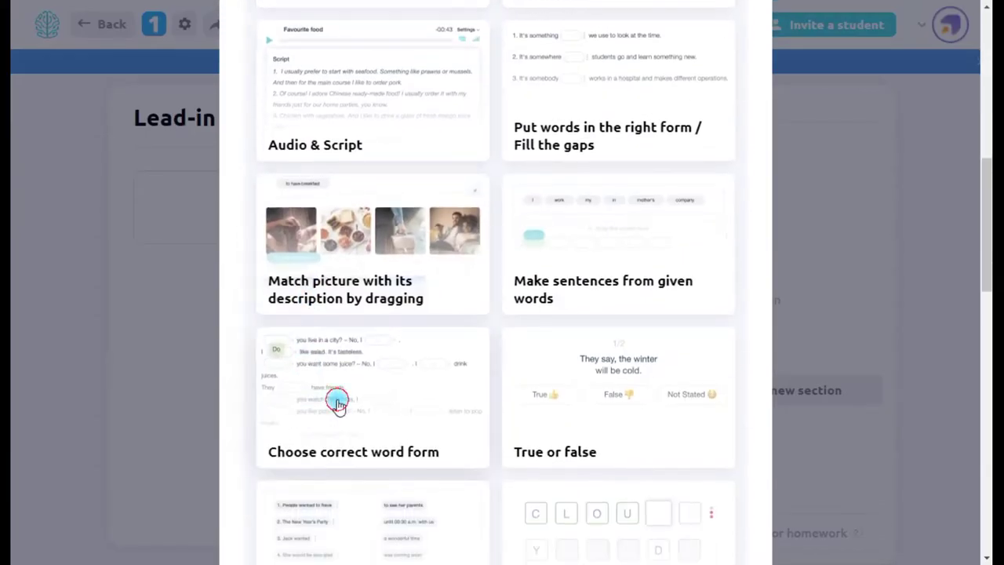
click(336, 405)
click(469, 227)
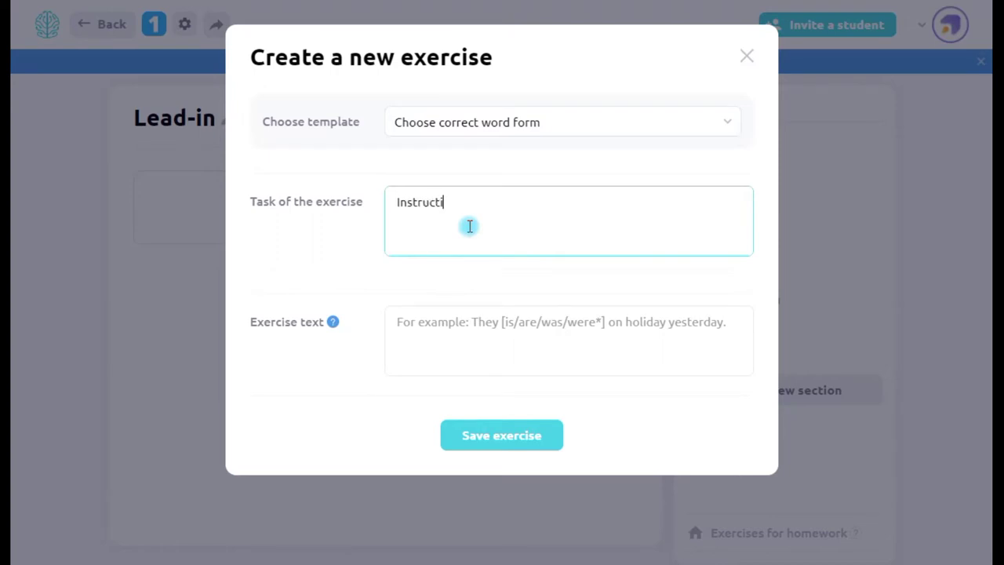
key(Tab)
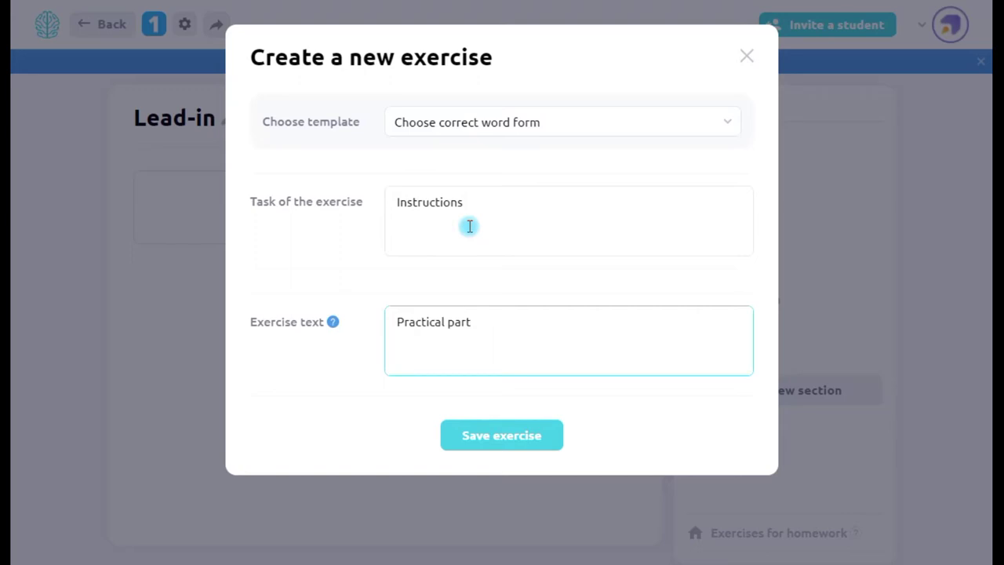
click(370, 270)
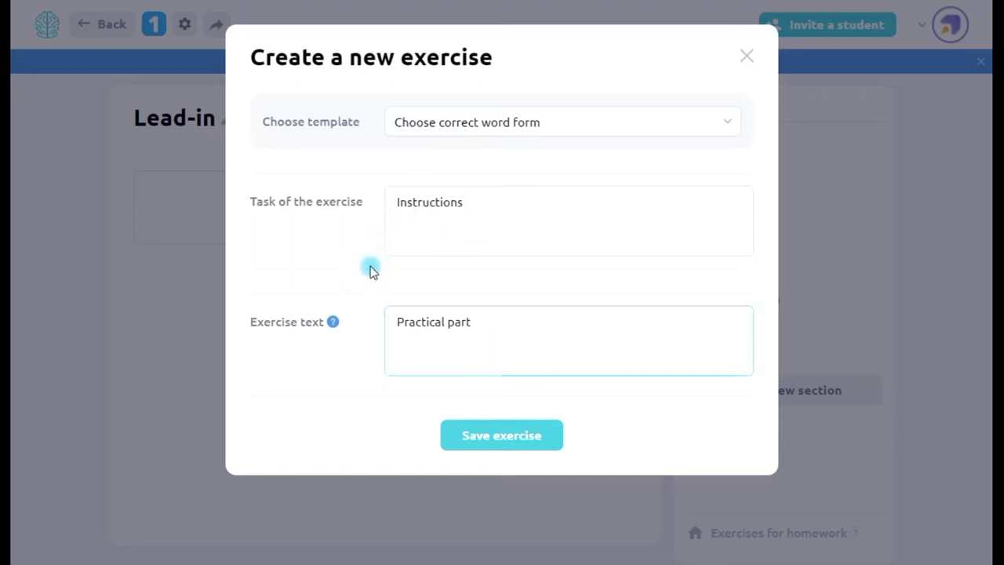
mouse_move(336, 329)
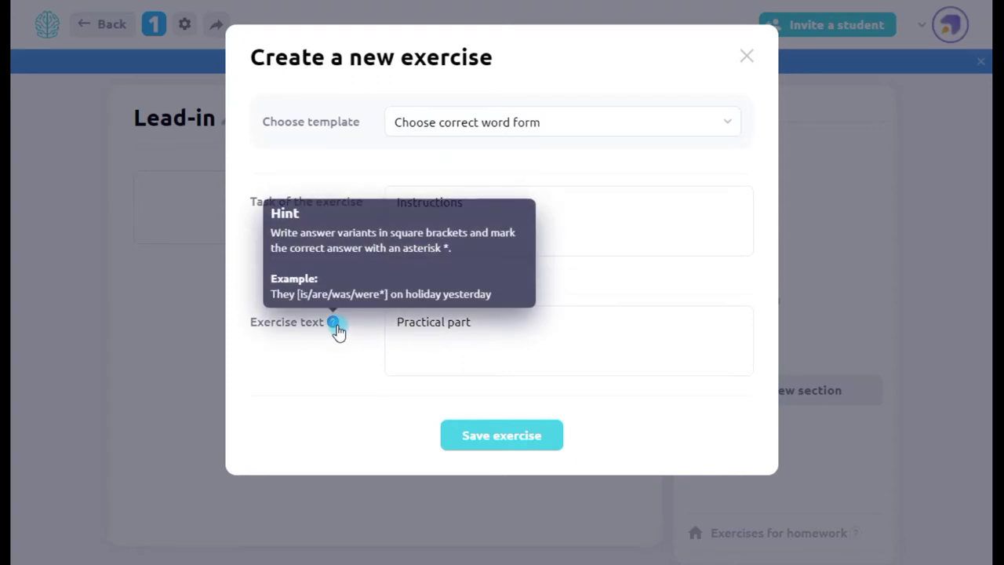
click(517, 439)
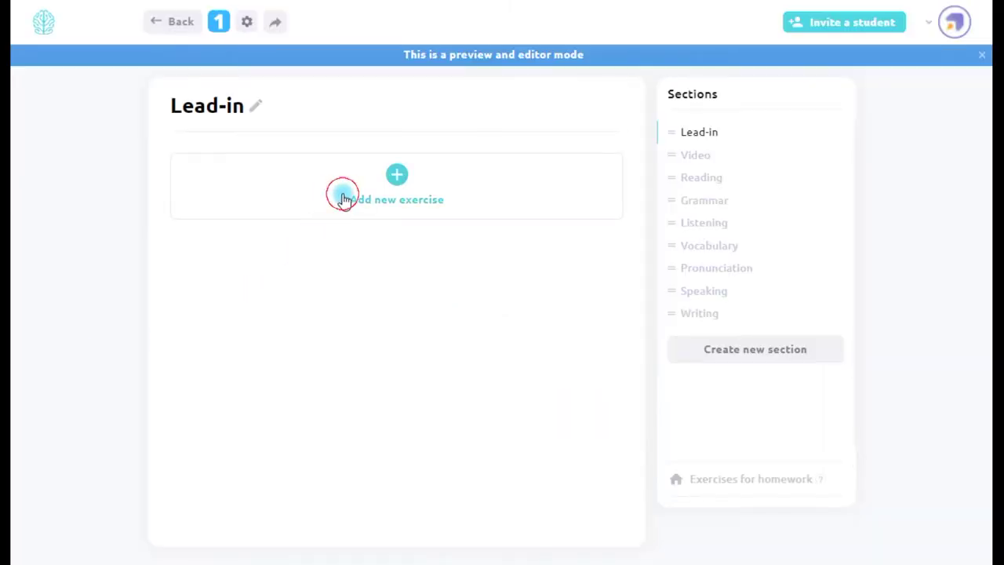
Step: Start a Pictures exercise in the Lead-in section with the task "Where are these cities?"
click(340, 197)
click(377, 224)
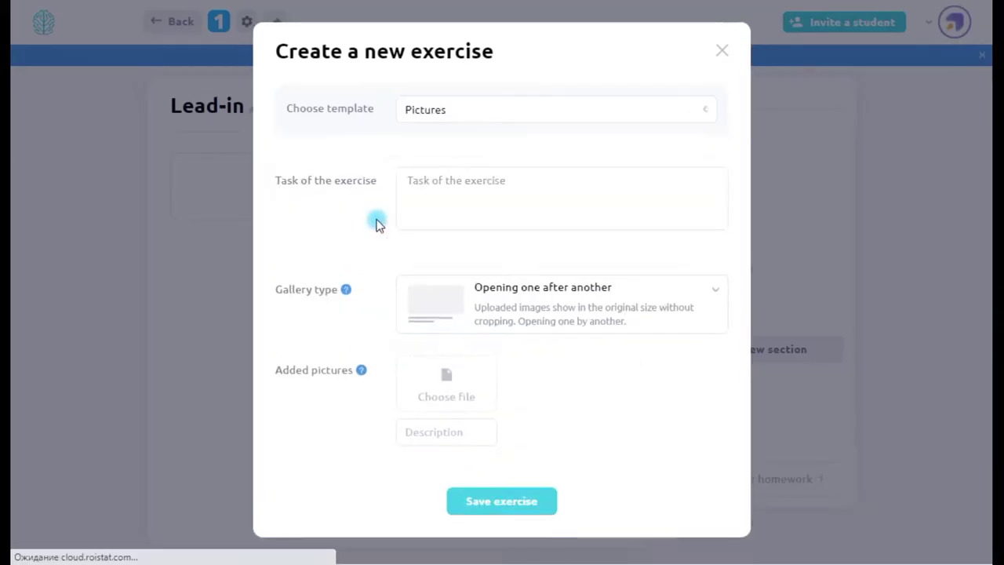
click(426, 196)
text(Where are these cities?)
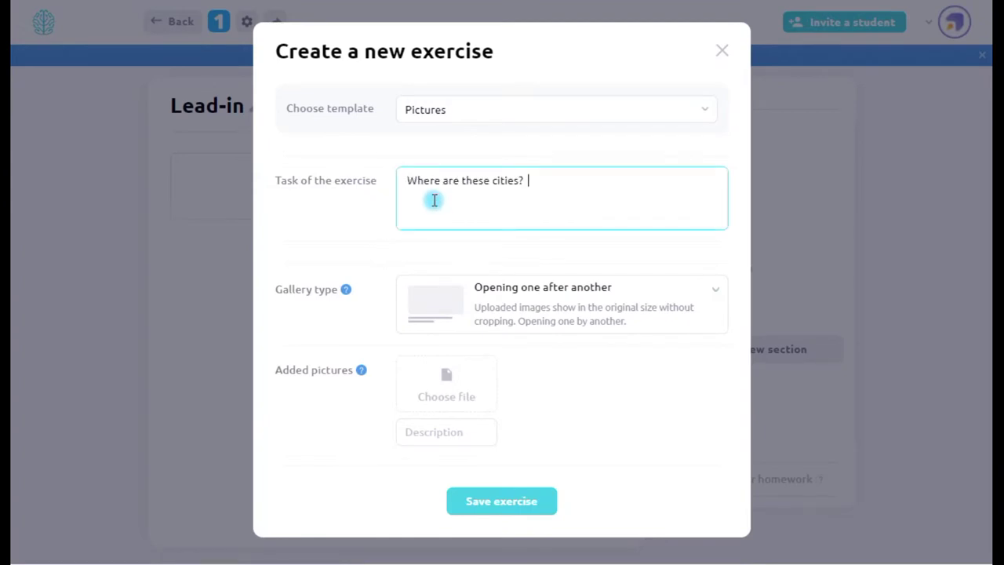
Step: Check the gallery types, keeping "Opening one after another", and add a London skyline picture through a Google image search for "london"
click(678, 314)
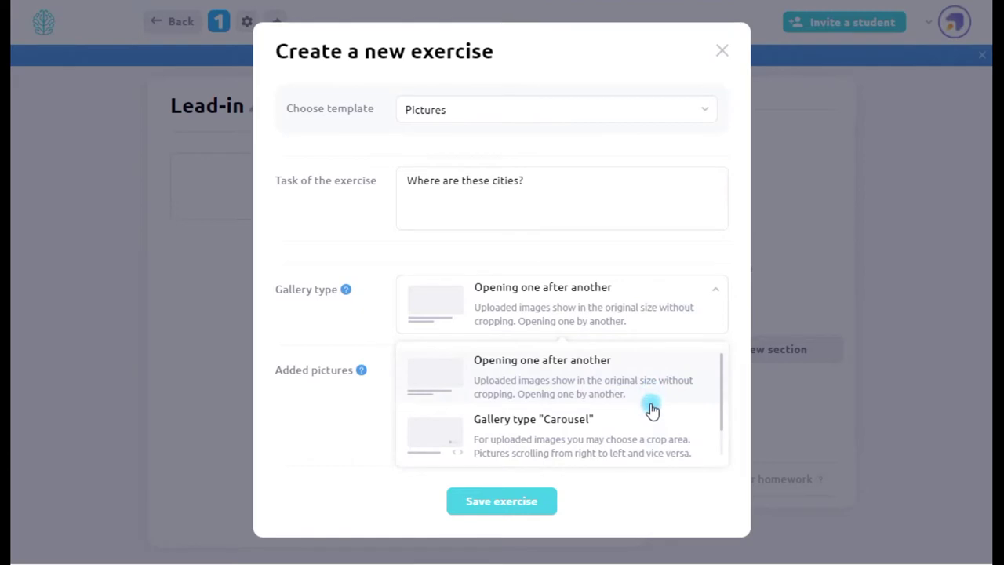
click(657, 266)
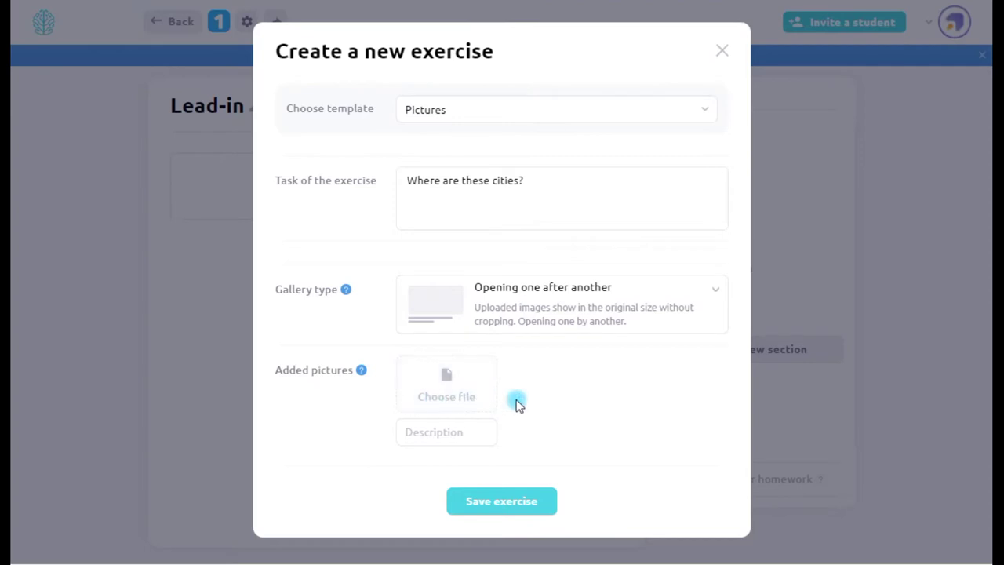
click(426, 393)
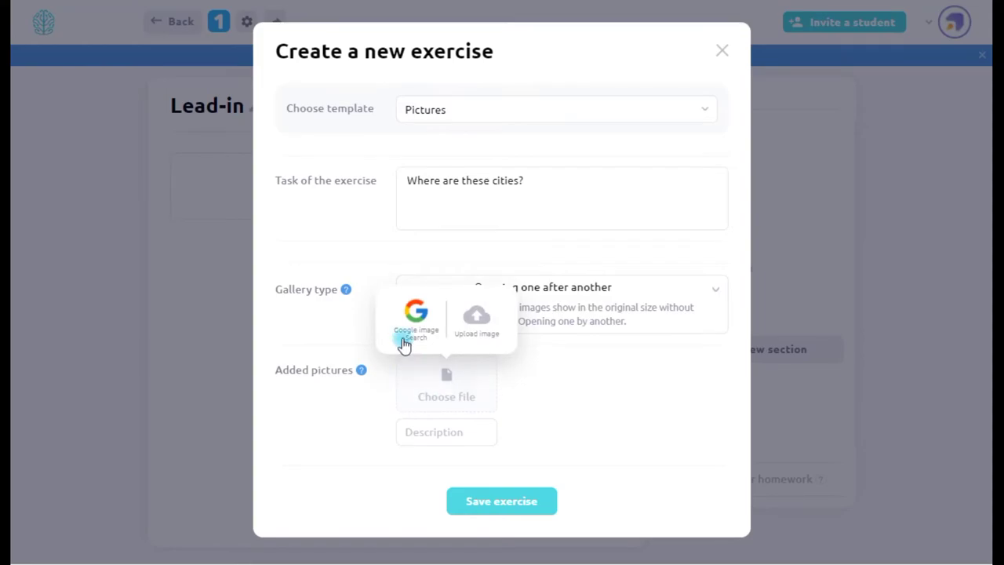
click(416, 317)
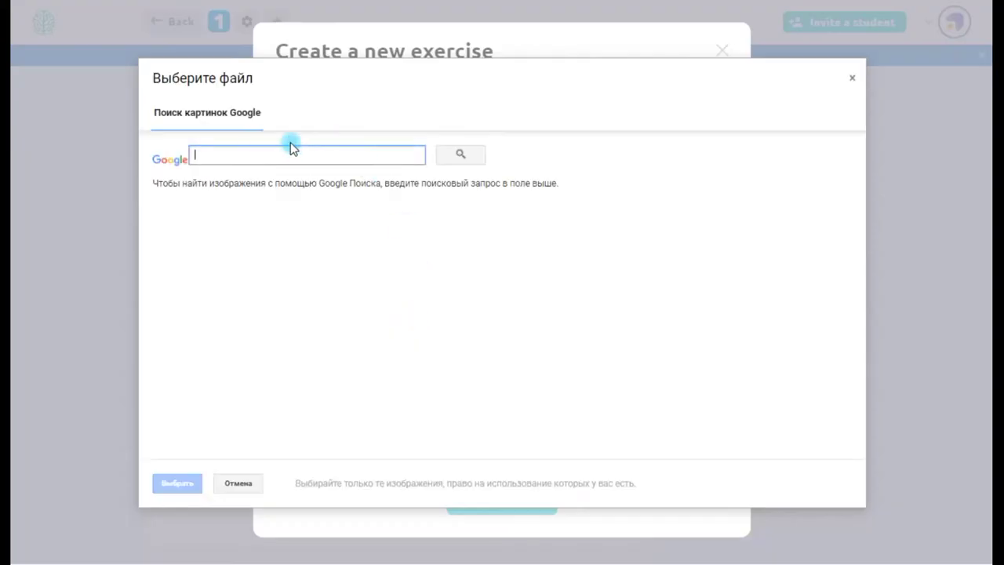
text(london)
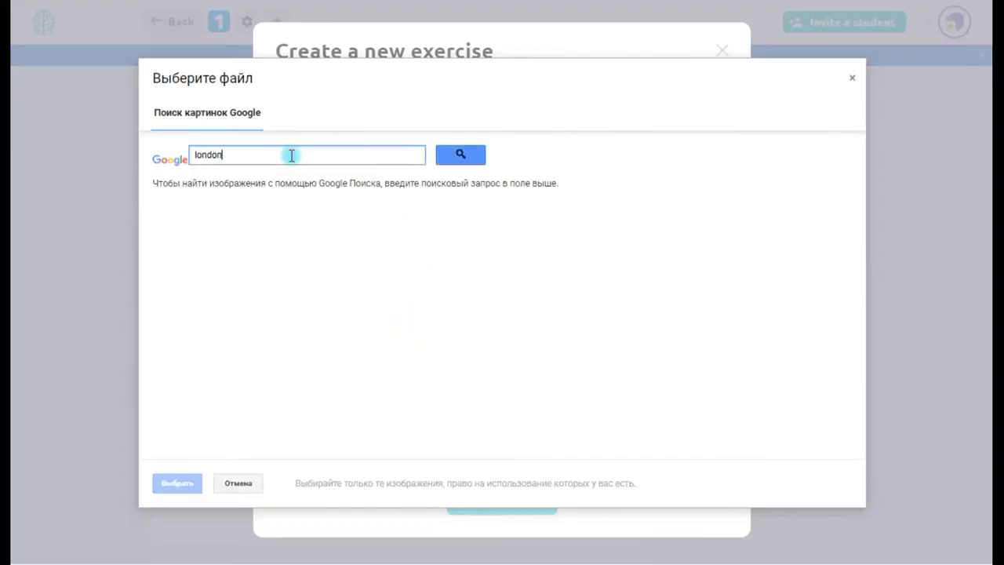
key(Return)
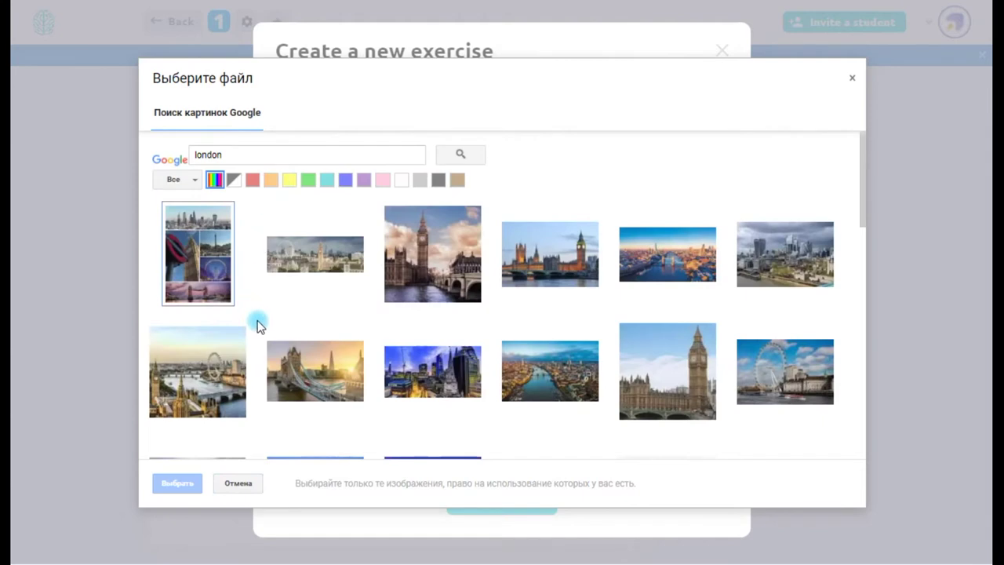
scroll(235, 361, down, 2)
click(213, 404)
click(179, 484)
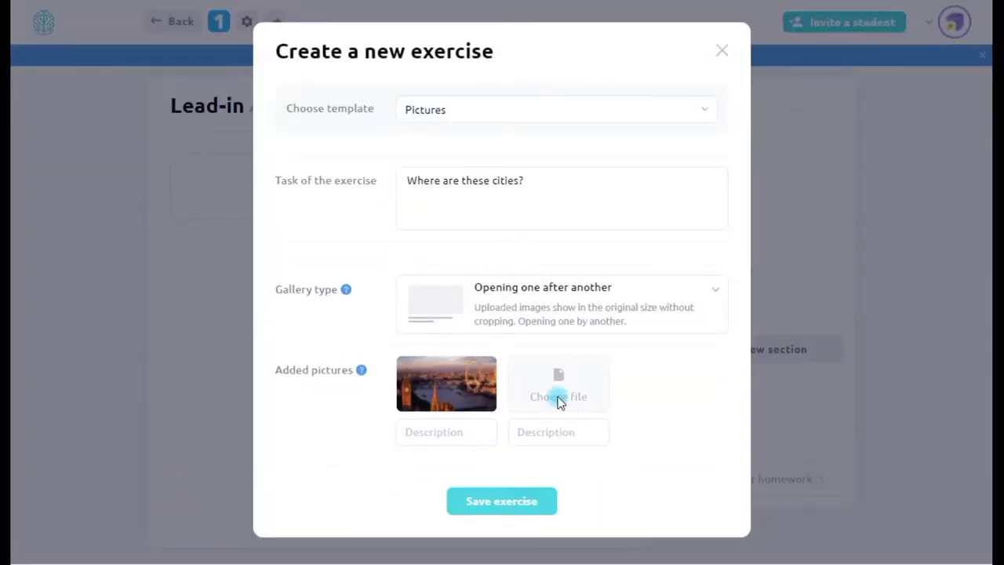
Step: Upload the NYC-1 image file from the computer as the exercise's second picture
click(558, 398)
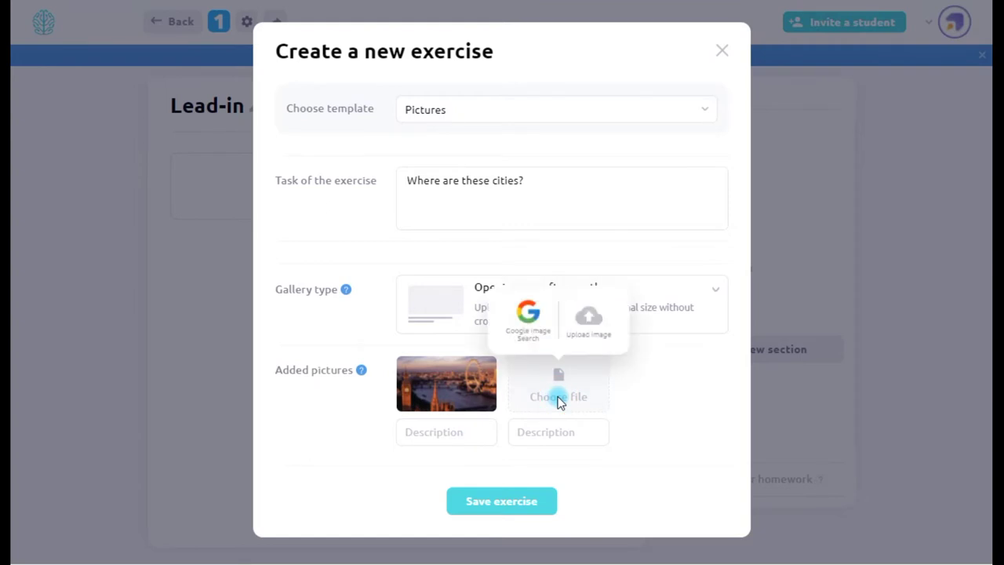
click(608, 322)
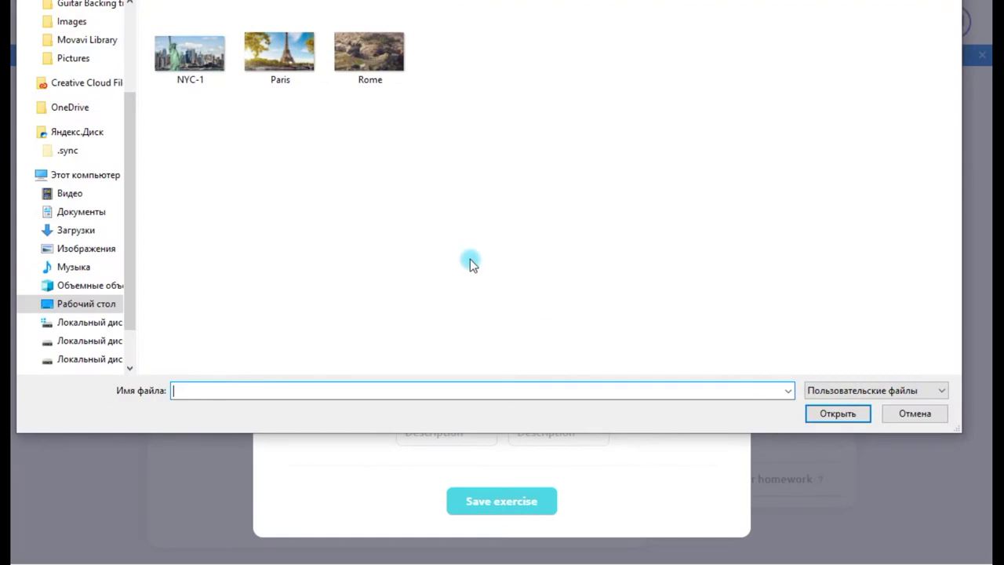
click(188, 71)
click(841, 417)
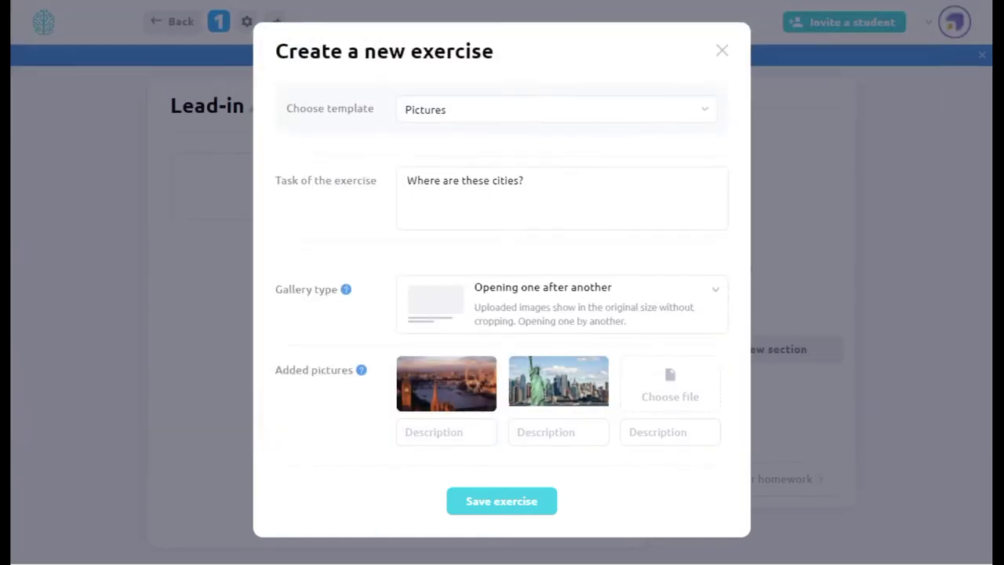
Step: Add the Paris image straight from the Pictures folder window as the exercise's third picture
key(alt+Tab)
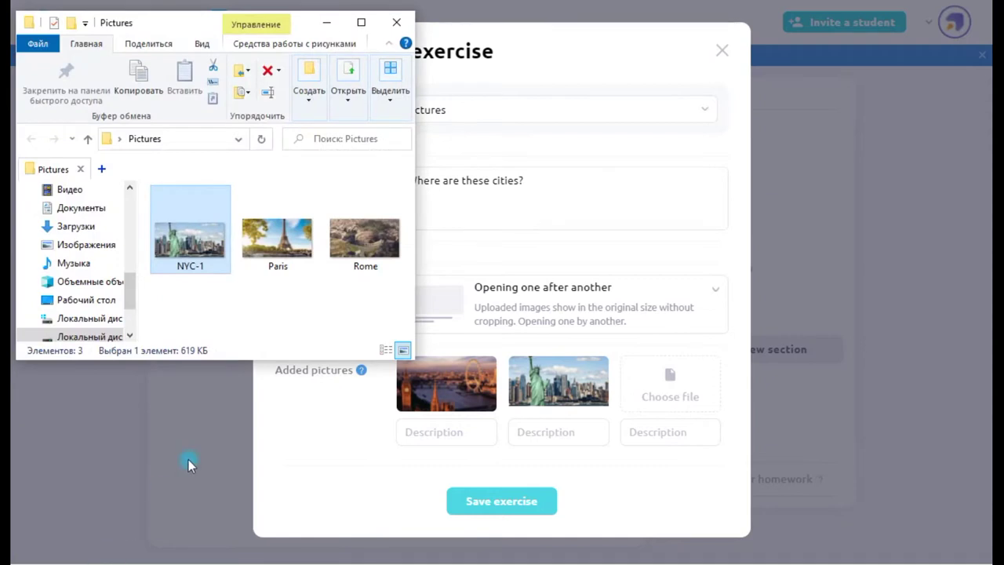
click(291, 228)
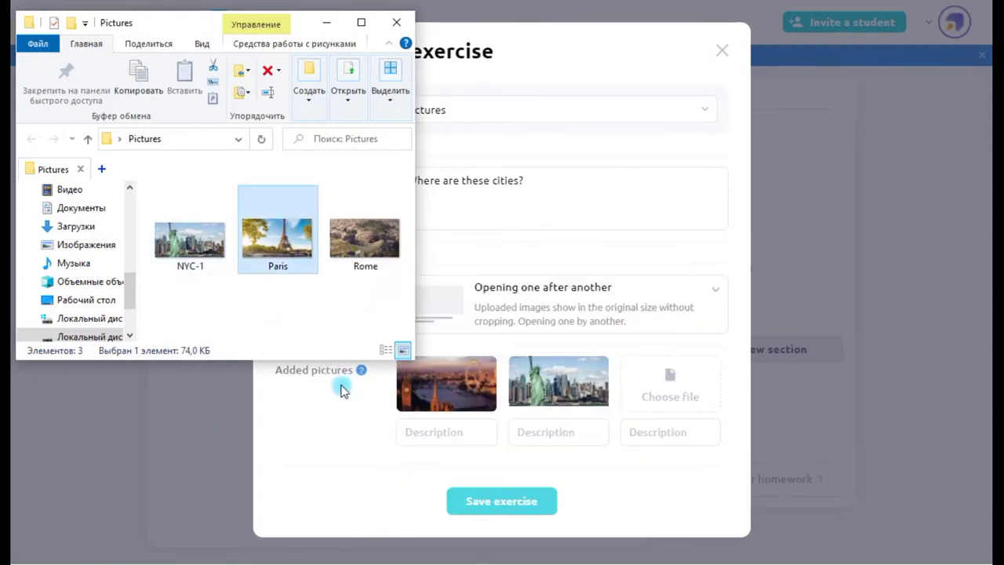
drag(276, 224, 677, 397)
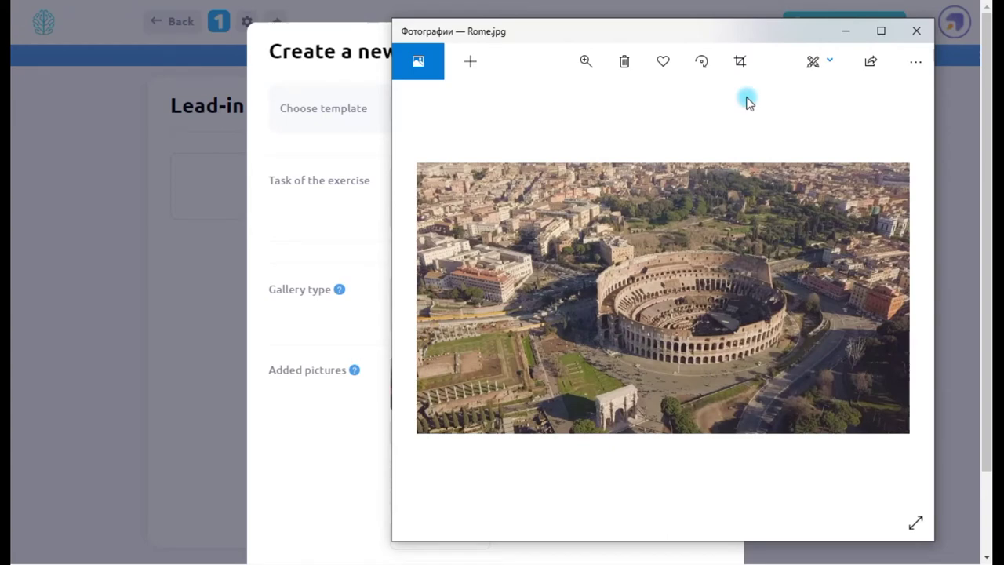
Step: Capture the Colosseum area of Rome.jpg as a screenshot and paste it as the exercise's fourth picture
drag(715, 38, 382, 3)
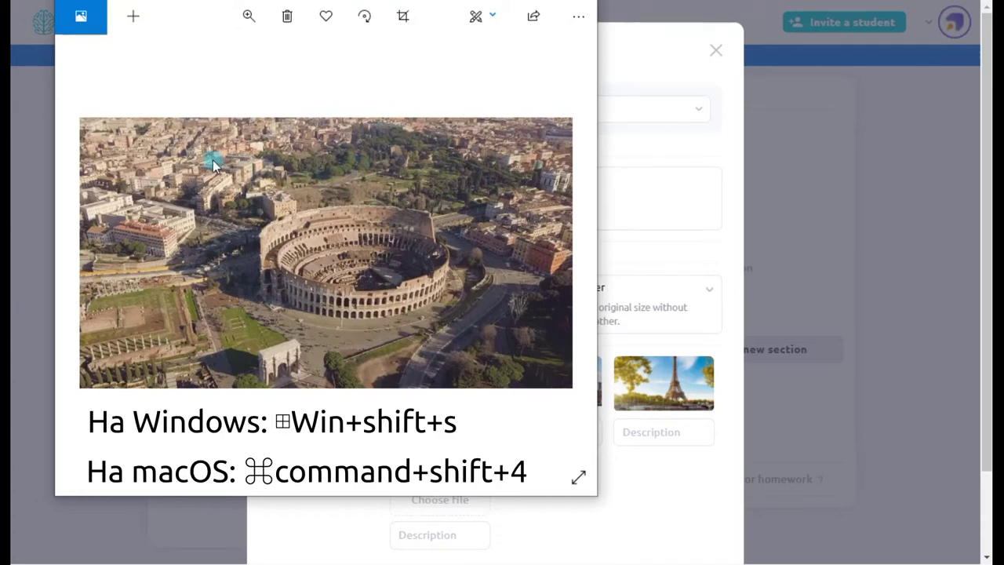
key(super+shift+s)
drag(240, 117, 499, 385)
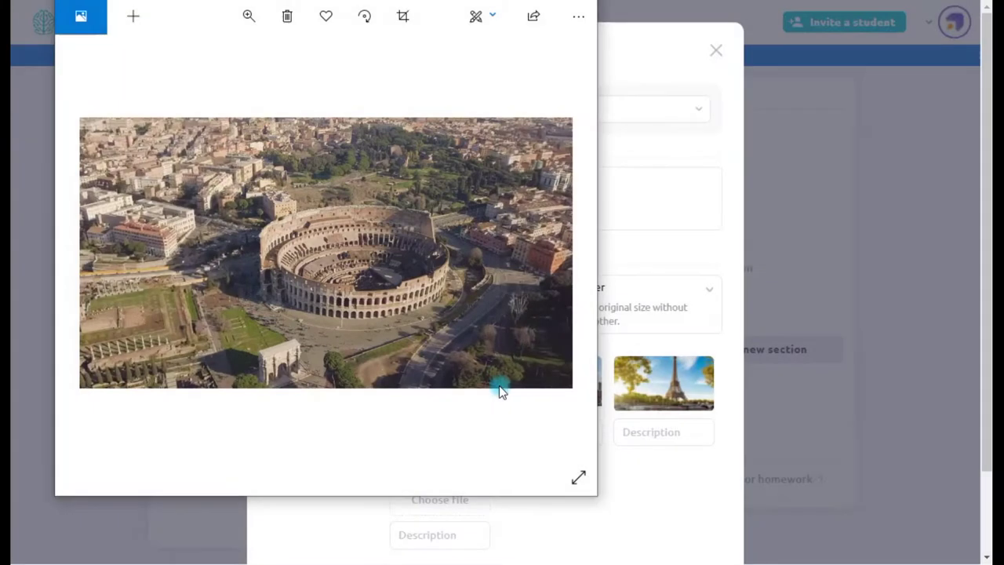
key(alt+F4)
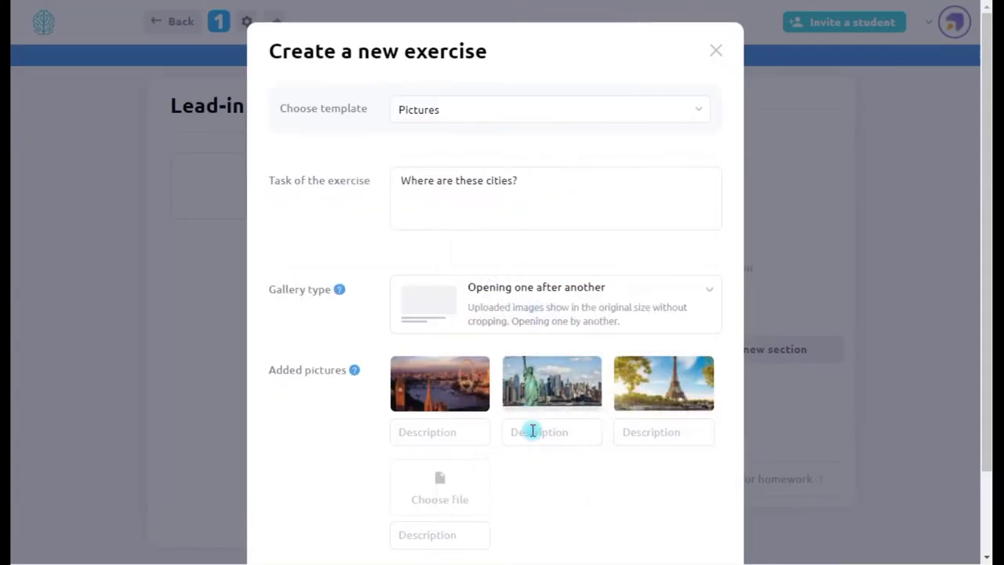
click(538, 493)
key(ctrl+v)
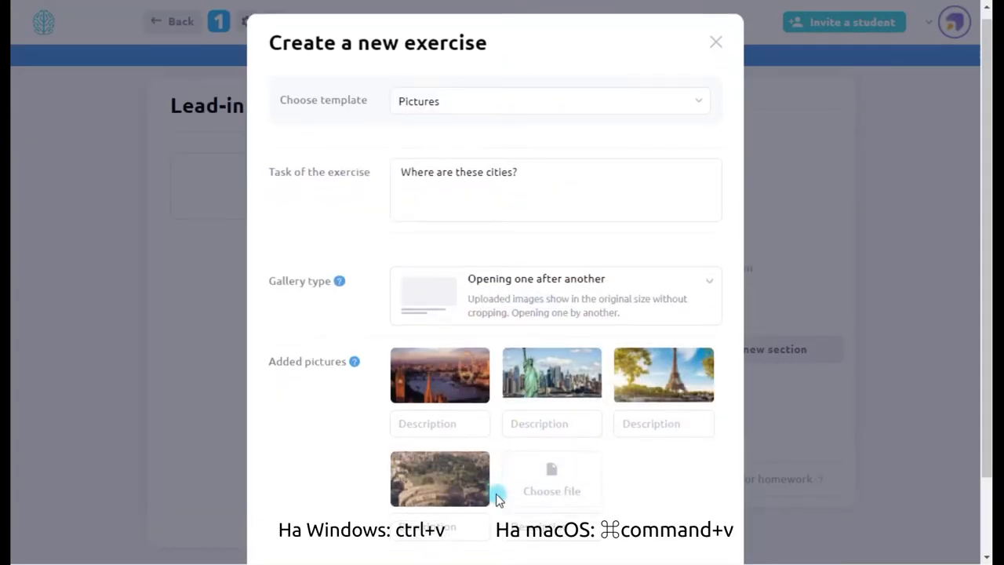
Step: Describe the four pictures as London, New York, Paris and Rome, and save the exercise
scroll(496, 499, down, 1)
click(451, 332)
text(London)
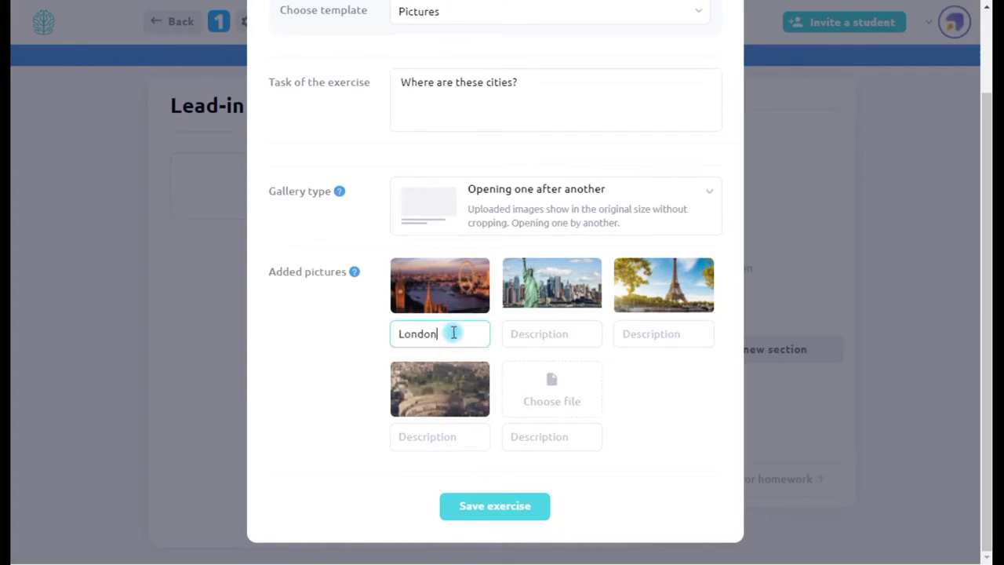
key(Tab)
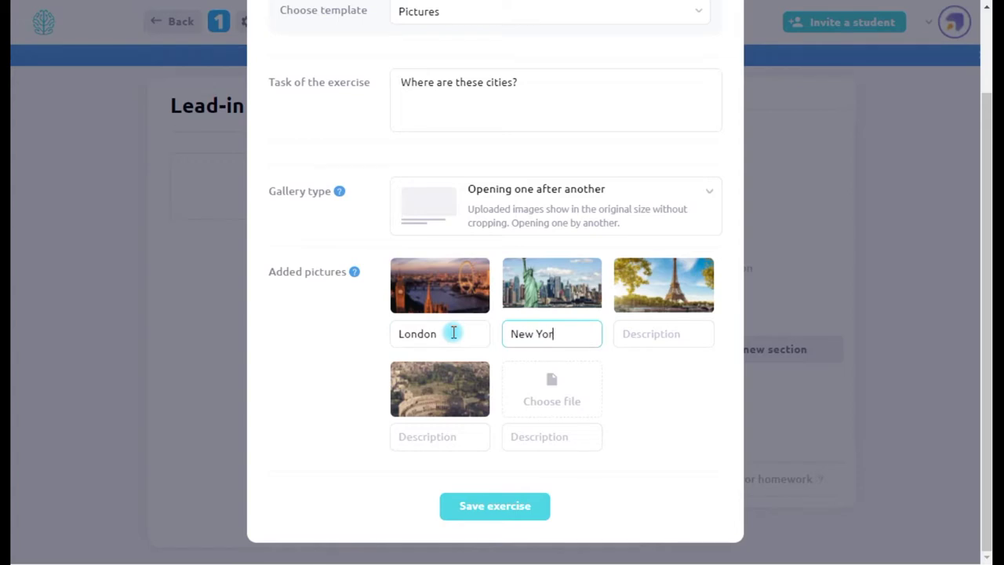
text(Paris)
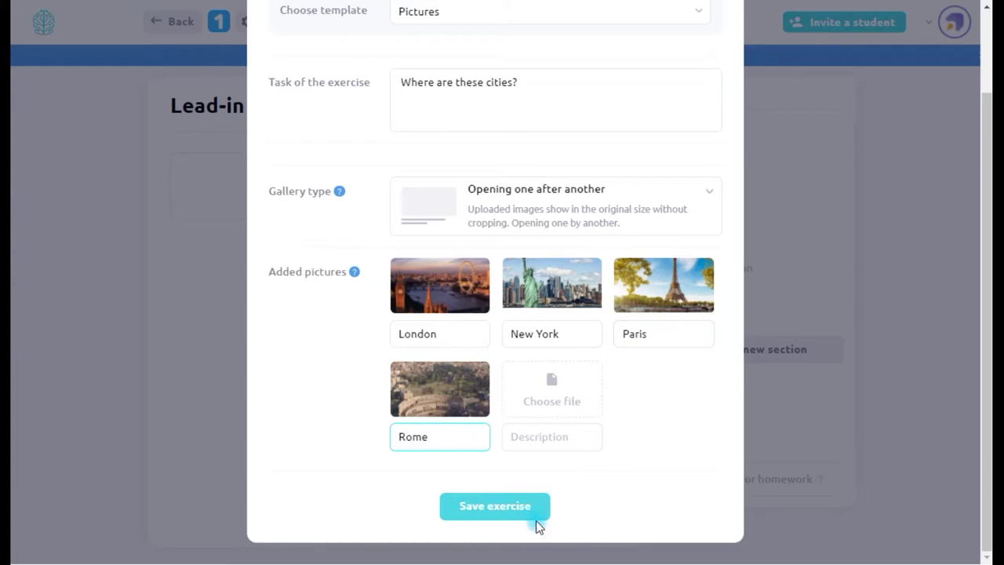
click(495, 506)
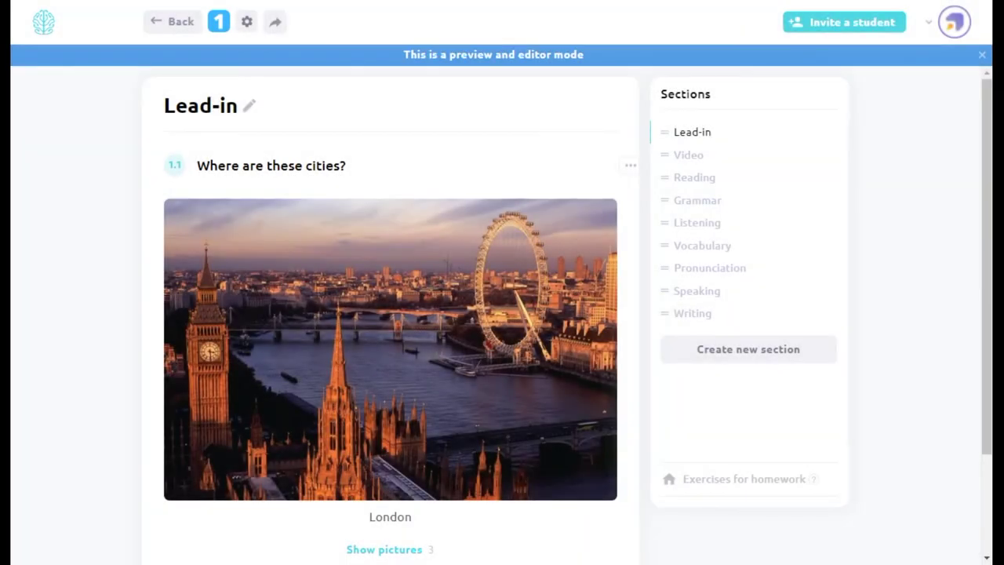
Step: Review the saved picture exercise, expanding the remaining pictures down to Rome and collapsing them again
scroll(133, 265, down, 1)
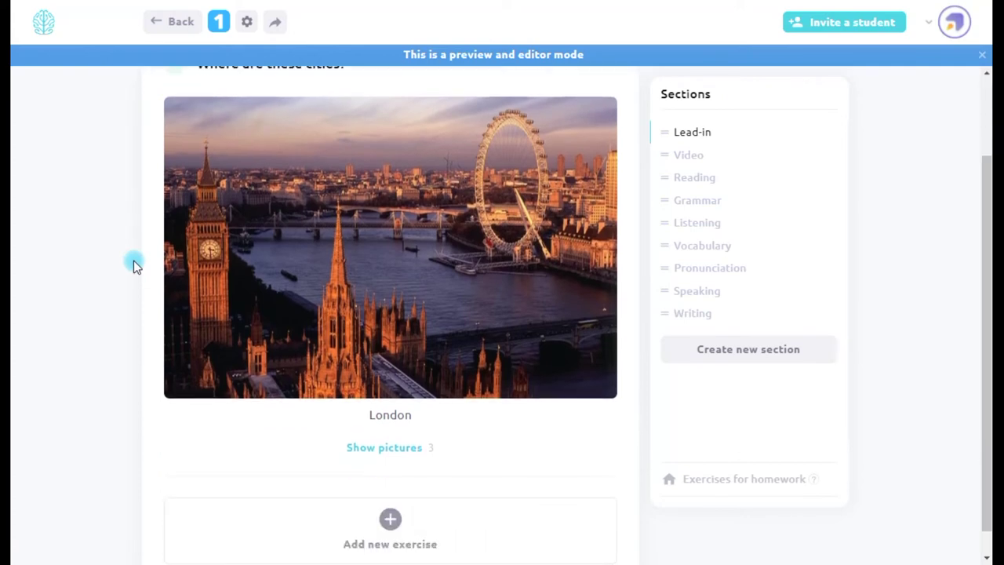
scroll(306, 337, up, 1)
scroll(436, 319, down, 1)
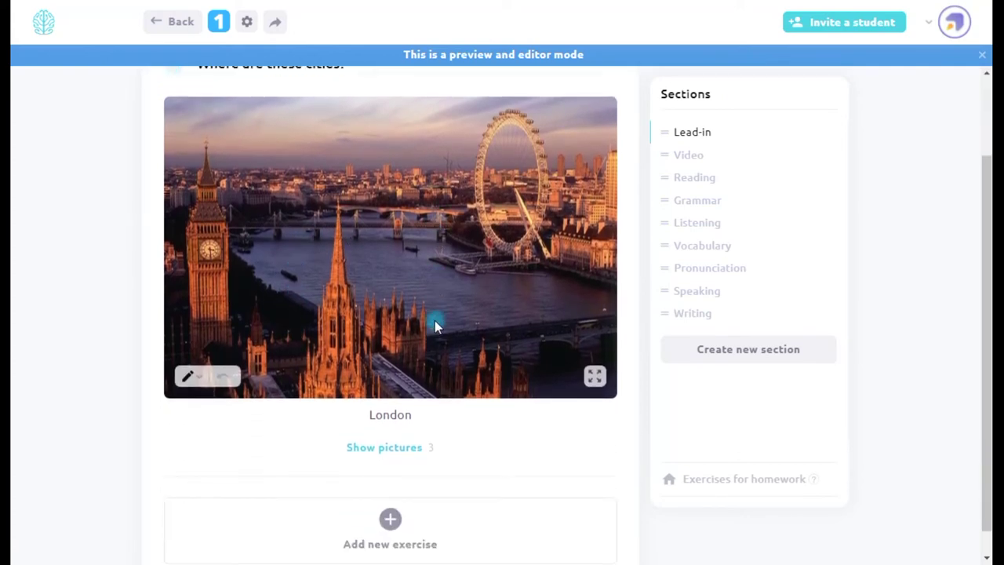
click(392, 458)
scroll(391, 455, down, 5)
scroll(391, 462, down, 4)
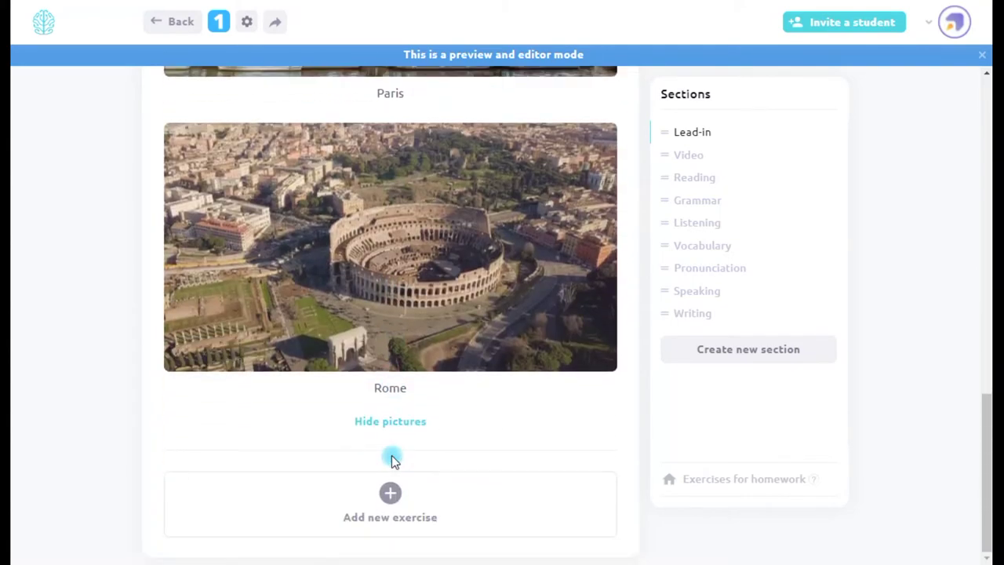
click(405, 427)
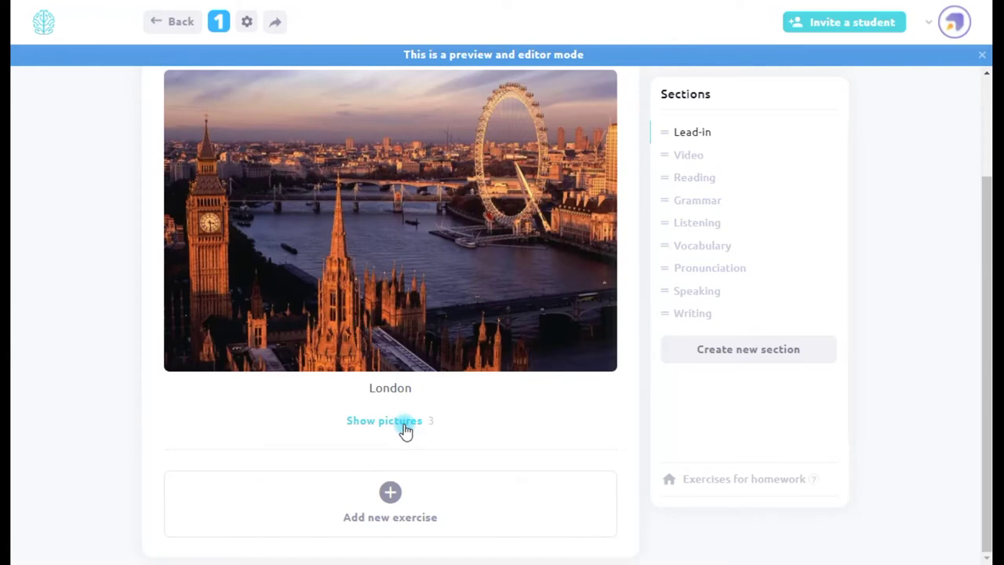
scroll(404, 427, up, 2)
scroll(405, 427, down, 2)
scroll(405, 428, up, 2)
scroll(405, 427, down, 2)
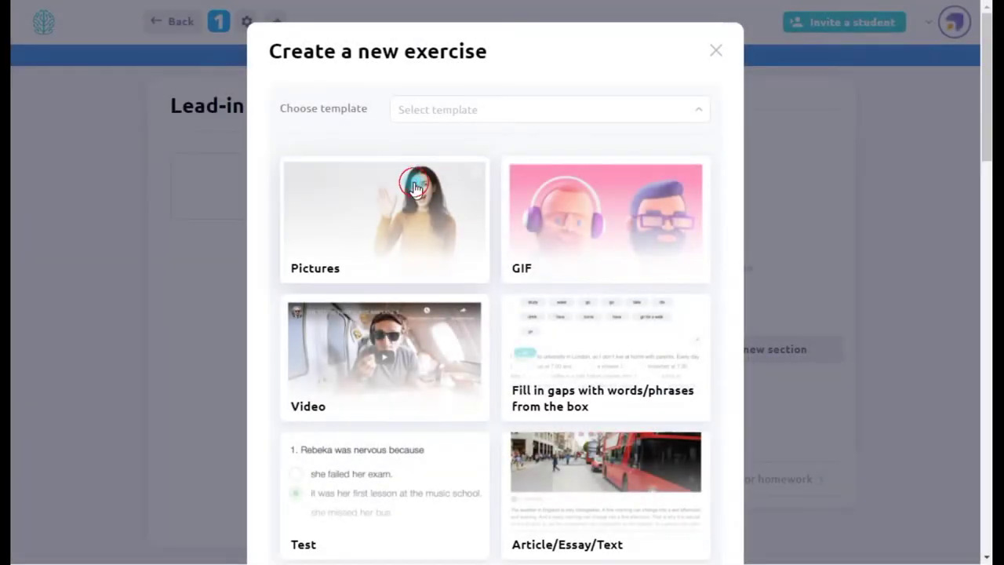
Step: Set up another Pictures exercise in Lead-in with the task "Where are these cities?"
click(414, 179)
click(433, 181)
text(Where are these cities?)
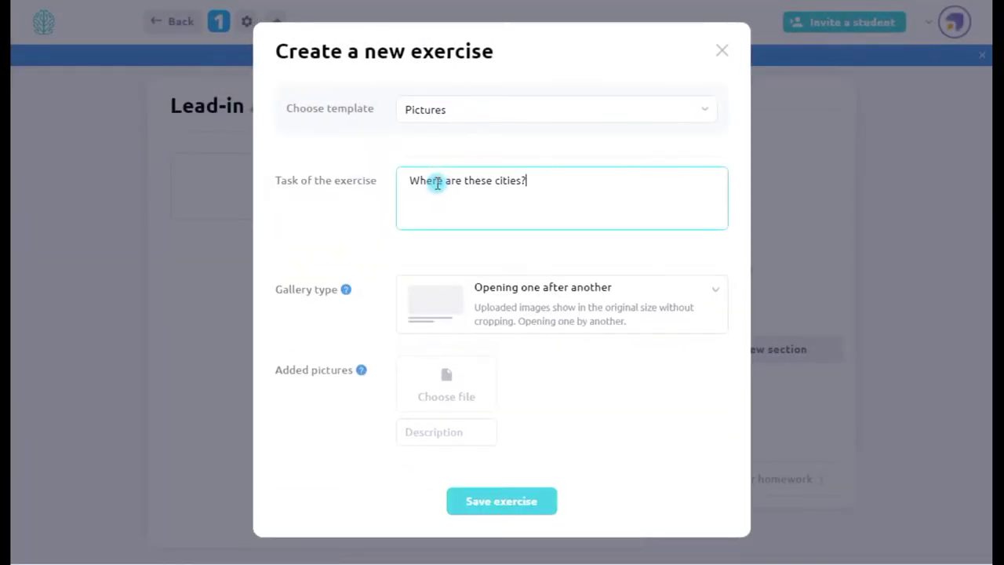
Step: Add a London picture through a Google image search for "london", describe it as London, and save the exercise
click(450, 383)
click(405, 322)
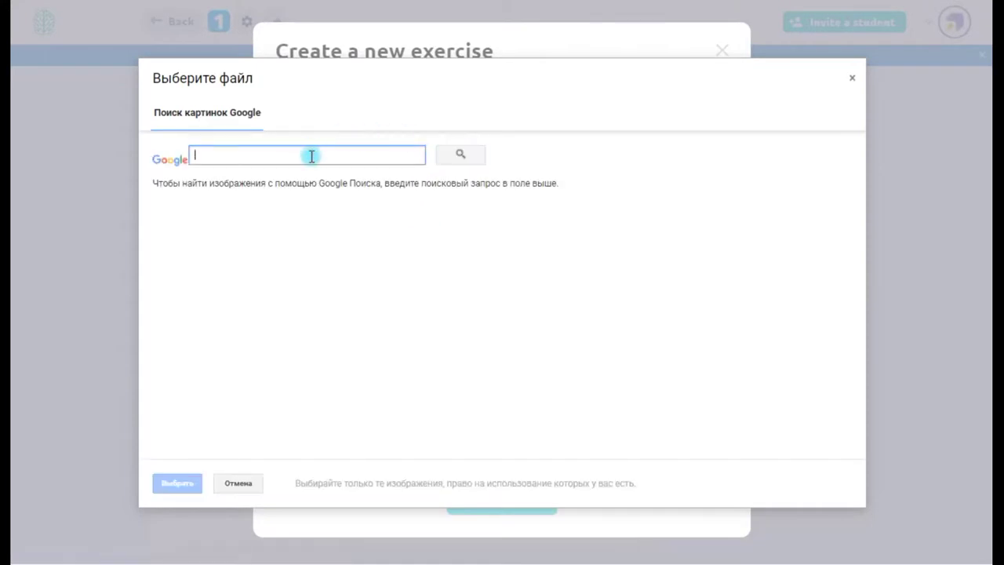
text(london)
click(453, 162)
scroll(322, 283, down, 3)
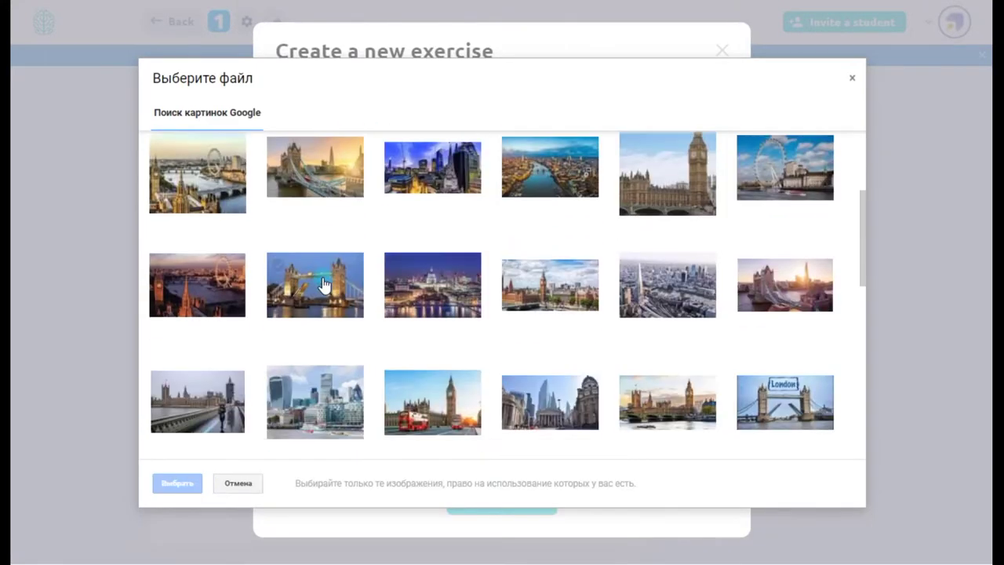
click(216, 294)
click(168, 482)
click(436, 433)
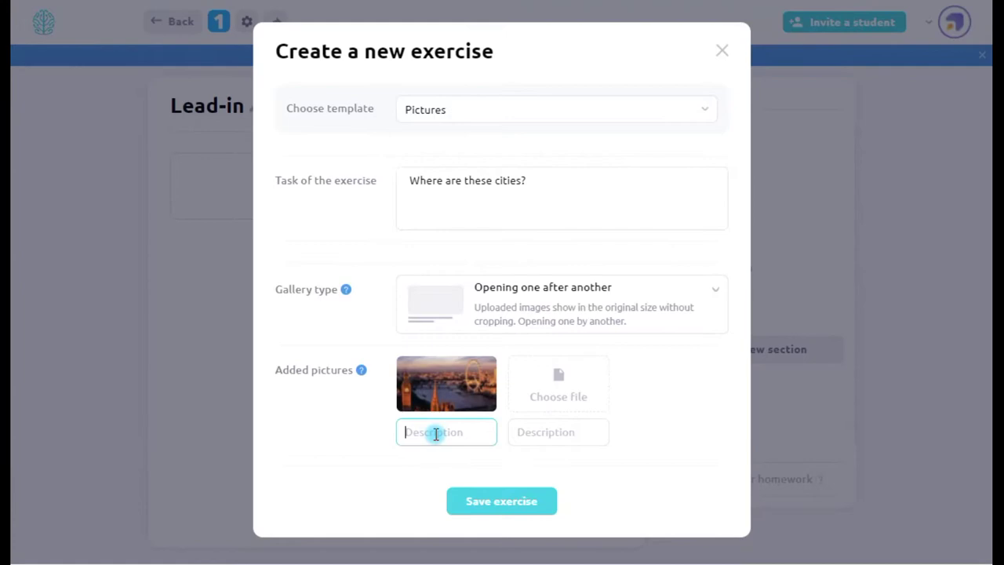
click(502, 506)
Step: Create a separate Pictures exercise below it without a task, using the NYC-1 image file and captioning it with the city's name
scroll(487, 455, down, 2)
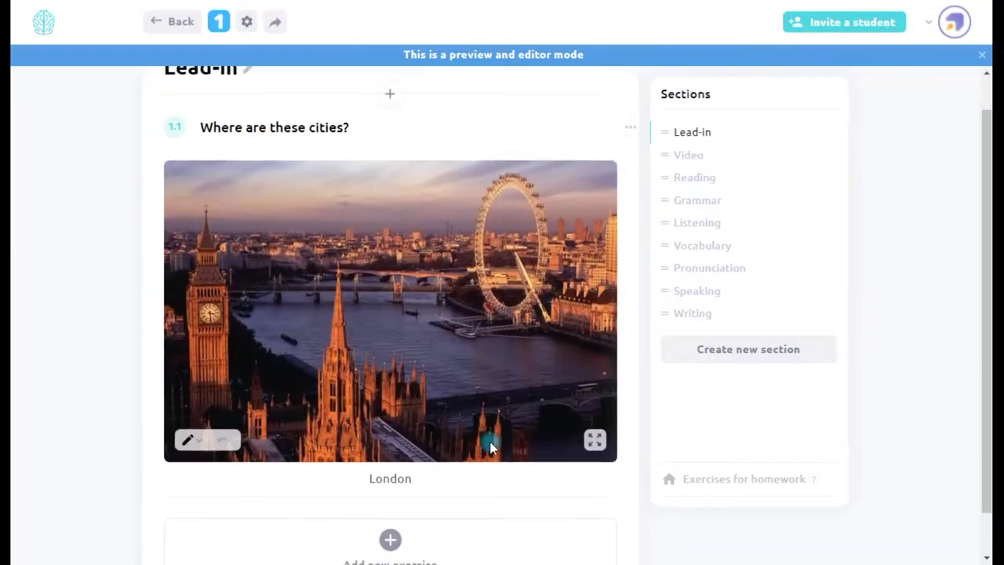
click(437, 492)
click(350, 227)
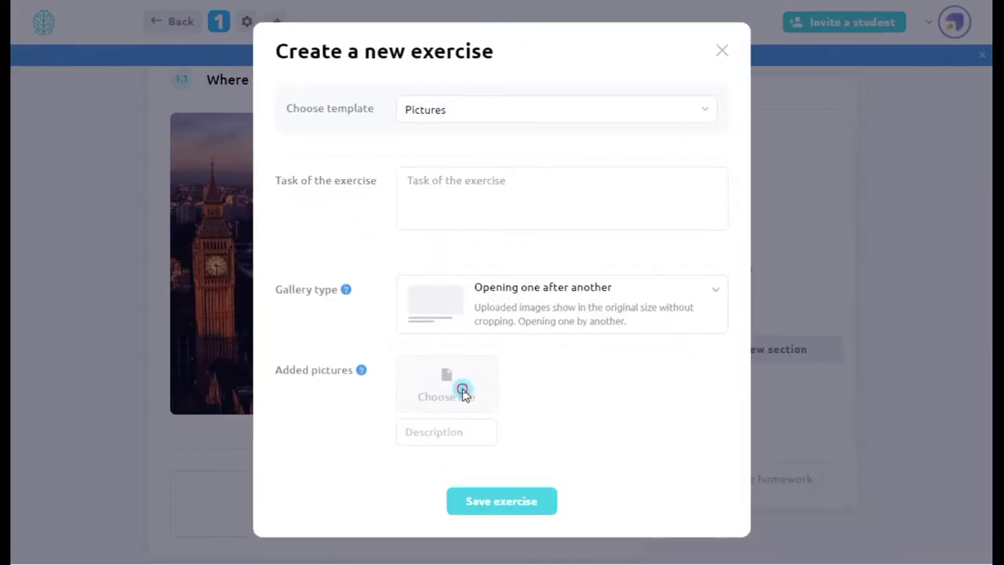
click(446, 384)
click(285, 47)
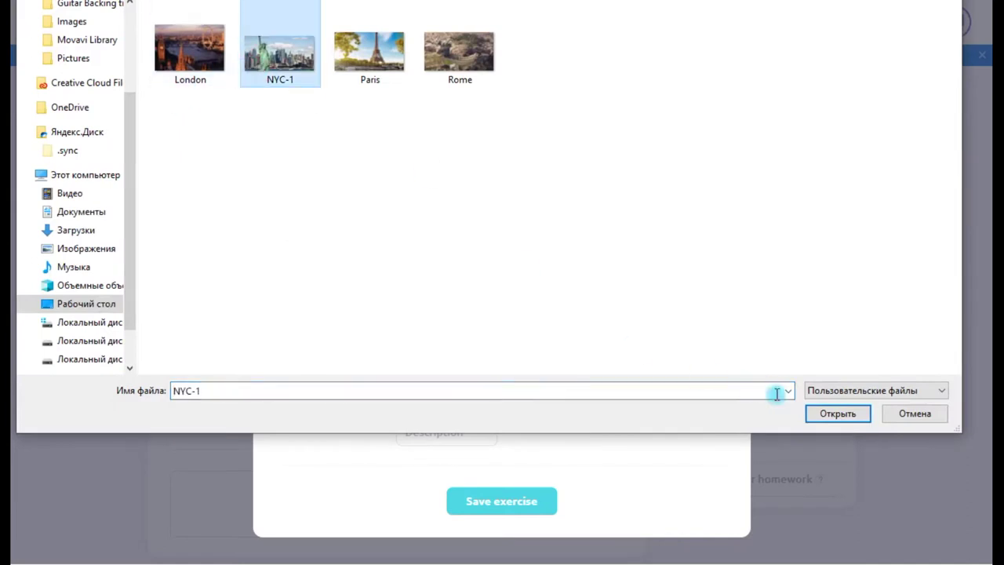
click(836, 413)
click(494, 437)
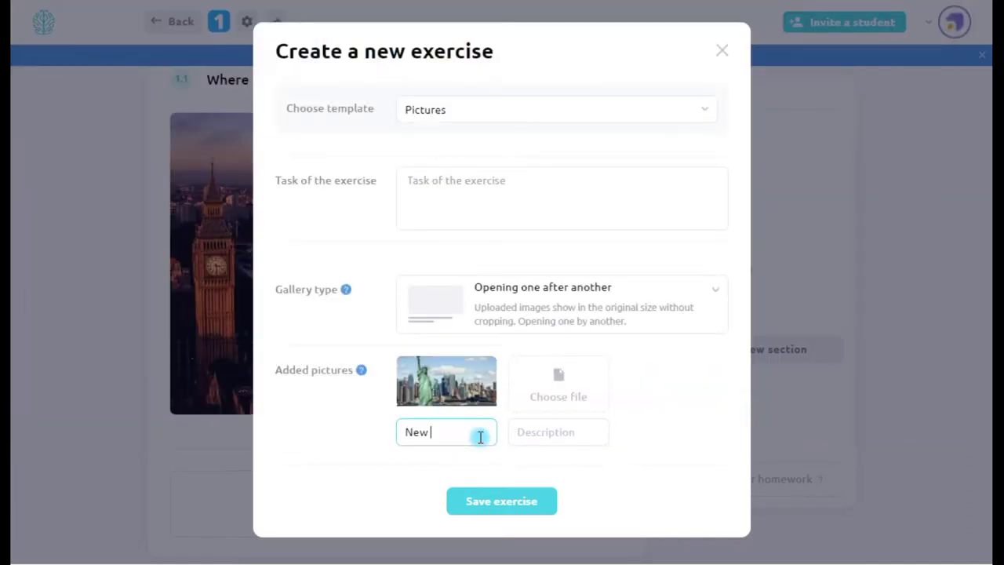
click(512, 503)
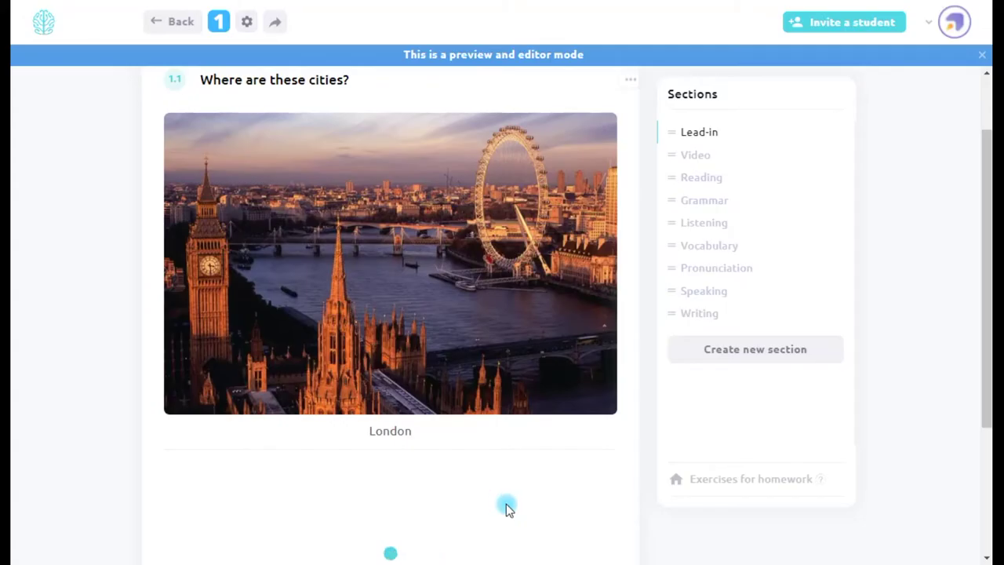
Step: Create a separate Pictures exercise below the earlier ones, using the Paris image file described as "Paris", and save it
scroll(440, 494, down, 5)
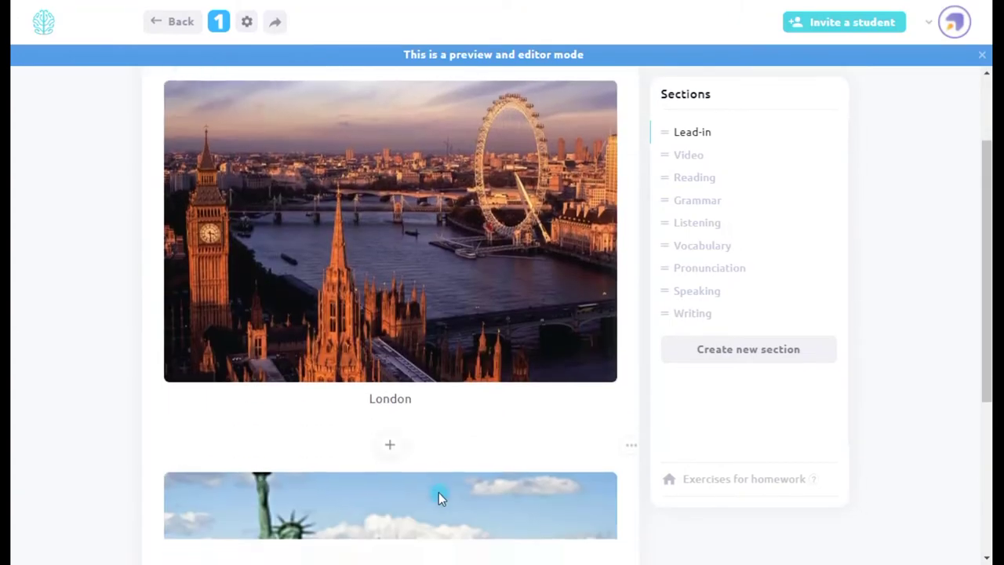
click(395, 511)
click(384, 219)
click(455, 365)
click(365, 45)
click(836, 413)
click(461, 431)
text(Paris)
click(512, 501)
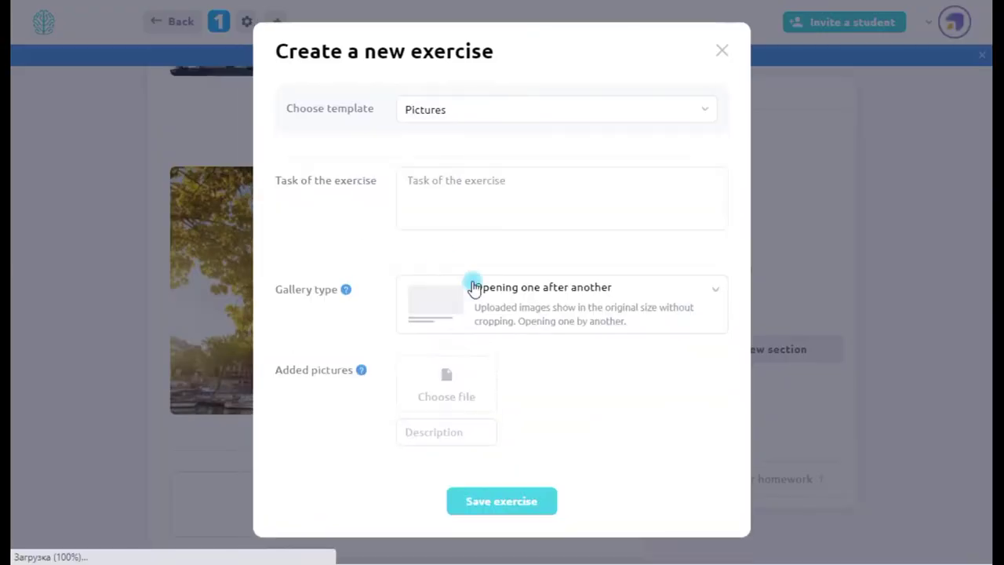
Step: Create another separate Pictures exercise with the Rome image file described as "Rome", save it and review the stacked picture exercises
click(446, 384)
click(484, 338)
click(459, 45)
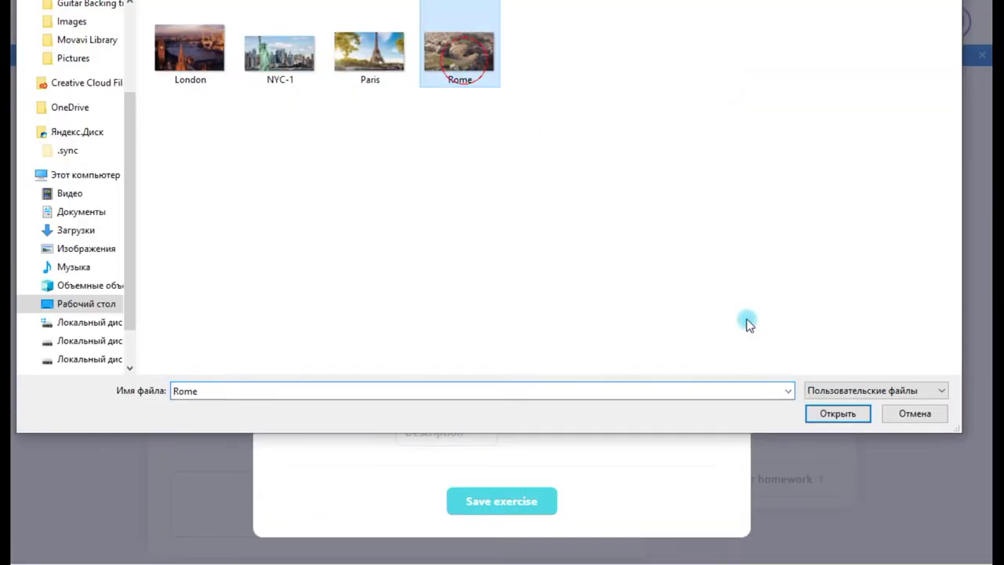
click(836, 413)
click(457, 433)
text(Rome)
click(509, 499)
scroll(502, 477, down, 3)
scroll(502, 477, up, 12)
scroll(368, 173, down, 10)
scroll(449, 190, down, 3)
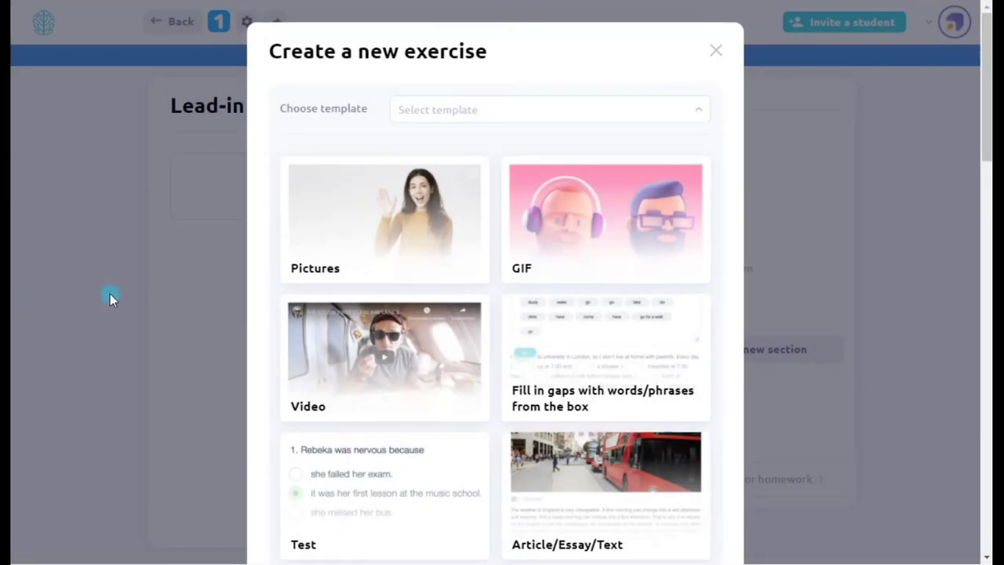
Step: Set up a Pictures exercise in the emptied Lead-in with the "Carousel" gallery type and the task "Where are these cities?"
click(401, 237)
click(551, 306)
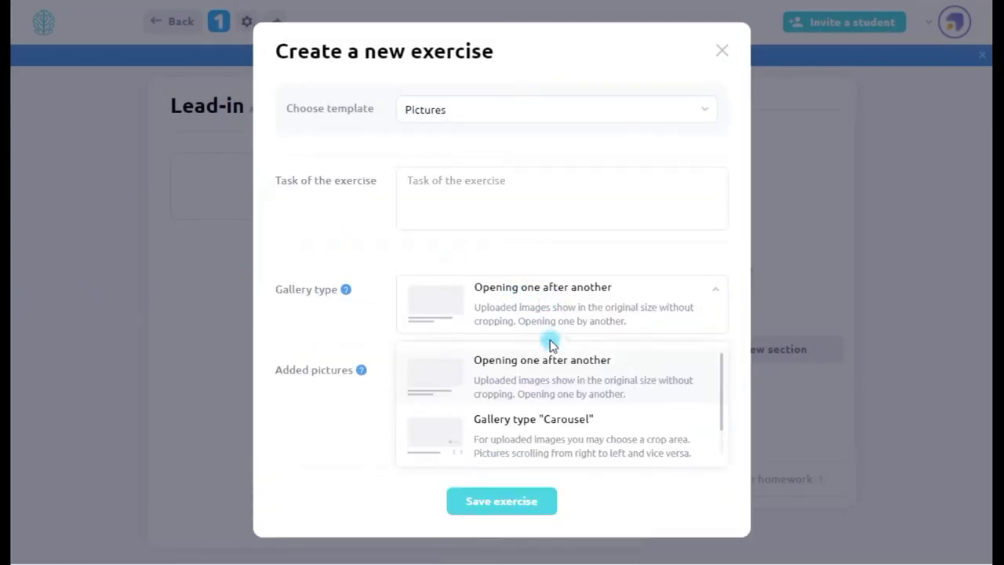
click(554, 426)
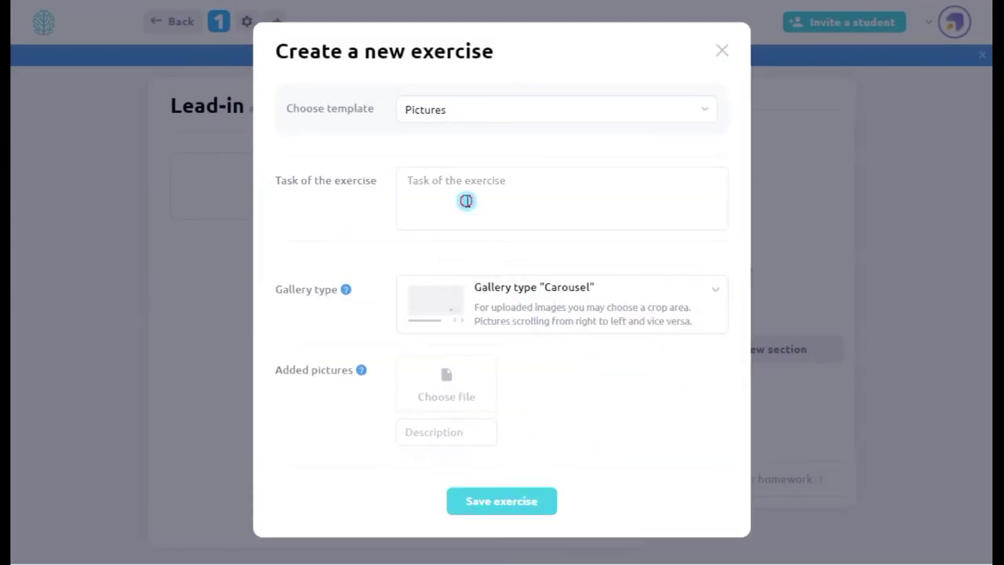
click(466, 199)
text(Where are these cities?)
Step: Upload the London image file as the carousel's first picture and adjust its crop area
click(444, 376)
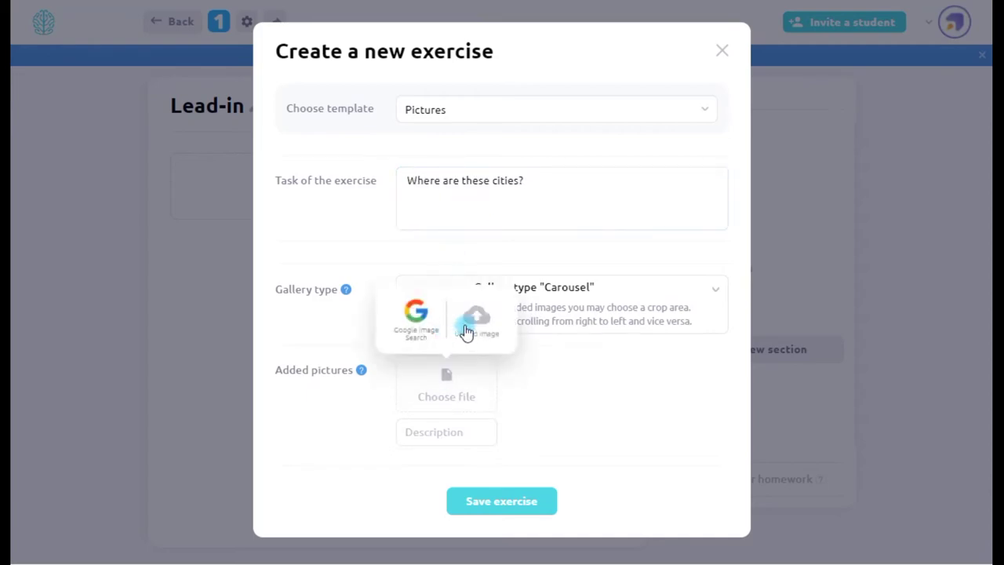
click(466, 333)
click(206, 74)
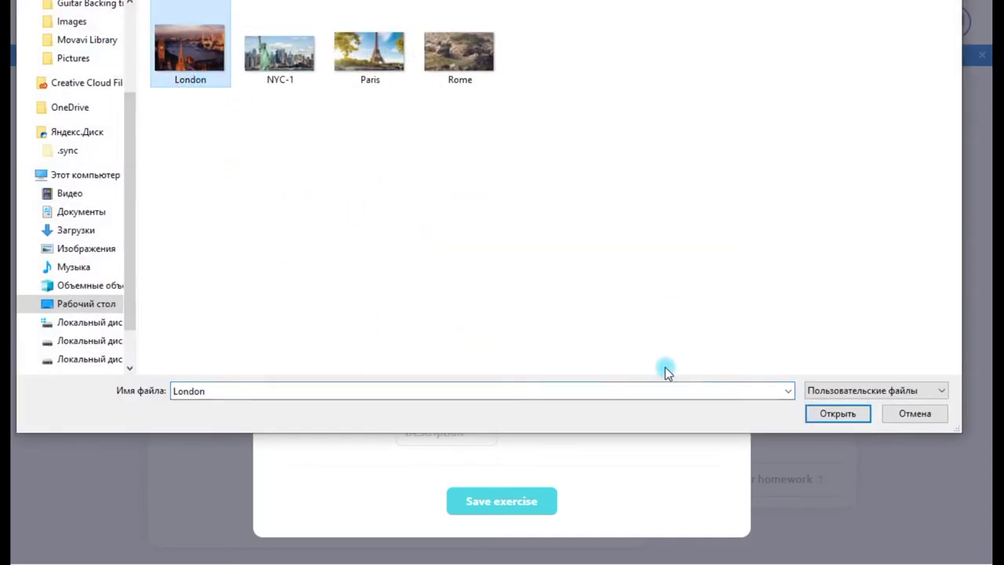
click(831, 422)
drag(567, 361, 521, 345)
click(497, 463)
Step: Upload the NYC-1 image file as the carousel's second picture and adjust its crop area
click(533, 385)
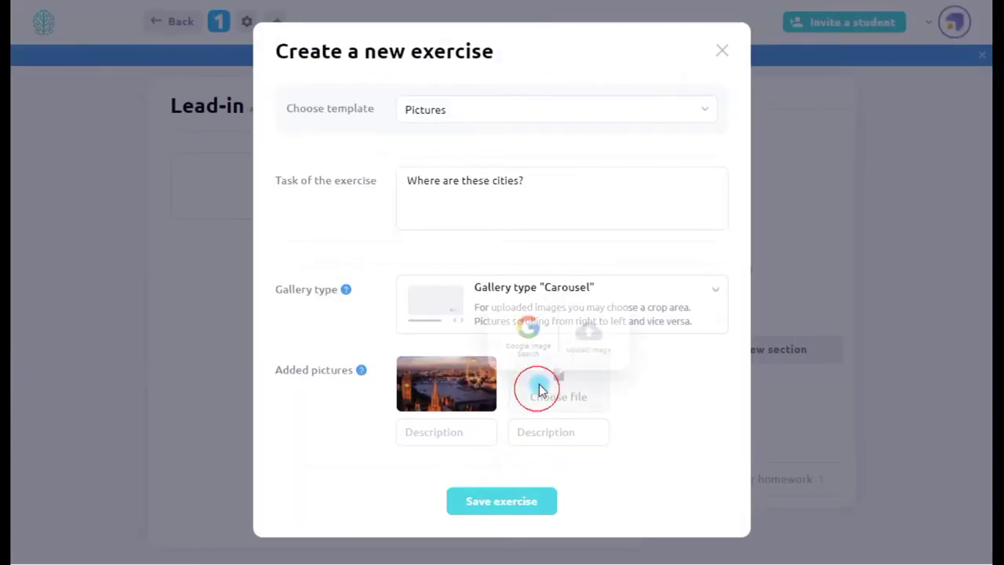
click(597, 335)
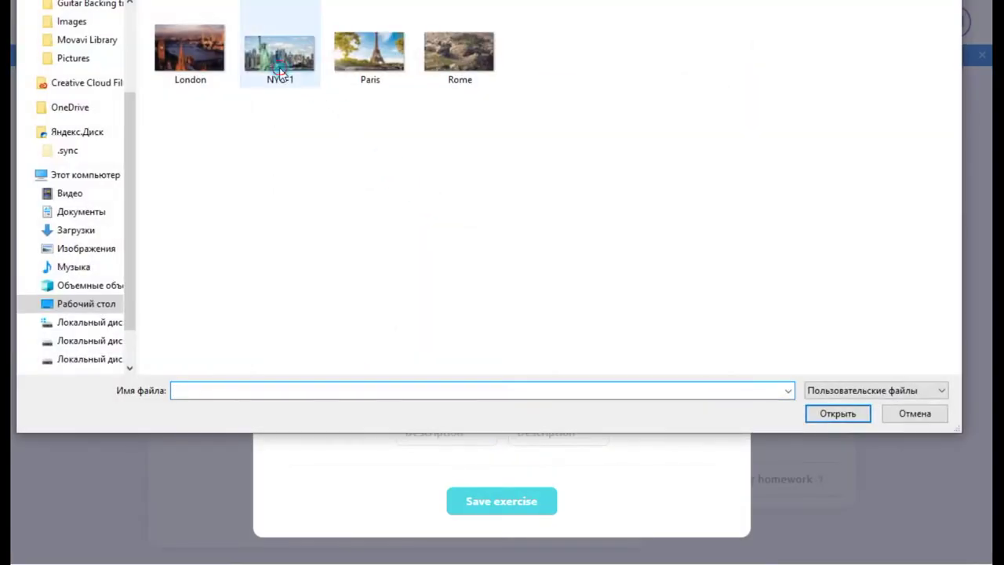
click(280, 55)
click(833, 421)
mouse_move(583, 350)
mouse_down()
mouse_move(533, 350)
mouse_move(580, 351)
mouse_up()
click(540, 447)
Step: Upload the Paris image file as the carousel's third picture and accept its crop area
click(664, 392)
click(696, 328)
click(359, 49)
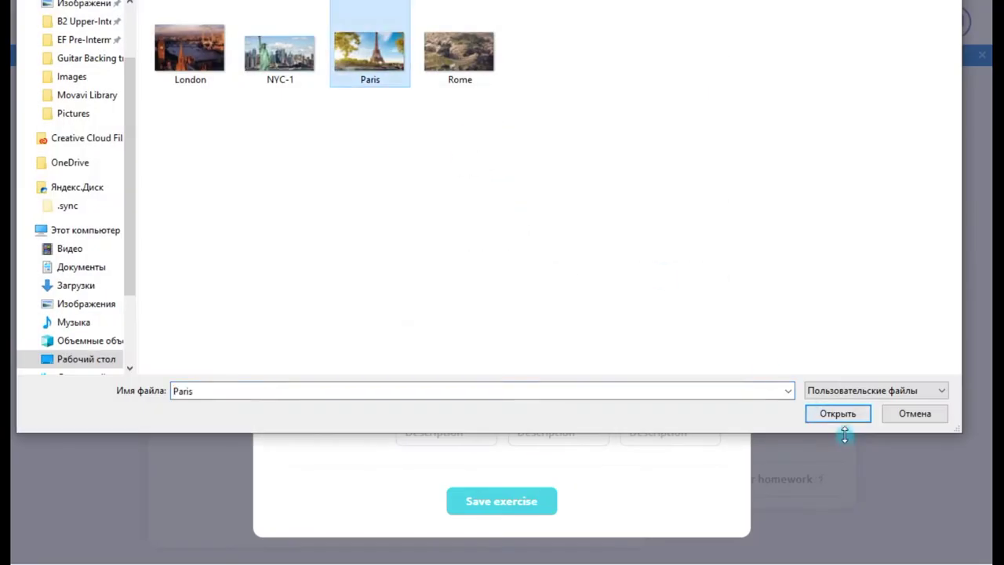
click(840, 411)
click(502, 448)
Step: Upload the Rome image file as the carousel's fourth picture and accept its crop area
click(439, 491)
click(470, 419)
click(460, 45)
click(847, 415)
click(502, 448)
Step: Describe the four pictures as London, New York, Paris and Rome, and save the carousel exercise
click(436, 432)
text(London)
key(Tab)
text(New)
text(Paris)
key(Tab)
text(Ro)
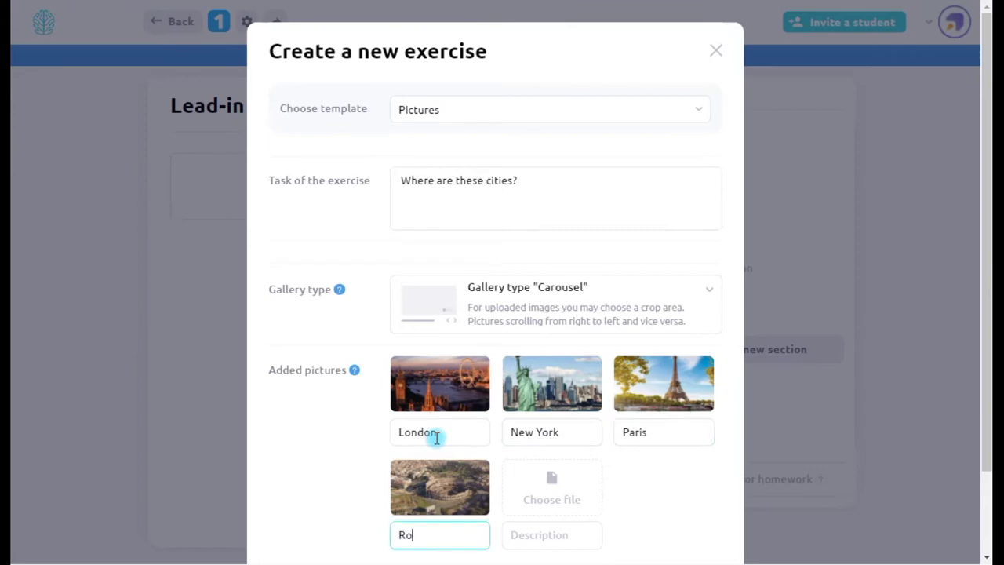
text(me)
scroll(437, 437, down, 1)
click(494, 515)
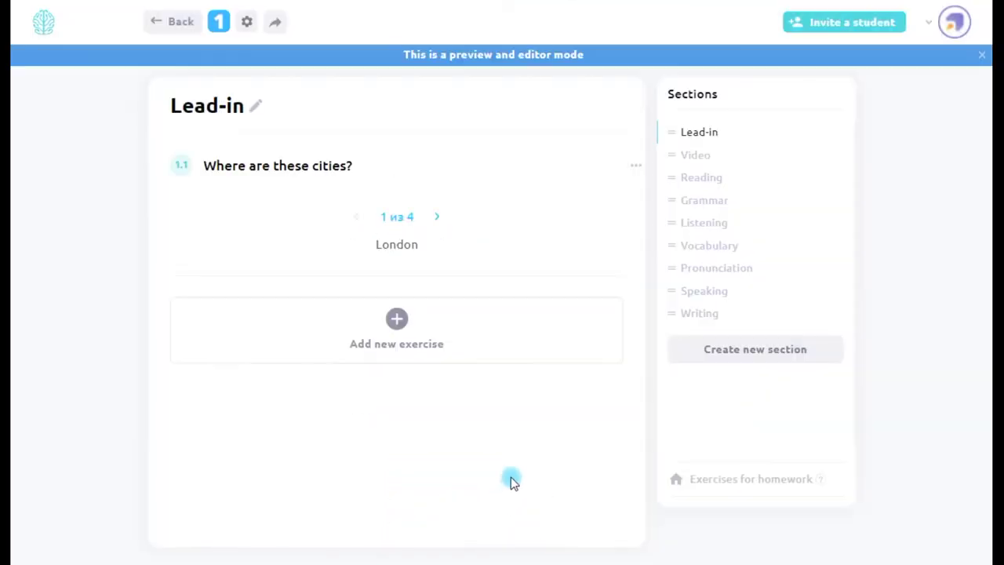
Step: Page through the saved city carousel to the last picture and back to check its pictures and captions
click(433, 499)
click(433, 499)
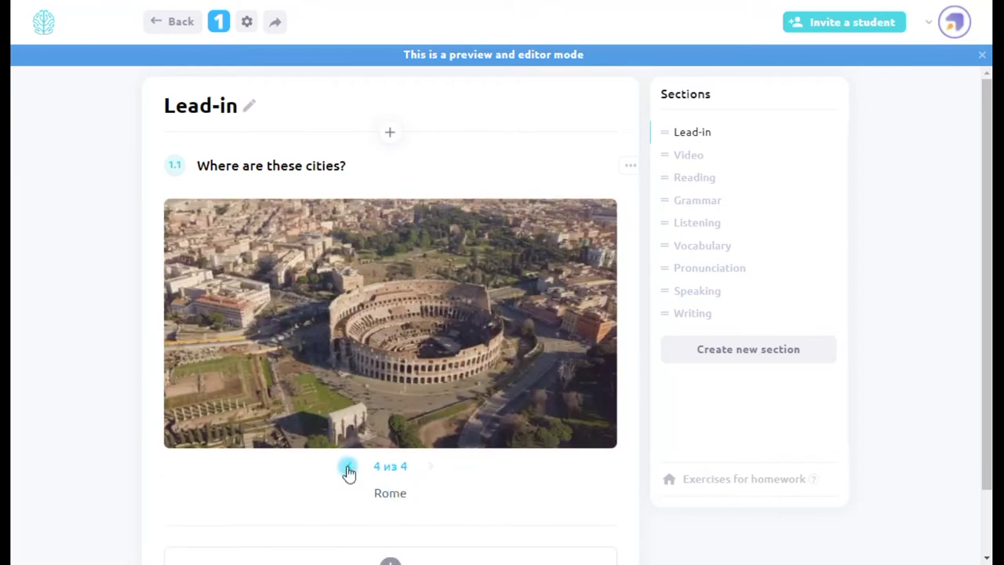
click(349, 469)
click(348, 495)
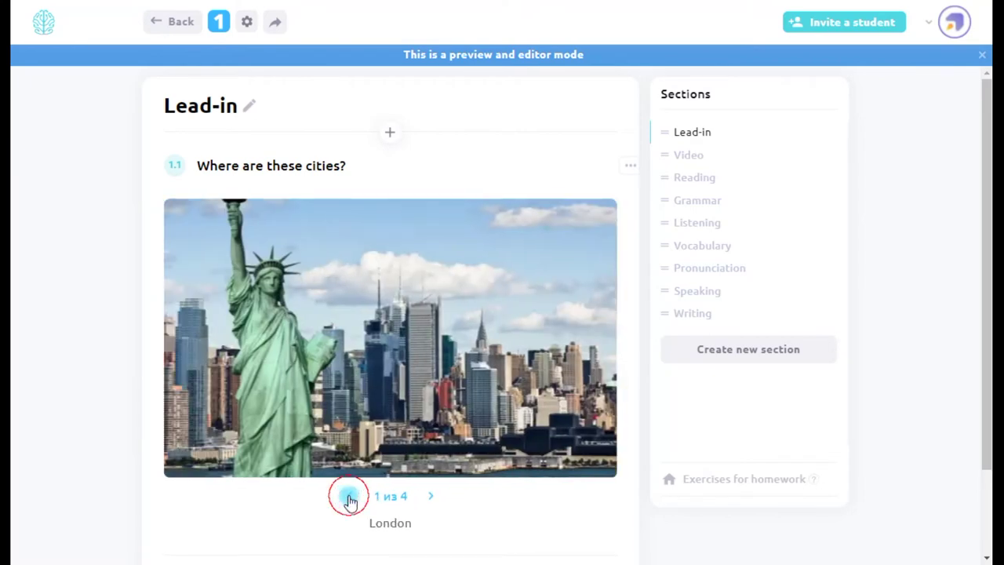
scroll(348, 495, down, 1)
scroll(348, 495, up, 1)
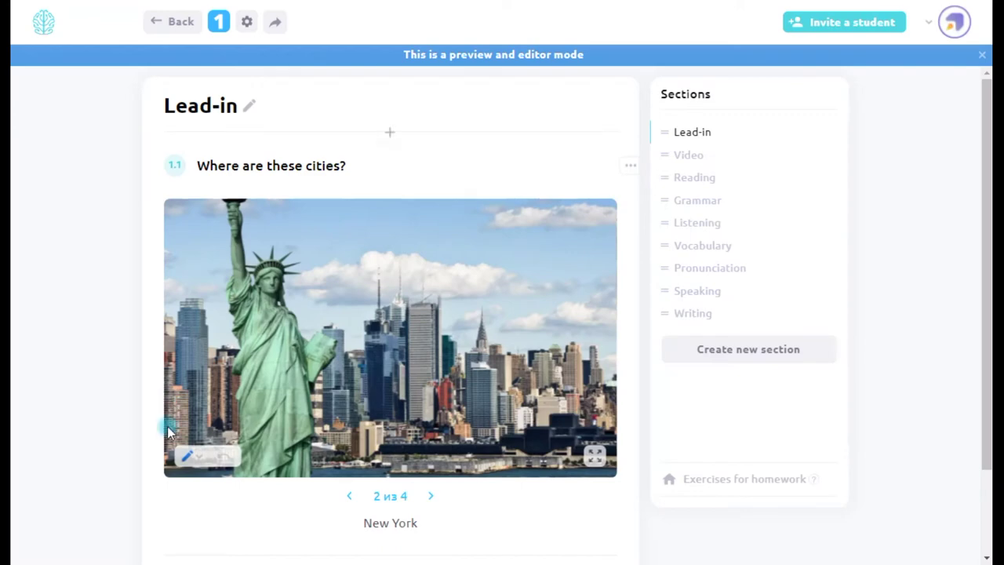
Step: Draw a thin black wavy pencil line in the sky of the carousel's New York picture
click(189, 455)
drag(217, 269, 204, 268)
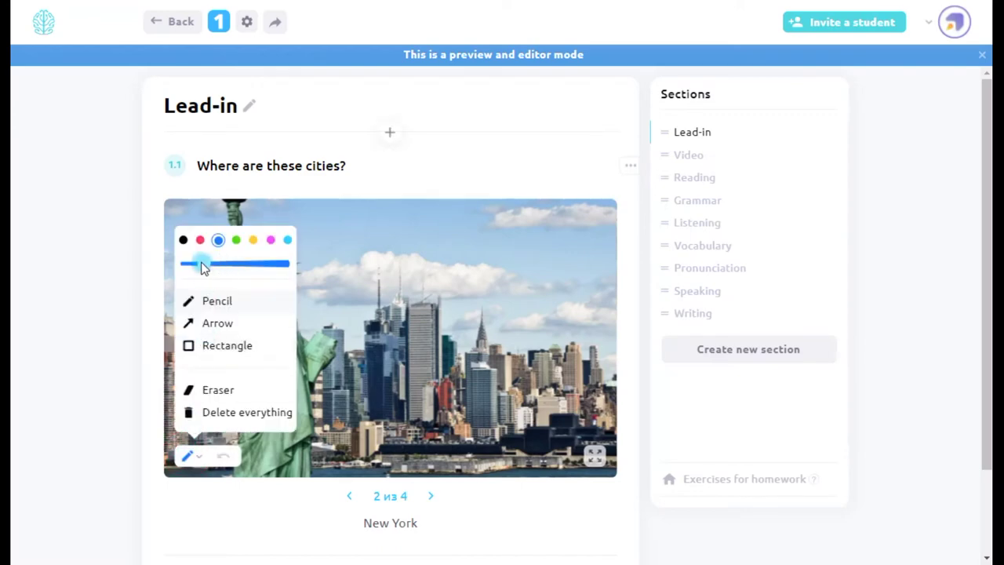
click(185, 241)
drag(407, 252, 506, 247)
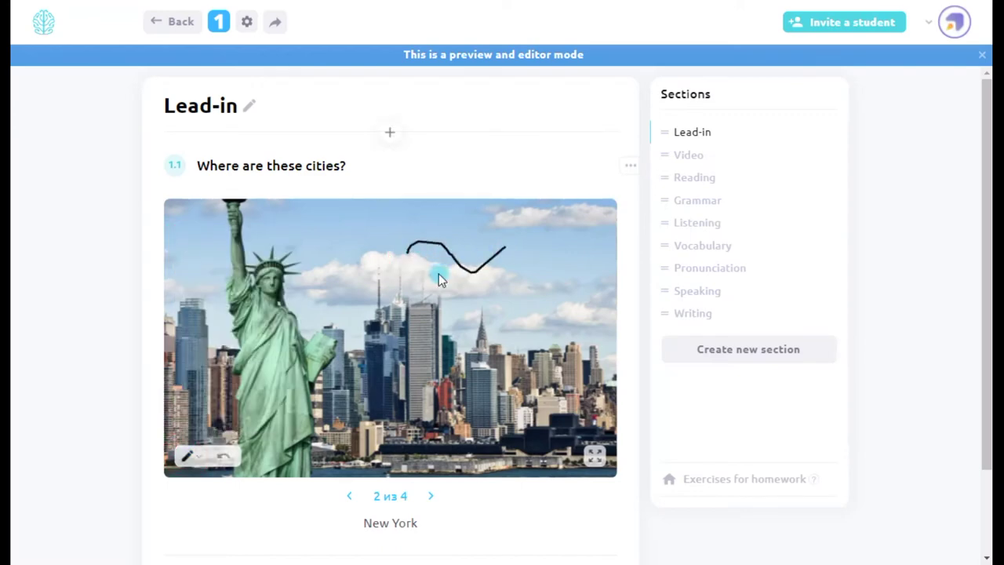
Step: Draw a black arrow rising across the New York skyline and a black rectangle in the sky beside the statue's head
click(189, 457)
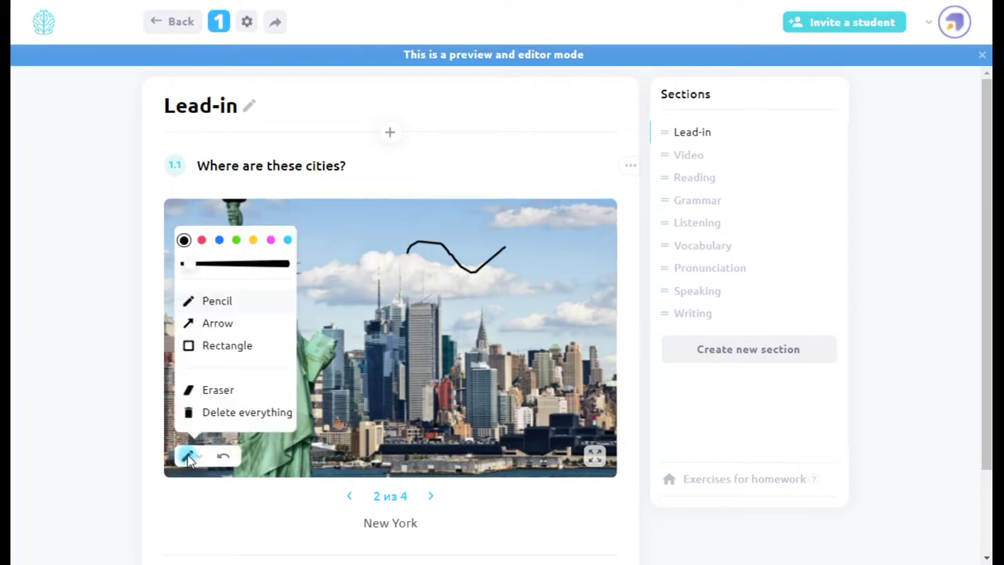
click(229, 328)
drag(365, 359, 538, 295)
click(188, 457)
click(210, 349)
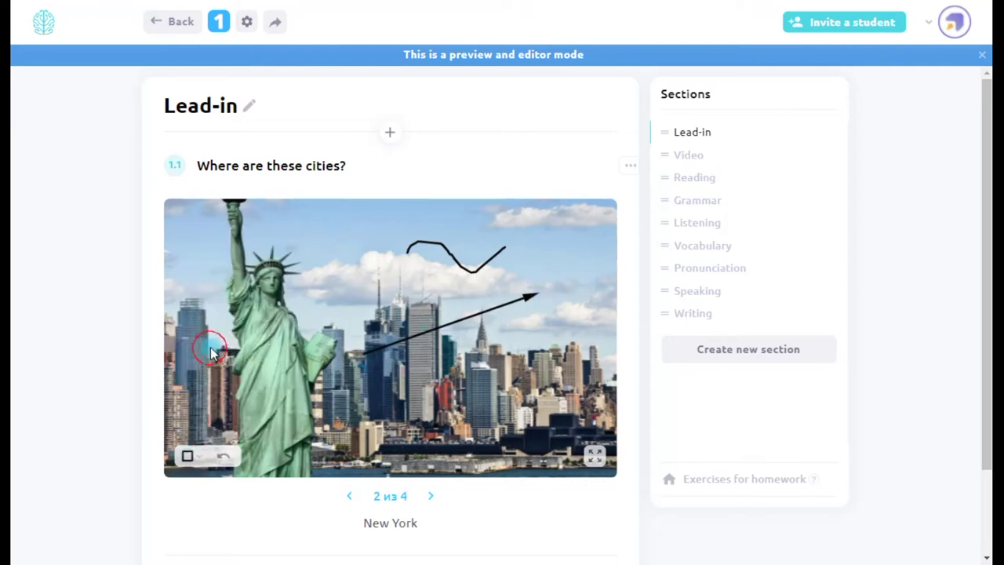
Step: Draw a thin magenta zigzag pencil line across the buildings in the New York picture
click(193, 457)
click(268, 242)
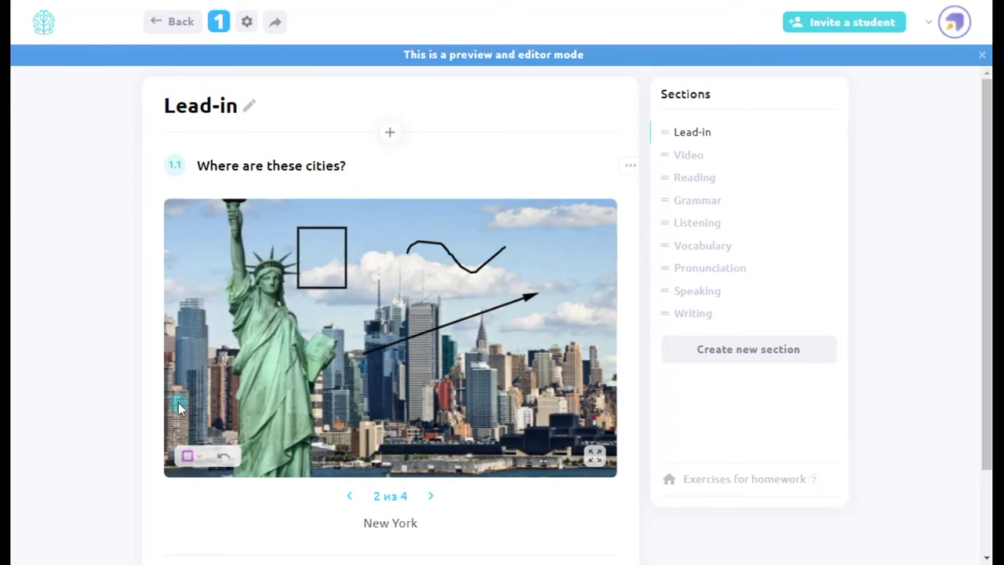
click(189, 455)
click(223, 301)
mouse_move(323, 361)
mouse_down()
mouse_move(416, 408)
mouse_move(491, 403)
mouse_move(541, 368)
mouse_up()
Step: Draw a thick magenta stepped line across the sky and a thick yellow loop over the statue's raised arm
click(188, 459)
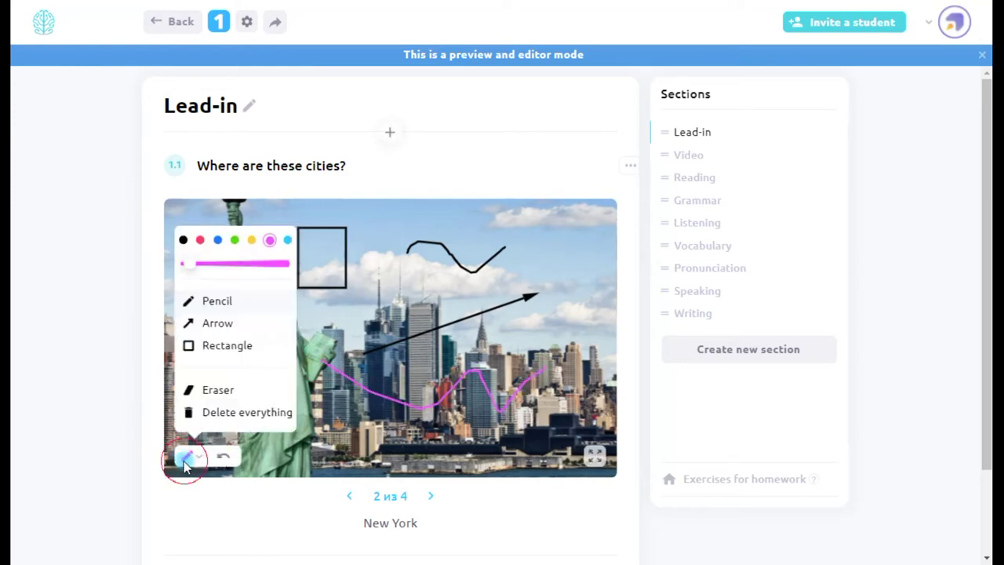
mouse_move(390, 229)
mouse_down()
mouse_move(490, 314)
mouse_move(577, 357)
mouse_up()
click(188, 456)
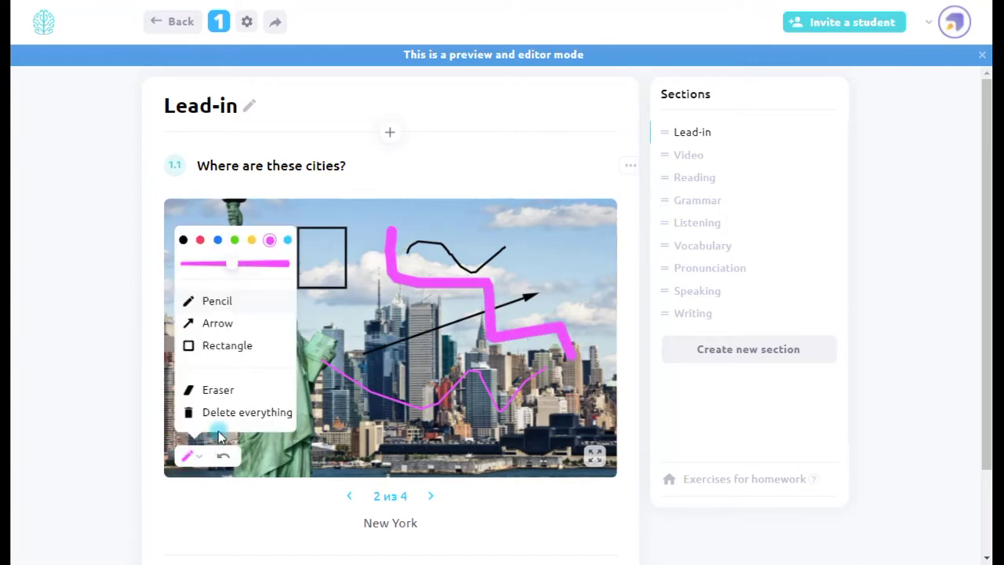
click(252, 240)
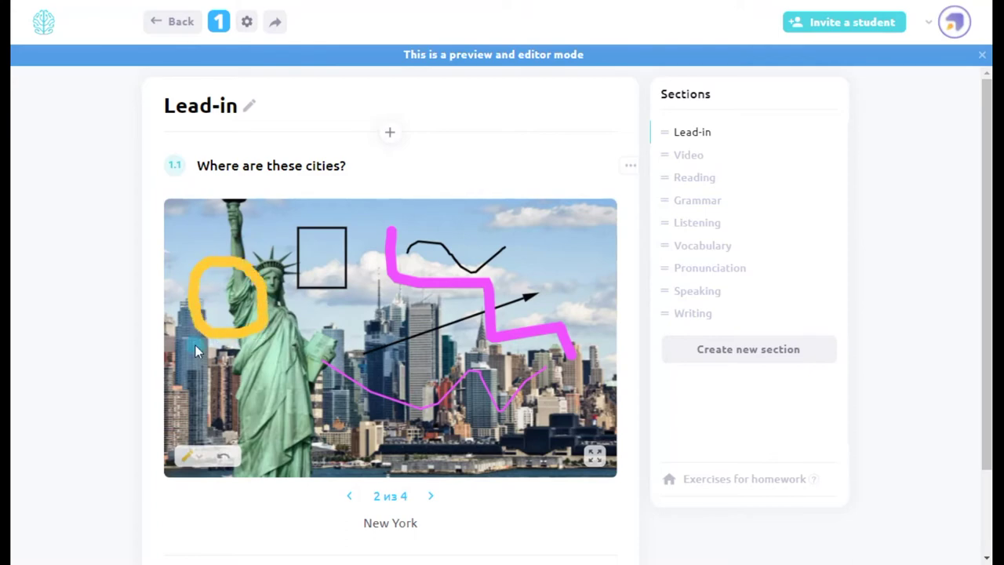
Step: Undo the yellow and magenta strokes and the rectangle, and delete all remaining drawings from the New York picture
click(222, 457)
click(223, 457)
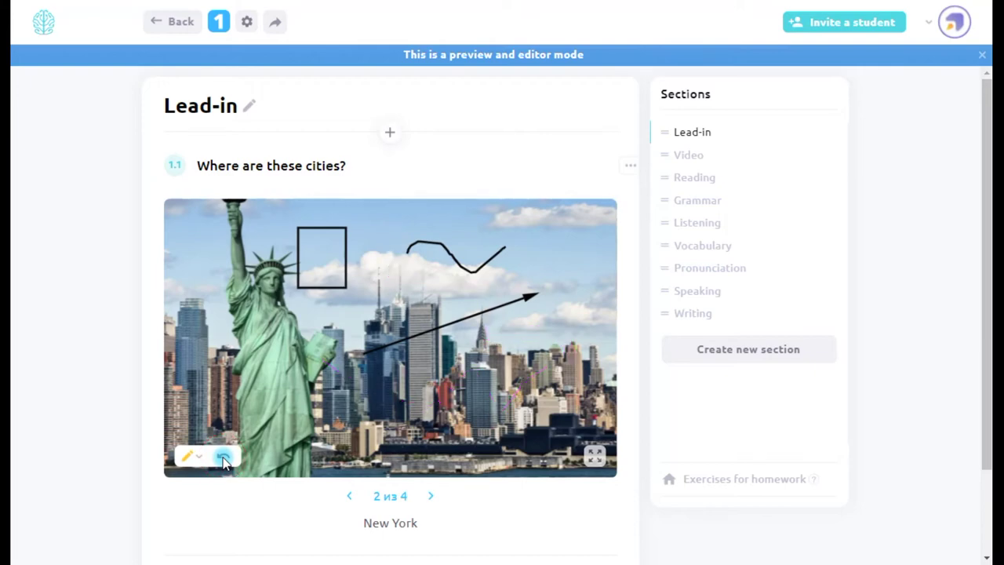
click(223, 459)
click(190, 460)
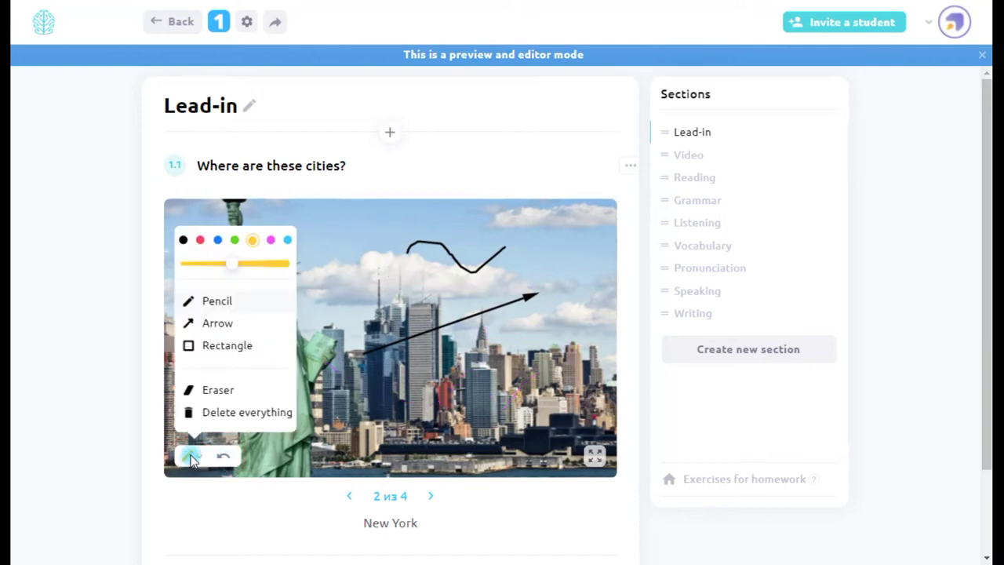
click(232, 414)
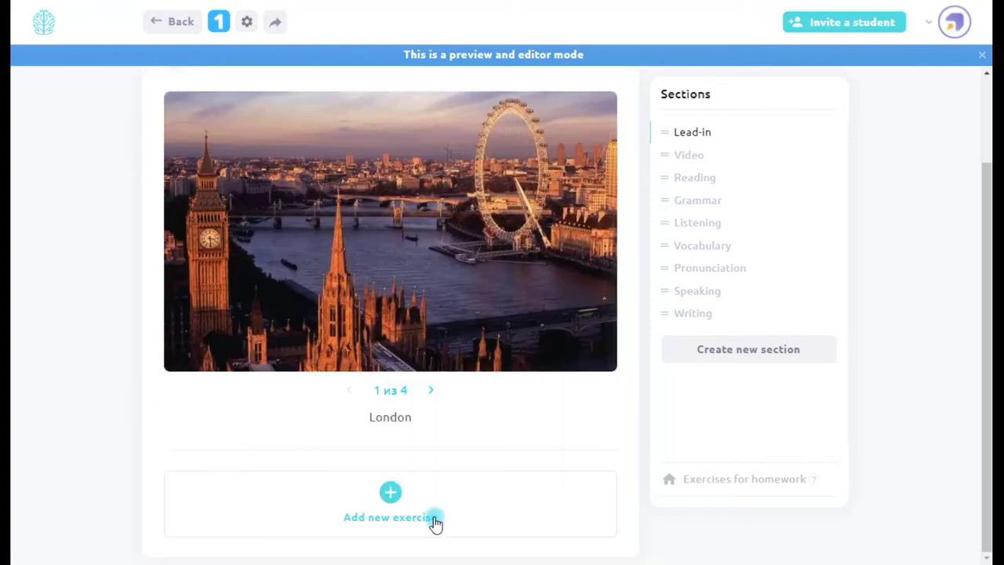
Step: Create and save a Pictures exercise with the task "Draw a house" and the schoolboard image file, without a description
click(432, 523)
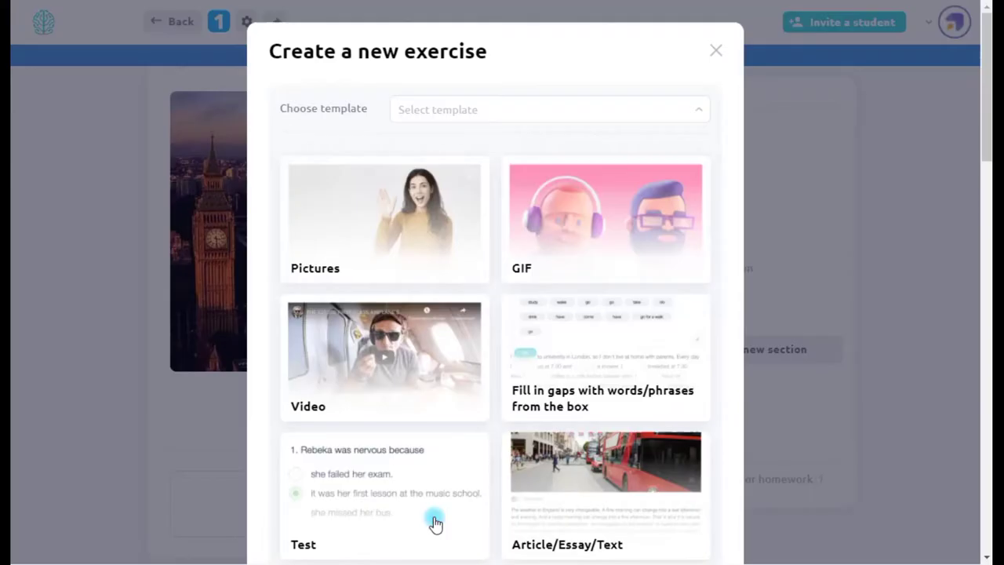
click(429, 255)
text(Draw a house)
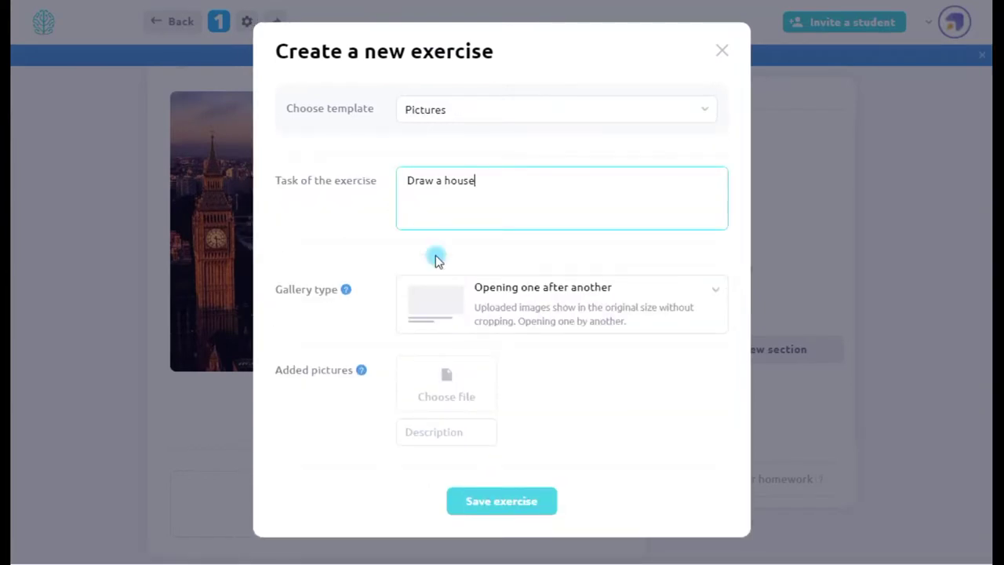
click(462, 368)
click(481, 314)
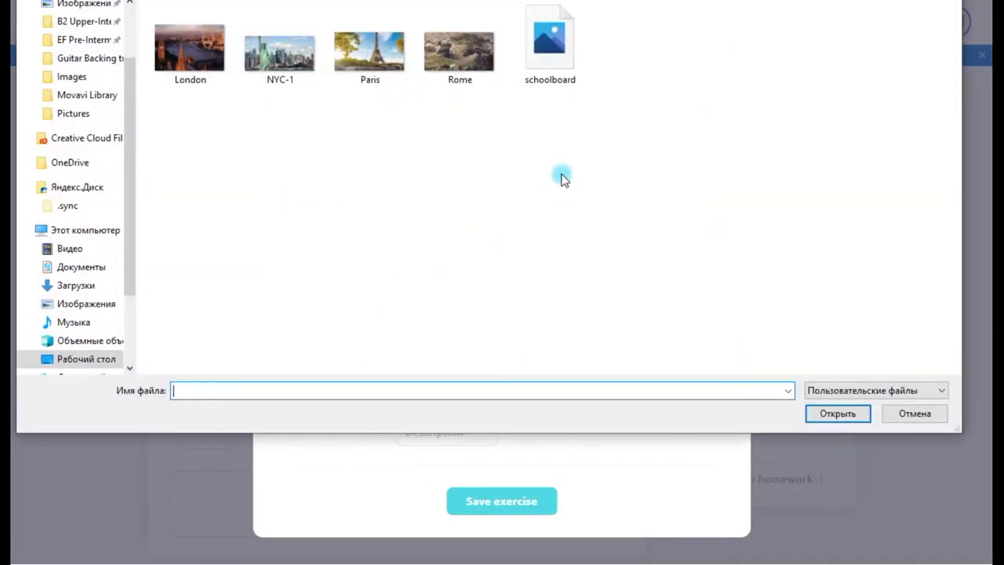
click(563, 85)
click(861, 415)
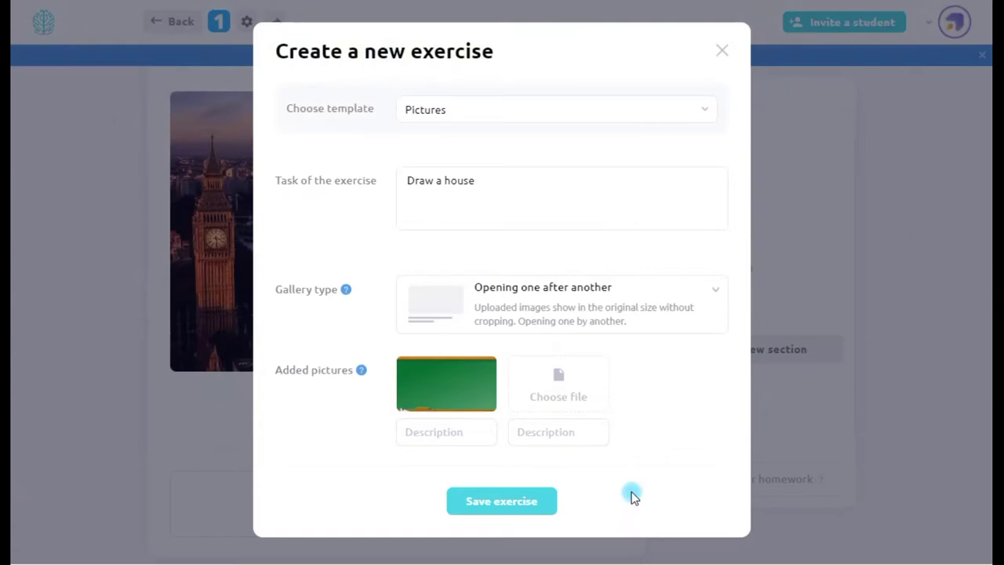
click(547, 505)
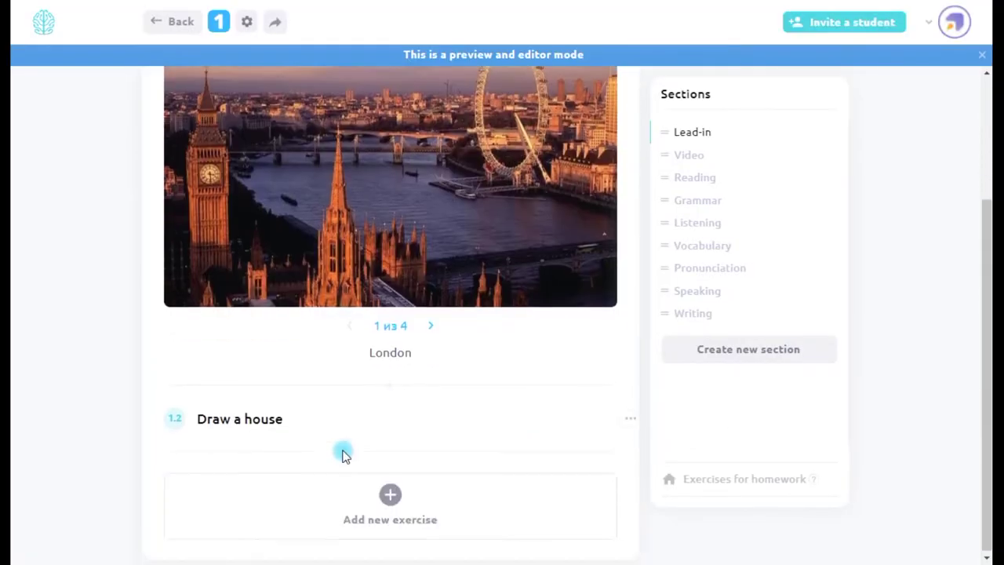
Step: Enlarge the schoolboard picture to full screen and draw a black rectangle in its middle as the house's walls
scroll(343, 449, down, 3)
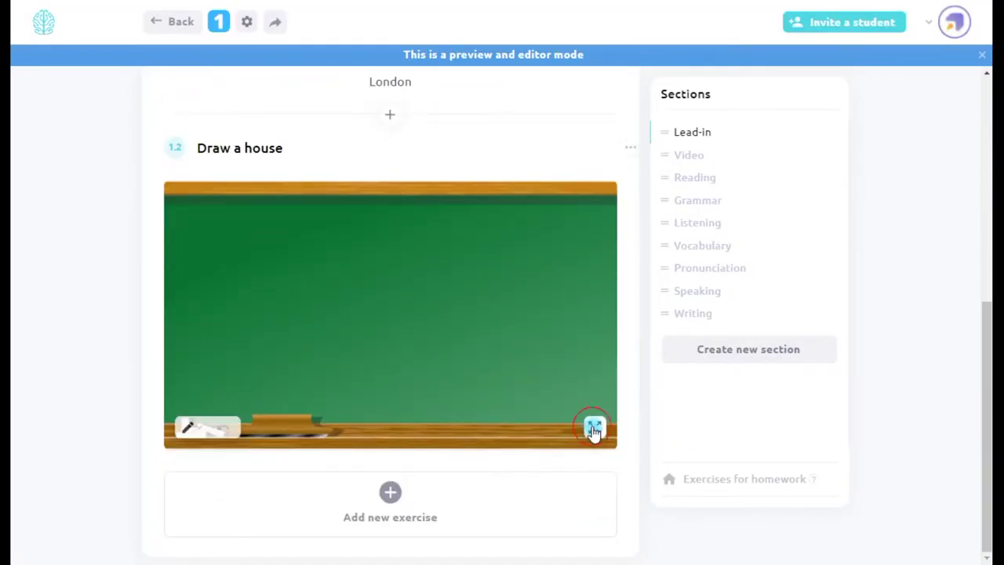
click(594, 430)
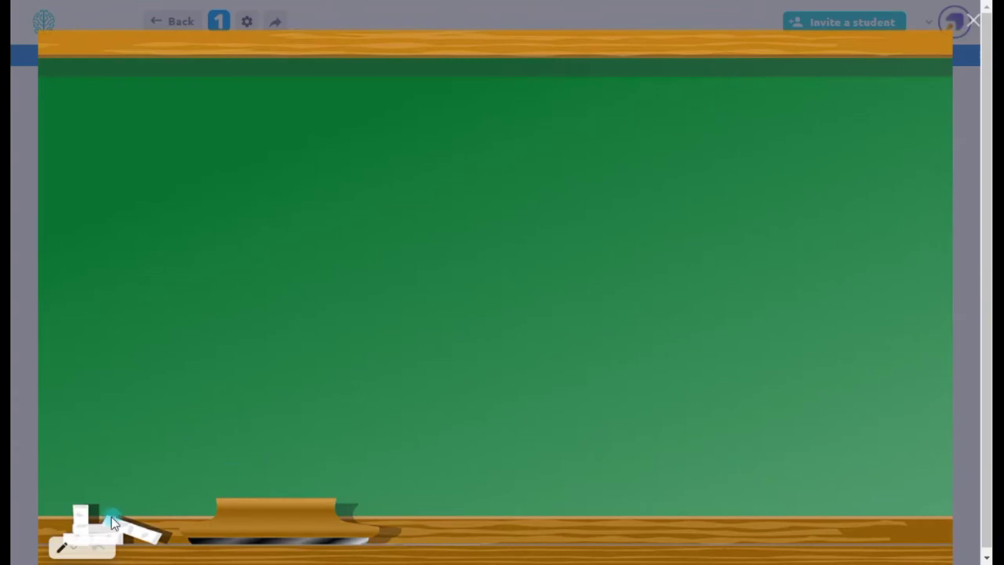
click(62, 547)
click(83, 437)
mouse_move(398, 281)
mouse_down()
mouse_move(542, 394)
mouse_move(625, 482)
mouse_up()
Step: Draw a cross-barred window, a triangular roof and a chimney on the house with the black pencil
click(63, 547)
click(83, 345)
drag(484, 360, 502, 423)
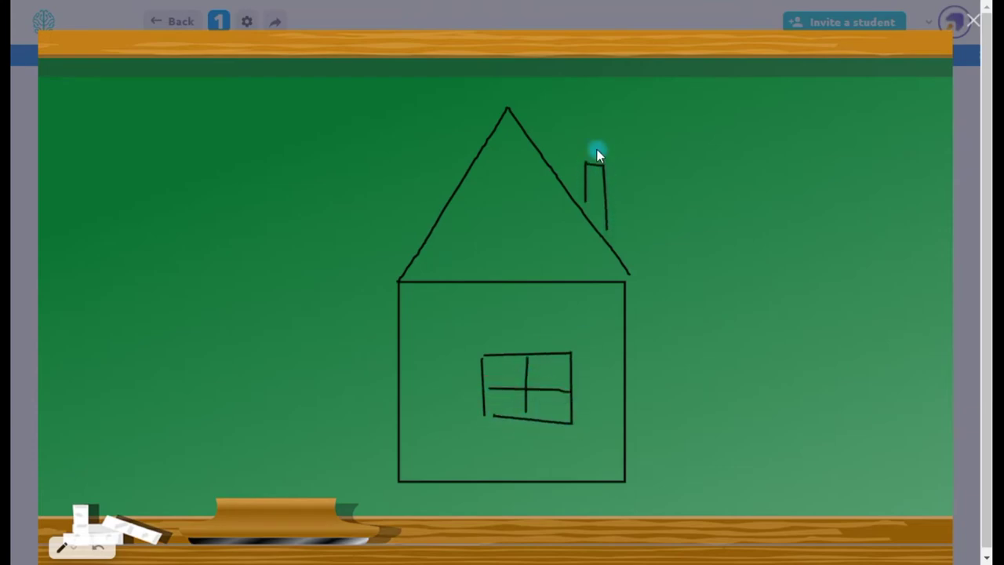
Step: Close the enlarged schoolboard picture and start a GIF exercise with the task "What's the weather like in London? And in Paris?"
key(Escape)
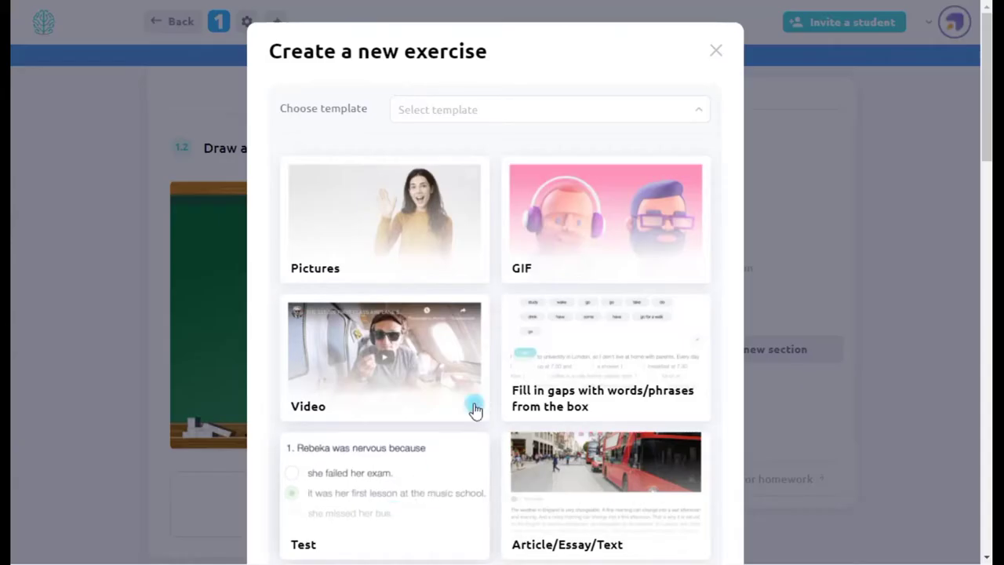
click(602, 256)
click(465, 205)
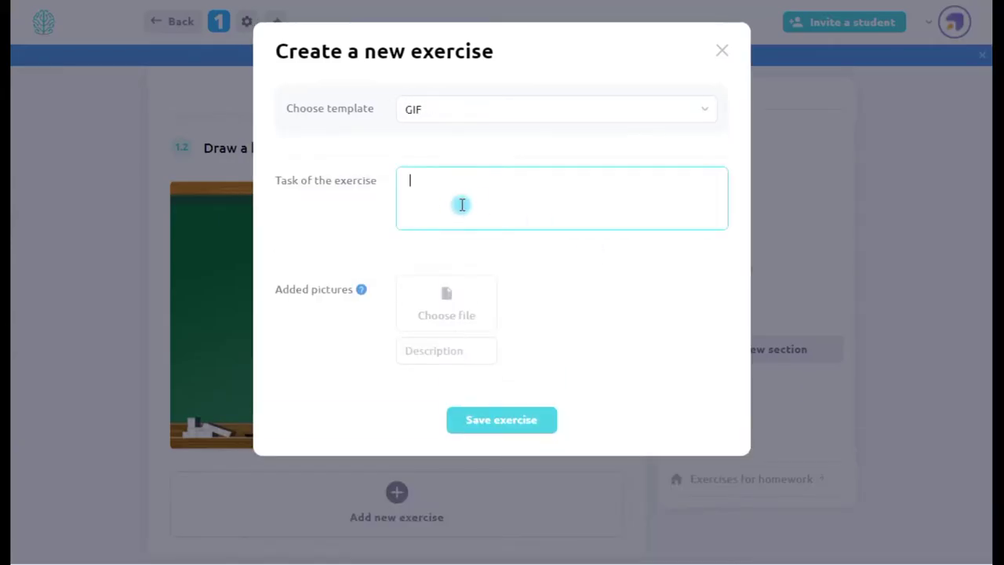
text(What's the weather like in London? And in Paris?)
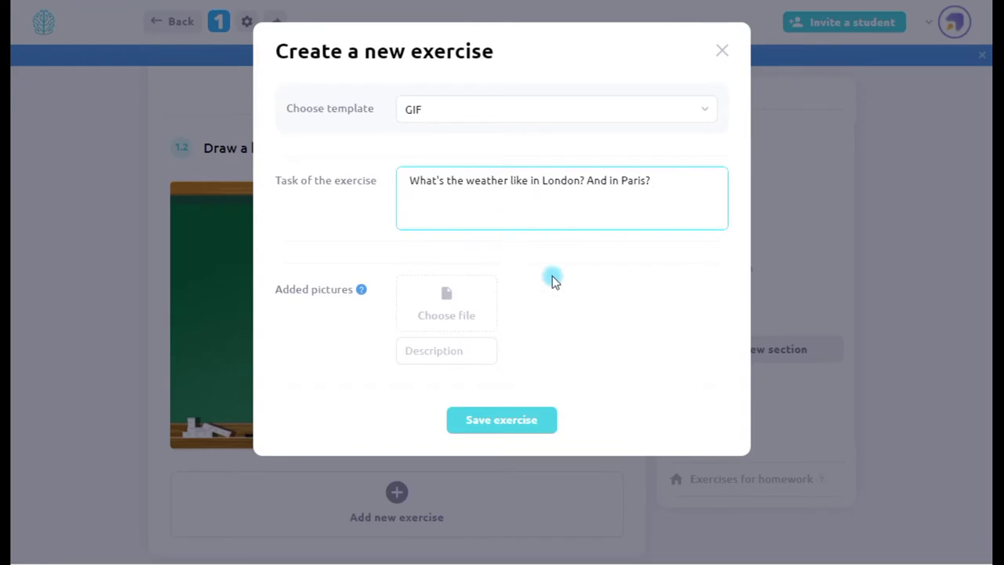
Step: Quick-search for "rain in london", add the GIF of Big Ben beside a tree without a description, and save the exercise
click(461, 301)
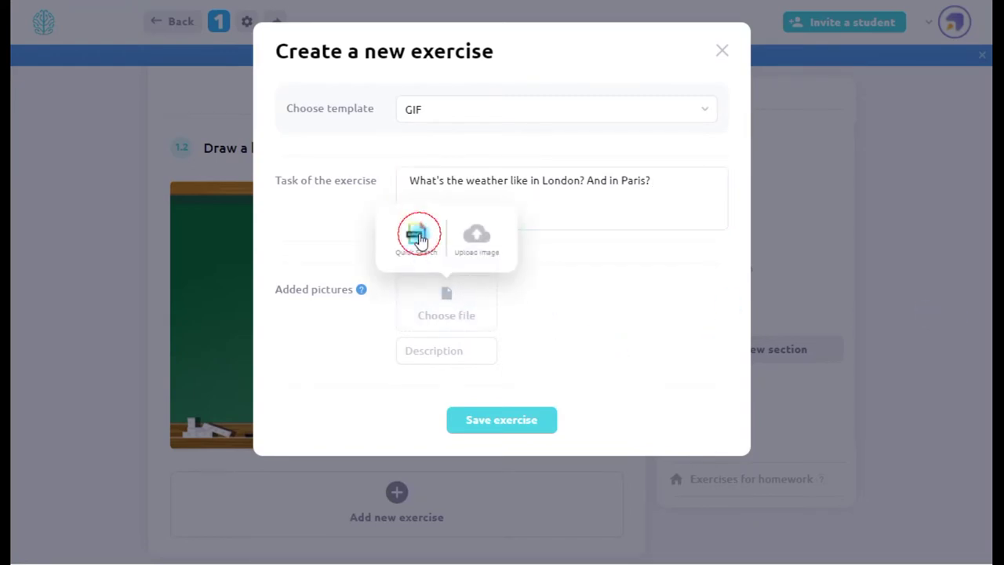
click(418, 236)
click(397, 149)
text(rain in london)
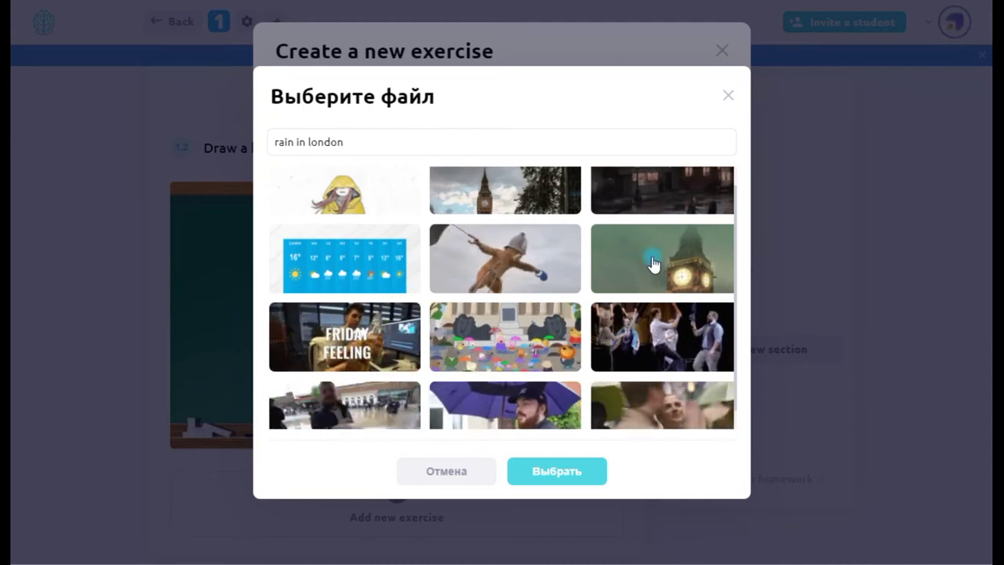
click(654, 264)
click(541, 206)
click(559, 469)
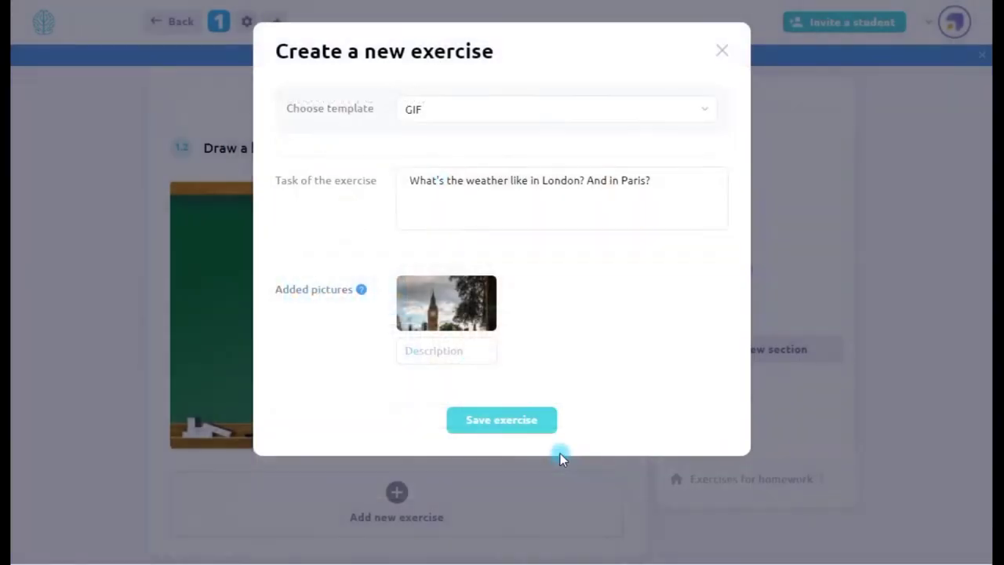
click(498, 420)
Step: Create and save another GIF exercise without a task, using the uploaded Paris file and the description "Is it raining?"
click(437, 484)
click(594, 215)
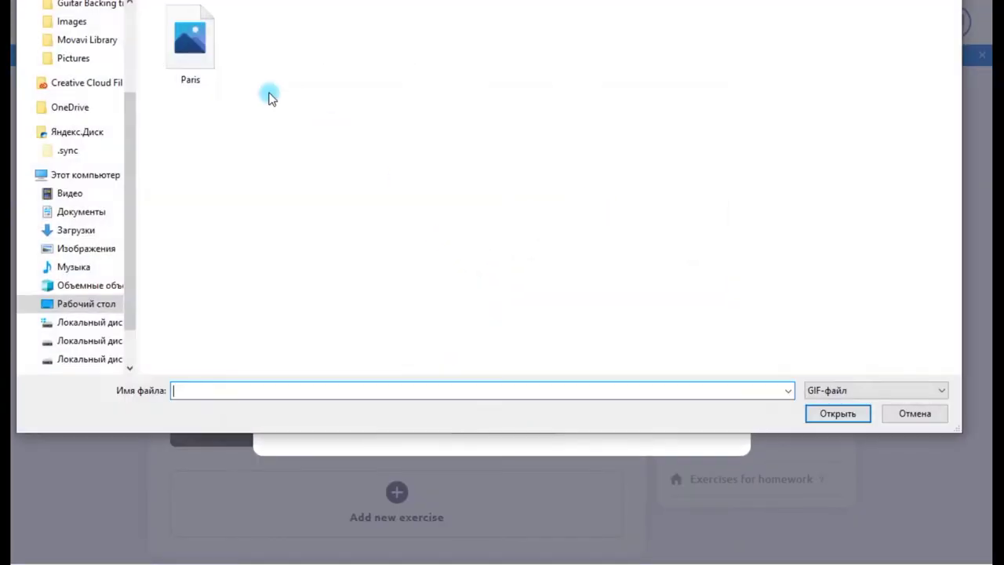
click(189, 59)
click(845, 415)
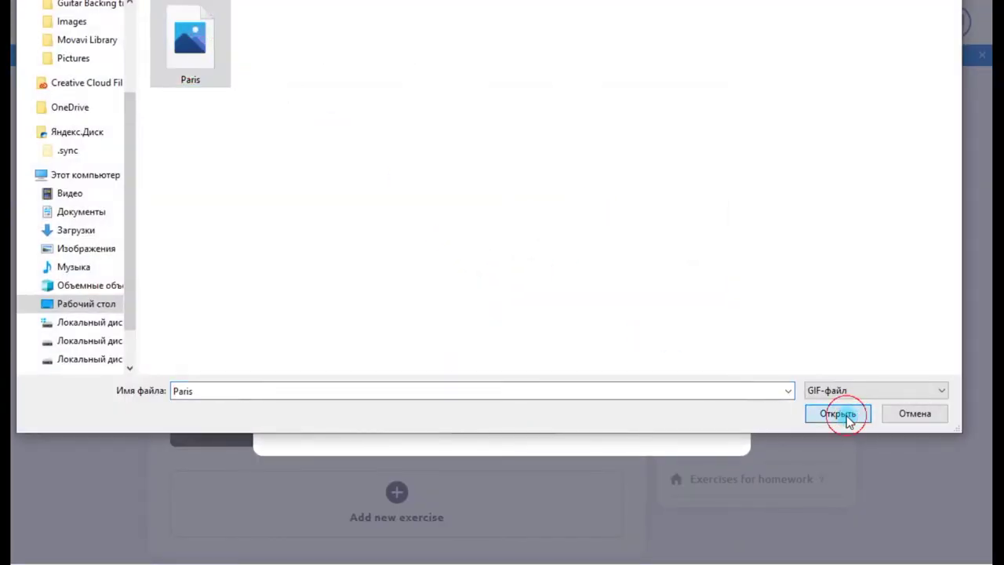
click(446, 354)
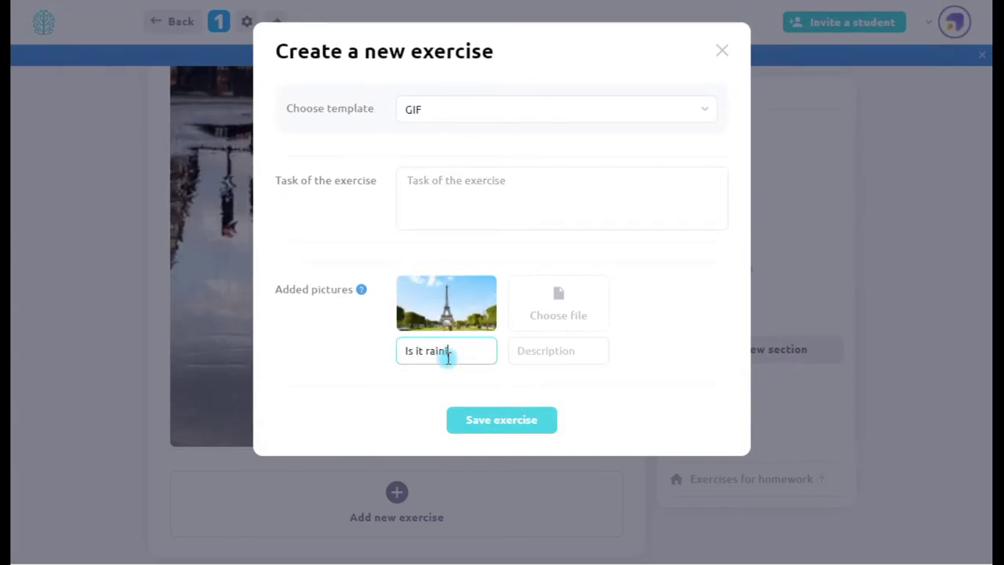
click(475, 429)
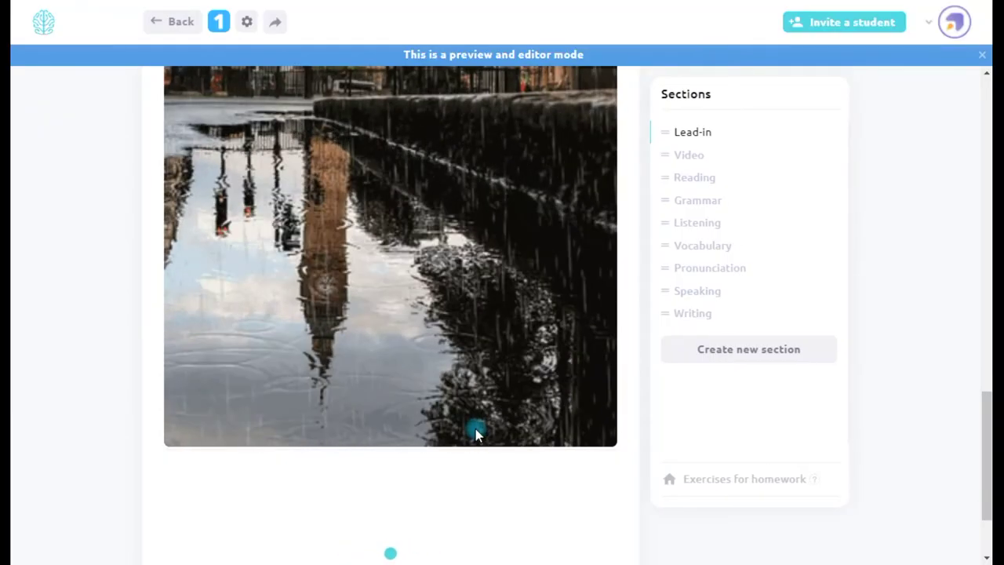
scroll(475, 429, down, 5)
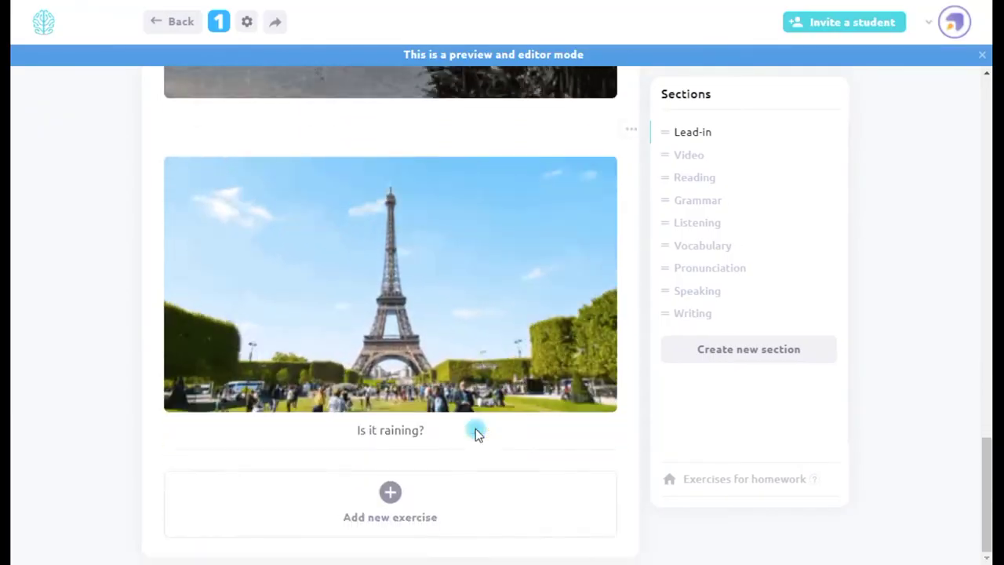
scroll(475, 428, up, 4)
scroll(475, 428, up, 5)
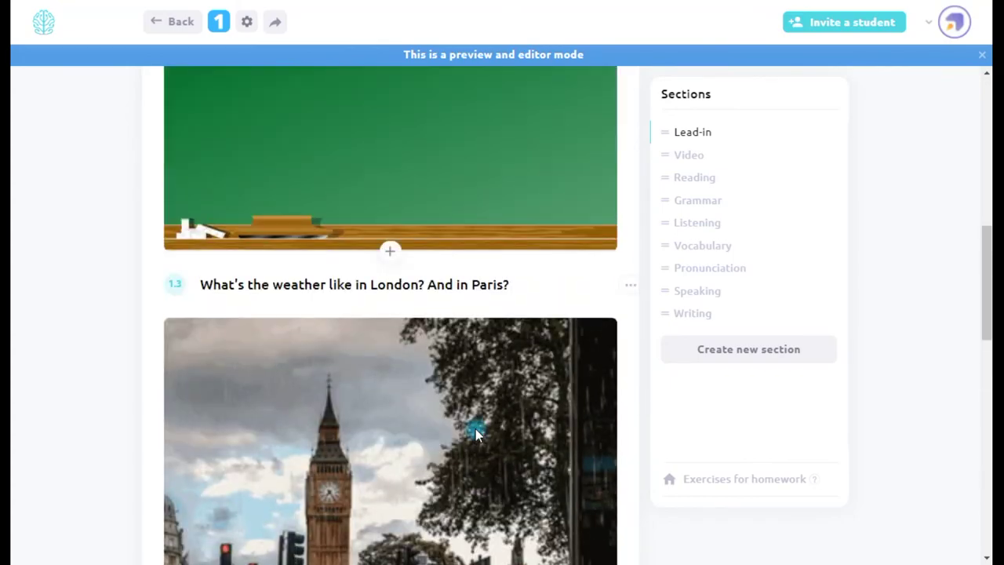
scroll(476, 429, down, 5)
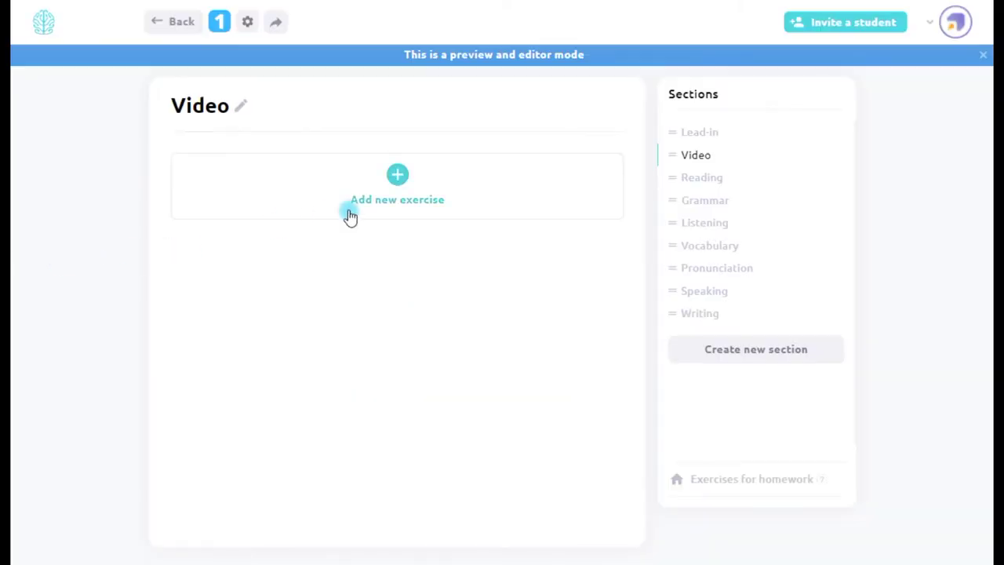
Step: Start a Video exercise in the Video section with the task "Watch the videos about different cities. Which one do you like the most?"
click(388, 203)
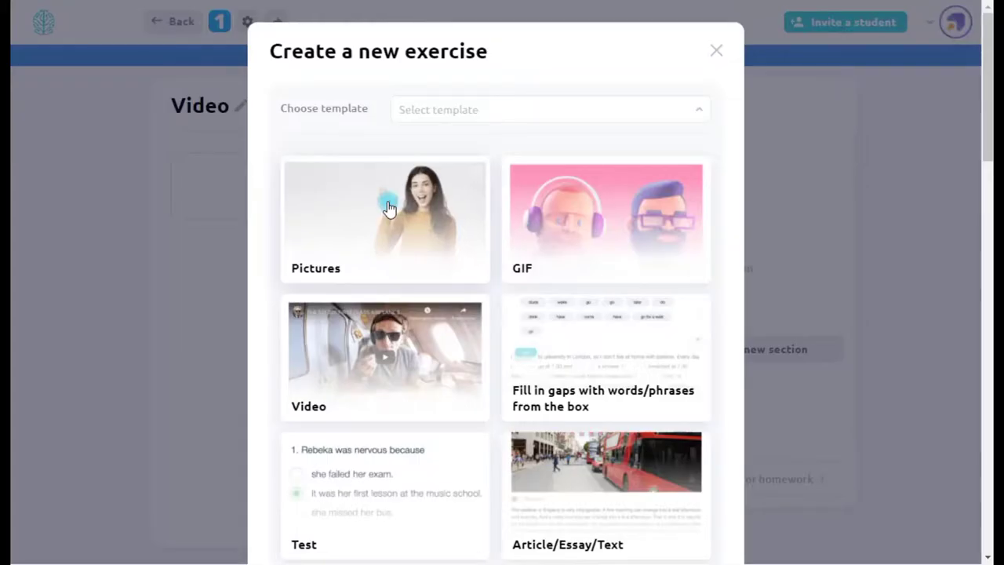
click(386, 395)
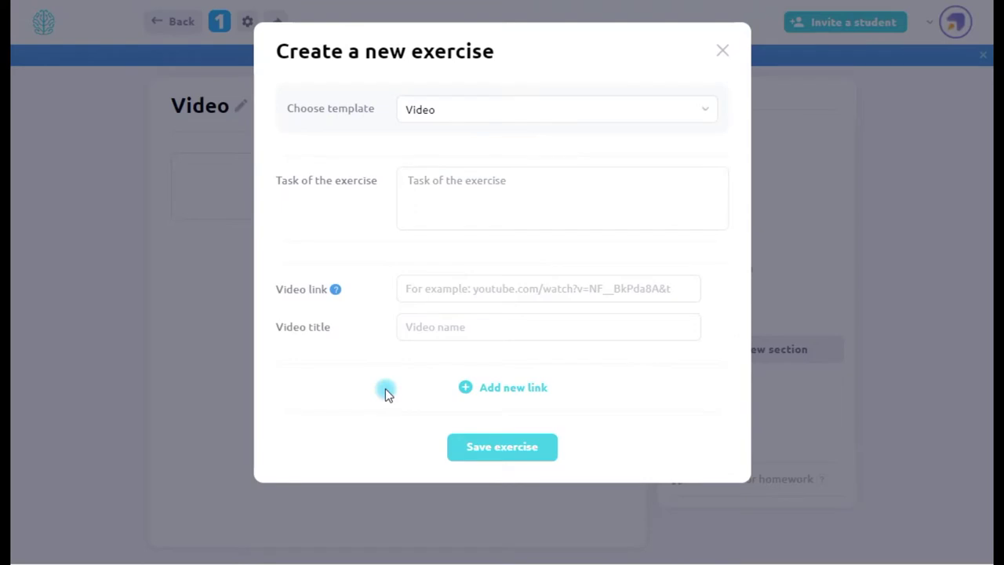
click(431, 188)
text(Watch the videos about different cities. Which one do you like the most?)
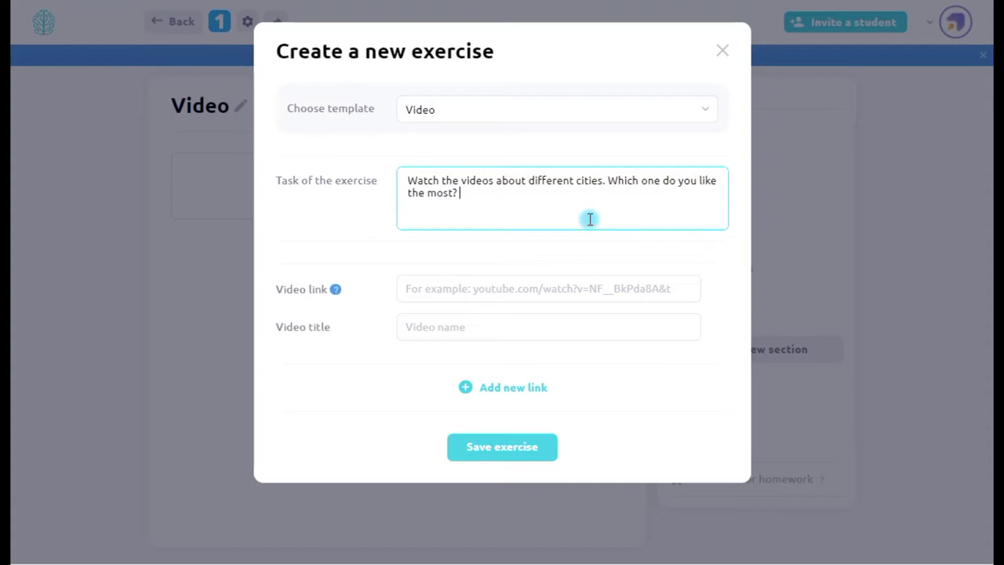
click(420, 294)
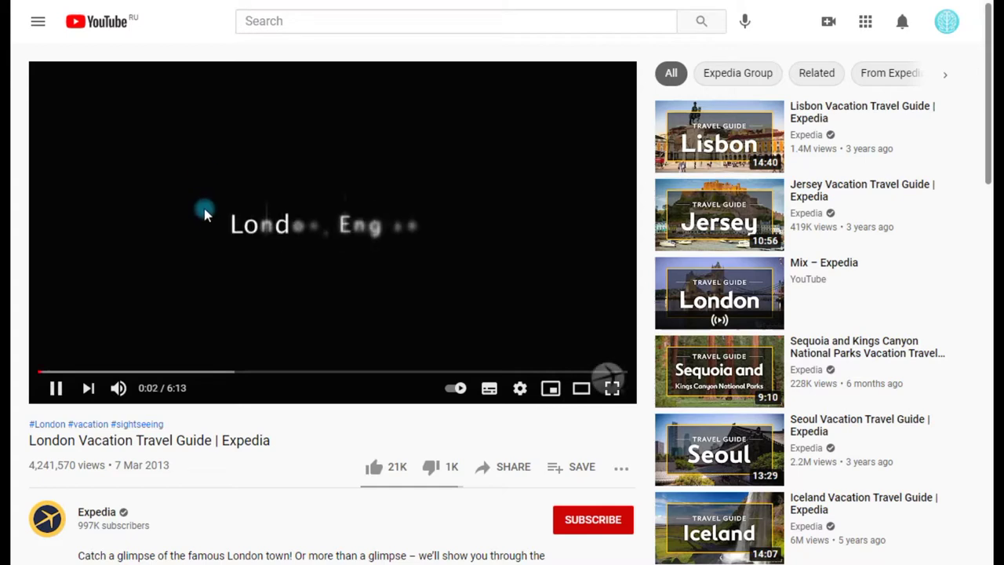
Step: In YouTube, pause the London Vacation Travel Guide and copy its share link with the start time set to 2:04
click(240, 275)
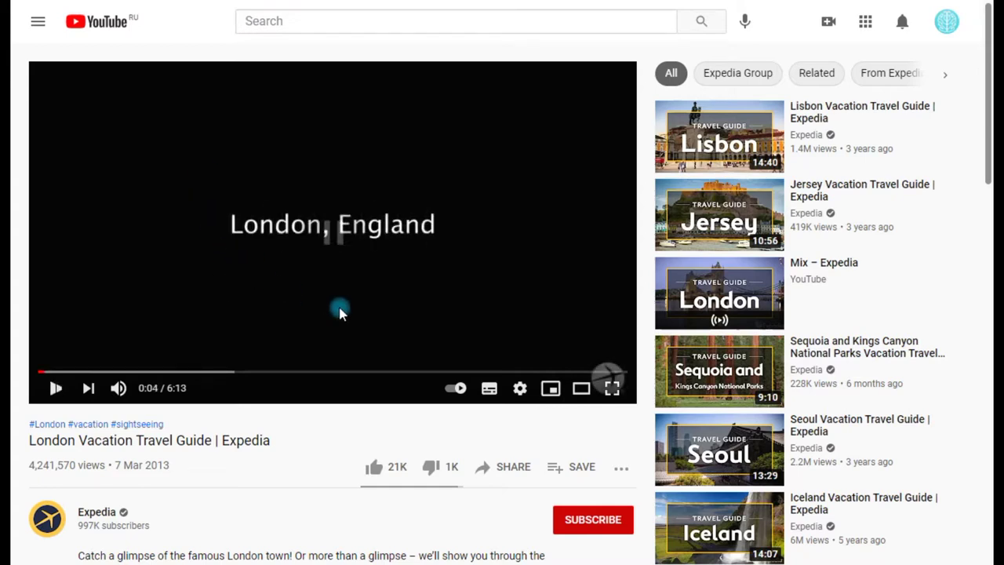
click(514, 475)
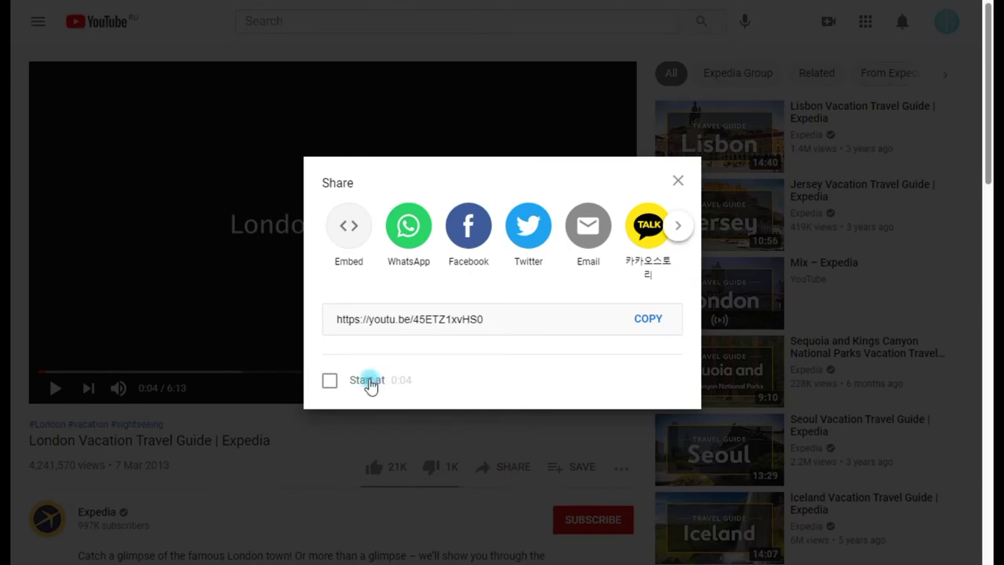
click(349, 389)
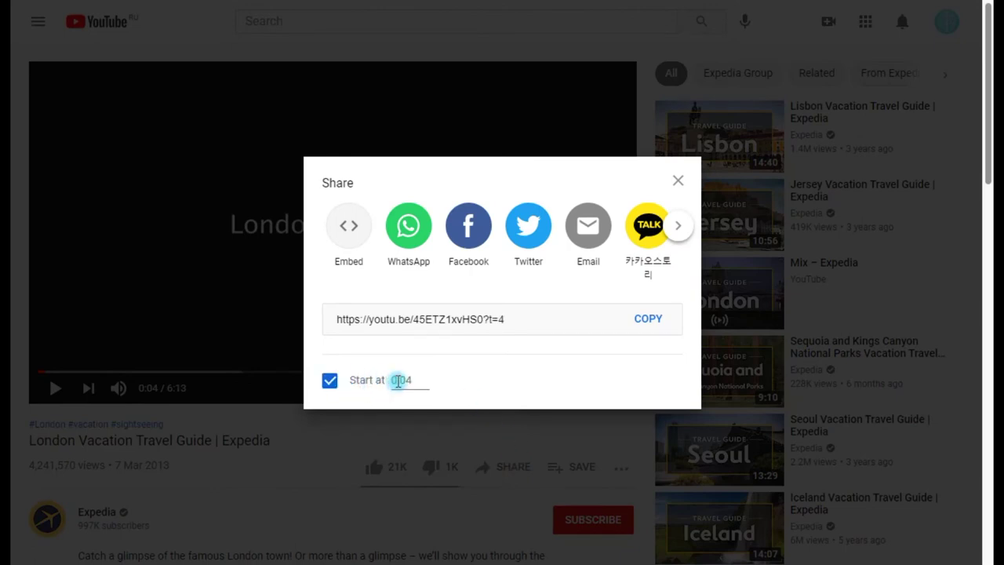
click(395, 380)
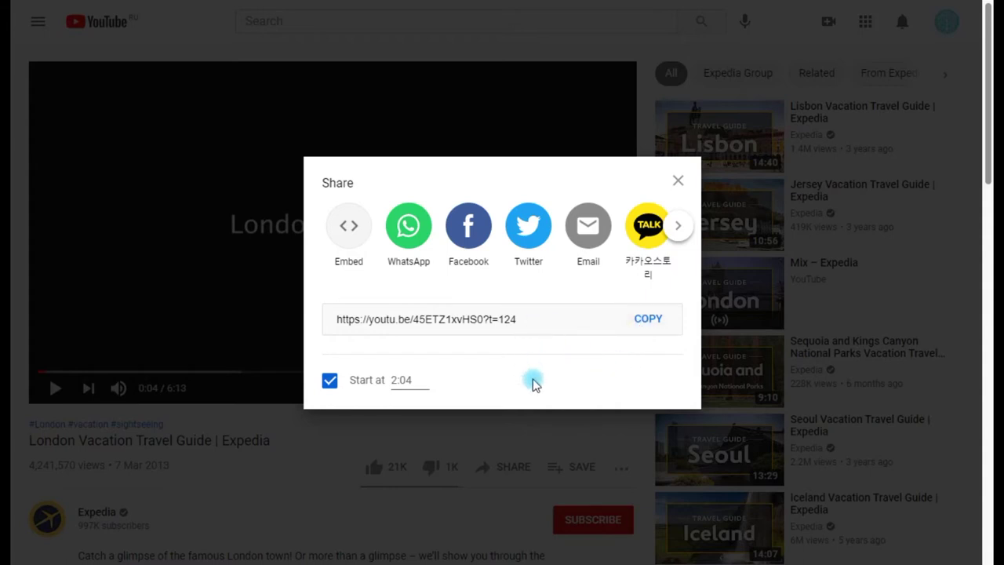
click(658, 329)
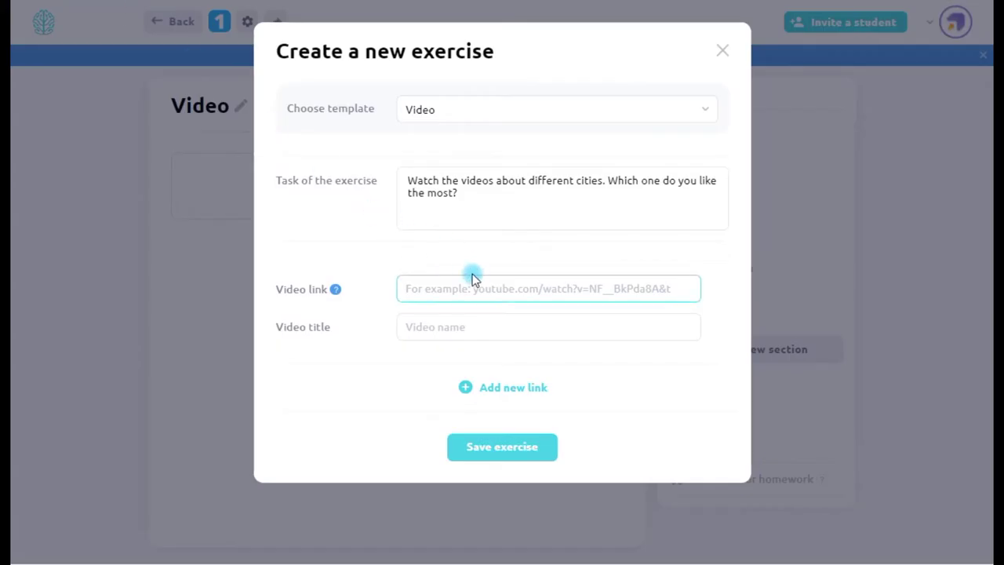
Step: Back in ProgressMe, paste the copied YouTube link as the video link, title the video "London" and save the exercise
key(ctrl+v)
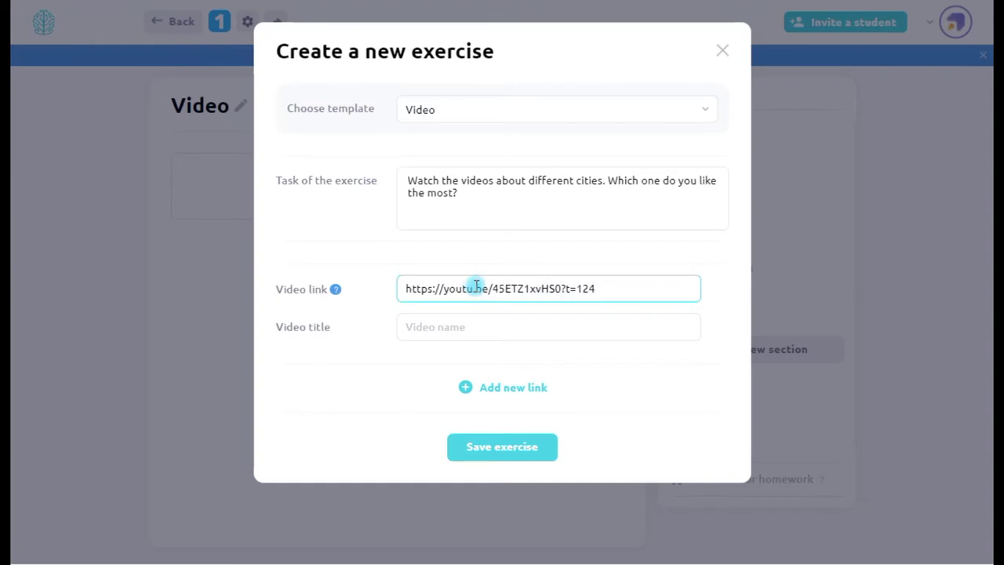
click(572, 335)
text(London)
scroll(537, 419, down, 2)
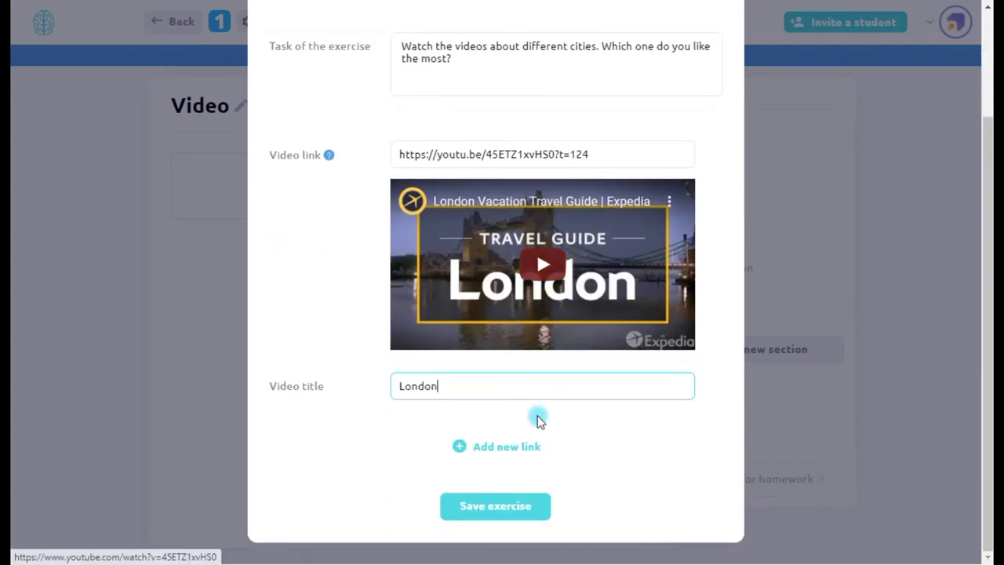
click(522, 512)
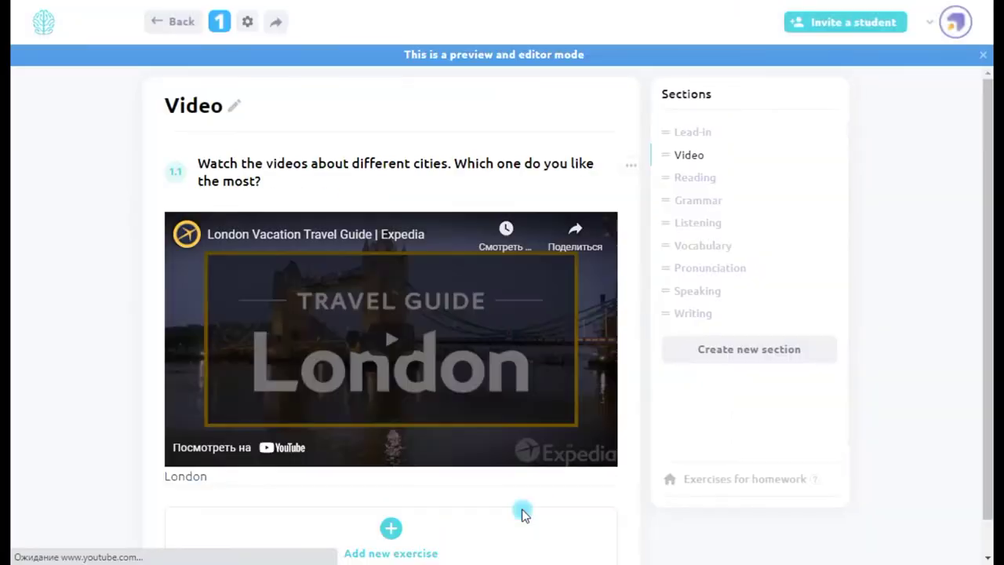
scroll(480, 489, down, 1)
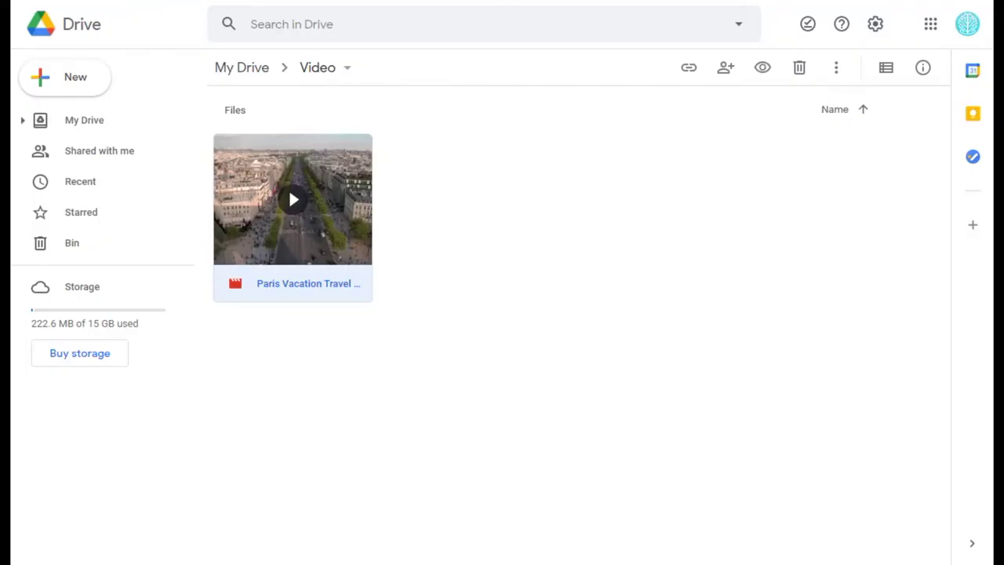
Step: In Google Drive, change the Paris Vacation Travel video's link access to "Anyone with the link" and copy the link
right_click(324, 226)
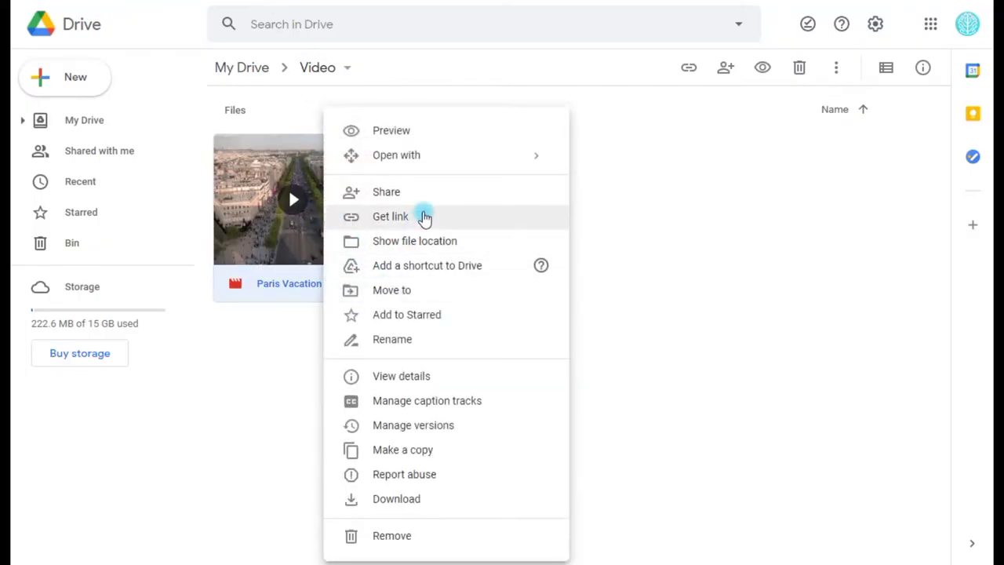
click(426, 218)
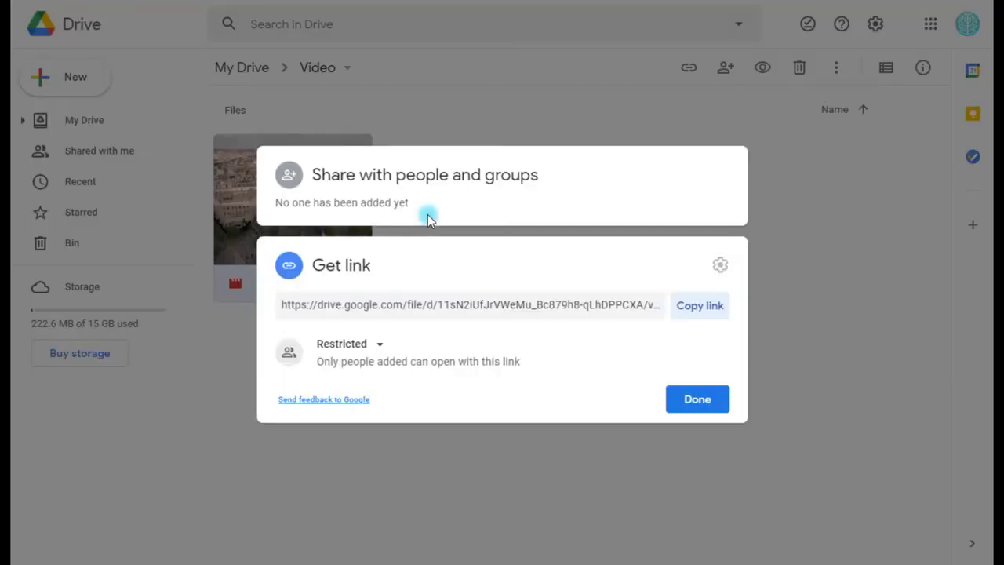
click(353, 346)
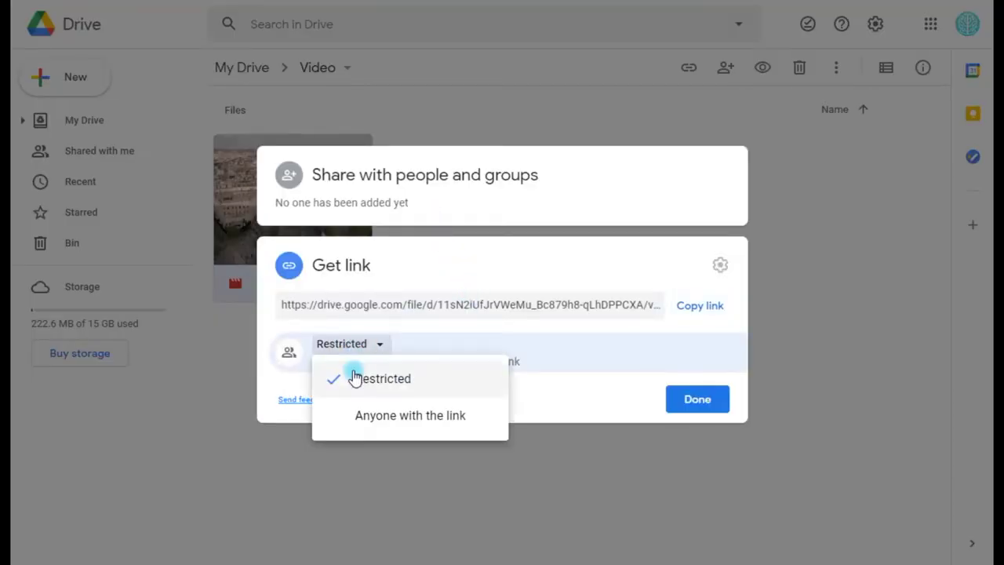
click(394, 413)
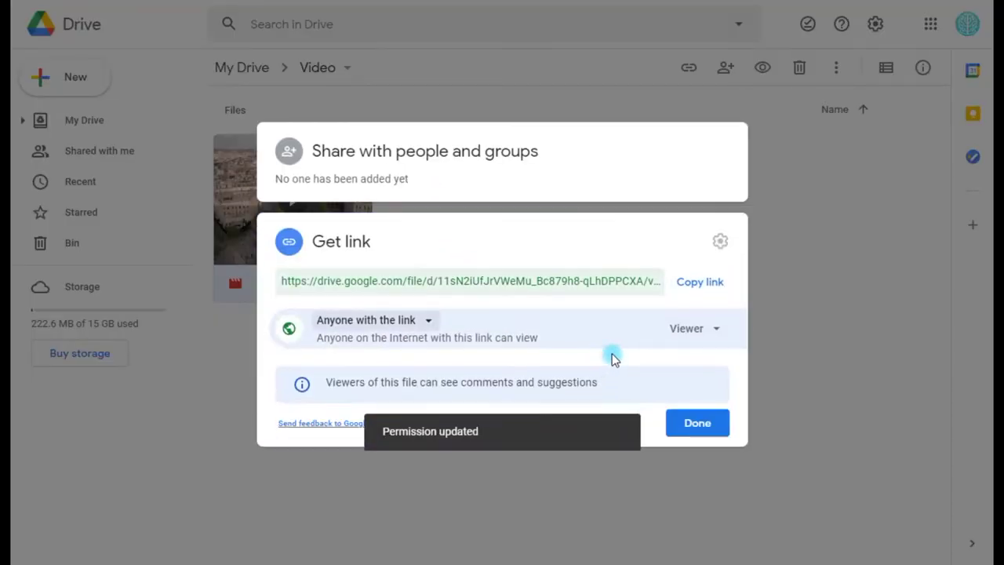
click(716, 294)
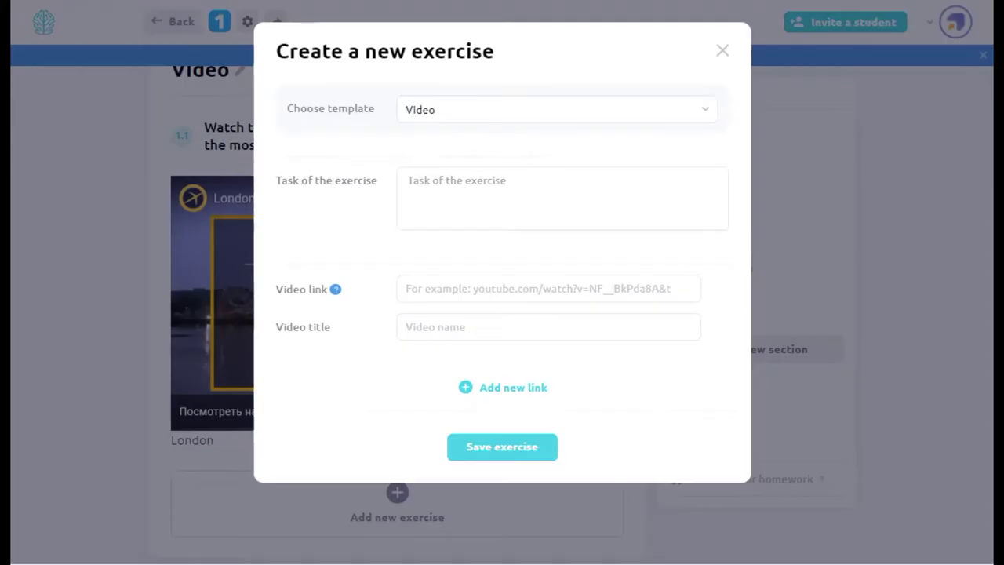
Step: Back in ProgressMe, save a Video exercise with the copied Drive link and the title "Paris", and start playing its video
click(406, 287)
key(ctrl+v)
click(455, 334)
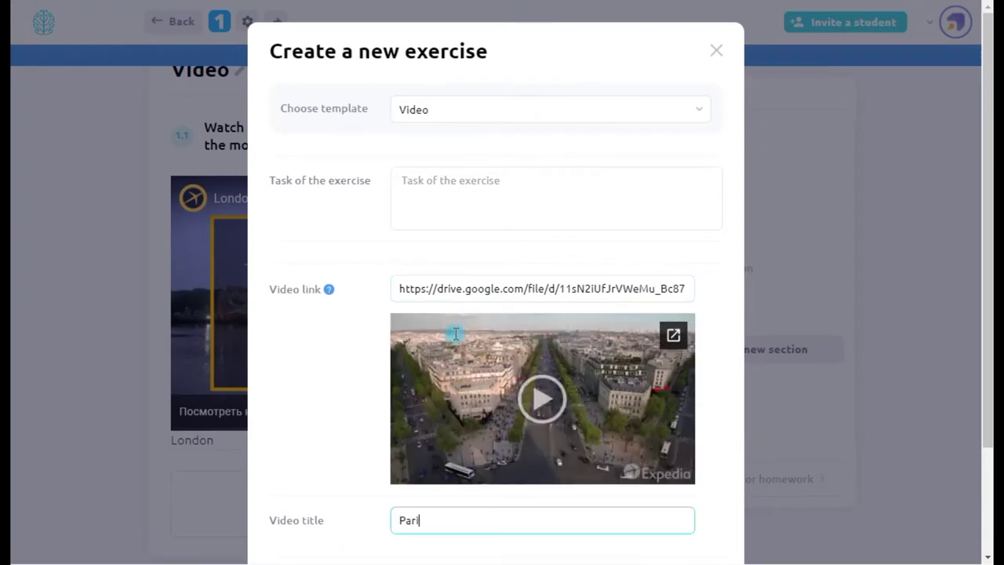
scroll(479, 349, down, 3)
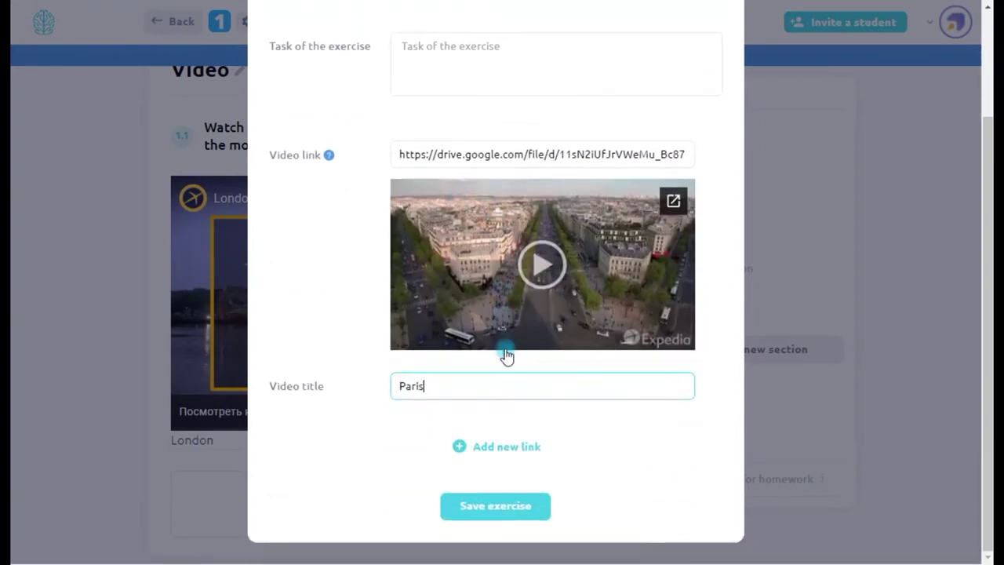
click(514, 518)
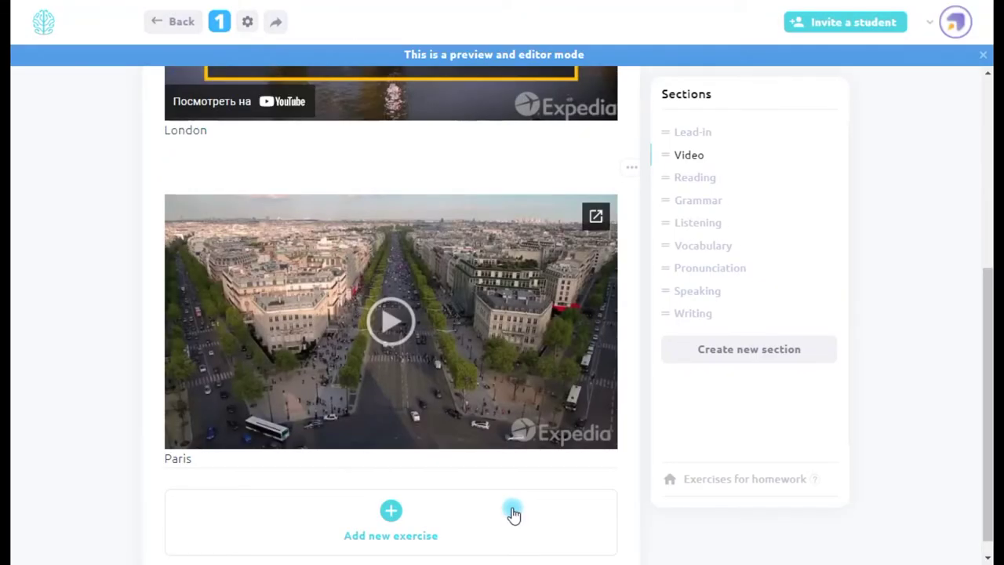
click(391, 321)
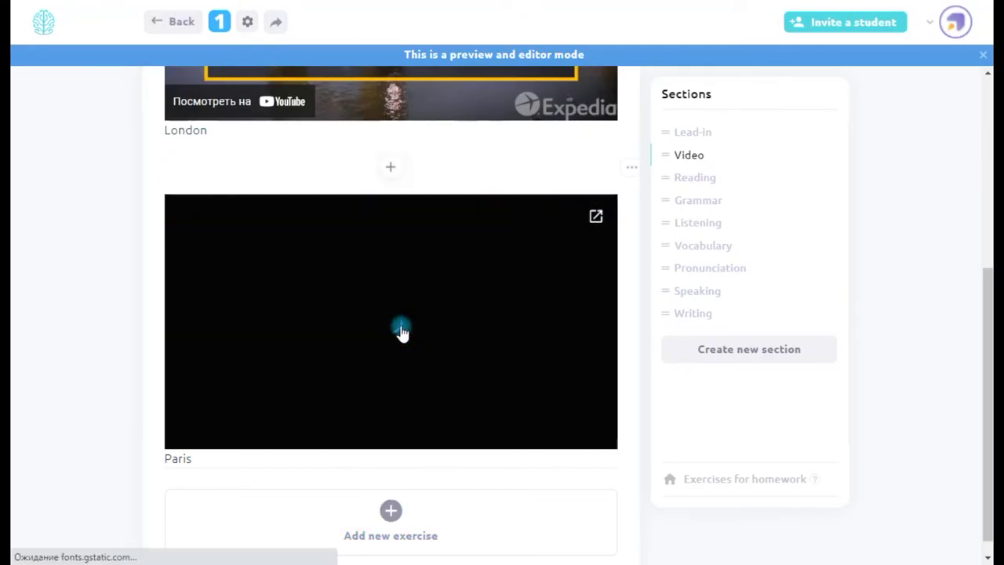
Step: In VK, open the export options of the New York City Vacation Travel Guide video and copy its embed code
click(400, 333)
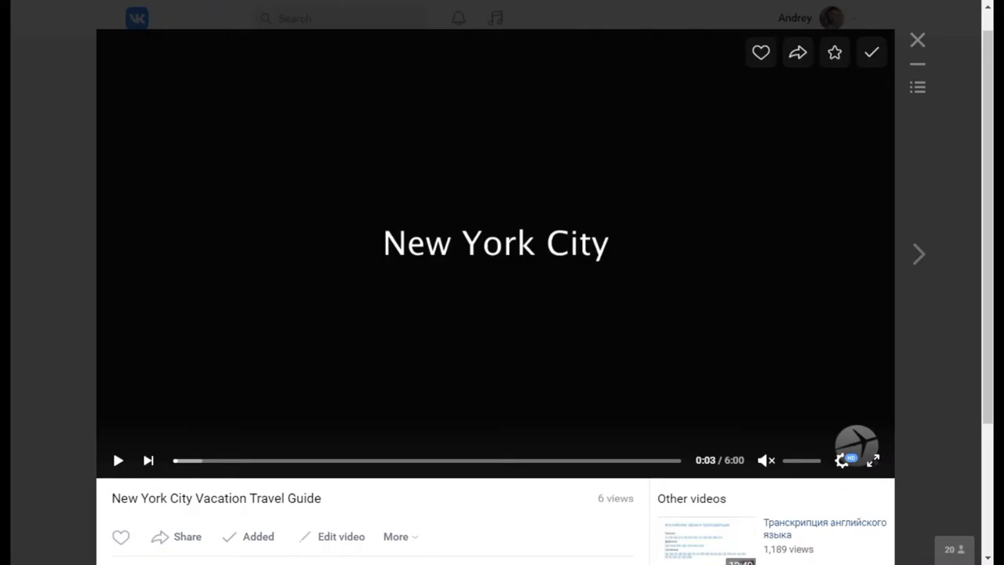
click(188, 542)
click(404, 59)
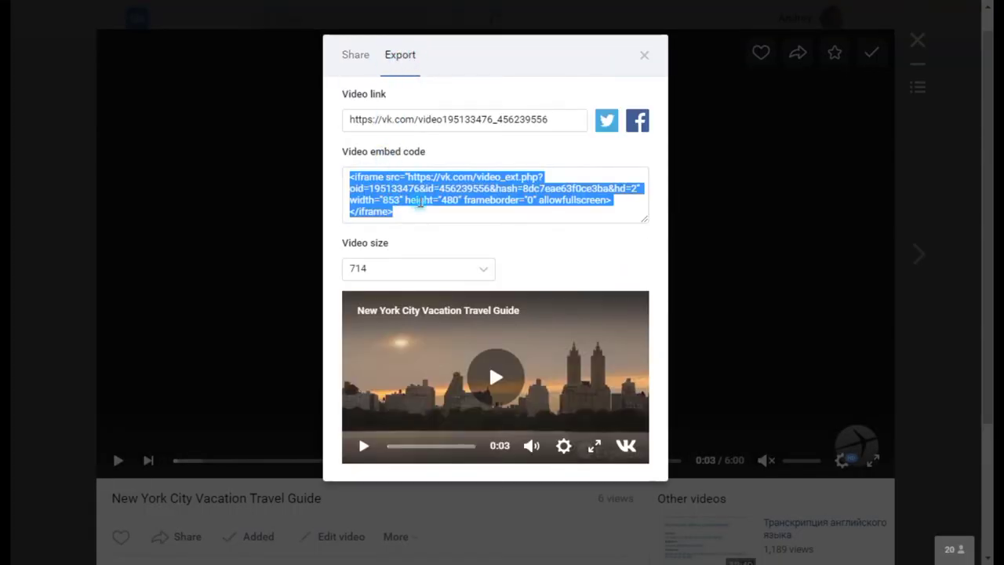
right_click(474, 200)
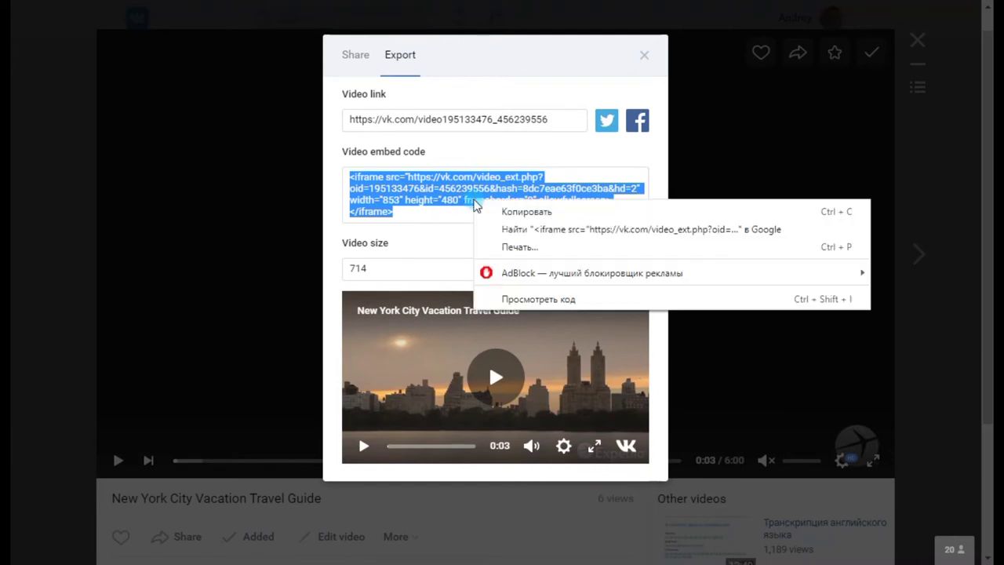
click(503, 208)
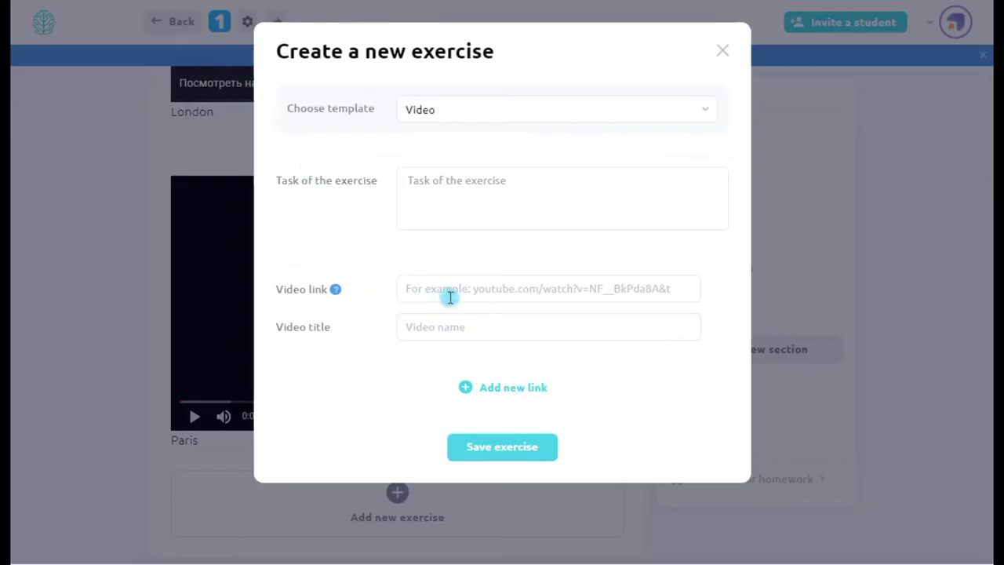
Step: Back in ProgressMe, paste the embed code as the video link, title the video "New York" and save the exercise
click(448, 291)
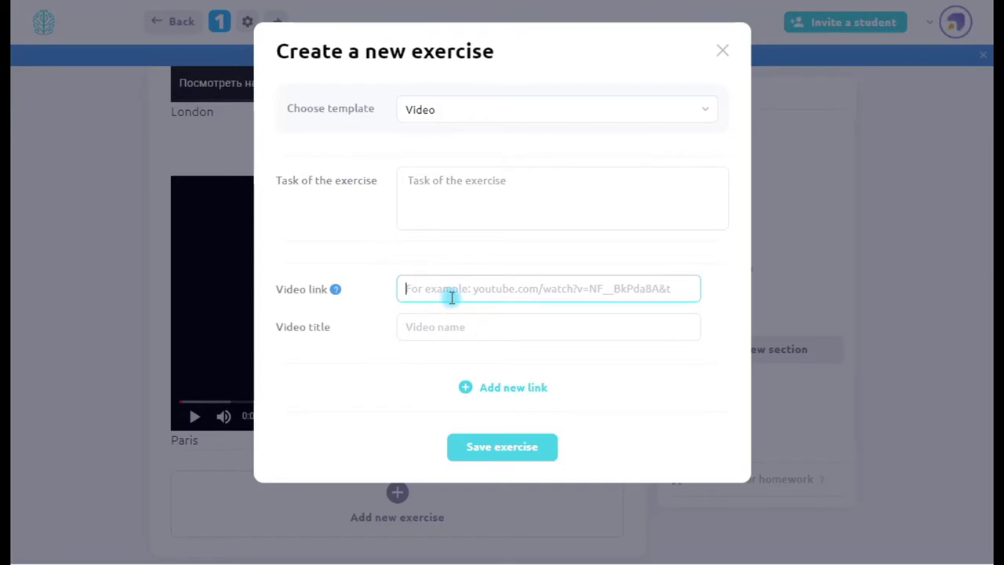
key(ctrl+v)
click(480, 336)
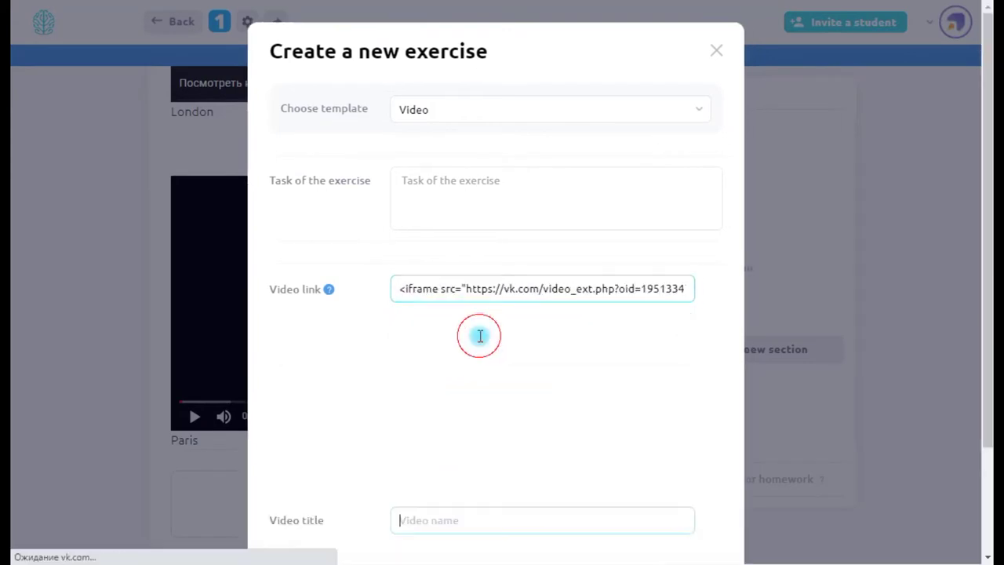
text(New York)
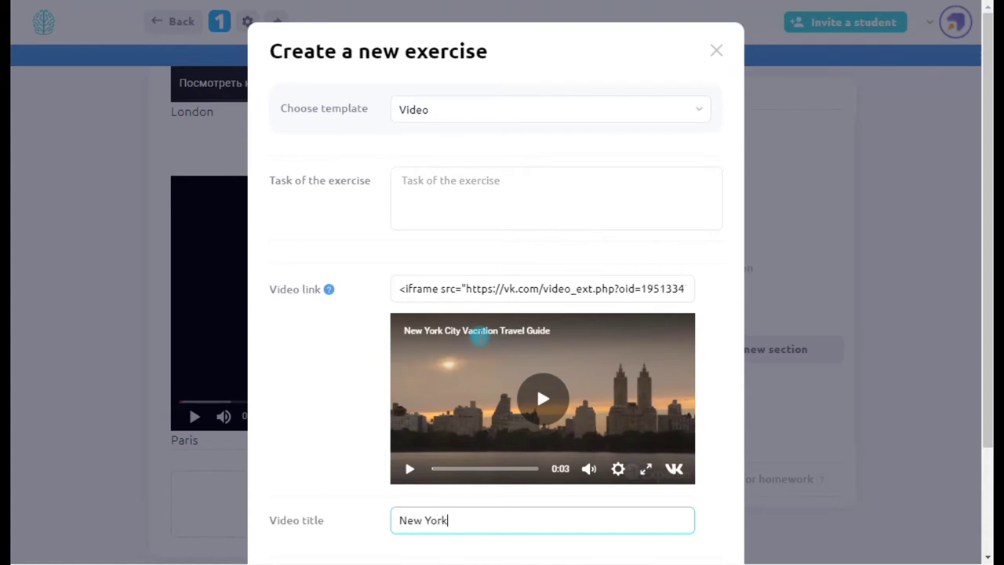
scroll(480, 336, down, 2)
click(516, 509)
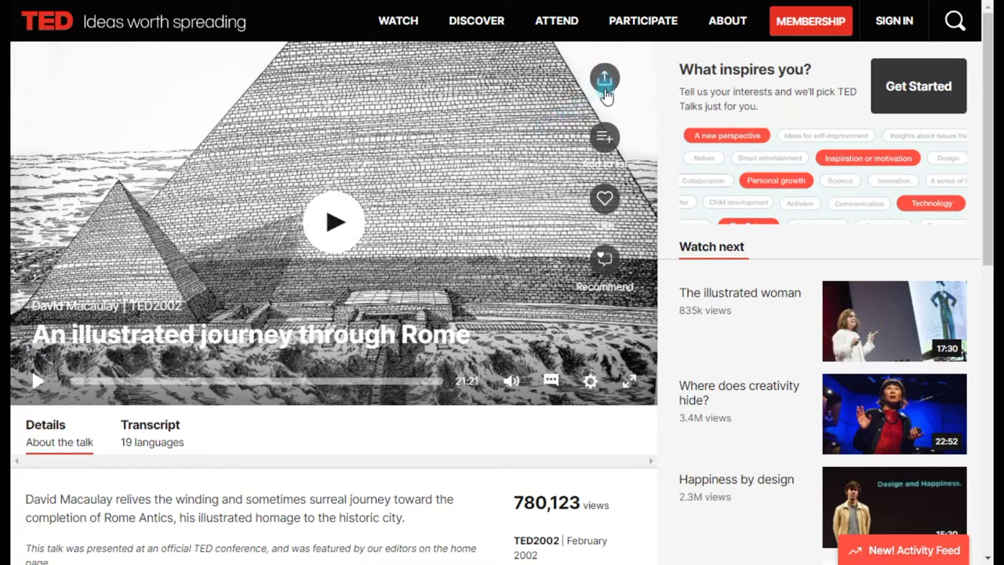
Step: On TED, copy the share link of "An illustrated journey through Rome", and save it in ProgressMe as a Video exercise titled "Rome"
click(605, 95)
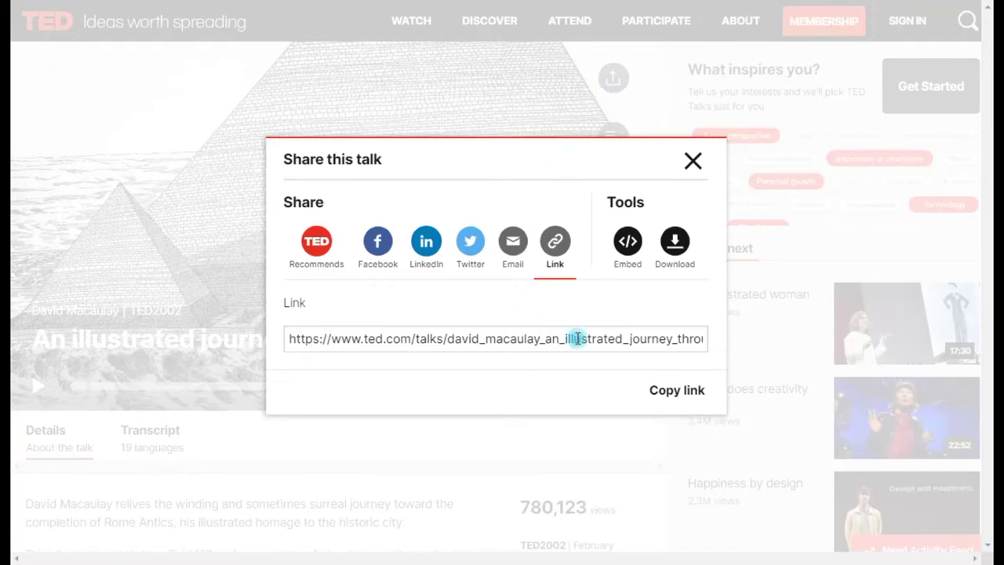
click(693, 396)
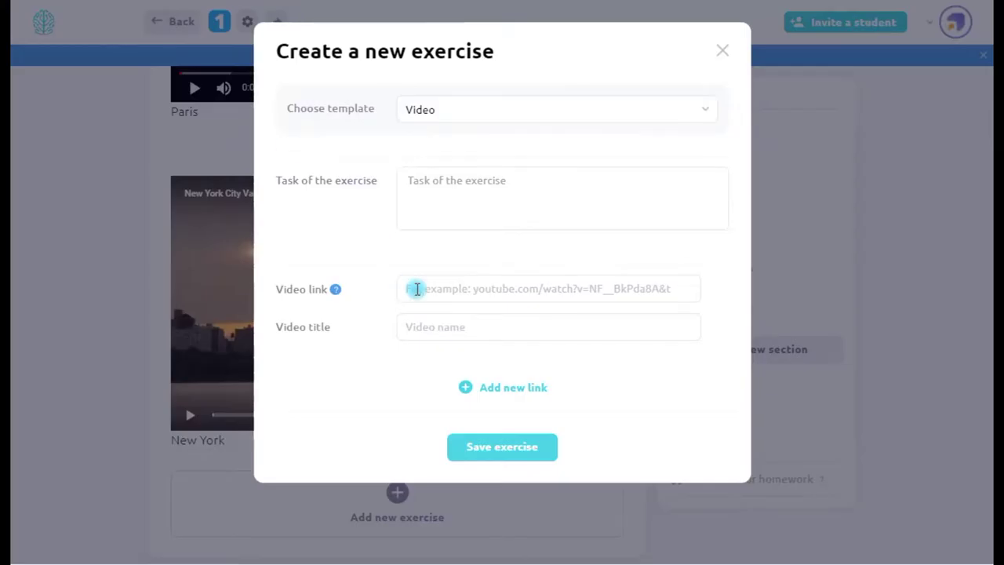
right_click(419, 289)
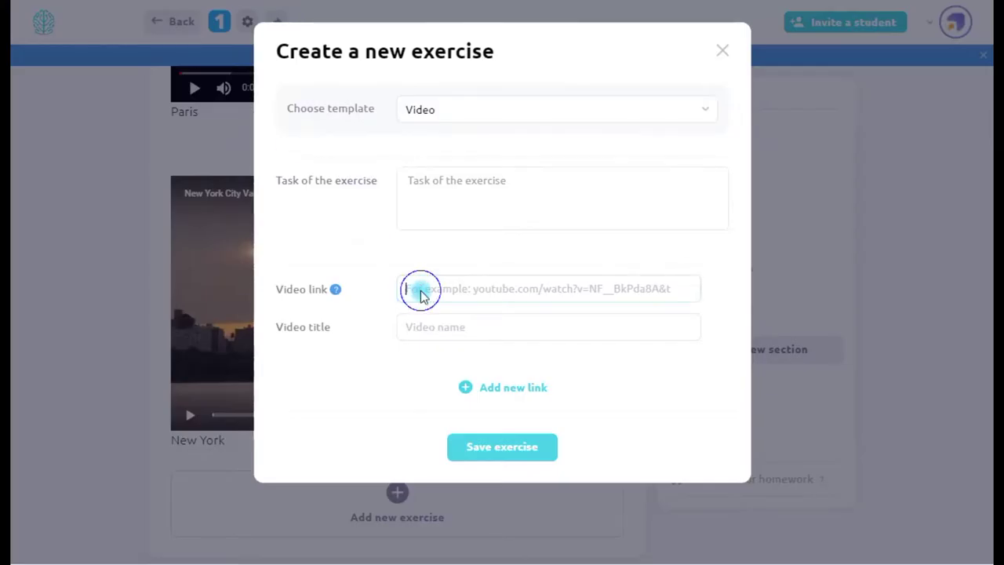
click(499, 406)
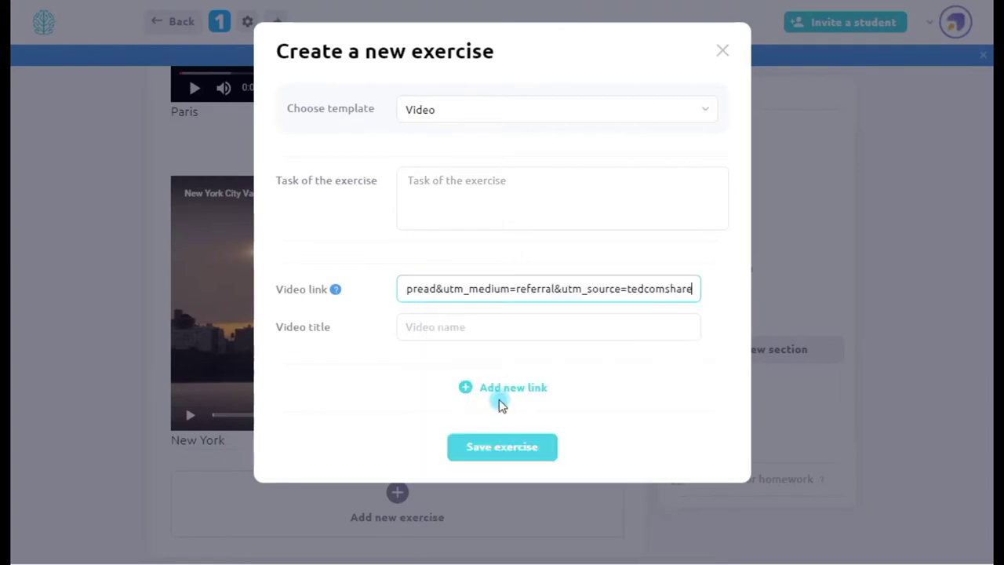
click(479, 328)
text(Rome)
scroll(537, 511, down, 2)
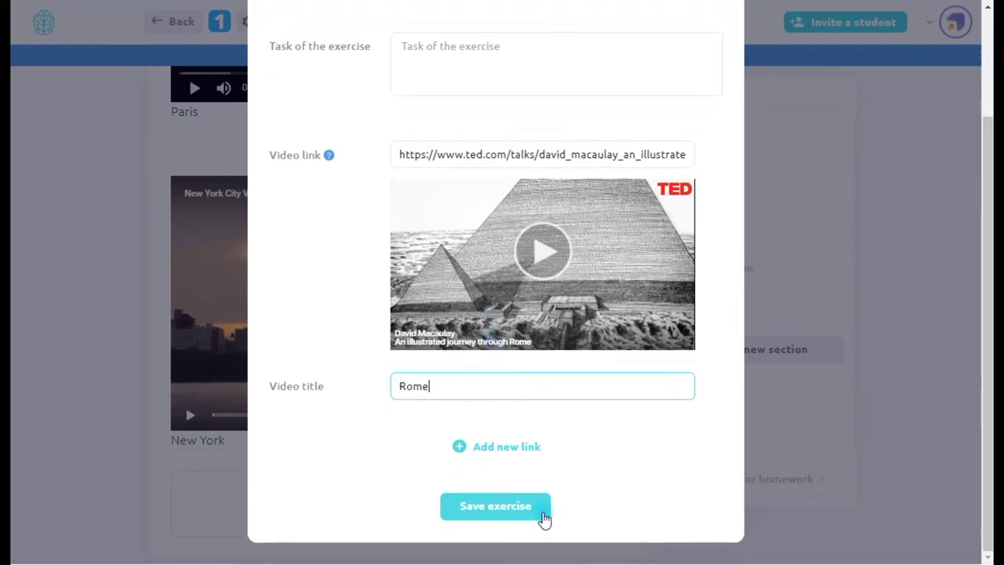
click(495, 506)
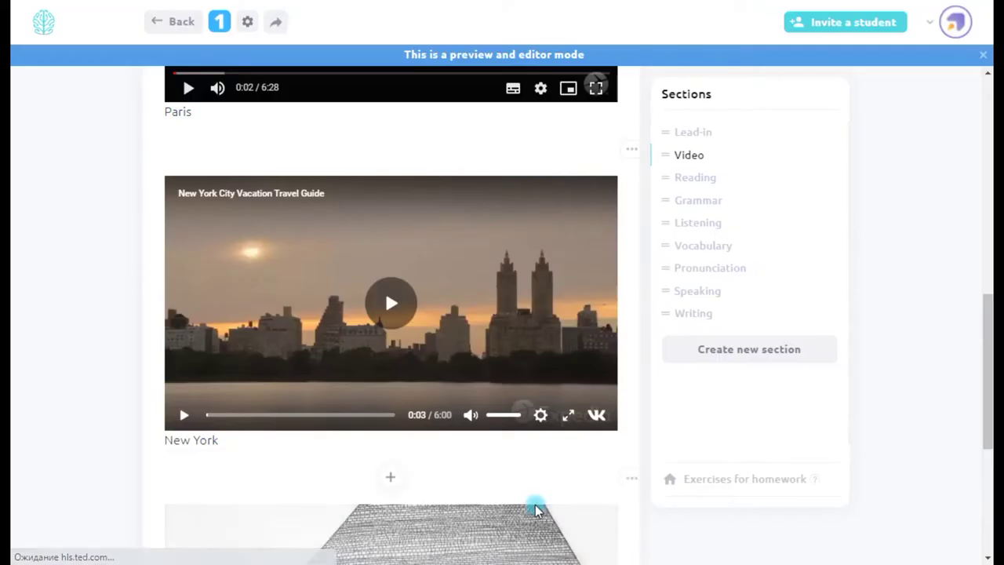
Step: Start another exercise below the Rome video, and on Vimeo copy the share link of the Tokyo Vacation Travel Guide
scroll(537, 512, down, 3)
scroll(537, 511, down, 2)
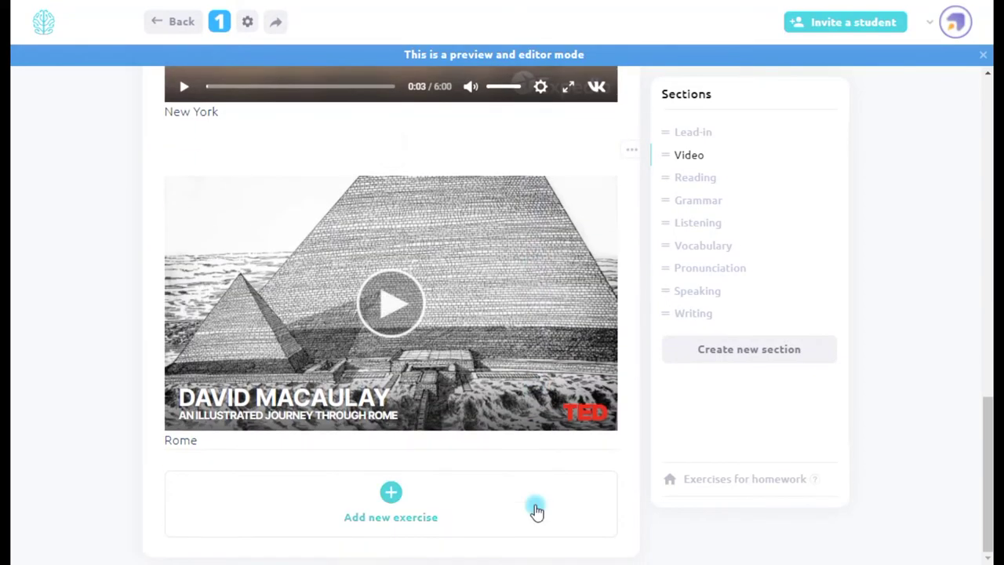
click(537, 511)
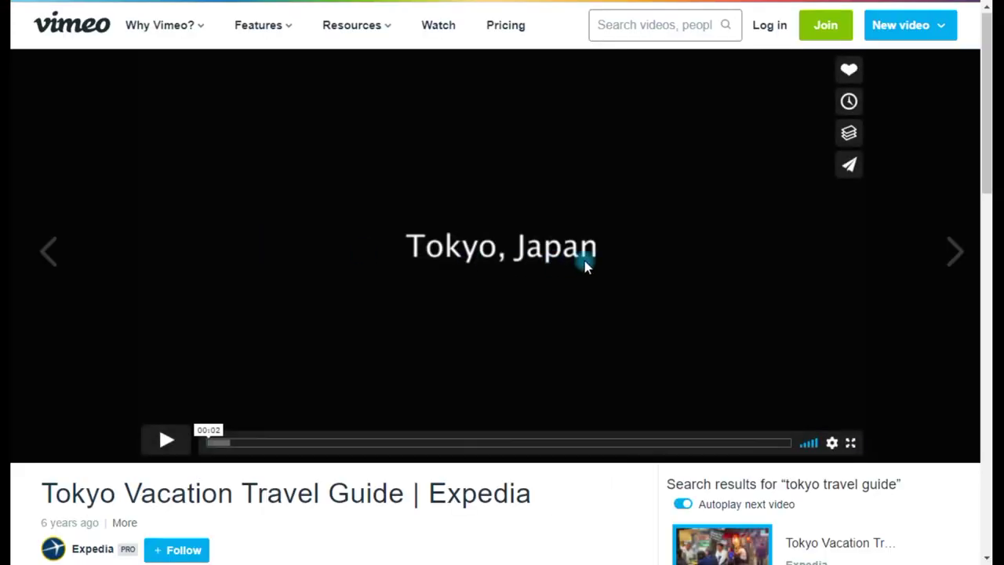
scroll(587, 264, down, 3)
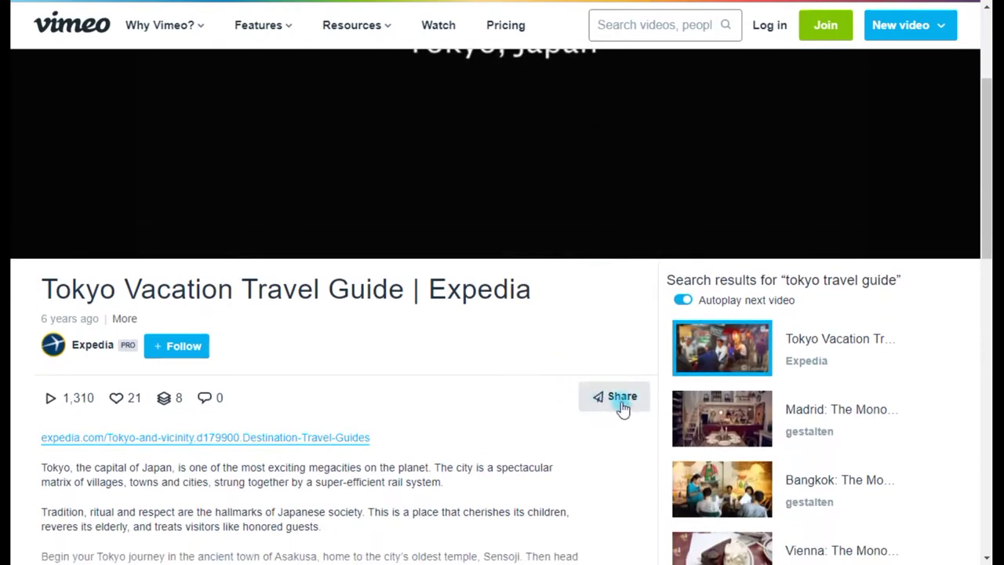
click(621, 400)
click(385, 249)
right_click(390, 255)
click(419, 261)
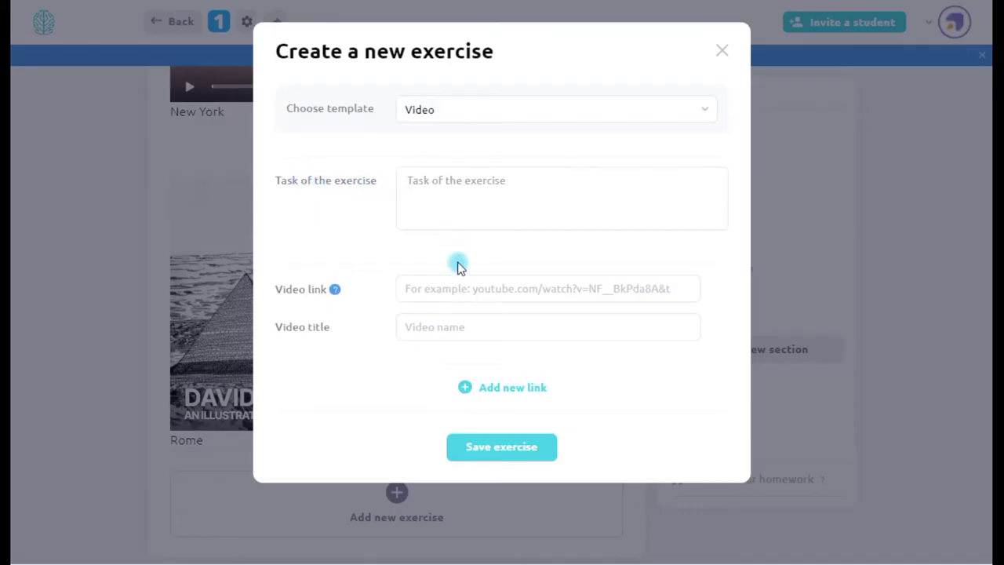
Step: Back in ProgressMe, paste the Vimeo link as the video link, title the video "Tokyo" and save the exercise
click(468, 290)
key(ctrl+v)
click(468, 322)
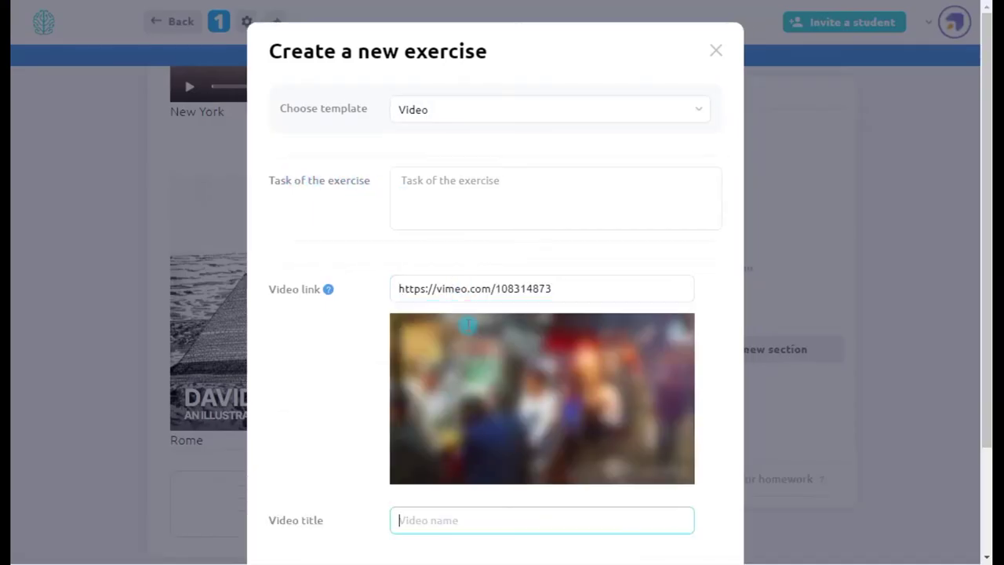
text(Tokyo)
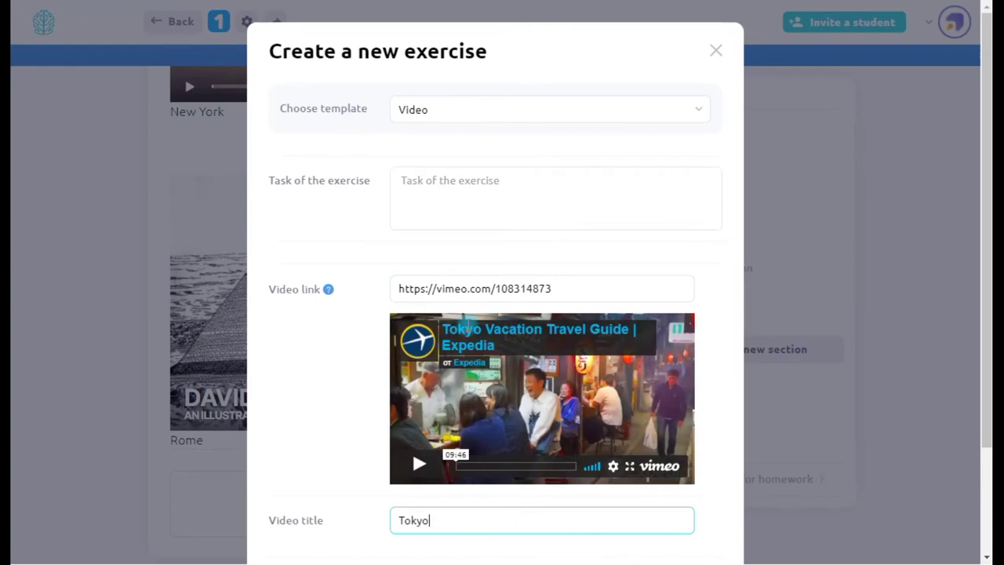
scroll(530, 311, down, 2)
click(511, 508)
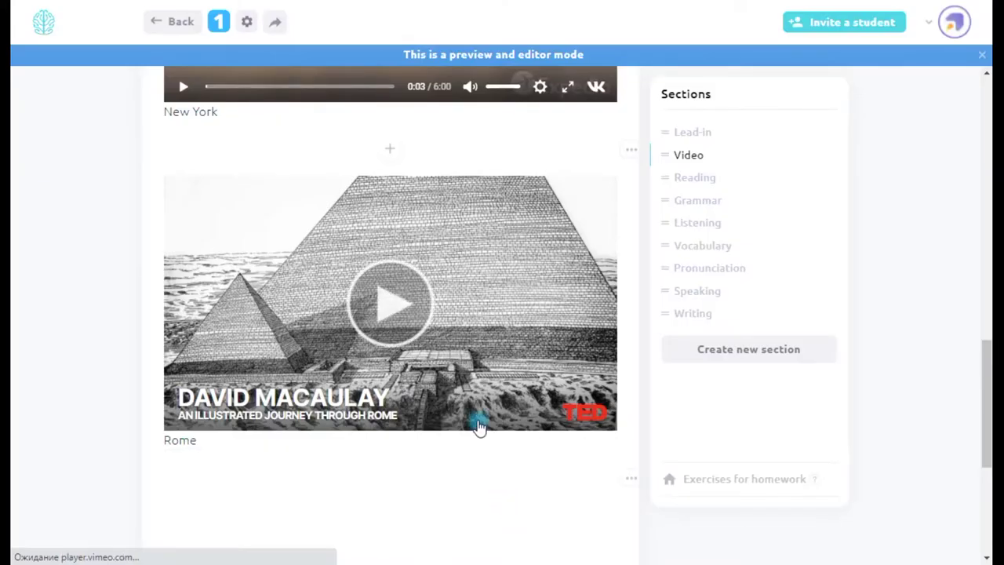
Step: Look over all the video exercises added to the Video section
scroll(479, 426, down, 4)
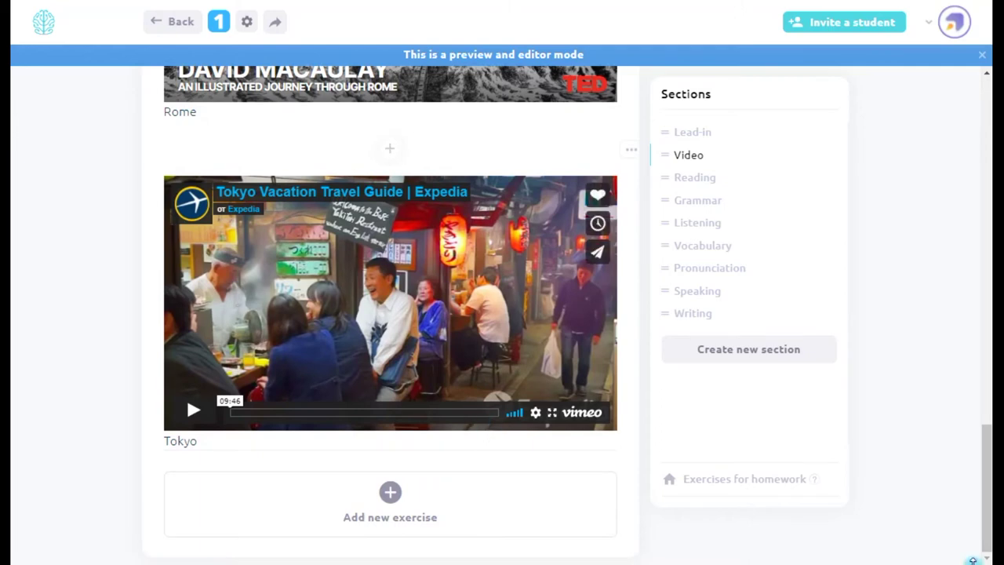
scroll(123, 316, up, 20)
scroll(123, 317, down, 4)
scroll(123, 316, down, 7)
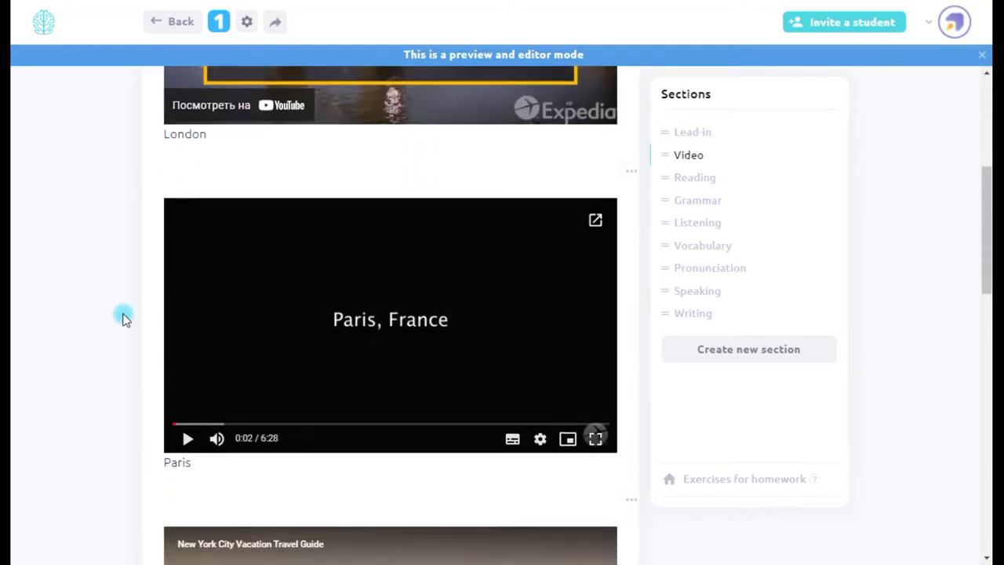
scroll(123, 316, down, 6)
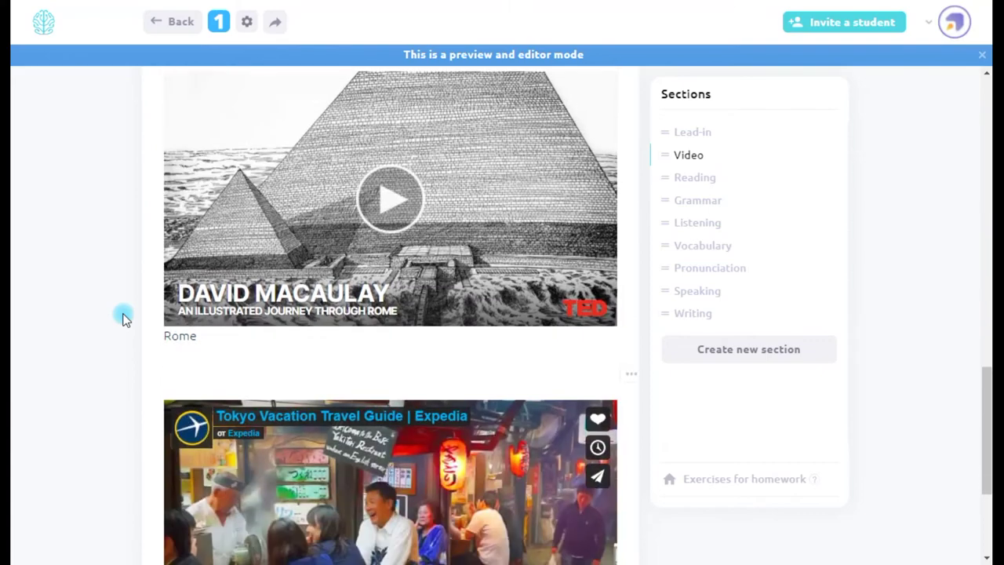
scroll(123, 316, up, 18)
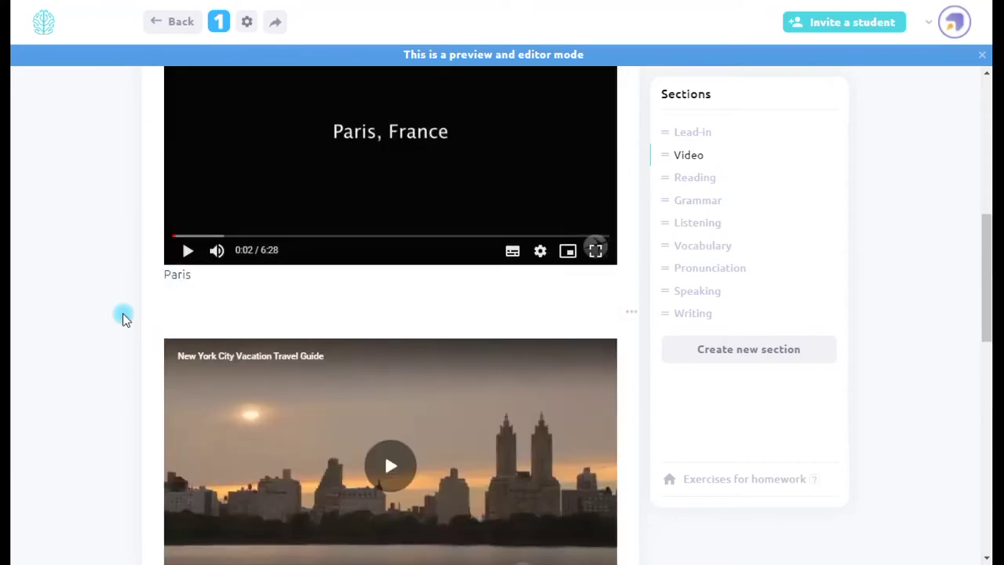
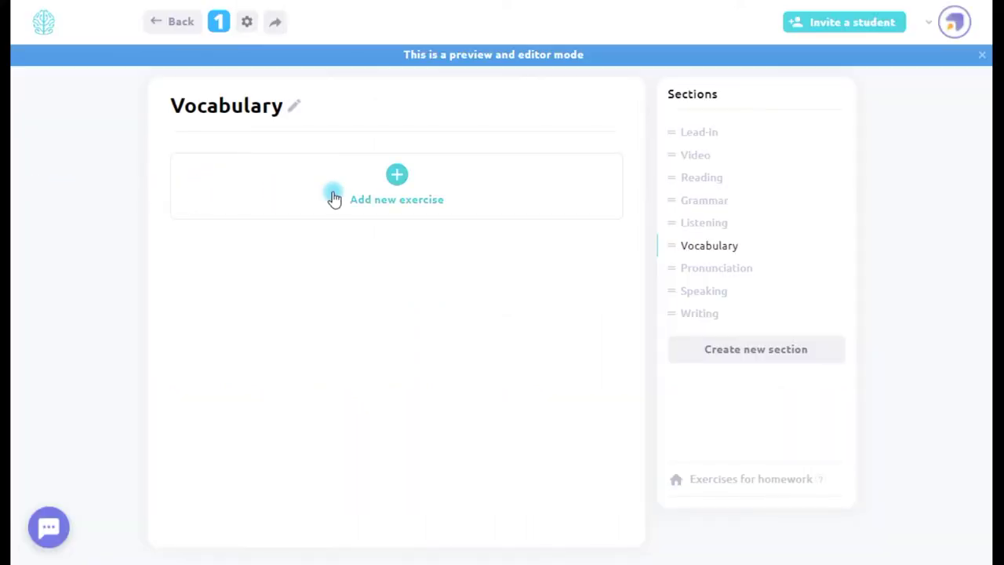
Step: In the Vocabulary section, create a word-box gap exercise with task "Fill in the gaps." and capital sentences for London (Great Britain), Paris (France), Tokyo (Japan), Rome (Italy)
click(333, 196)
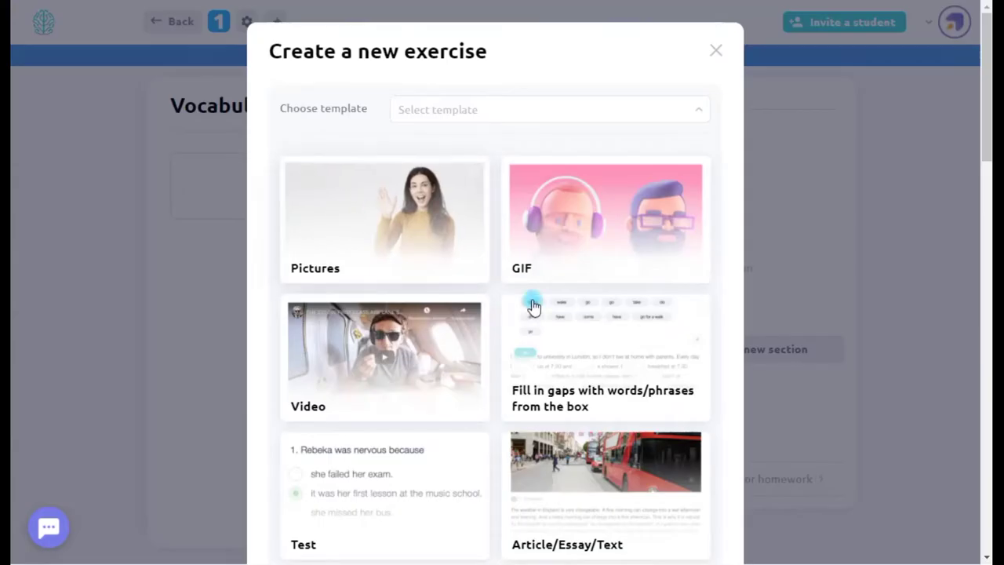
click(591, 396)
click(437, 213)
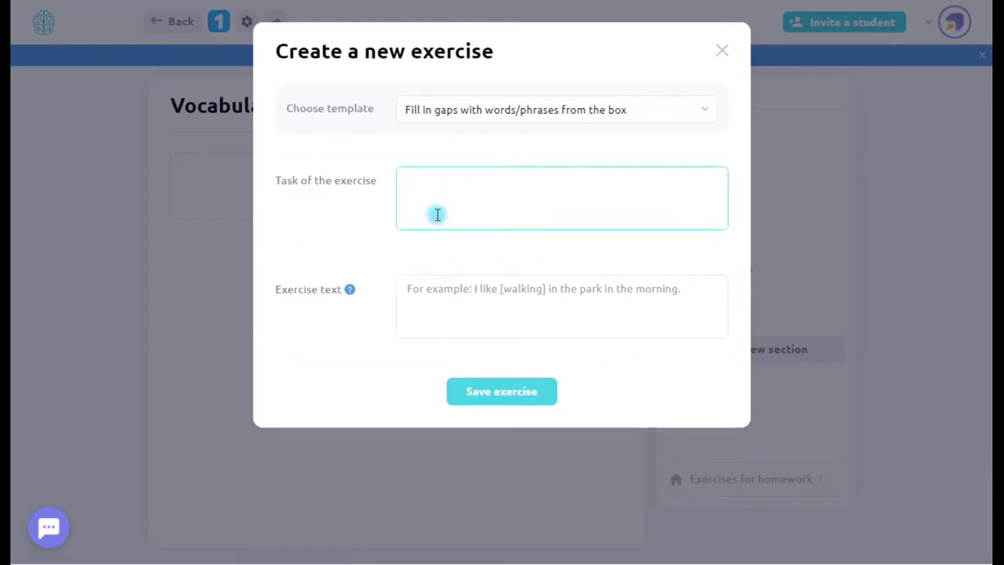
text(Fill in the gaps.)
key(Tab)
text(London is the capital of Great Britain. Paris is the captial of France. Tokyo is the capital of Japan. Rome is the captial of Italy.)
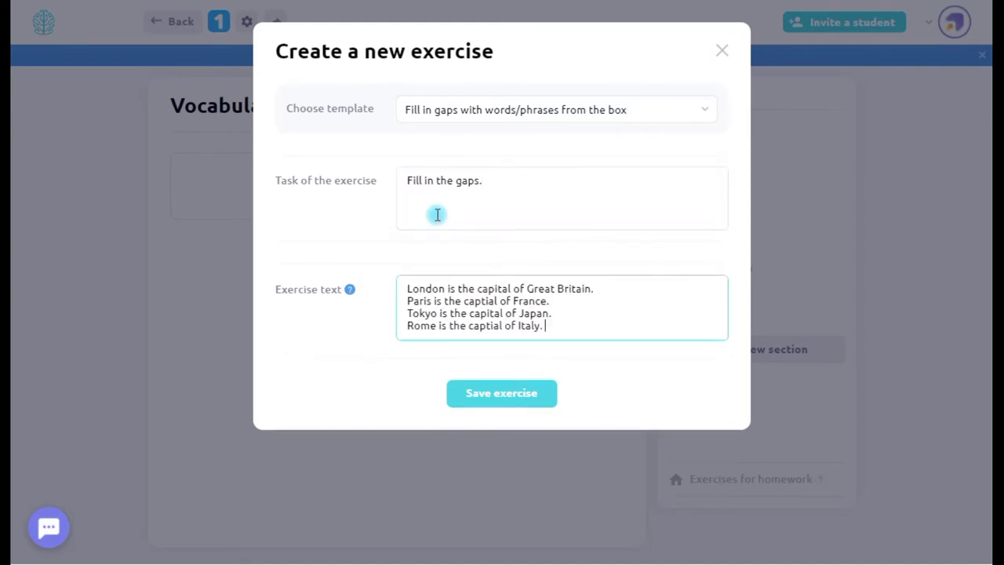
Step: Enclose Great Britain, France, Japan and Italy in square brackets as the gap words, save the exercise and try out its word box
click(529, 288)
text([)
click(587, 290)
text(])
click(515, 302)
text([)
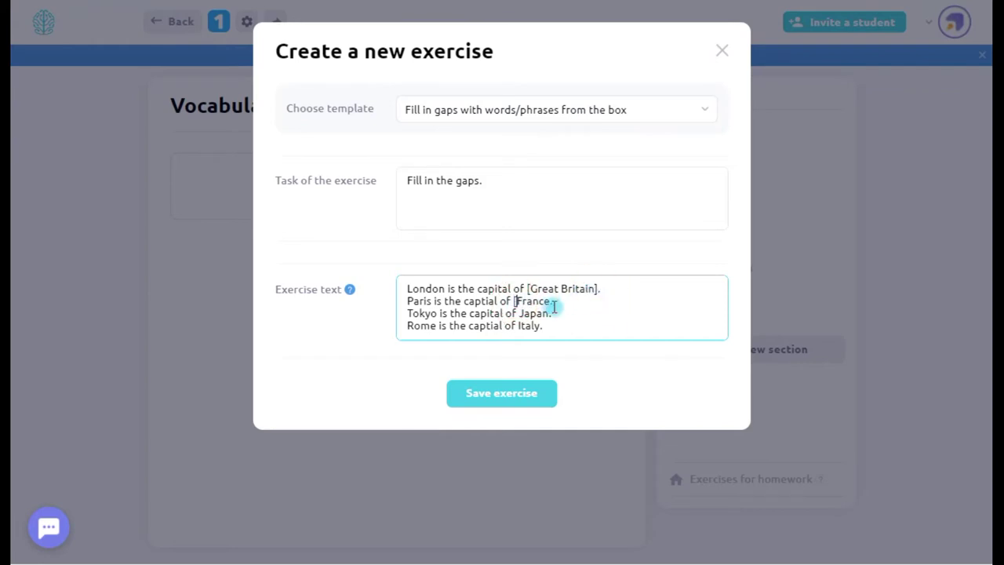
click(553, 303)
text(])
click(520, 314)
text([)
click(549, 315)
click(519, 326)
text([)
click(543, 327)
text(])
click(511, 393)
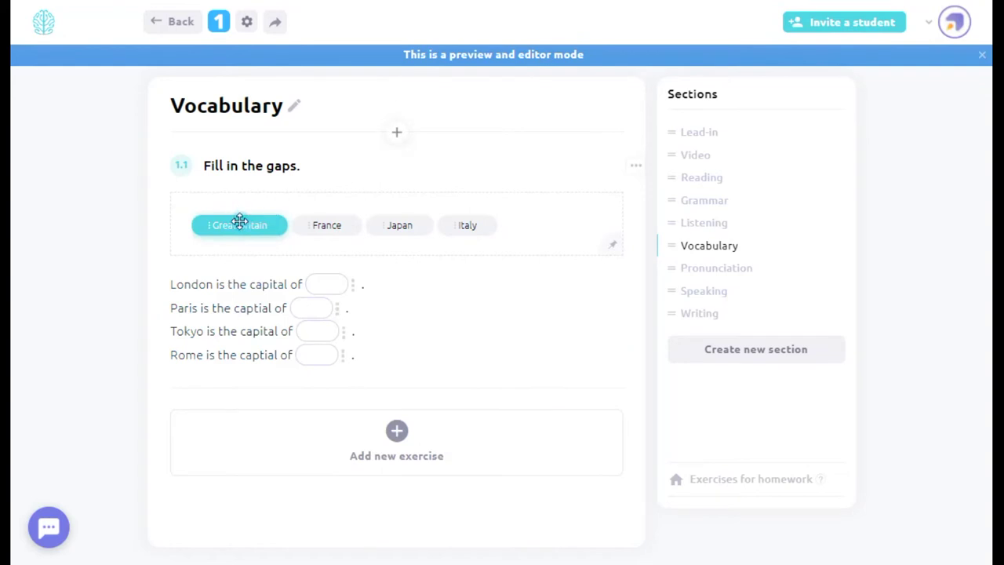
drag(473, 225, 406, 224)
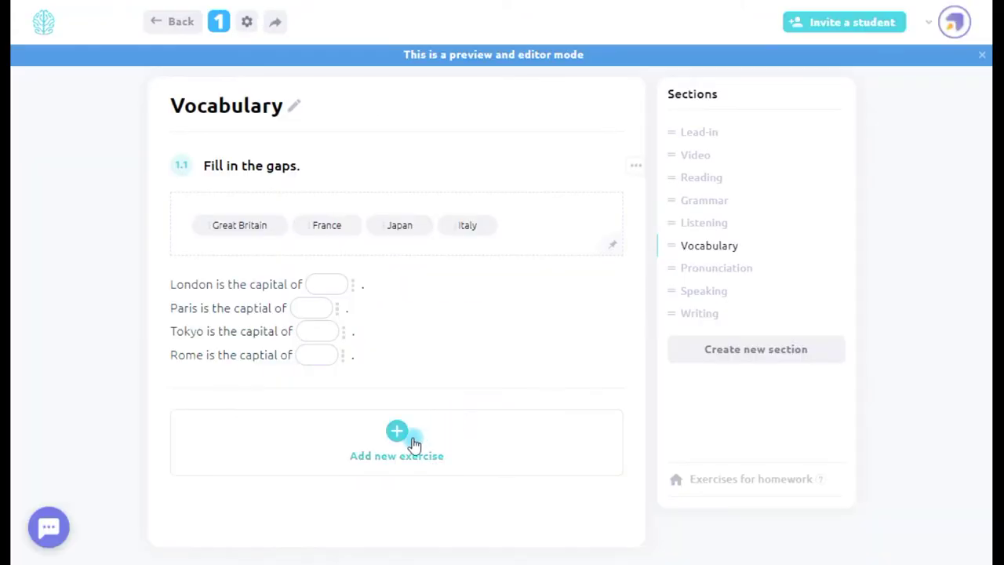
Step: Add a Test exercise to the Vocabulary section with the task "Do the test" and the question "Where is London?"
click(411, 440)
scroll(393, 442, down, 1)
scroll(392, 441, up, 1)
click(329, 497)
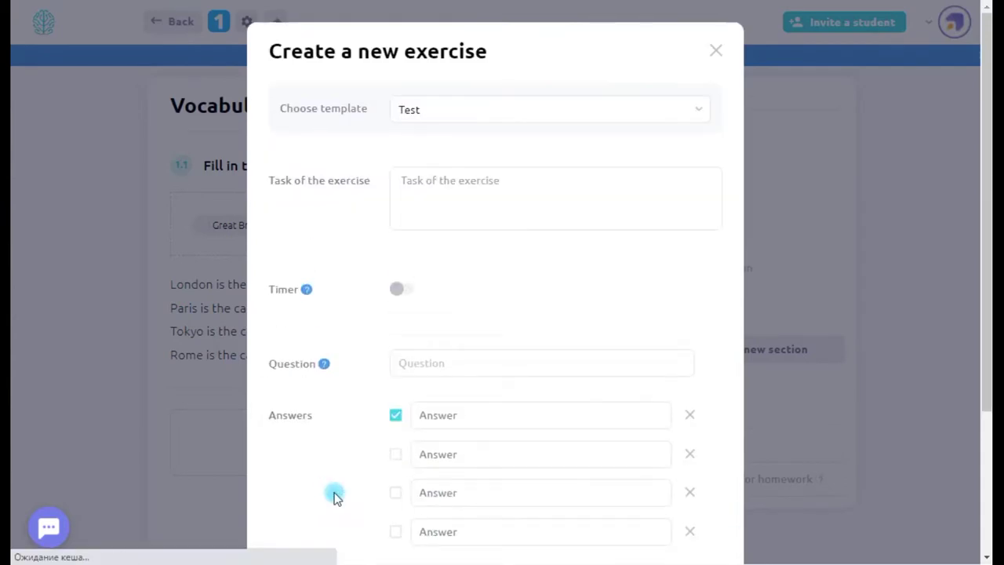
scroll(373, 359, down, 2)
scroll(411, 280, up, 2)
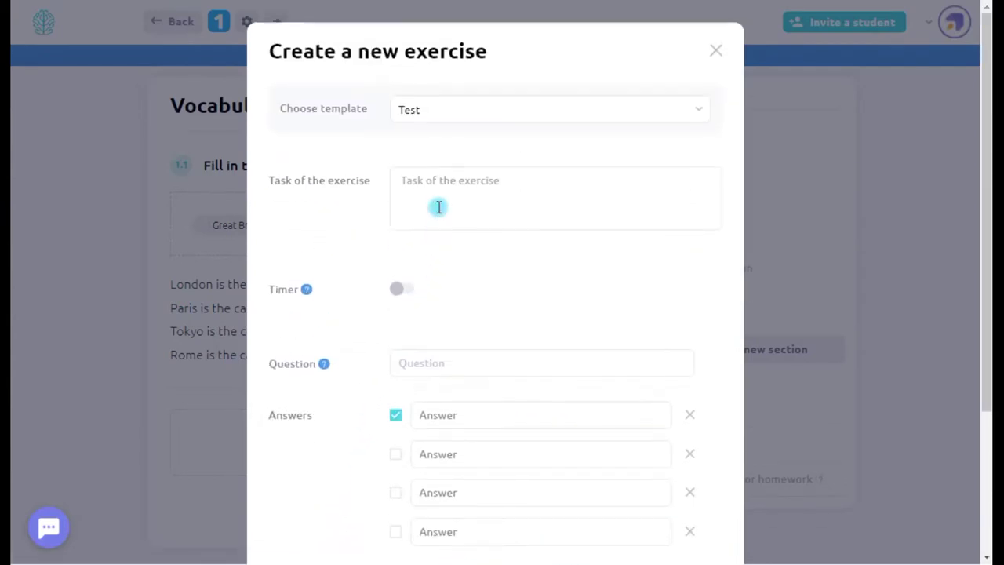
click(445, 211)
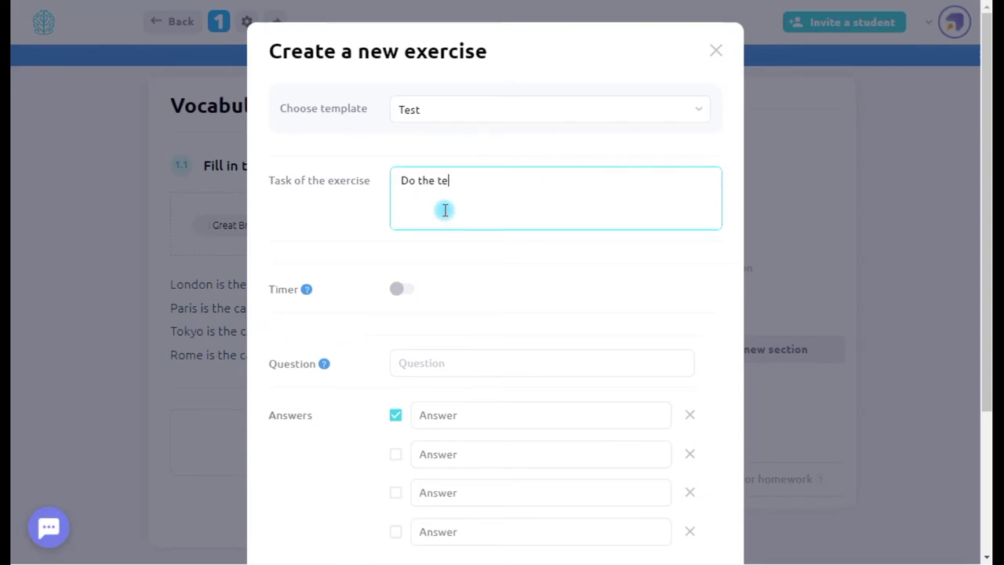
click(493, 353)
text(Where is L)
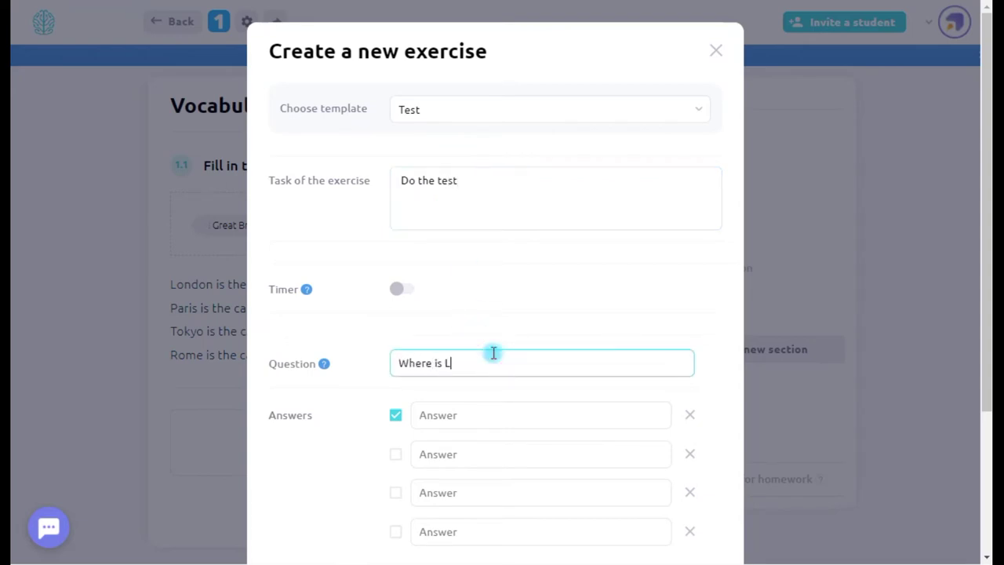
Step: Enter the answers In the USA, In the UK and In Africa, remove the spare answer fields and mark only In the UK as correct
scroll(494, 353, down, 3)
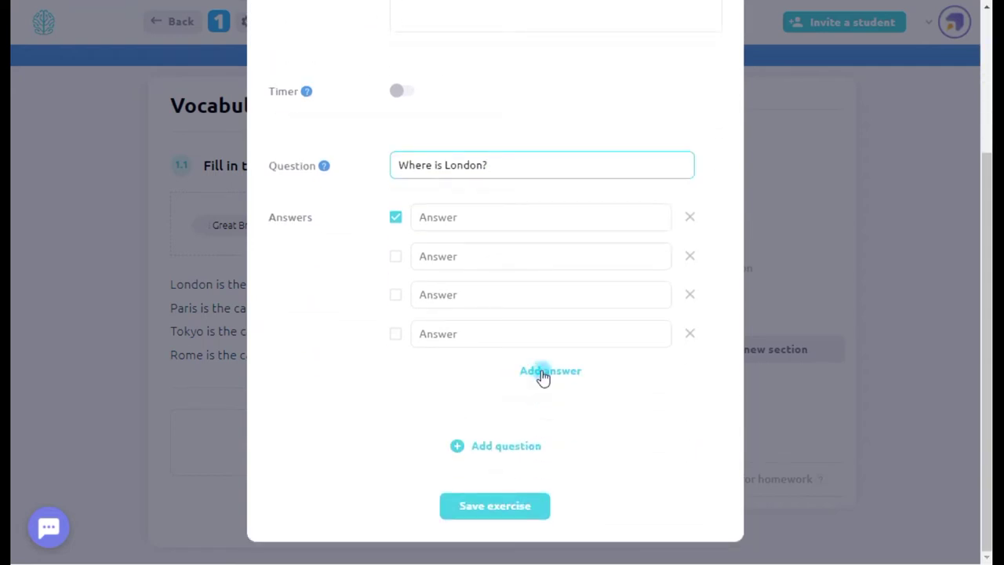
click(543, 372)
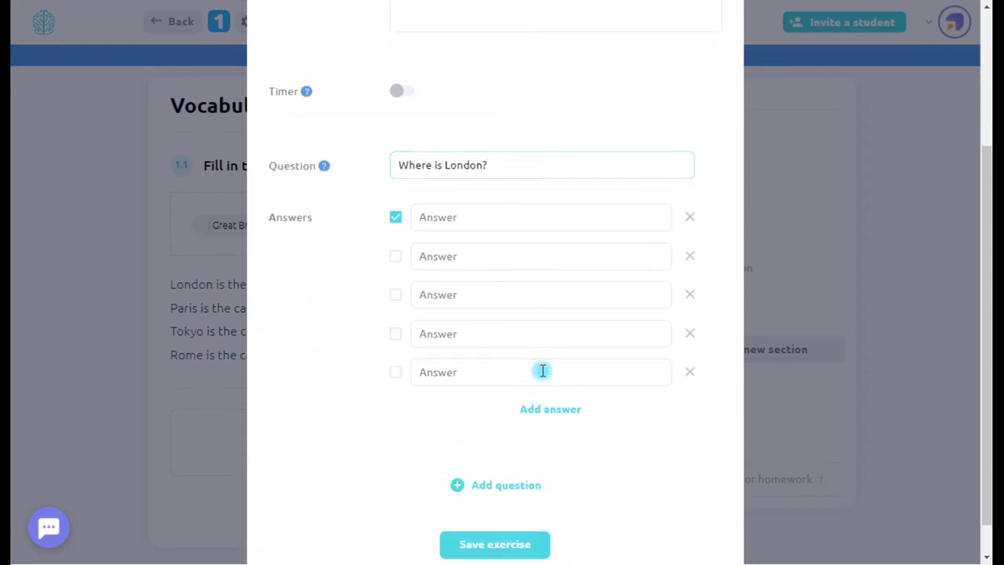
click(688, 380)
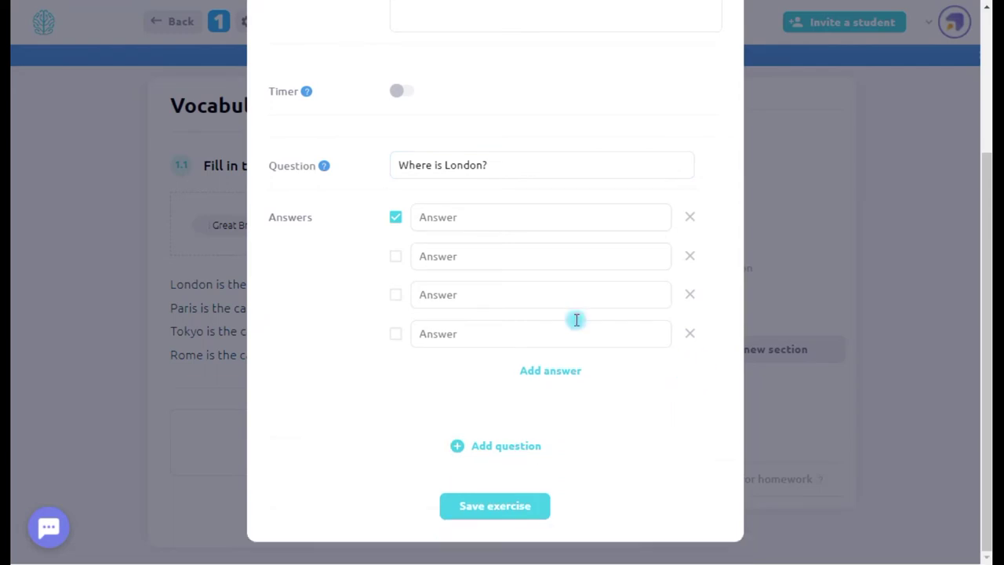
click(457, 207)
text(In the USA)
key(Tab)
text(In the UK)
key(Tab)
text(I)
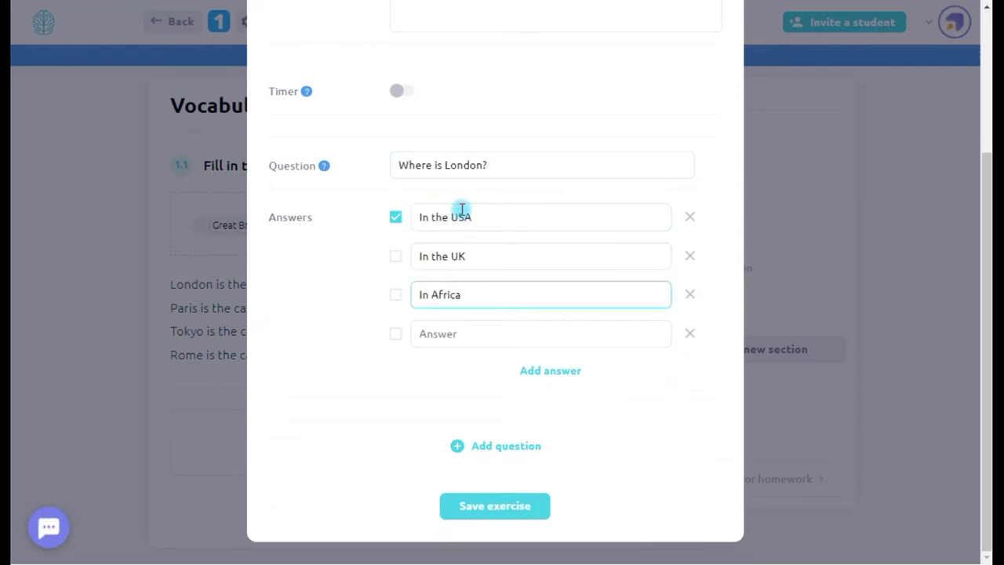
click(689, 334)
click(396, 294)
click(395, 256)
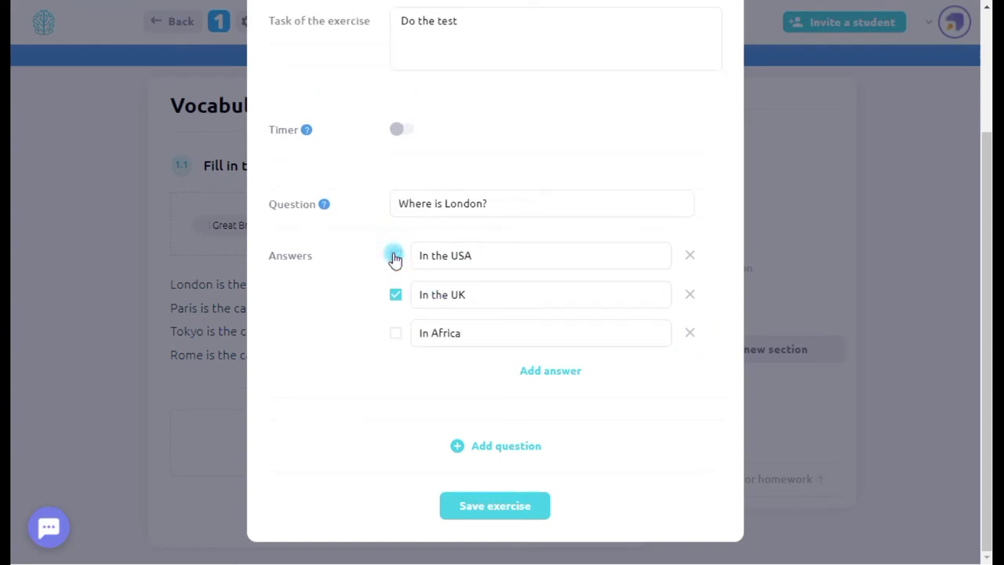
Step: Add the question "Which cities are in the USA?" with answers New York, Los Angeles, London and Chicago, marking all except London as correct
click(517, 447)
scroll(510, 453, down, 1)
click(487, 323)
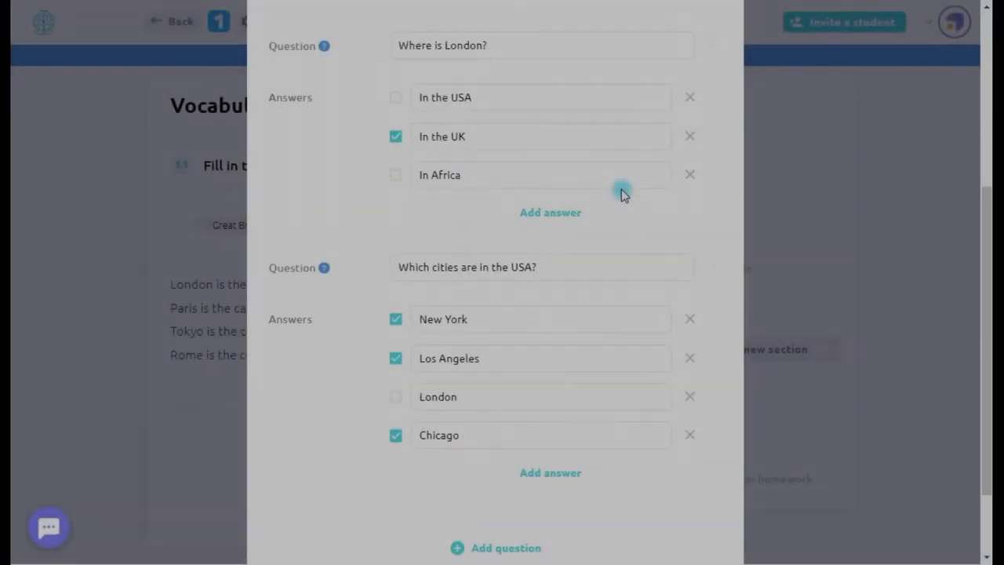
scroll(620, 191, down, 1)
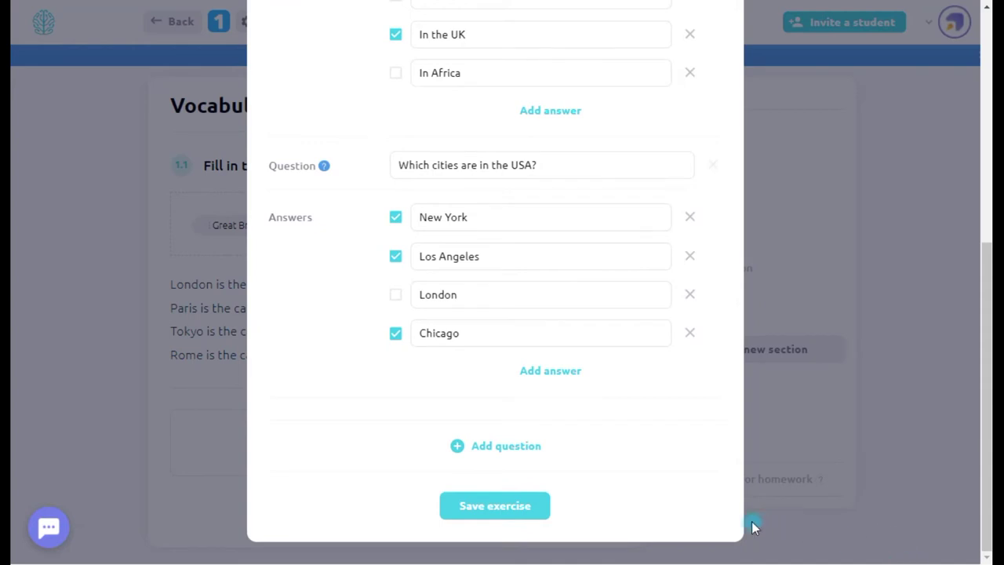
click(522, 444)
click(462, 425)
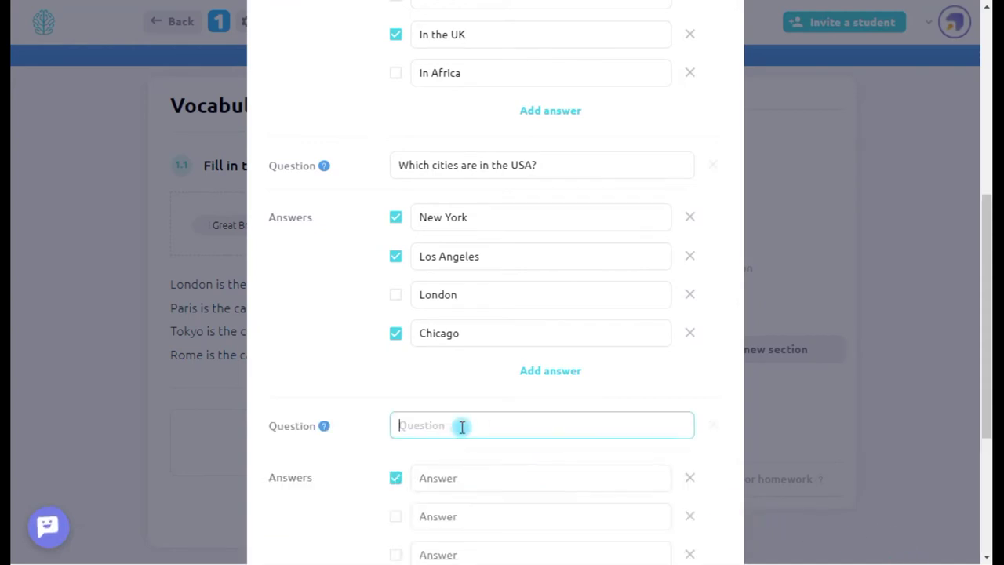
scroll(520, 428, down, 3)
scroll(578, 423, up, 1)
click(715, 273)
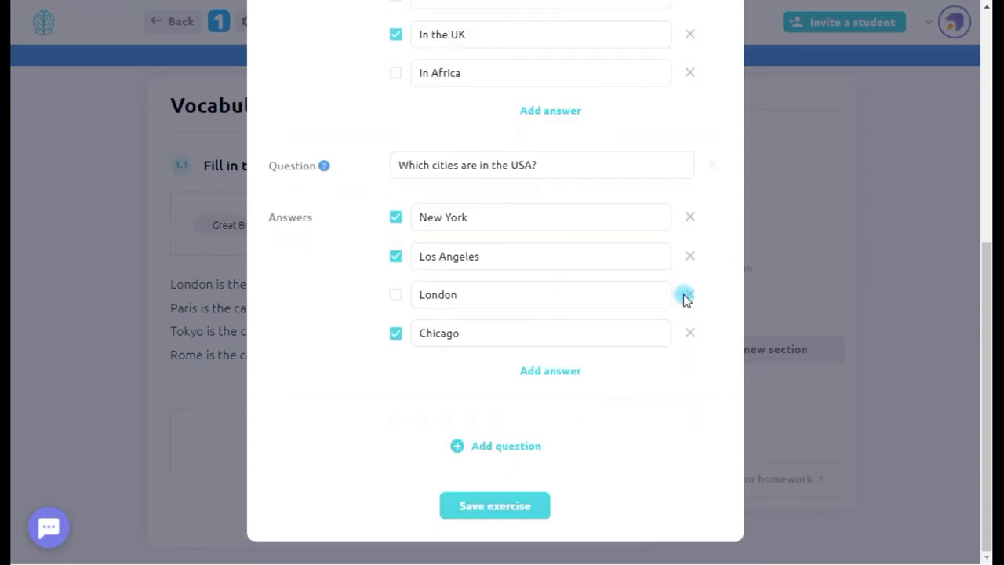
Step: Save the test exercise and try it out in the student's view, choosing In the UK and Chicago among the answers
click(495, 505)
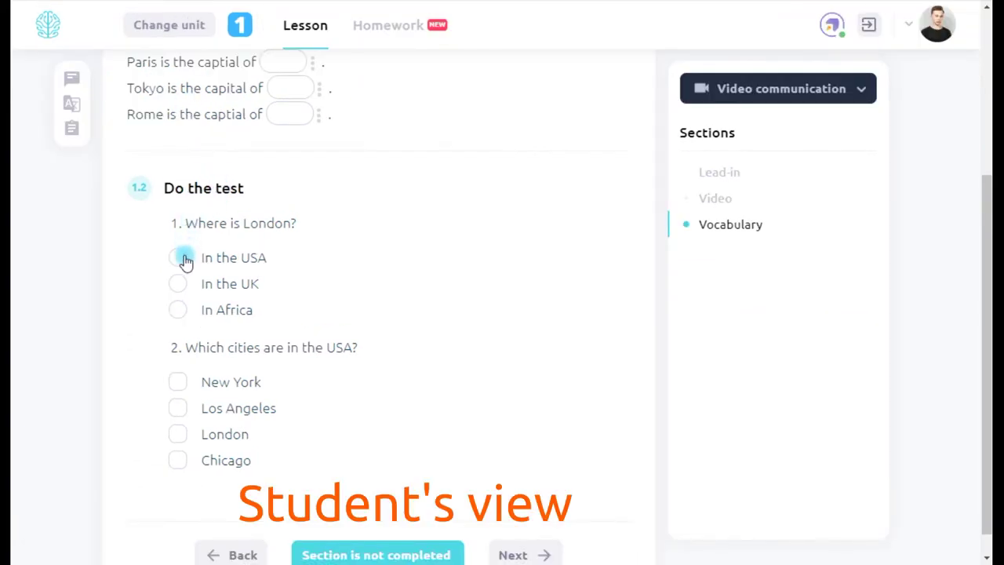
click(178, 291)
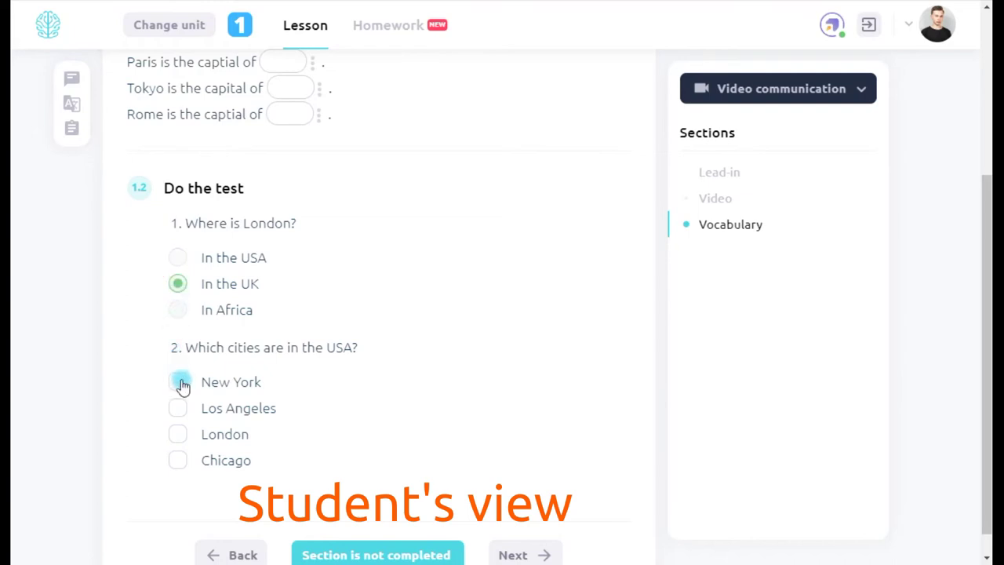
click(178, 460)
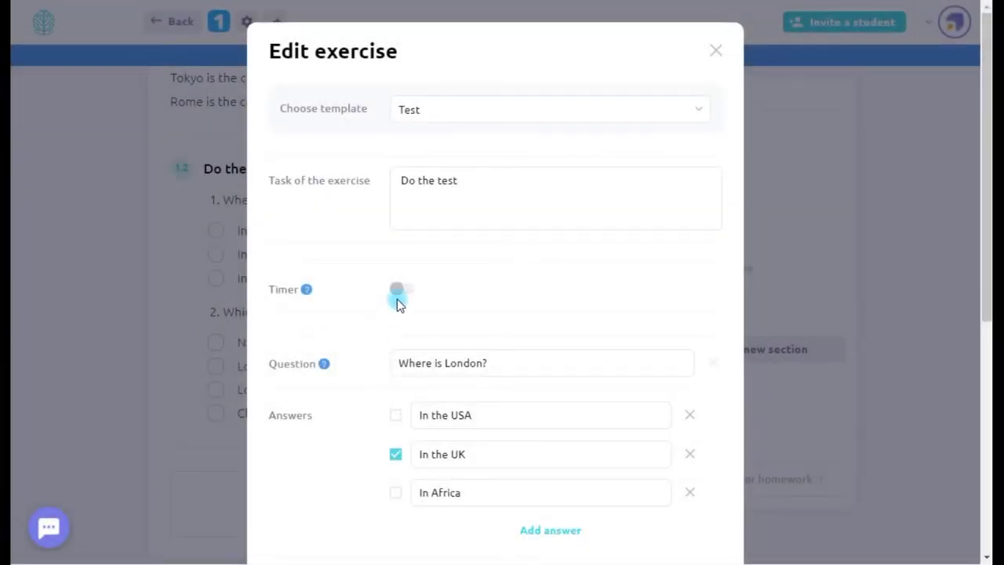
Step: Turn on the timer for the "Do the test" exercise, look through the durations and keep it at 1 minute
click(401, 292)
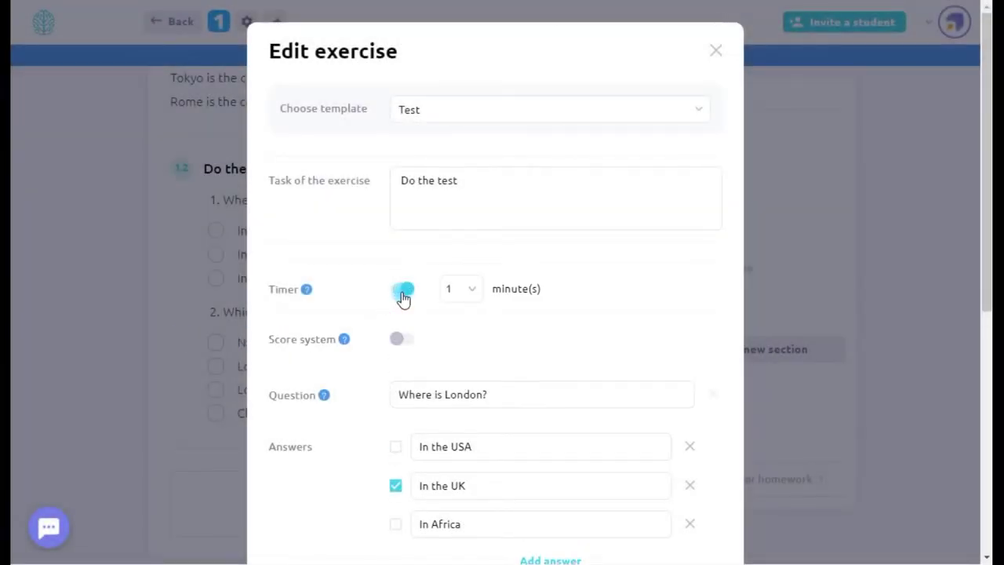
click(463, 290)
scroll(461, 341, down, 2)
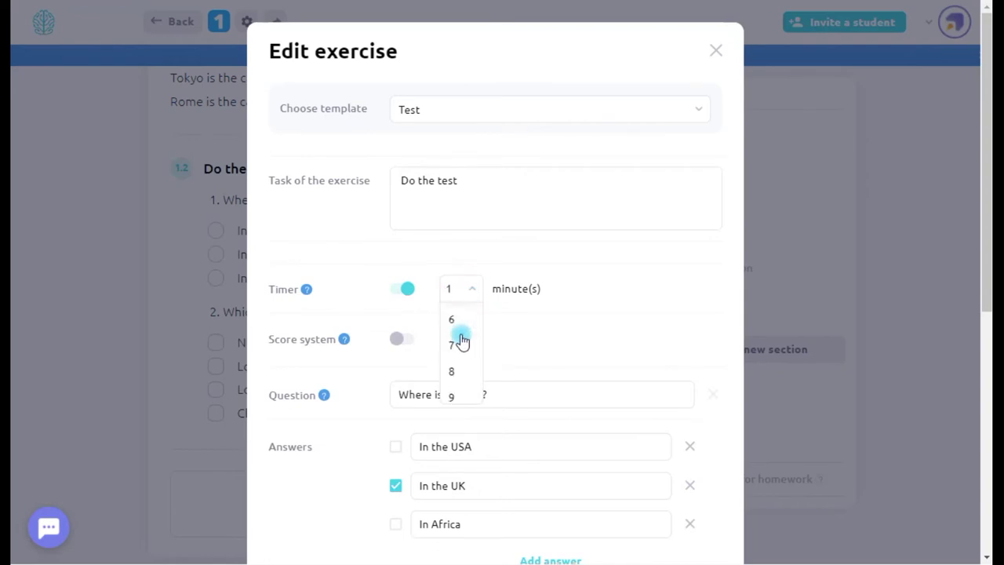
scroll(461, 341, up, 10)
click(464, 290)
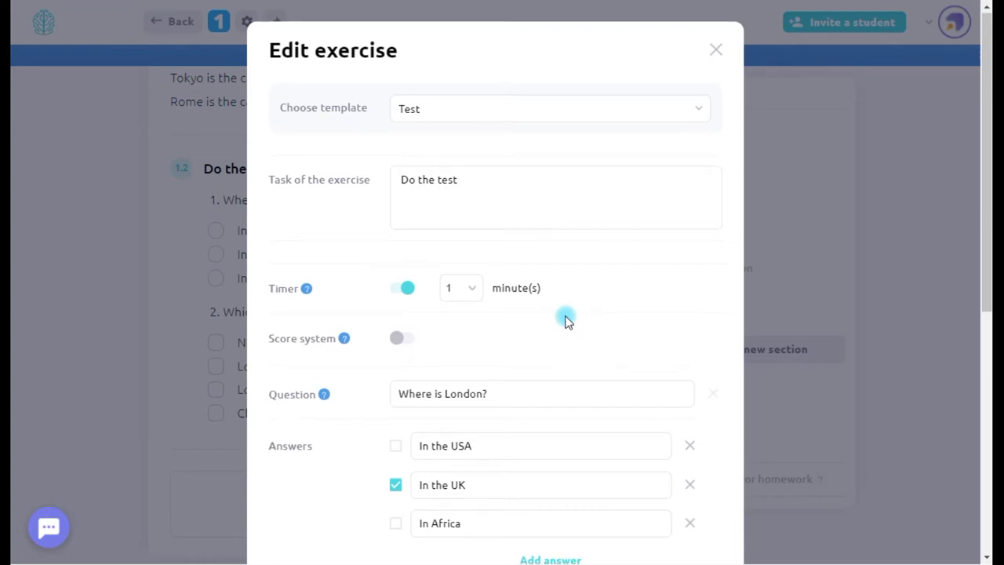
Step: Enable the score system, keep 1 point for the London question, give the USA cities question 3 points and save the changes
scroll(565, 318, down, 5)
scroll(565, 318, up, 4)
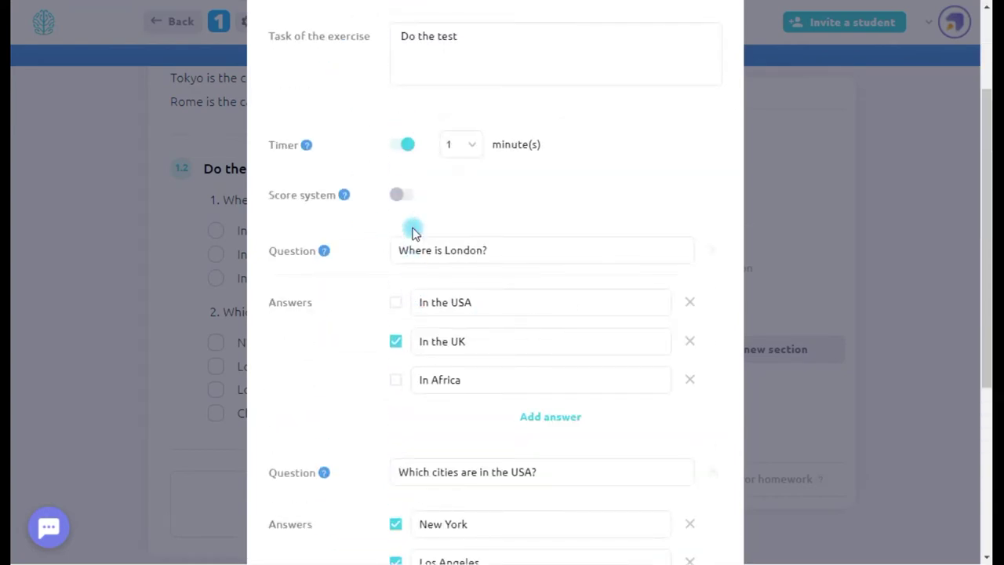
click(402, 194)
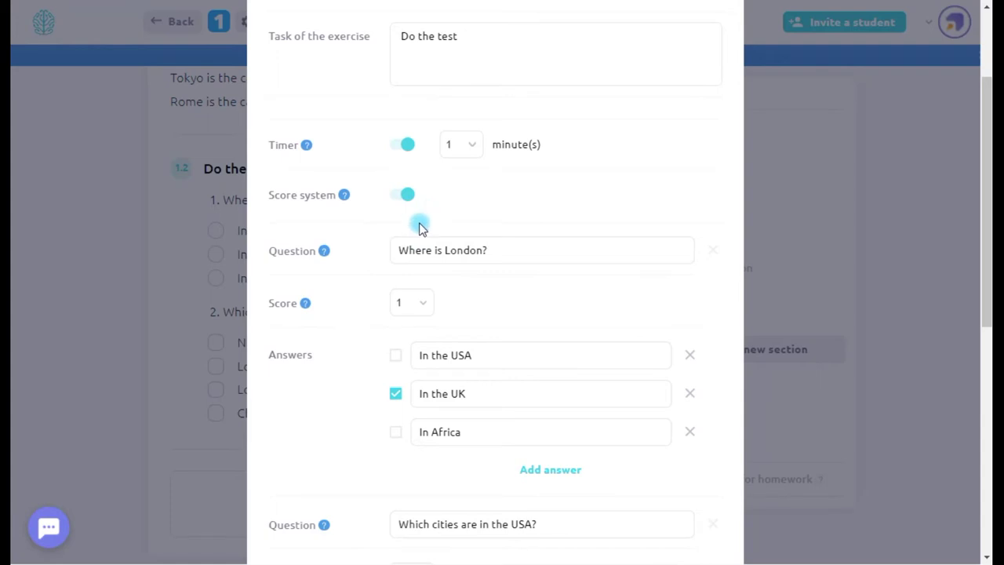
click(419, 312)
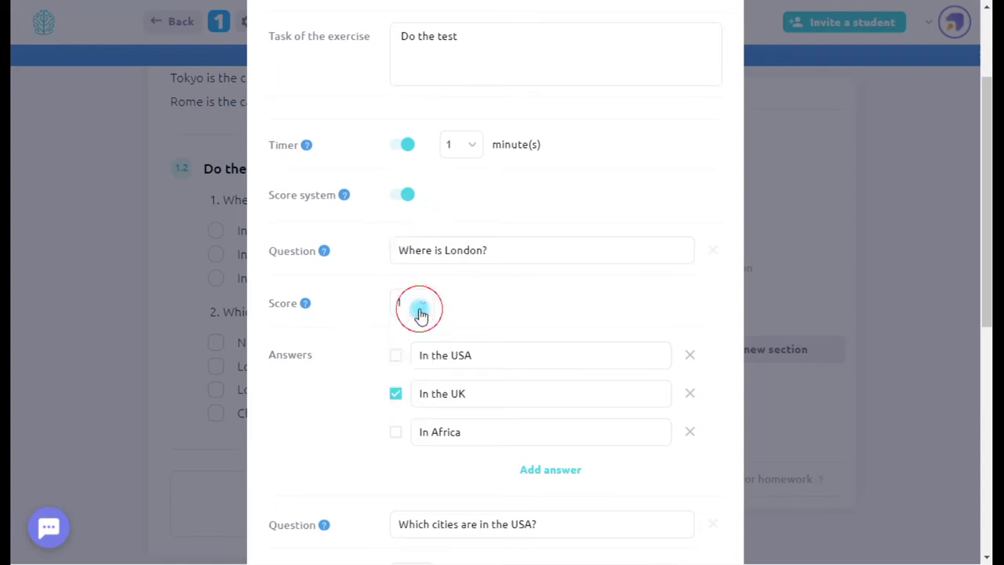
click(419, 312)
scroll(419, 318, down, 3)
click(402, 373)
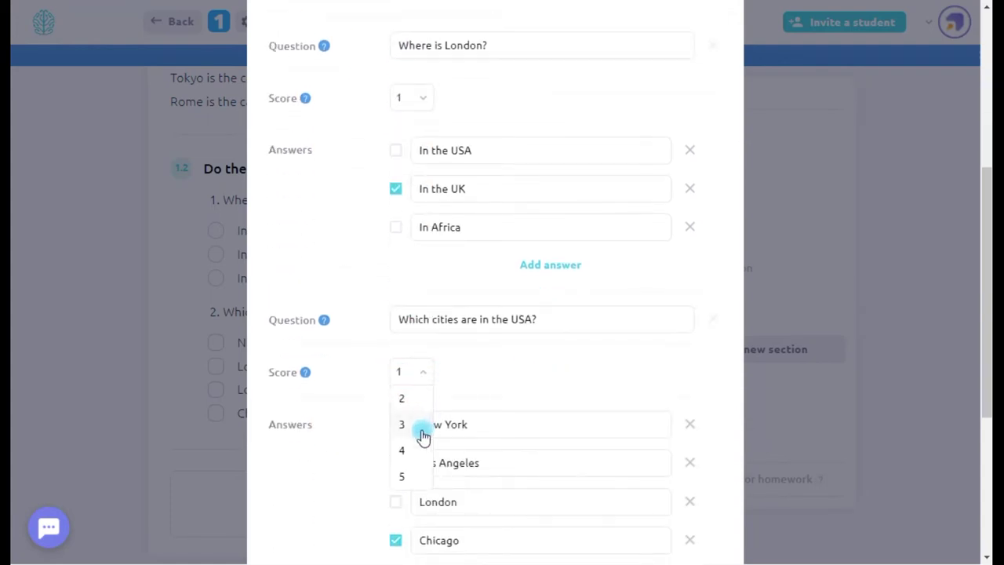
click(417, 427)
scroll(429, 426, down, 2)
scroll(429, 428, down, 1)
scroll(428, 428, down, 1)
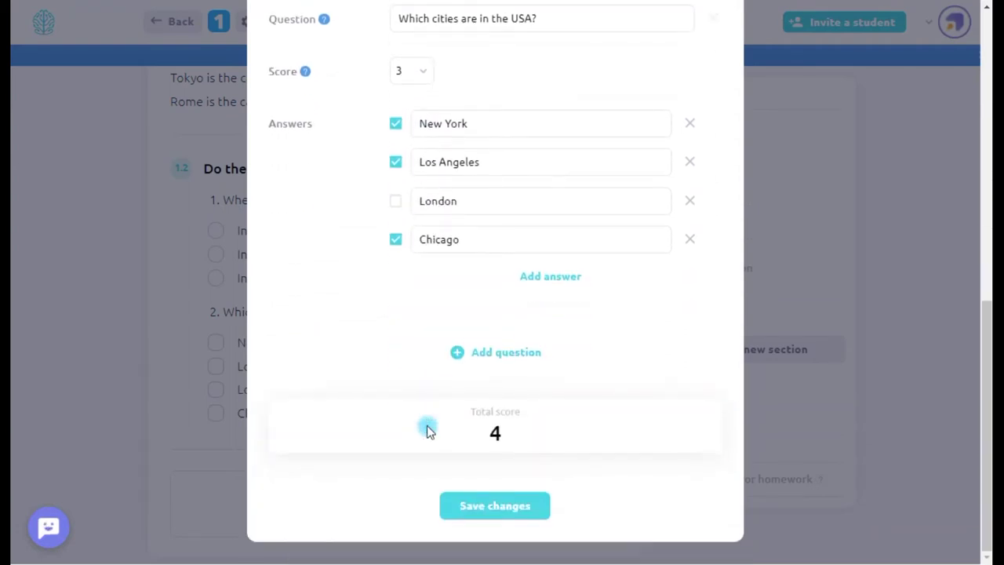
click(506, 506)
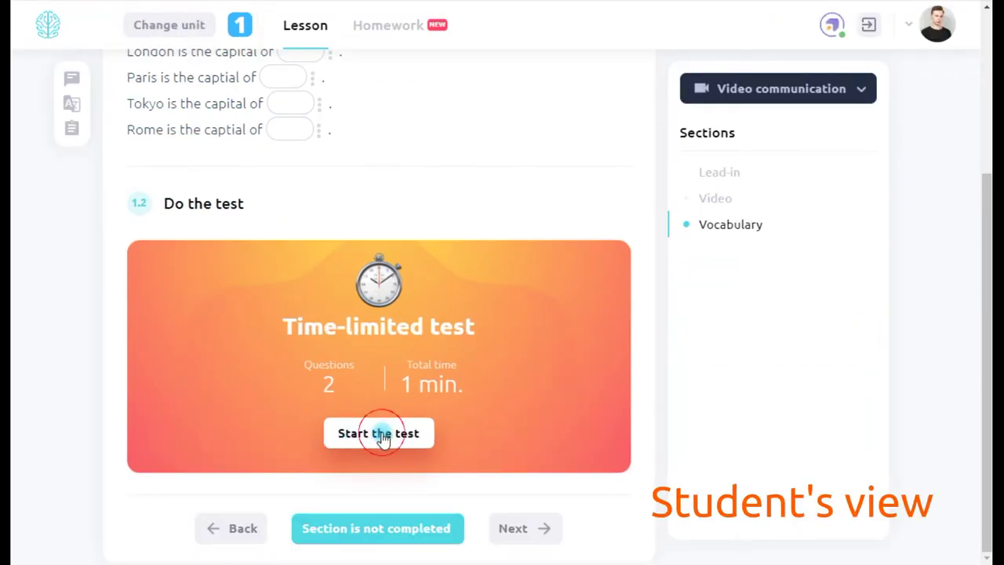
Step: In the student's view, take the time-limited test, answering In the UK and New York, Los Angeles and Chicago, and finish it
click(381, 436)
click(554, 385)
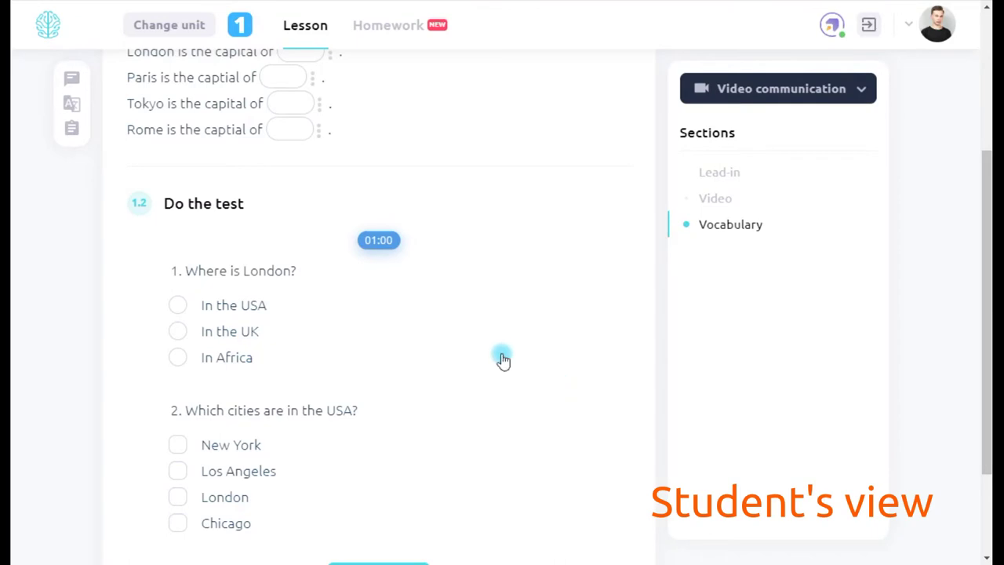
click(178, 332)
scroll(180, 345, down, 2)
click(179, 346)
click(180, 370)
click(180, 423)
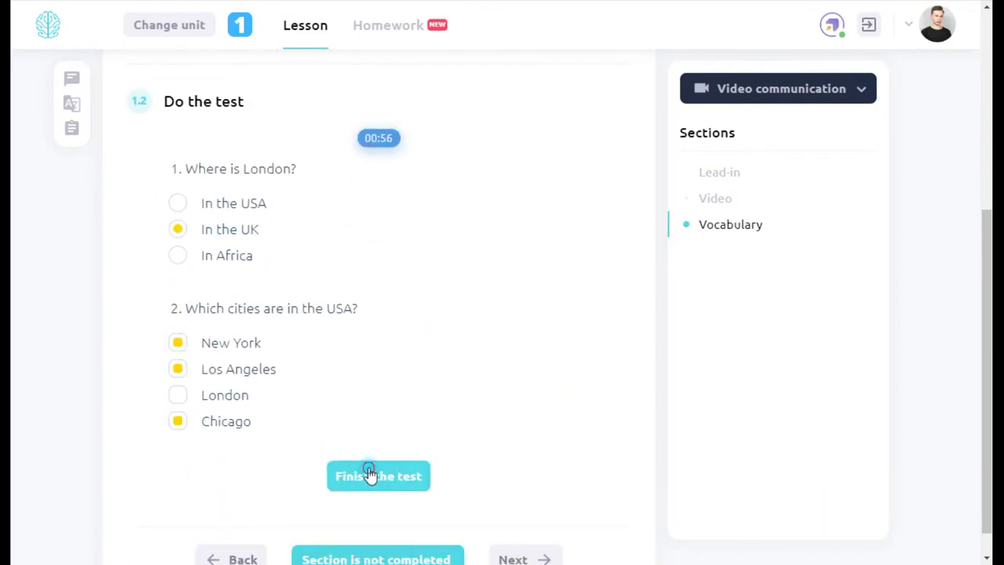
click(370, 473)
click(603, 391)
scroll(262, 202, down, 2)
scroll(270, 205, up, 2)
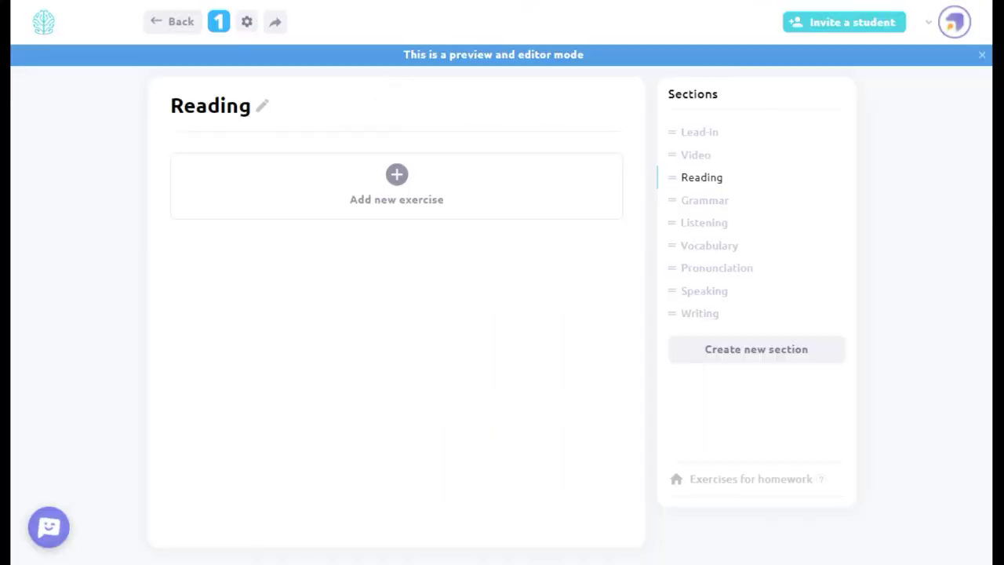
Step: Create an Article exercise in the Reading section with the task "Read and translate" and the heading "London Buses"
click(408, 200)
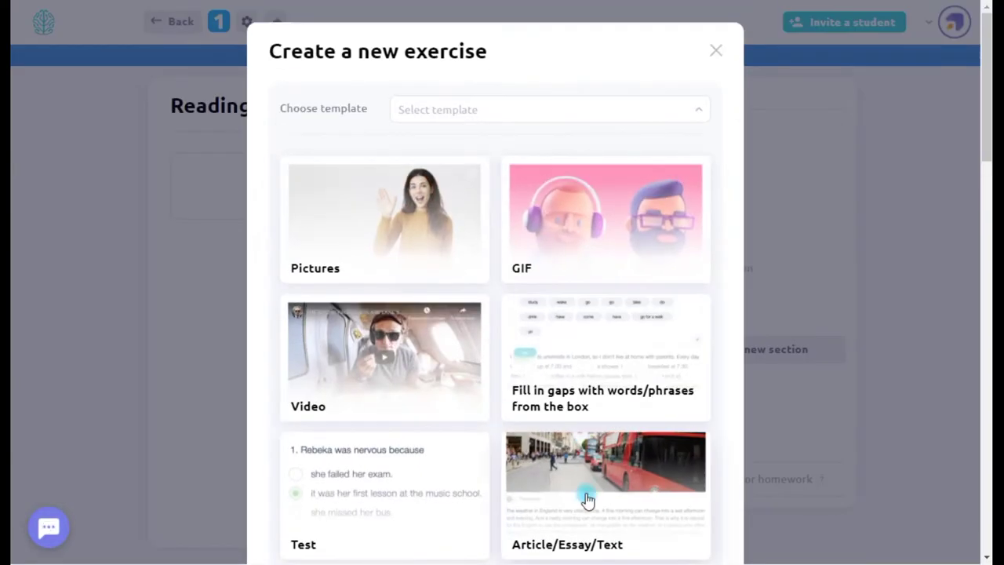
click(586, 497)
click(452, 325)
text(Read and translate)
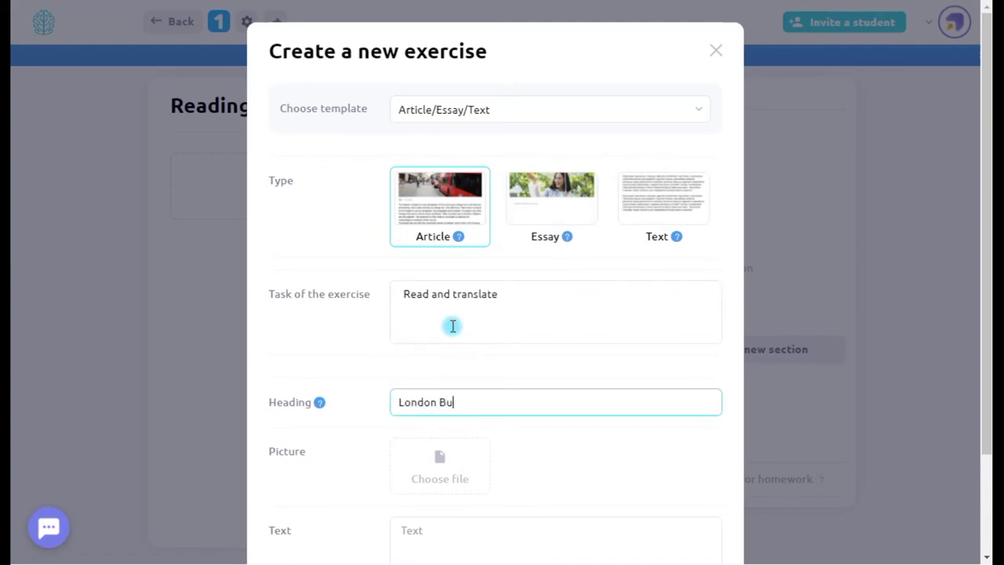
Step: Attach the "busses" image as the article's picture
click(459, 473)
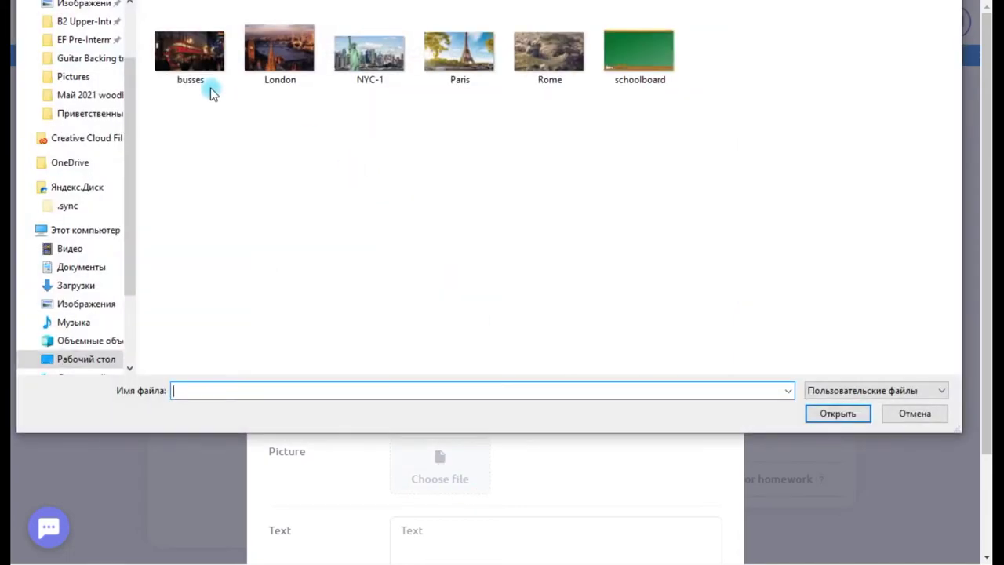
click(210, 84)
click(829, 415)
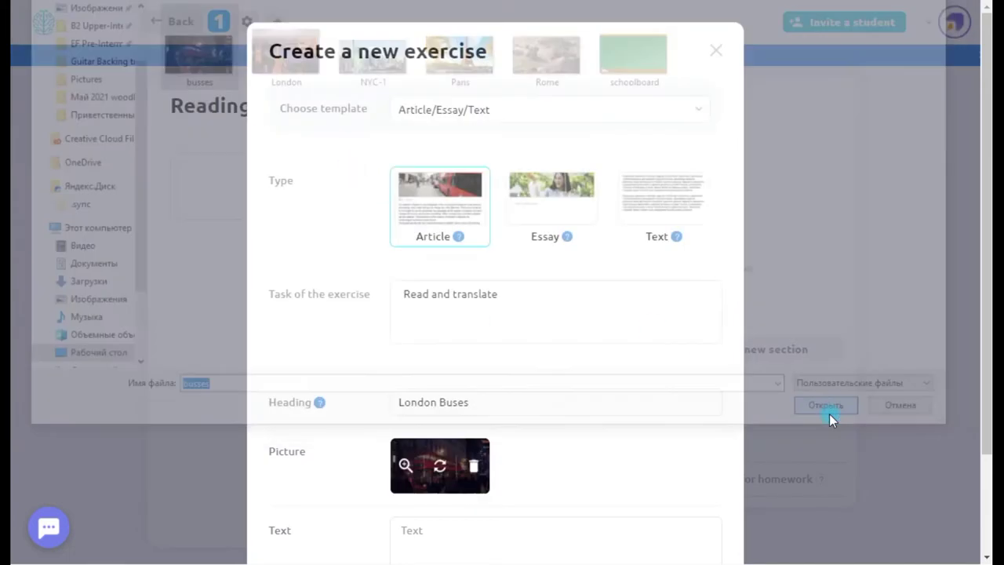
Step: Fill the article text with the paragraph on London's iconic double-decker buses and the bulleted facts about payment, fares, night buses and tours
click(506, 429)
scroll(506, 426, down, 1)
click(496, 415)
text(London's iconic double-decker buses are a convenient and cheap way to travel around the city, with plenty of sightseeing opportunities along the way.  • London buses are all cashless, so you need an Oyster card, Travelcard or contactless payment. • Bus fare is £1.55 and a day of bus-only travel will cost a maximum of £4.65. • You can hop on unlimited buses or trams for free within one hour of touching in for your first journey. • Night buses run all night between the close of the Tube and the start of daytime bus services. • There are several different London tours by bus.)
scroll(496, 415, down, 2)
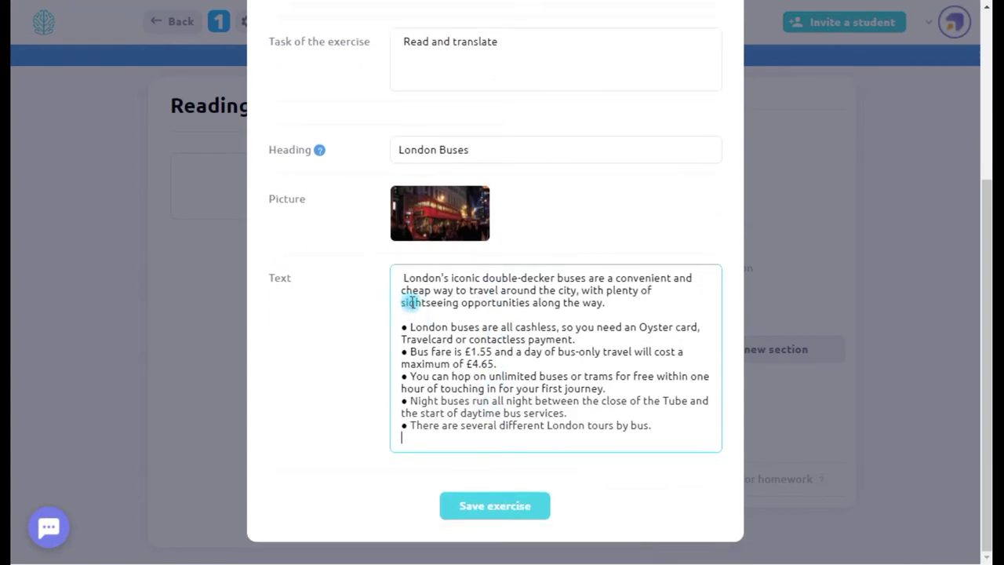
Step: Make the article's opening paragraph bold and italicise the word "Oyster" in the first bullet
drag(398, 280, 610, 323)
click(427, 321)
click(620, 319)
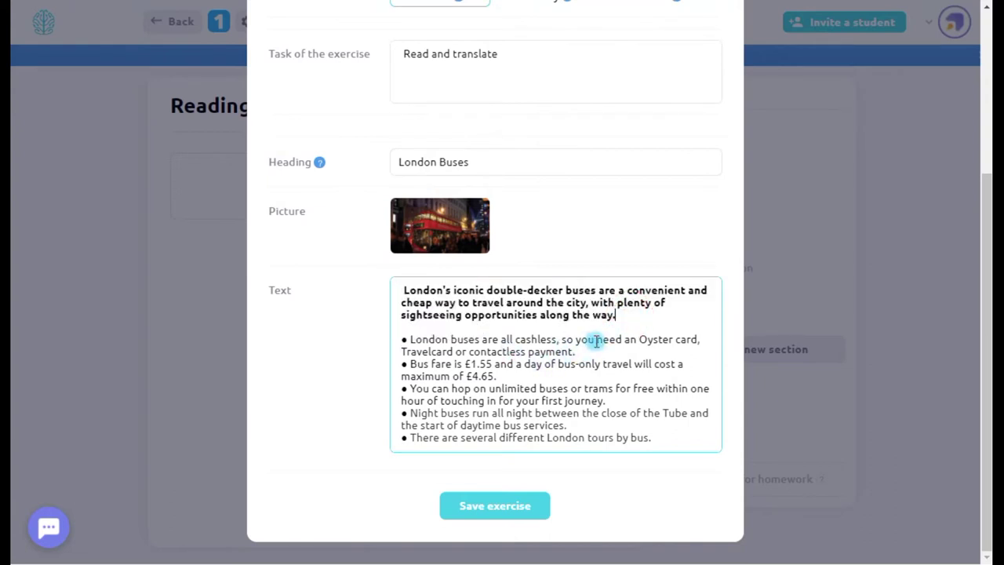
double_click(658, 346)
click(695, 375)
click(537, 345)
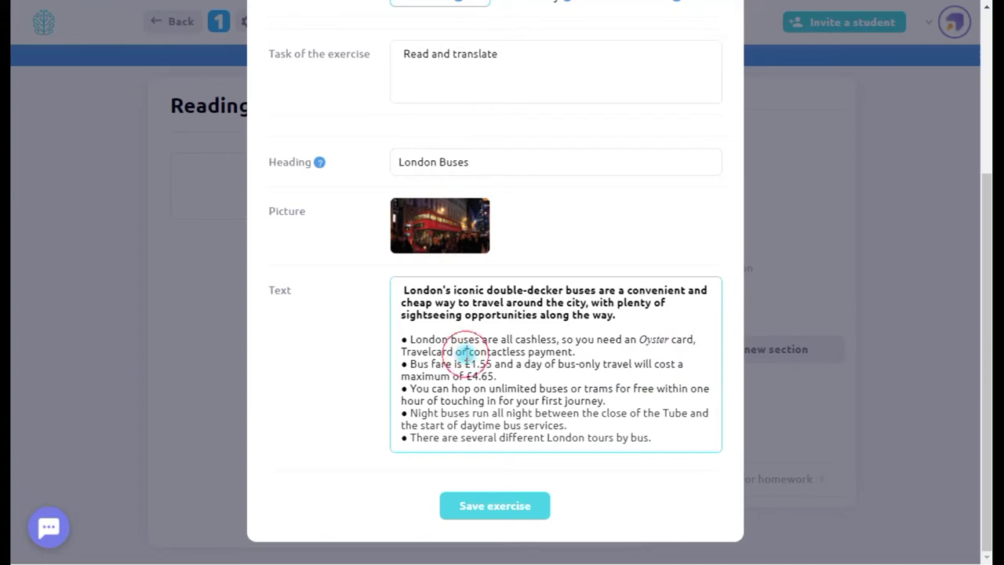
Step: Underline "contactless payment" and strike through "Travelcard" in the article's first bullet
drag(468, 353, 575, 353)
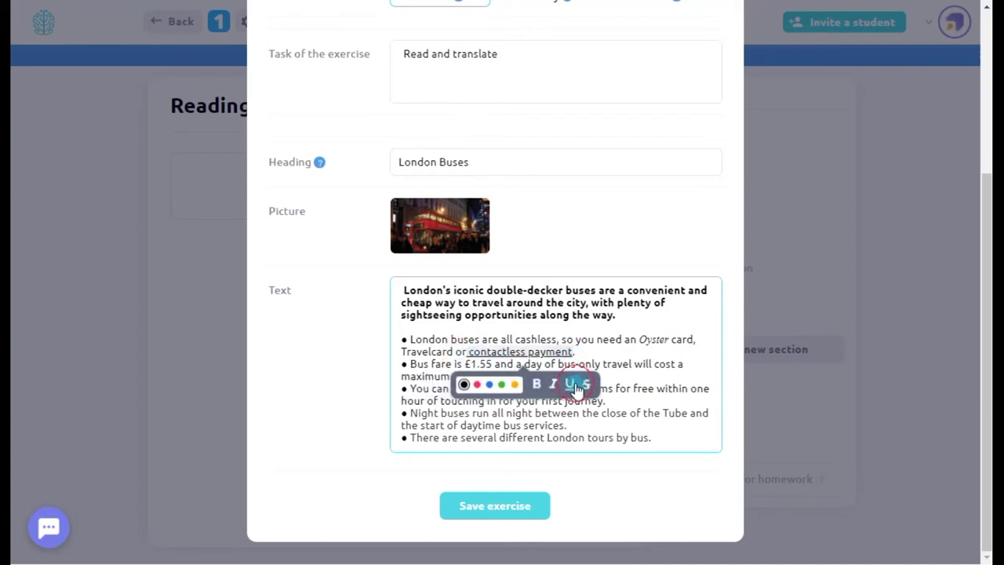
double_click(426, 351)
click(502, 384)
Step: Colour the article's bold opening paragraph blue
drag(618, 317, 402, 290)
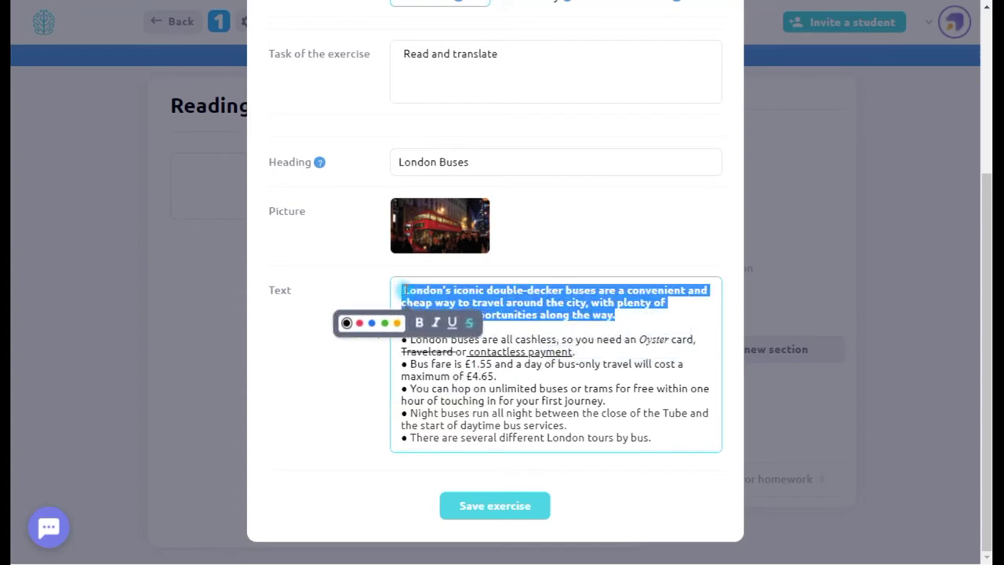
click(378, 325)
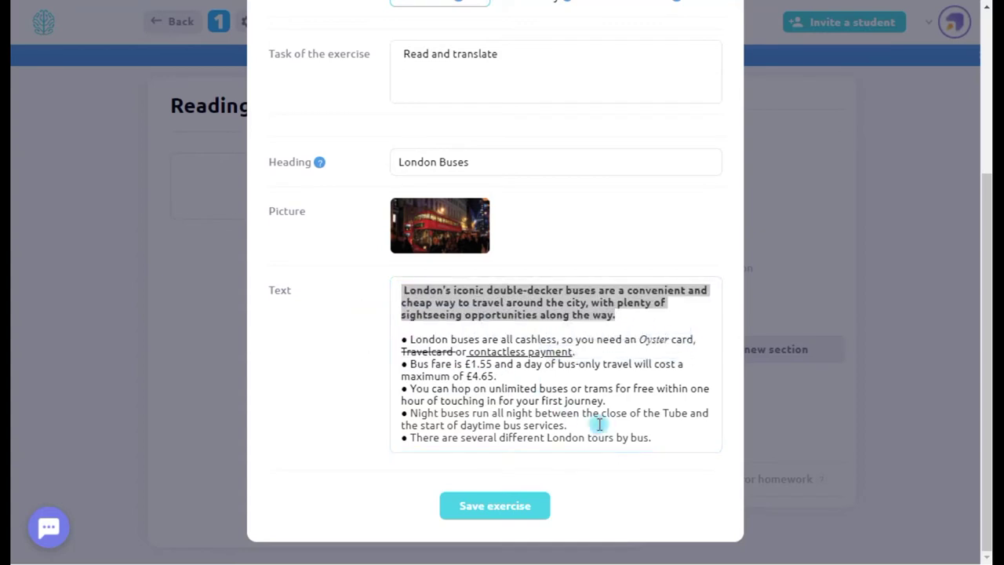
Step: Add three bus emojis below the last bullet of the article text, separated from it by a blank line
click(673, 445)
key(Return)
key(Return)
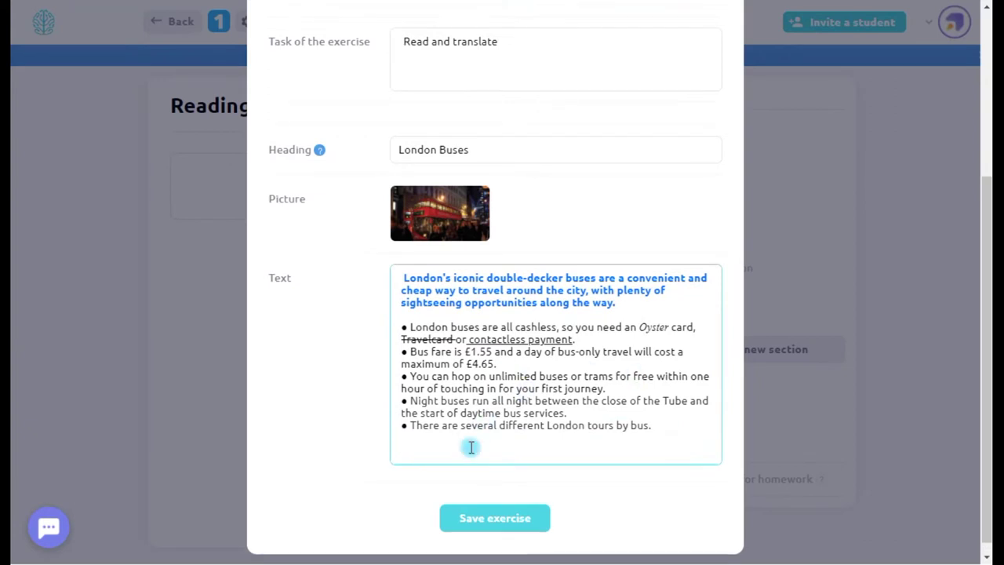
right_click(462, 453)
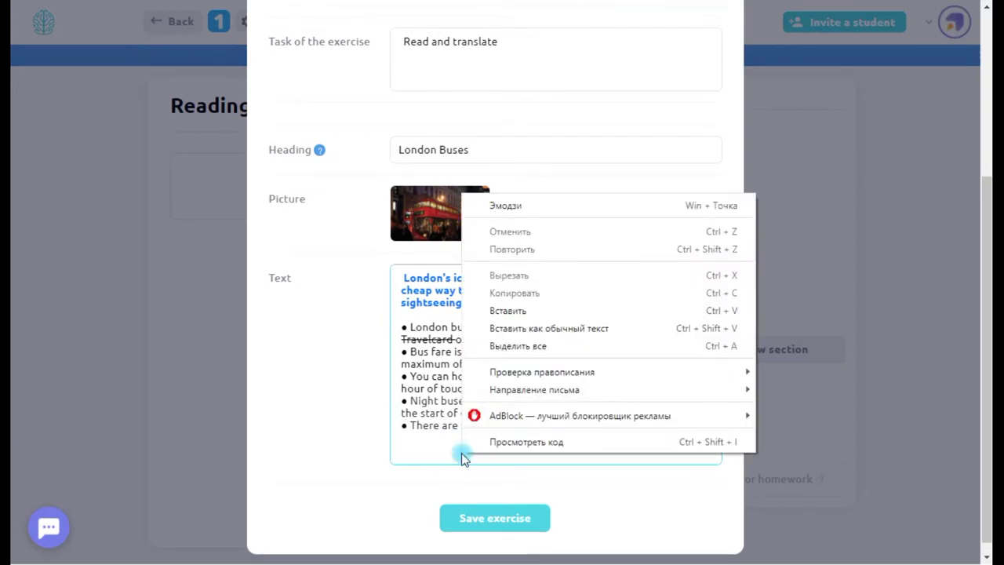
click(502, 206)
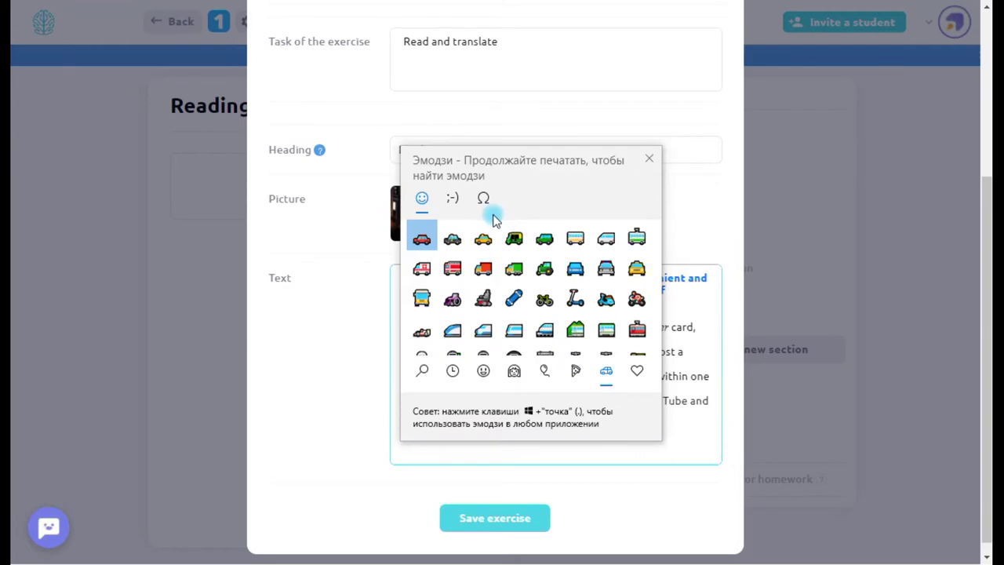
click(576, 239)
click(577, 241)
click(575, 239)
click(690, 439)
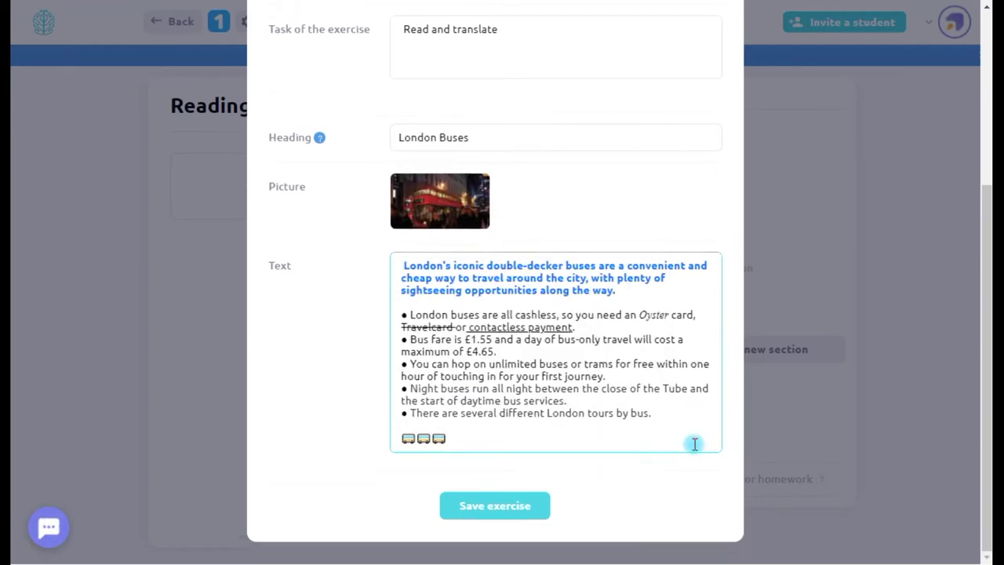
Step: Colour the last bullet about London tours by bus orange and save the article exercise
drag(653, 414, 405, 414)
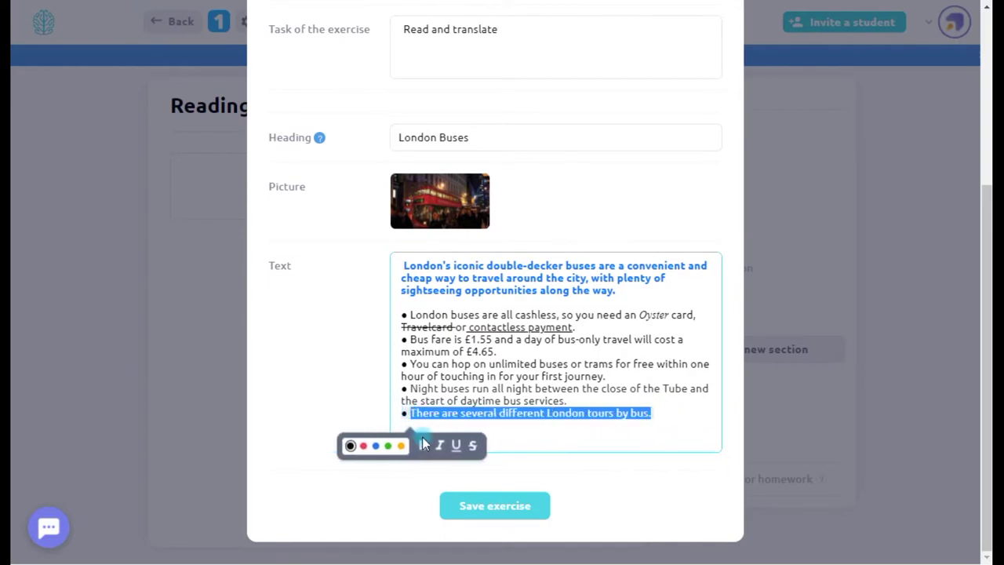
click(401, 445)
click(594, 411)
click(507, 503)
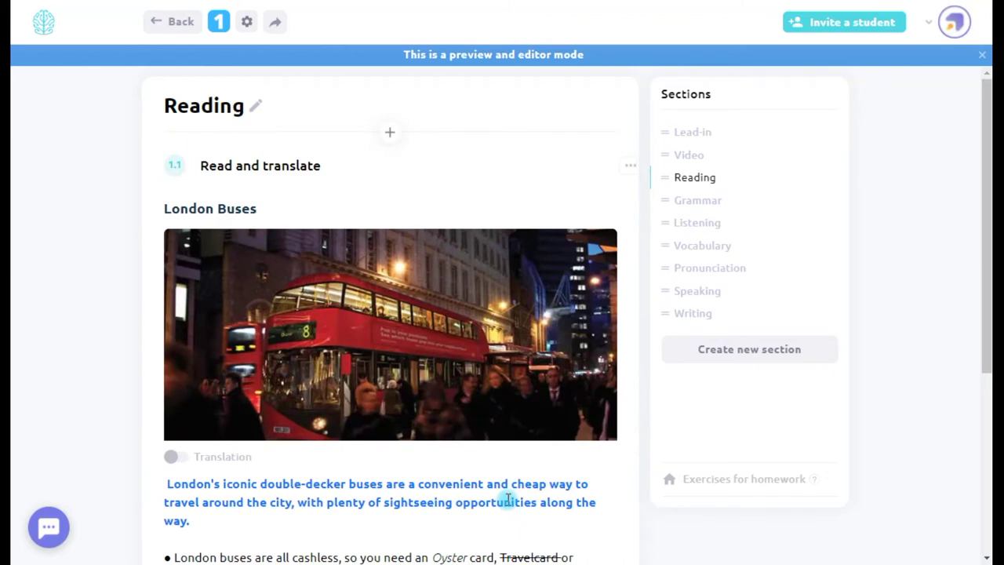
Step: Turn on the translation view for the saved "London Buses" article
scroll(508, 500, down, 3)
scroll(508, 506, up, 3)
scroll(509, 506, down, 1)
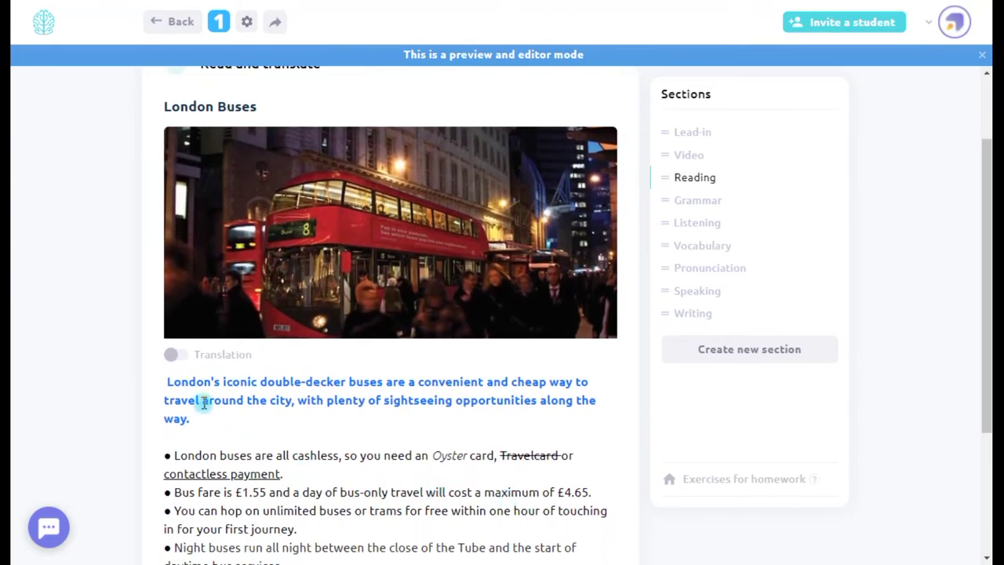
click(177, 358)
scroll(179, 355, down, 1)
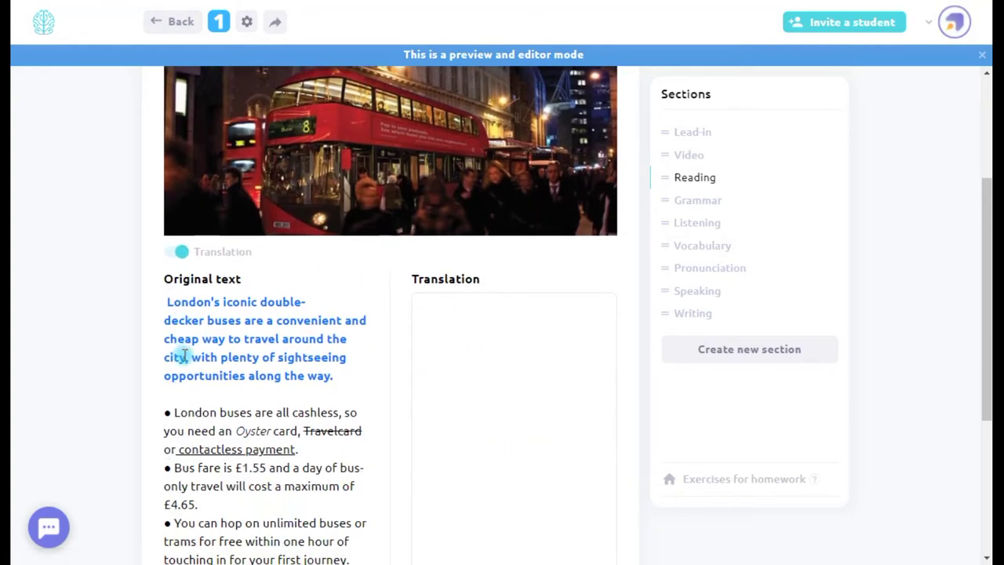
scroll(420, 375, down, 1)
Step: Paste the Russian translation of the bus article into the empty translation field beside the original text
click(467, 249)
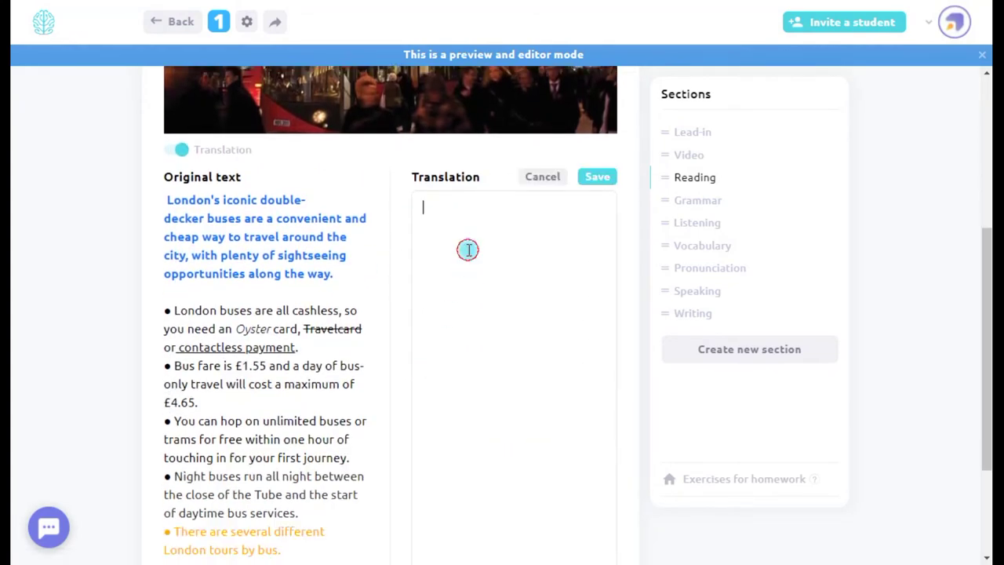
scroll(468, 250, down, 1)
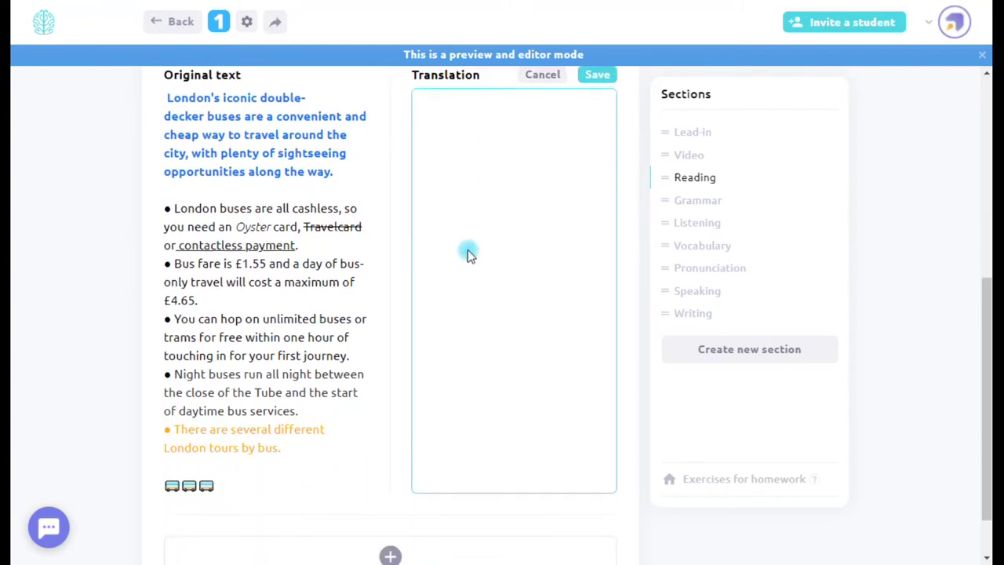
scroll(471, 263, up, 1)
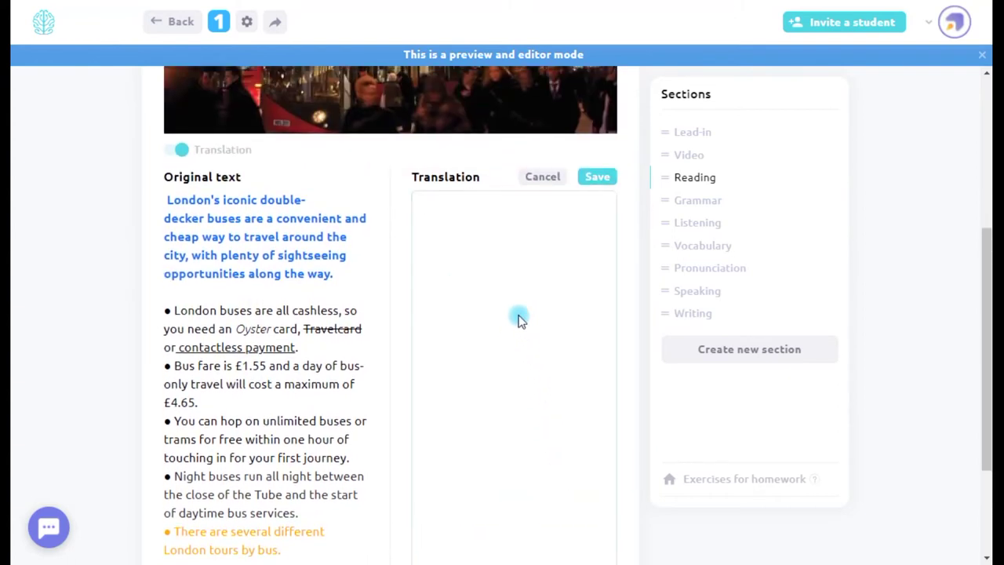
click(453, 212)
key(ctrl+v)
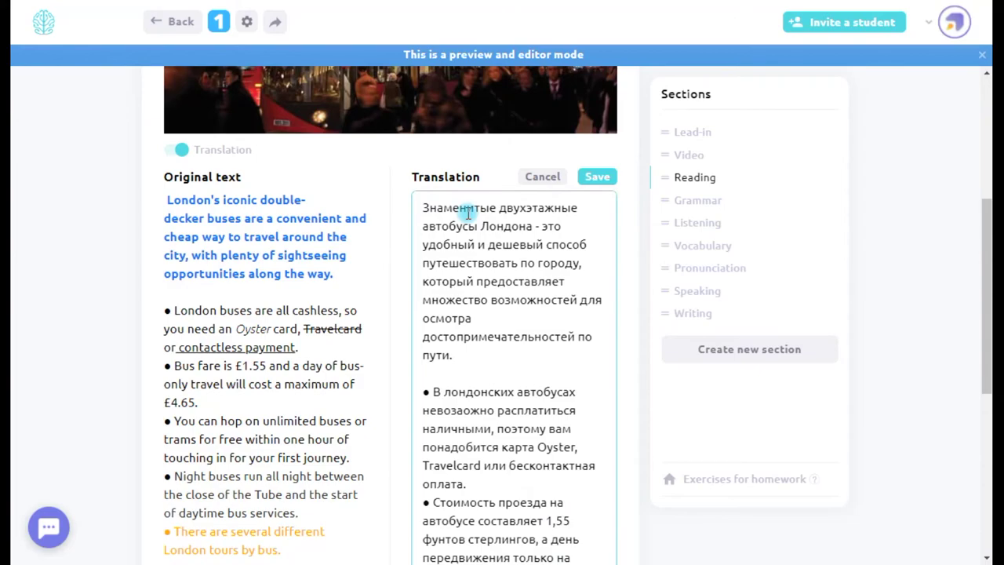
Step: Save the Russian translation of the London buses text in the Reading section
scroll(471, 207, down, 4)
scroll(476, 209, up, 4)
click(569, 182)
scroll(596, 177, down, 5)
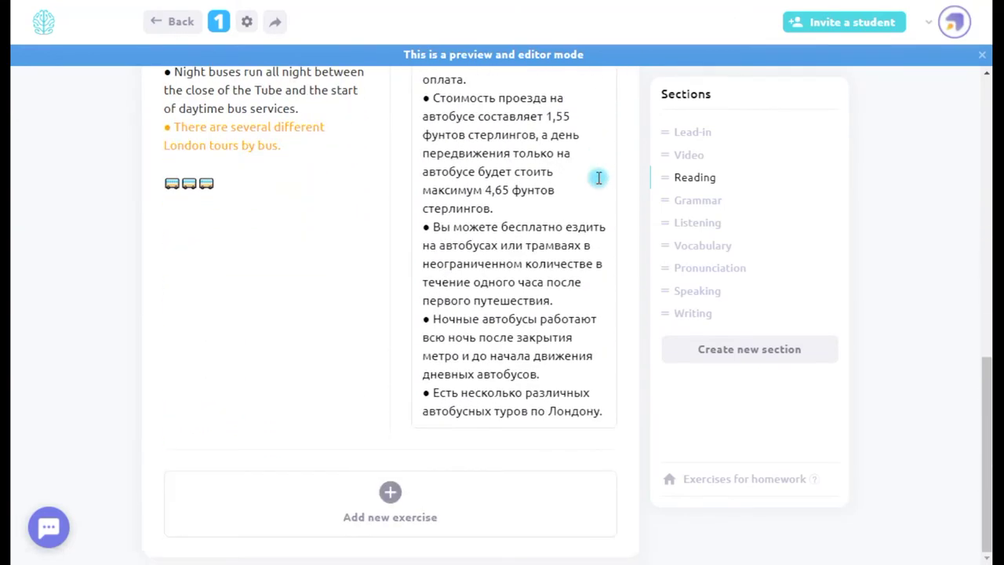
scroll(596, 177, up, 7)
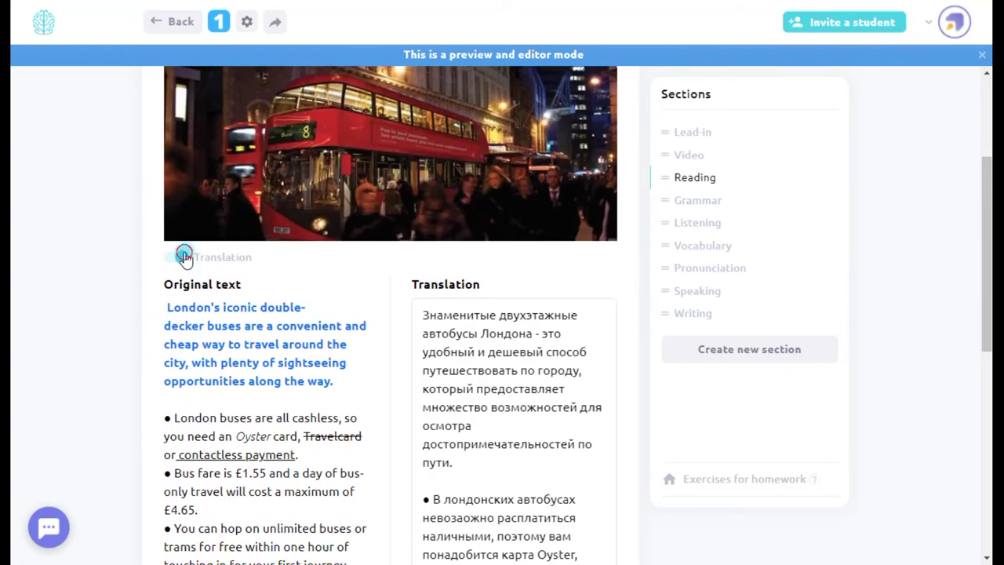
Step: Hide and show the translation of the London buses text again, and compare it with the original
click(178, 258)
scroll(189, 187, down, 2)
click(175, 159)
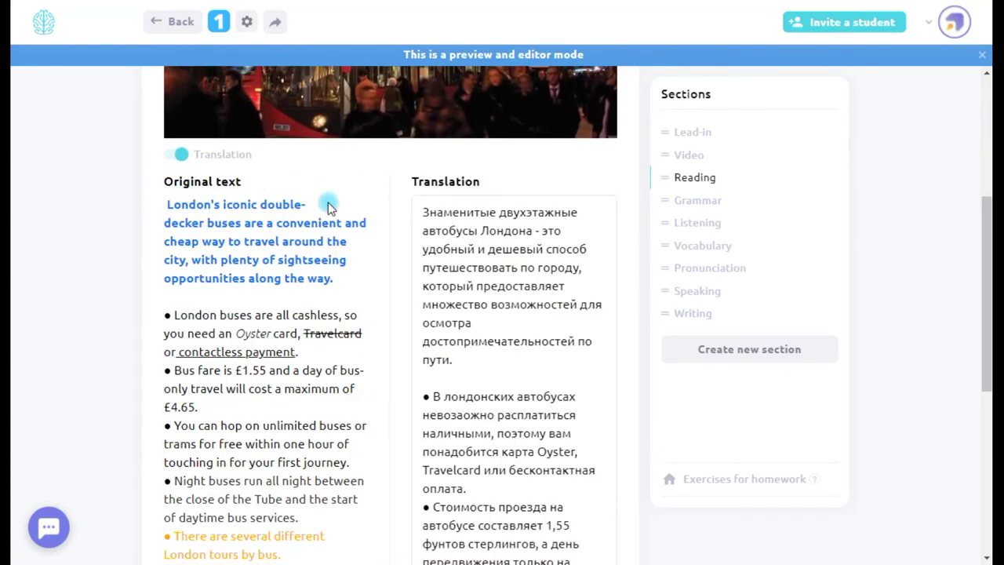
scroll(397, 218, down, 5)
scroll(396, 217, up, 4)
scroll(245, 188, up, 2)
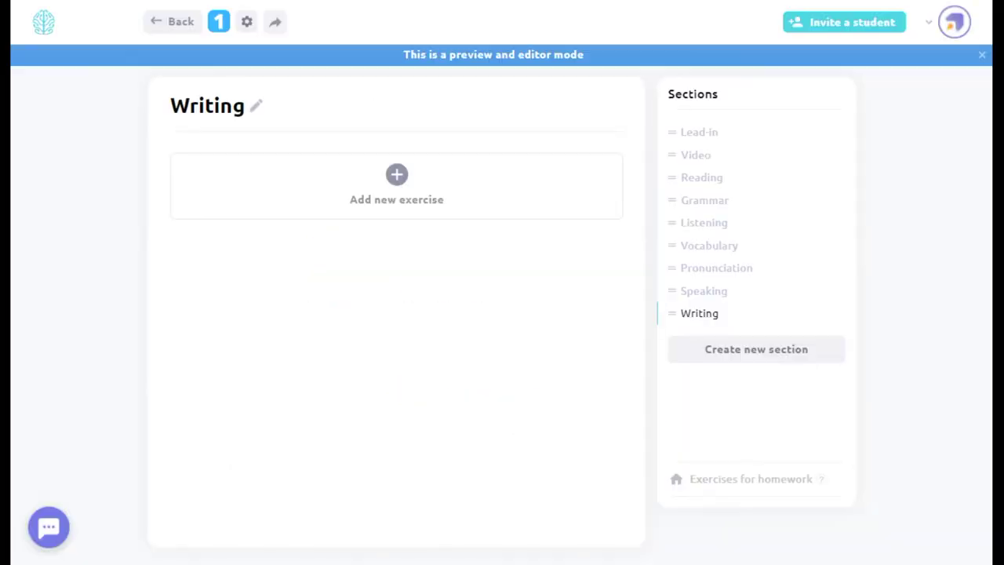
Step: Create an Essay-type exercise in the Writing section with the task "Write an essay" and the heading "Public transport in your city"
click(453, 208)
scroll(518, 291, down, 1)
scroll(580, 432, down, 2)
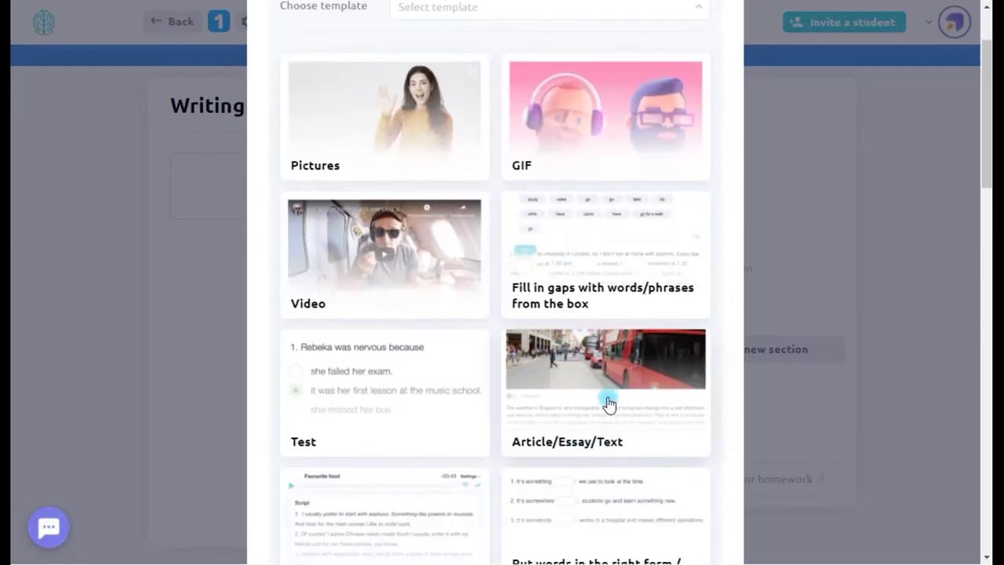
click(607, 404)
scroll(596, 404, up, 2)
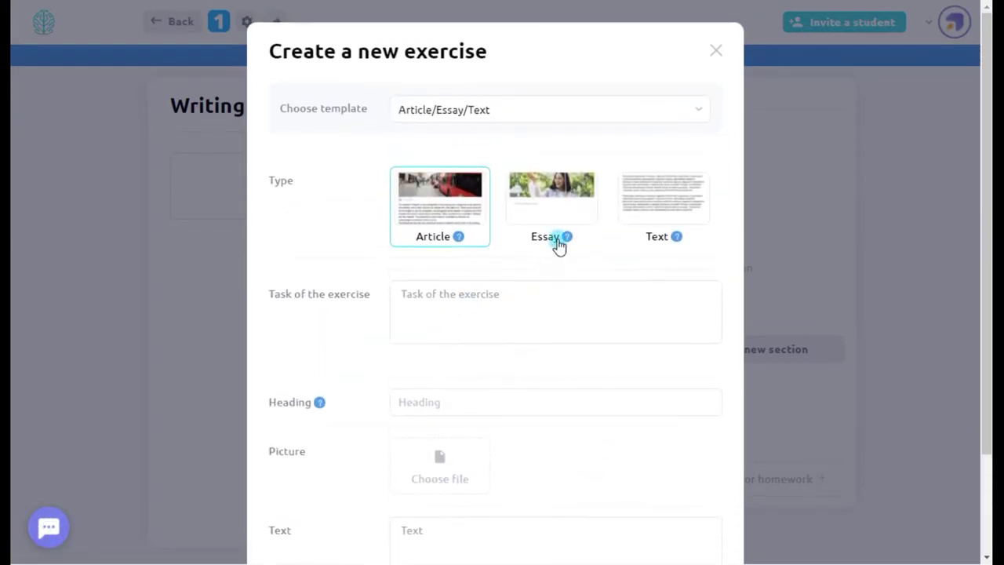
click(558, 212)
click(539, 312)
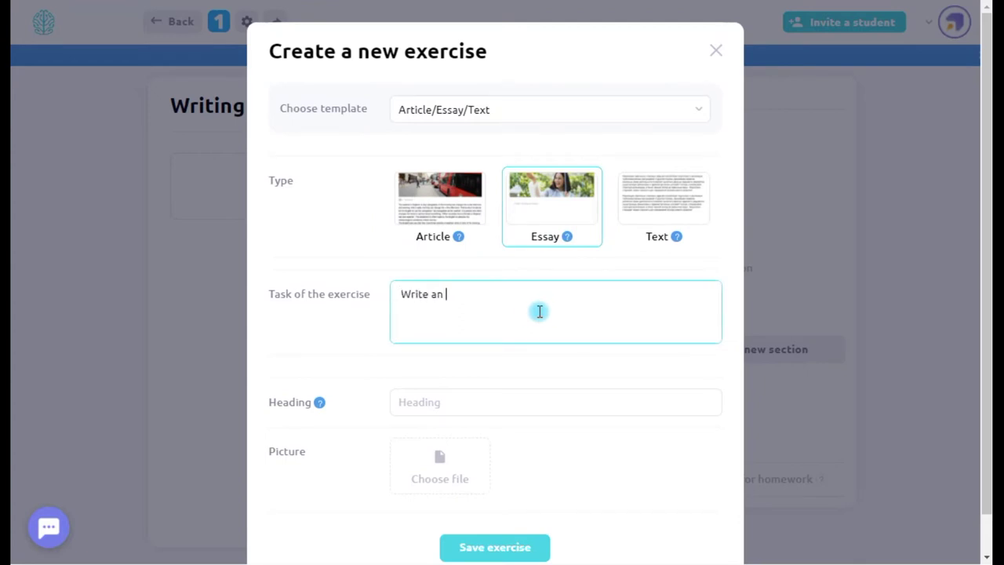
key(Tab)
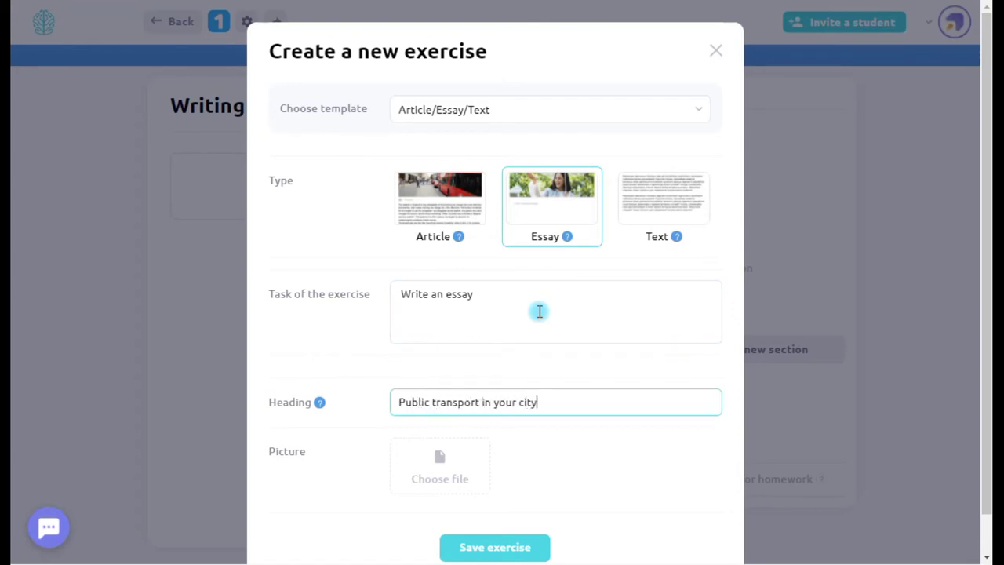
Step: Attach the city public transport picture to the essay exercise and save the exercise
click(480, 451)
click(306, 56)
click(836, 412)
drag(502, 330, 556, 446)
click(503, 525)
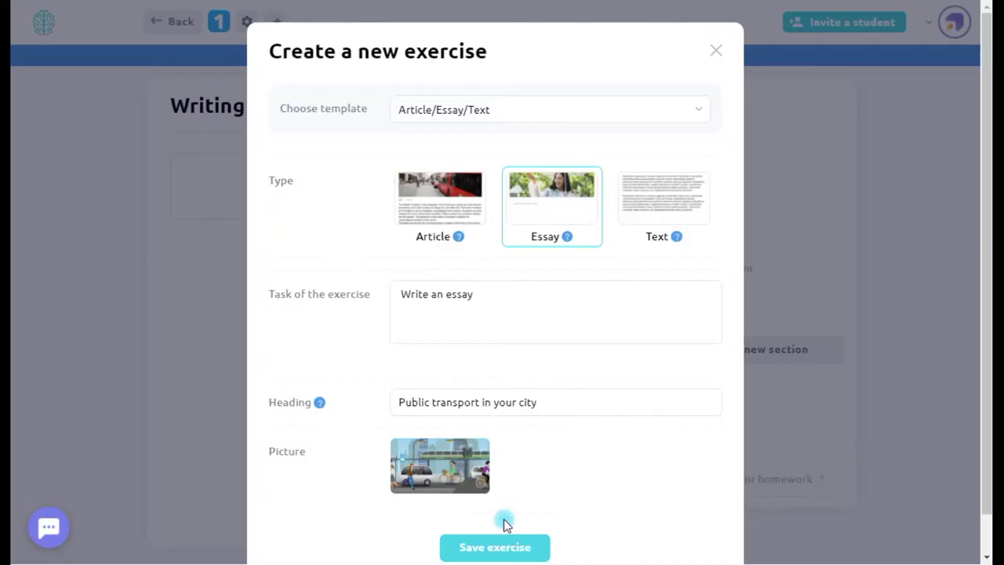
click(495, 546)
Step: Answer with "My city is not very big, so there is no underground. We have buses, trolleybuses and trams. A lot of people also get aroudn by taxi."
scroll(463, 350, down, 1)
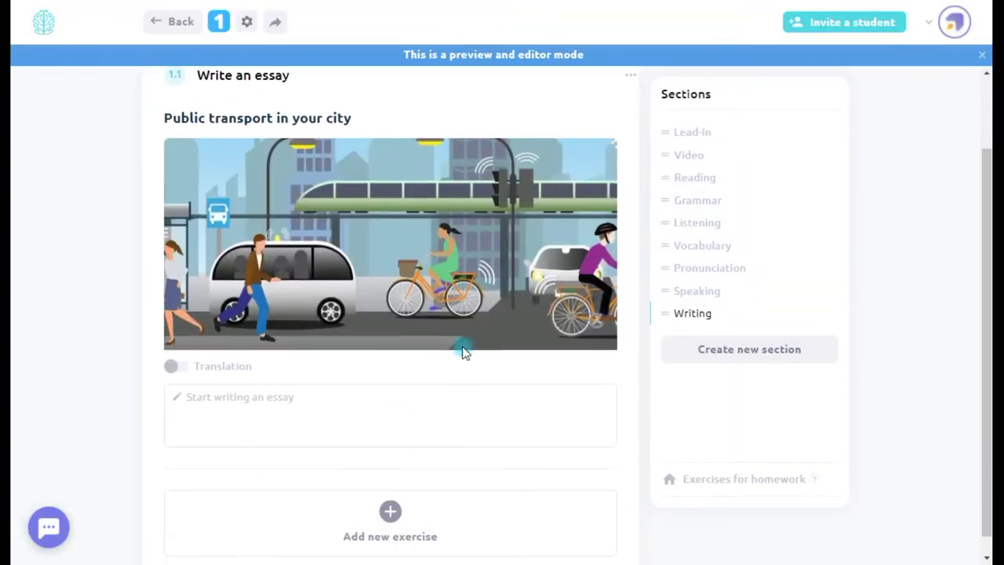
scroll(463, 353, down, 1)
click(357, 377)
text(My city is not very big, so there is no underground.We have buses, trolleybuses and trams. A lot of people also get aroudn by taxi.)
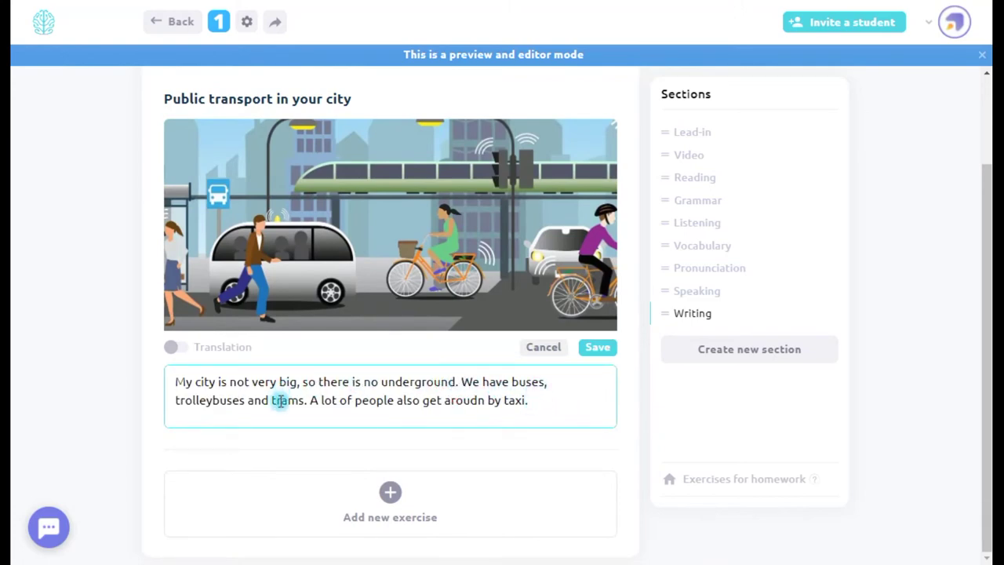
Step: Mark the misspelled "dn" in "aroudn" red, add the comment "Good" in green below the essay, and save
double_click(469, 402)
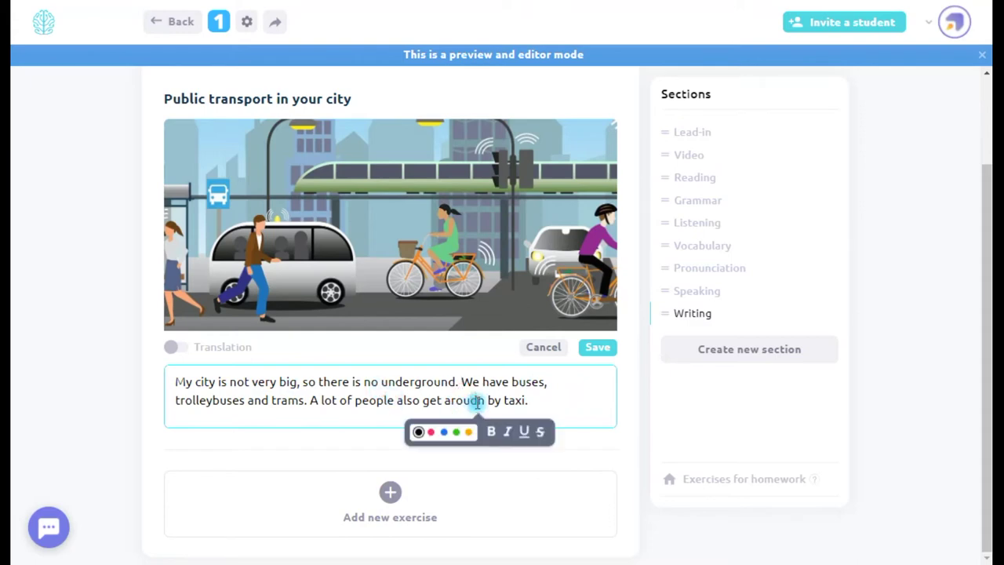
click(436, 432)
click(551, 411)
key(Return)
text(Good)
double_click(190, 437)
click(172, 470)
click(540, 436)
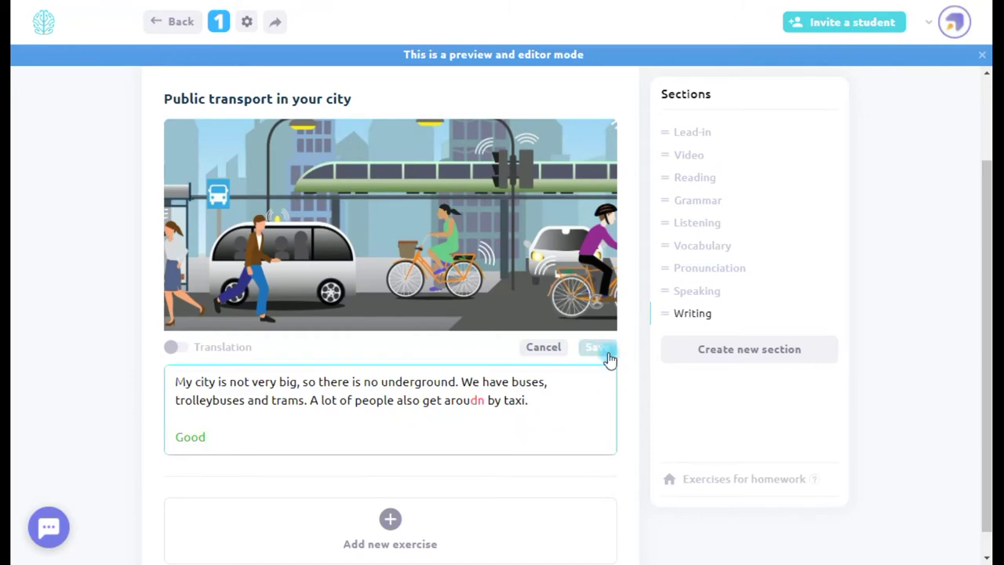
click(607, 355)
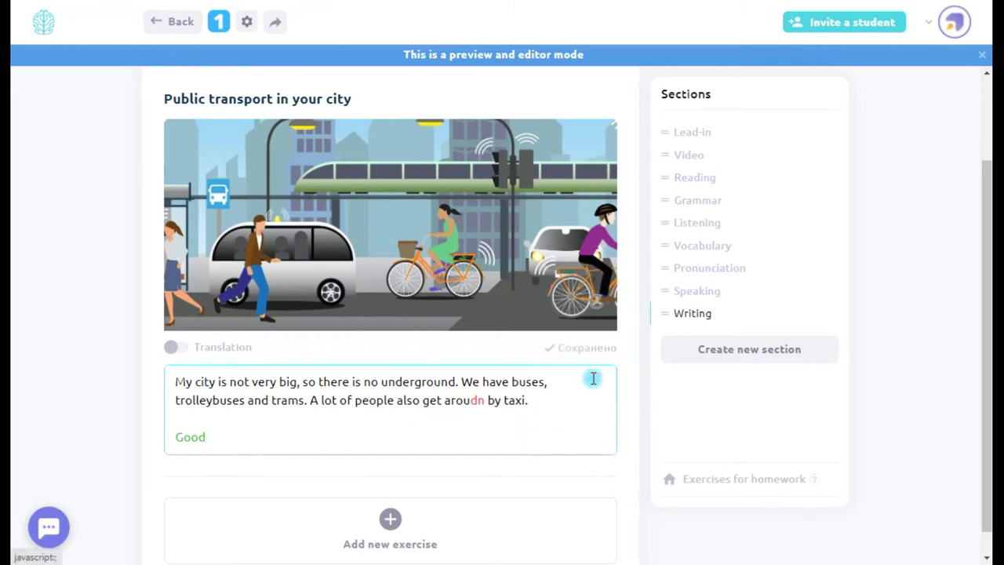
Step: Show the translation field beside the essay and hide it again
click(176, 348)
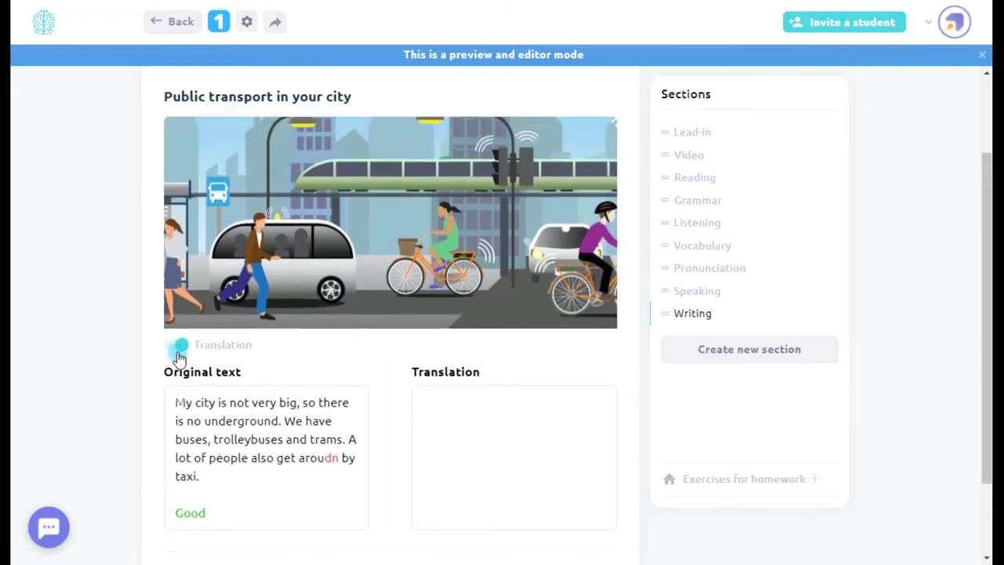
click(177, 350)
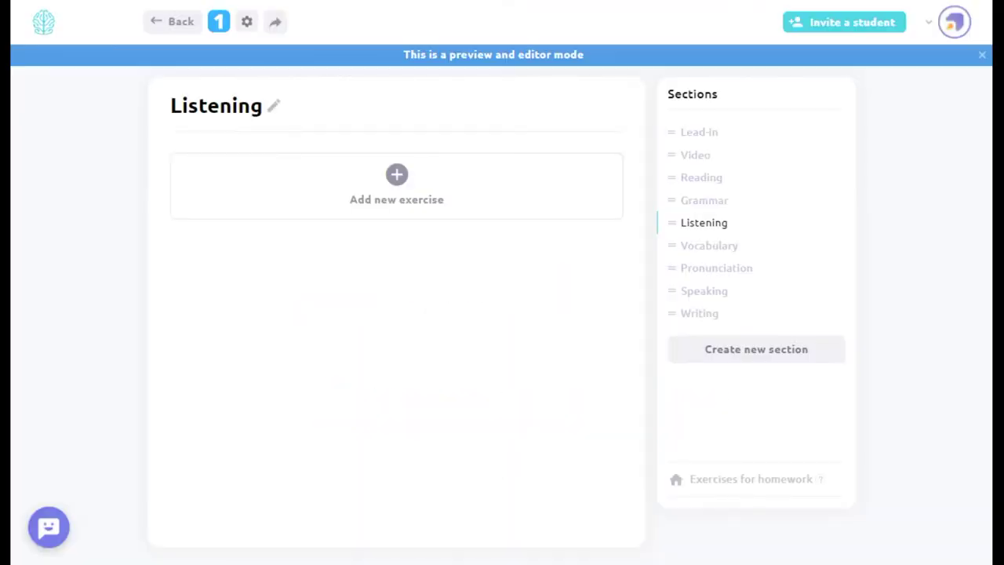
Step: Create an Audio & Script exercise in the Listening section with the task "Listen to the audio"
click(376, 196)
scroll(346, 376, down, 5)
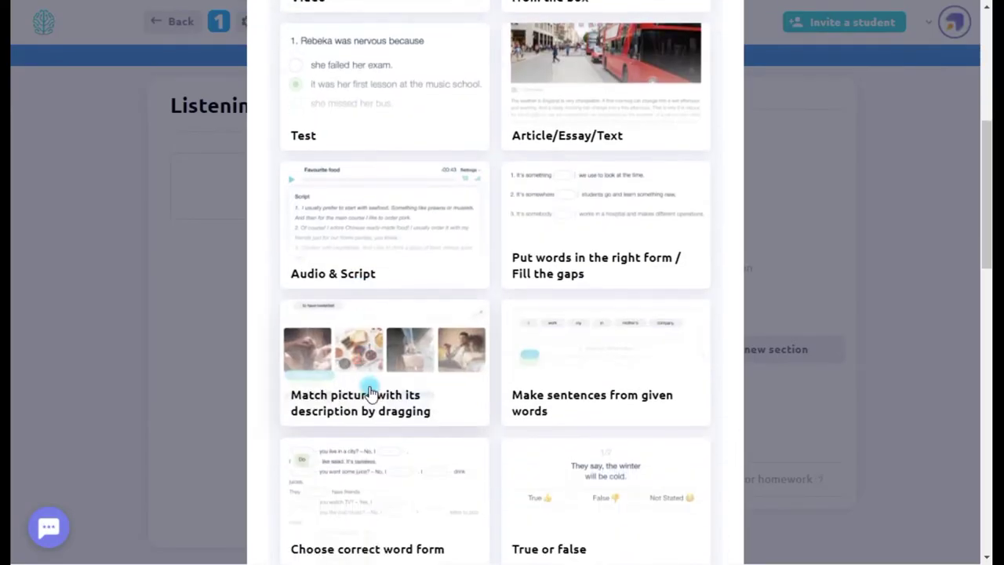
click(373, 245)
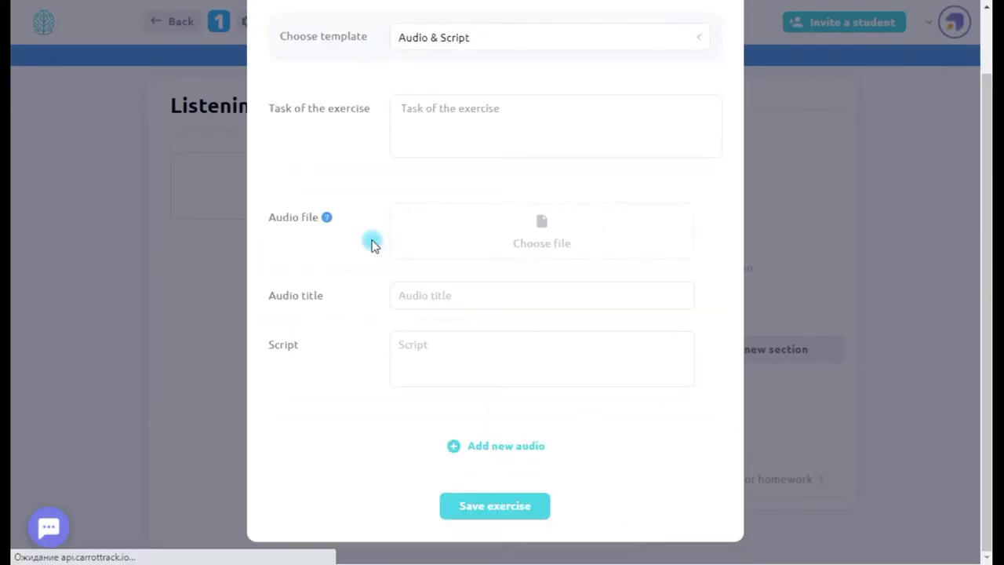
scroll(463, 180, up, 2)
click(454, 198)
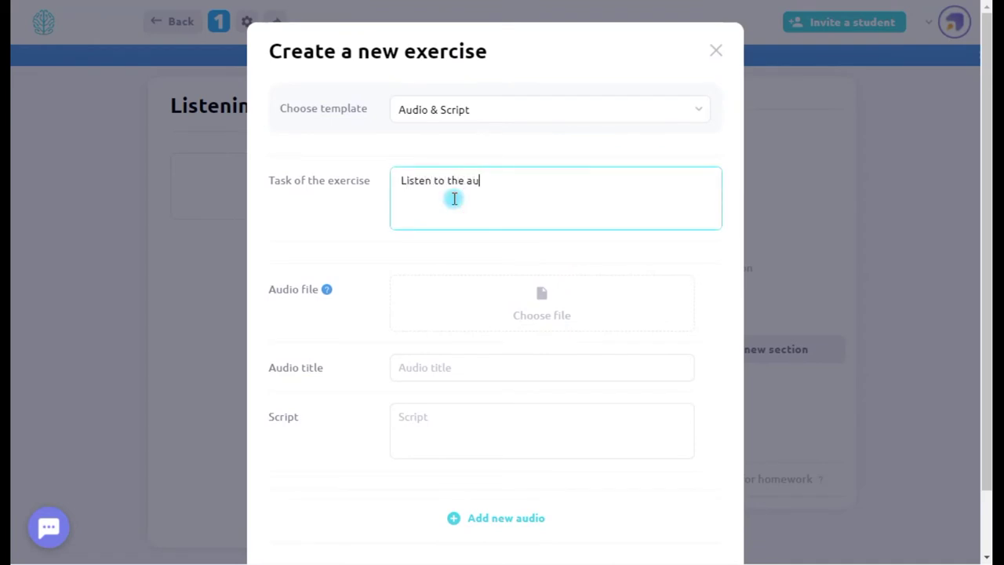
Step: Upload the "Living in London" audio file to the listening exercise and remove it again
click(449, 314)
click(255, 164)
click(622, 494)
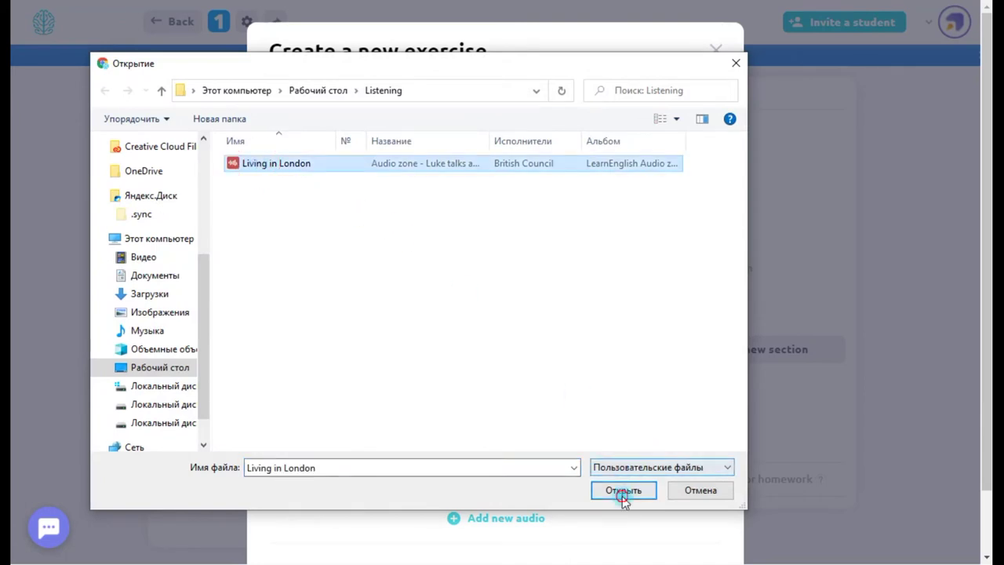
click(685, 298)
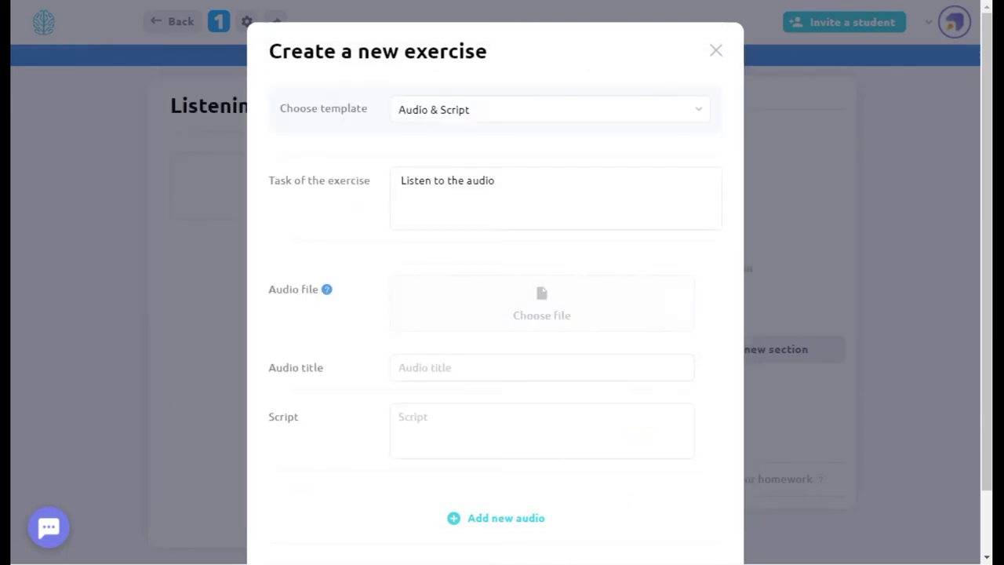
Step: Add the audio file to the listening exercise from its folder window and title it "Living in London"
key(alt+Tab)
drag(212, 204, 585, 295)
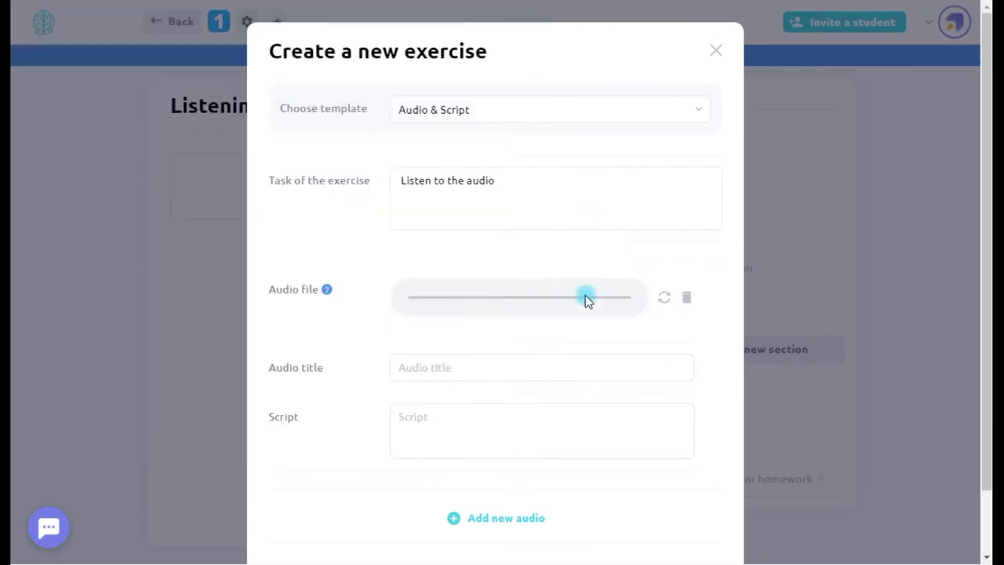
click(502, 374)
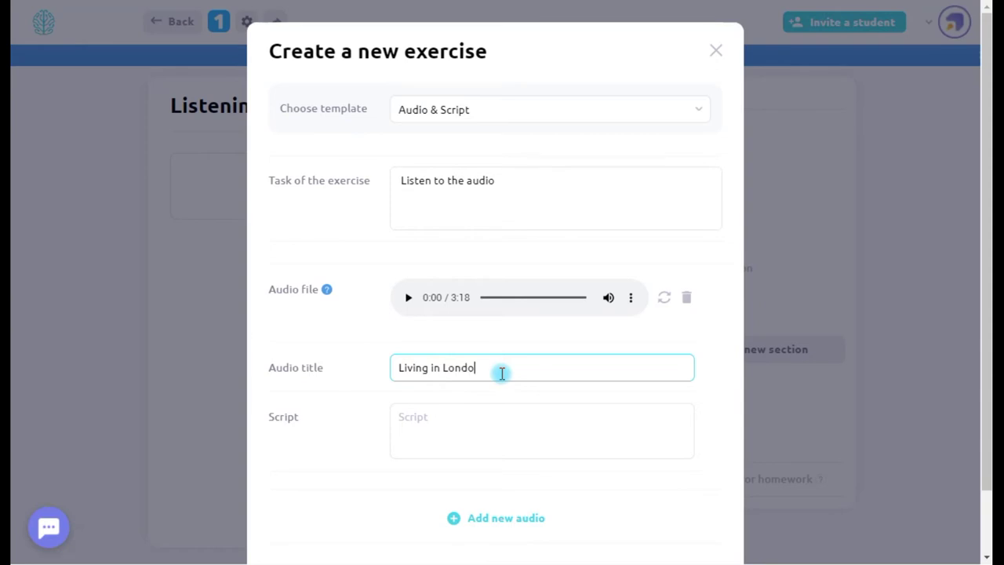
Step: Paste the full interview transcript as the script of the "Living in London" audio
click(437, 419)
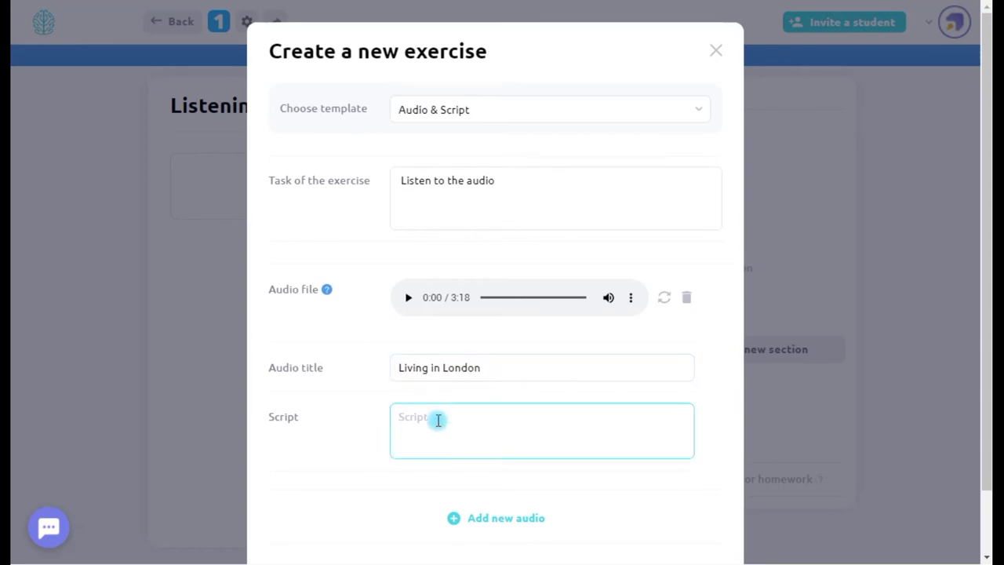
key(ctrl+v)
scroll(503, 434, down, 10)
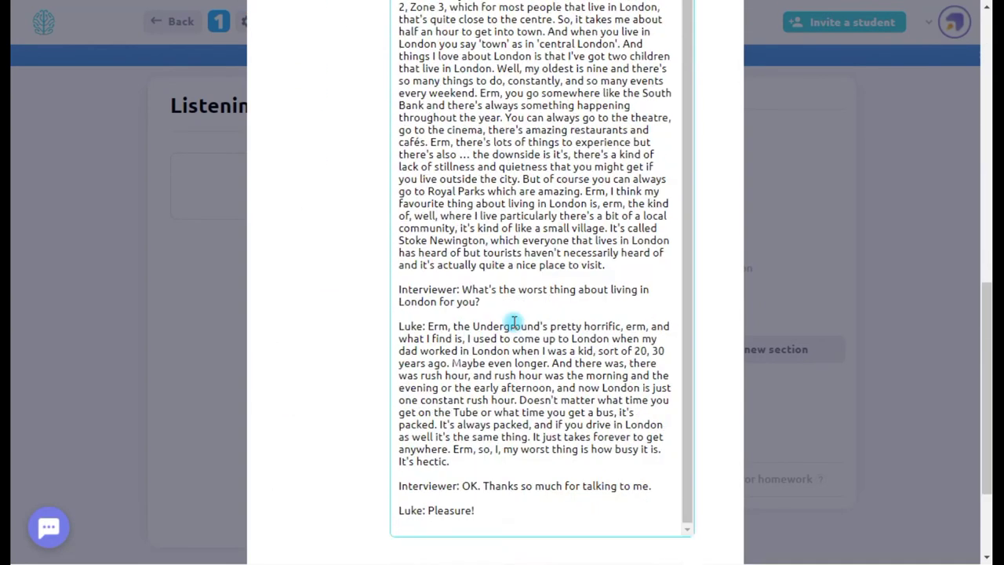
scroll(520, 322, down, 2)
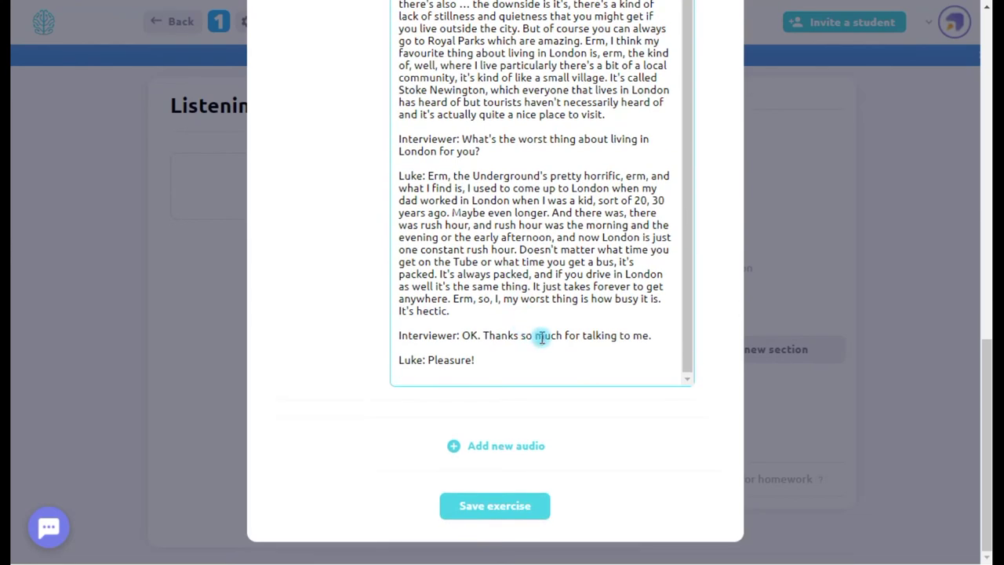
Step: Add a second audio entry with an uploaded file to the listening exercise and remove the whole entry
click(505, 450)
scroll(515, 448, down, 3)
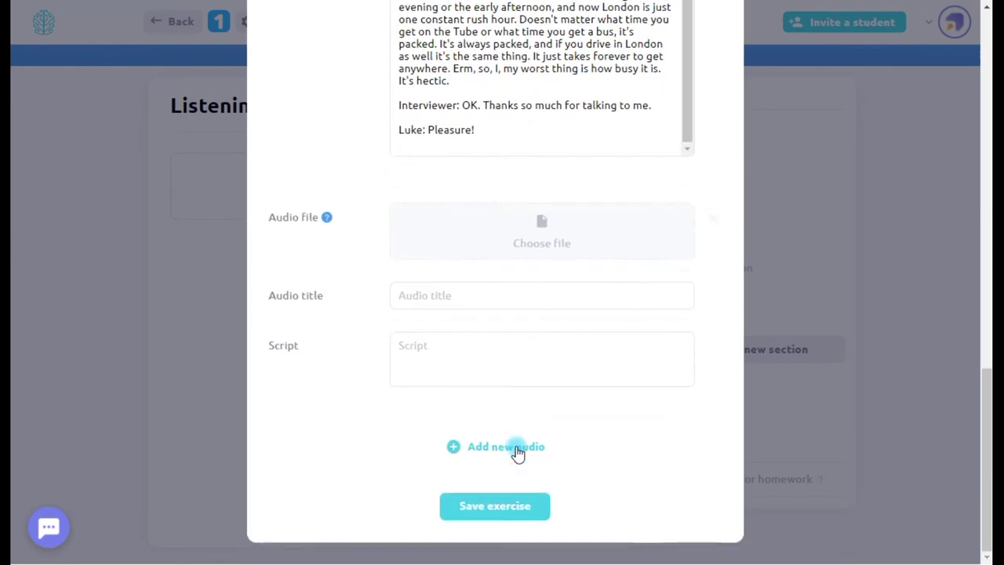
click(447, 263)
click(296, 163)
click(621, 491)
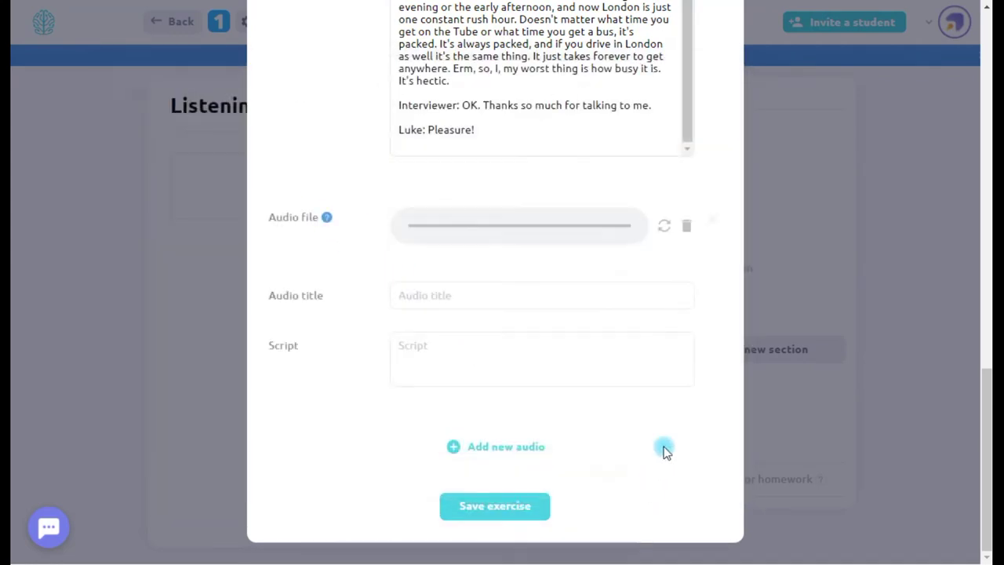
click(713, 225)
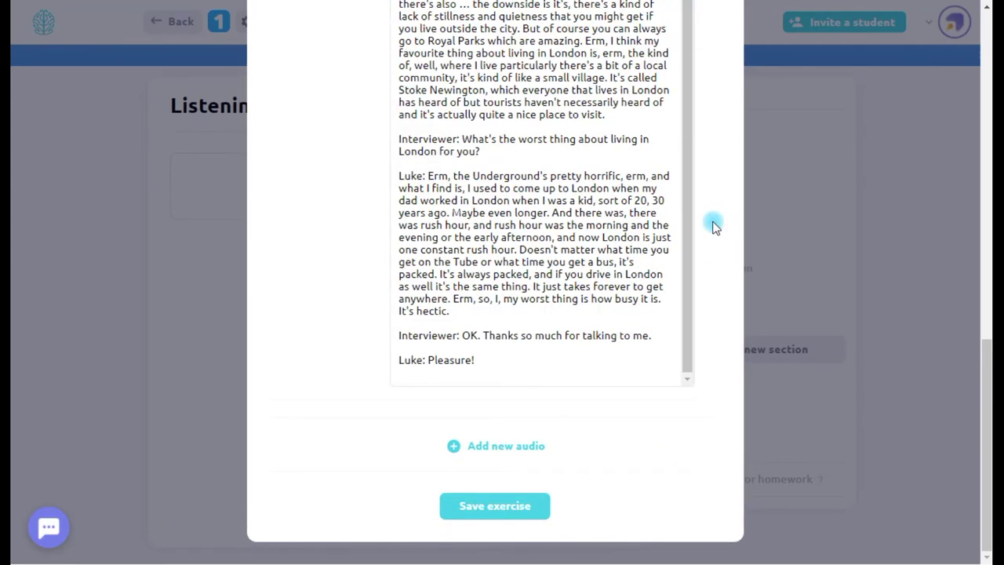
Step: Save the Audio & Script exercise in the Listening section
click(508, 507)
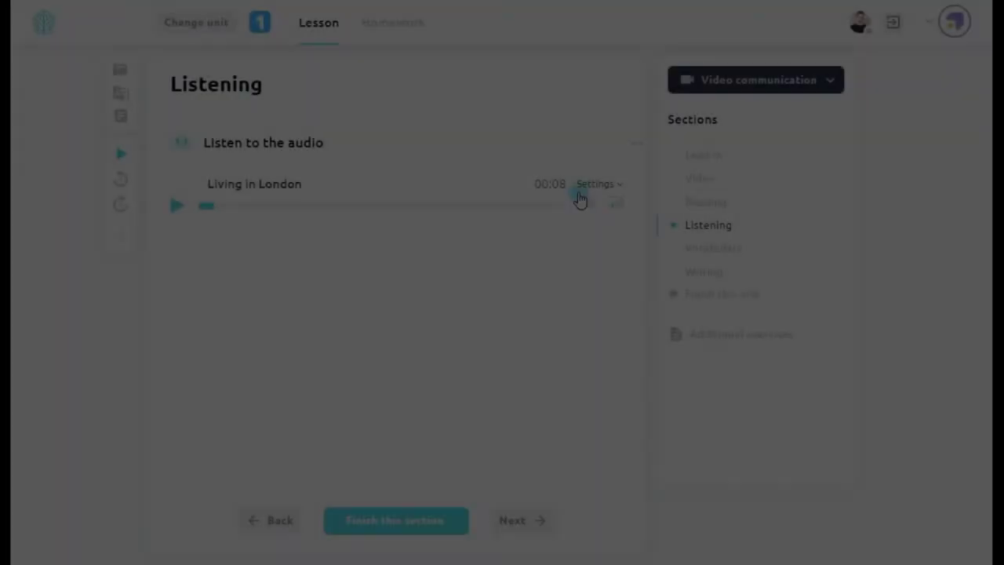
Step: Preview the "Living in London" exercise in the virtual classroom: check the audio settings, playback and script, and close the script
click(594, 187)
click(321, 257)
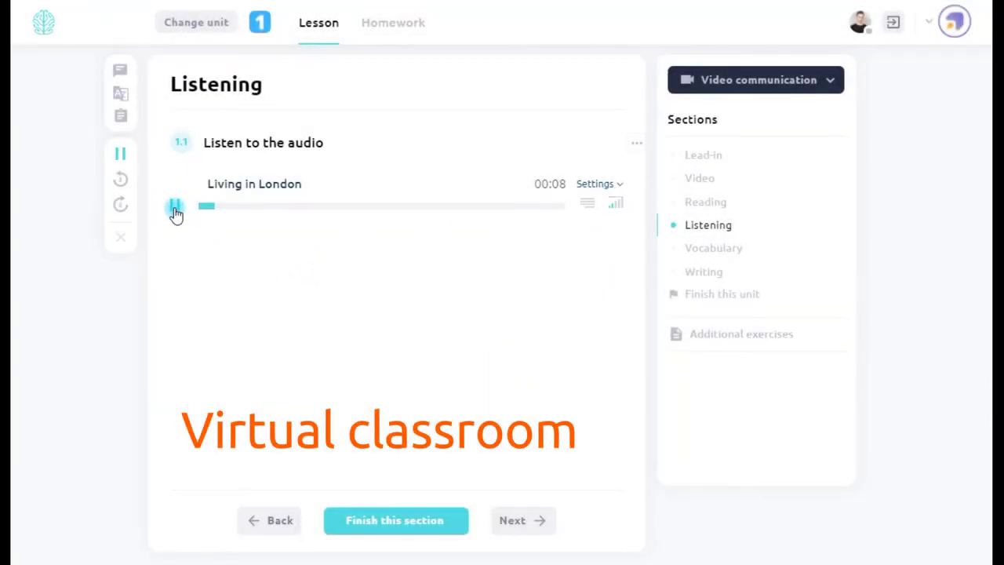
click(594, 209)
scroll(591, 202, down, 3)
click(170, 106)
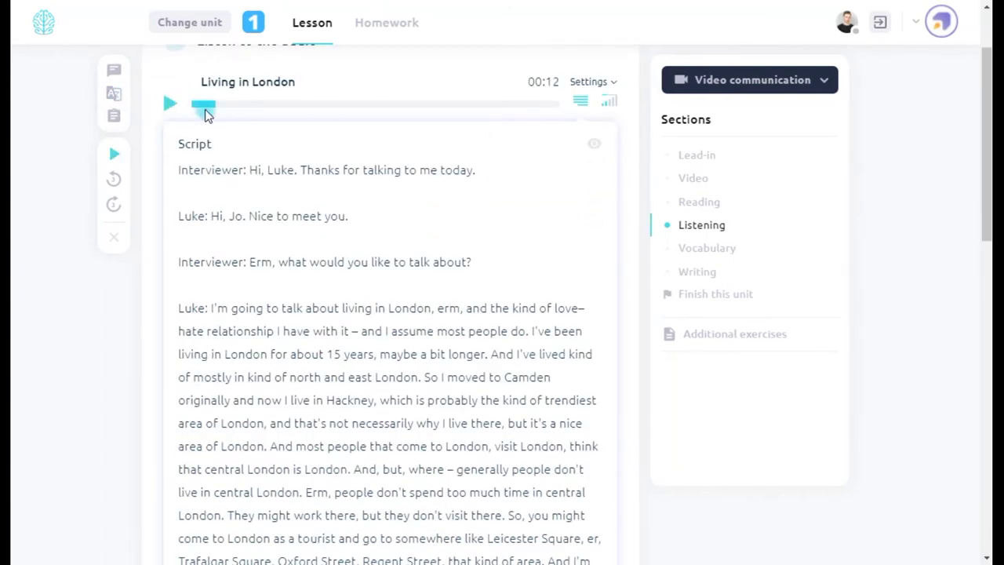
click(596, 148)
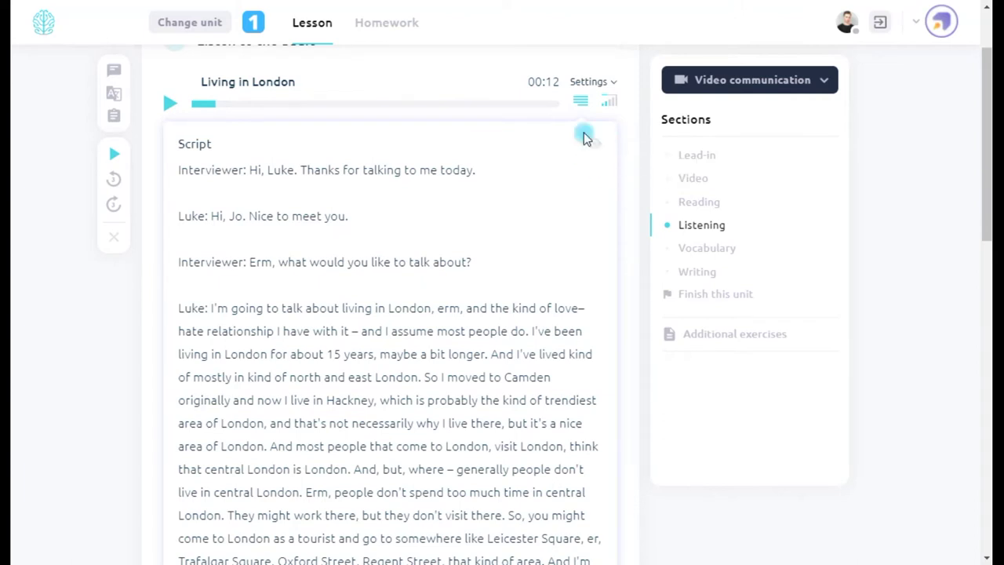
click(582, 100)
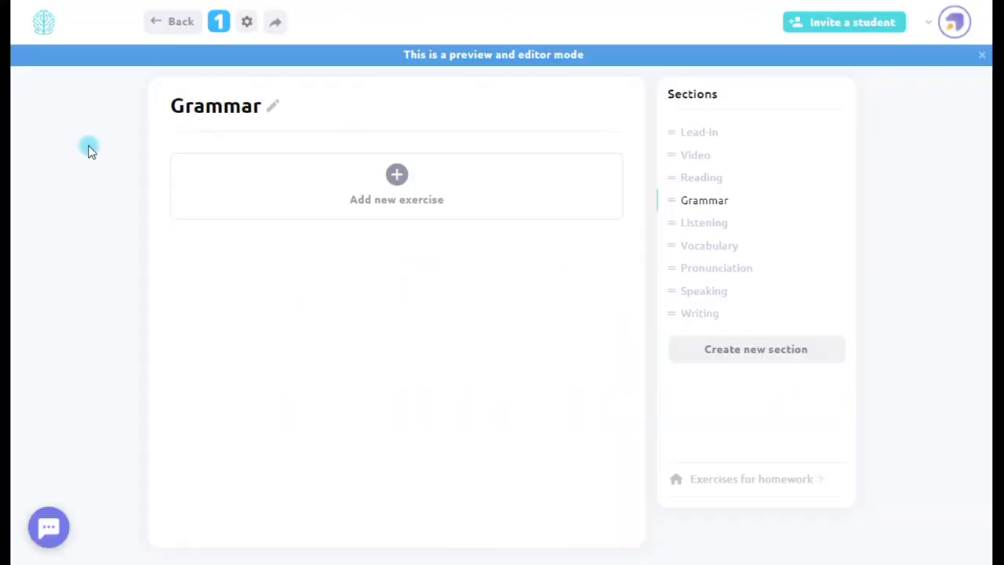
Step: Create a "Put words in the right form / Fill the gaps" exercise in the Grammar section with six numbered sentences containing bracketed gaps
click(438, 198)
scroll(489, 274, down, 4)
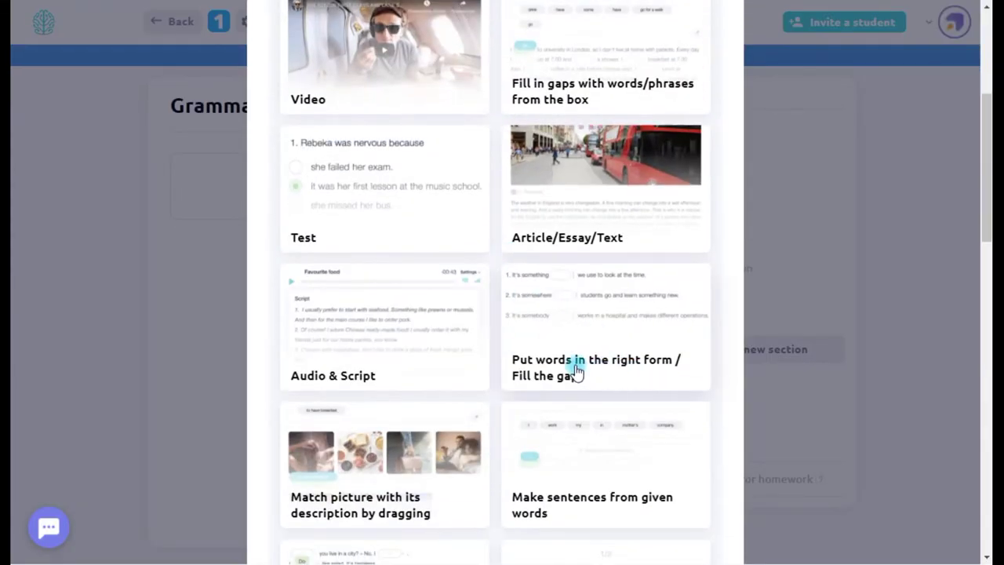
click(577, 371)
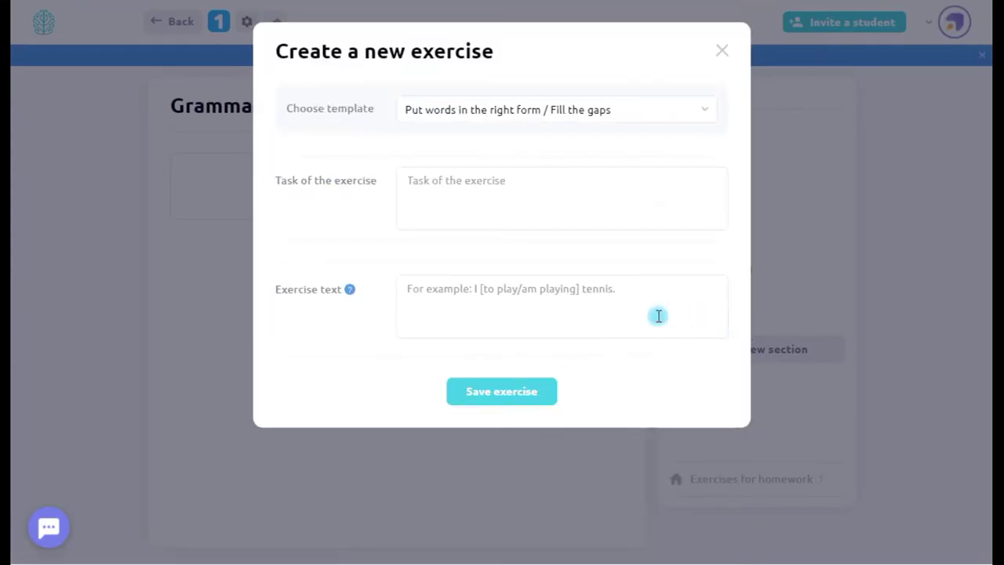
click(420, 311)
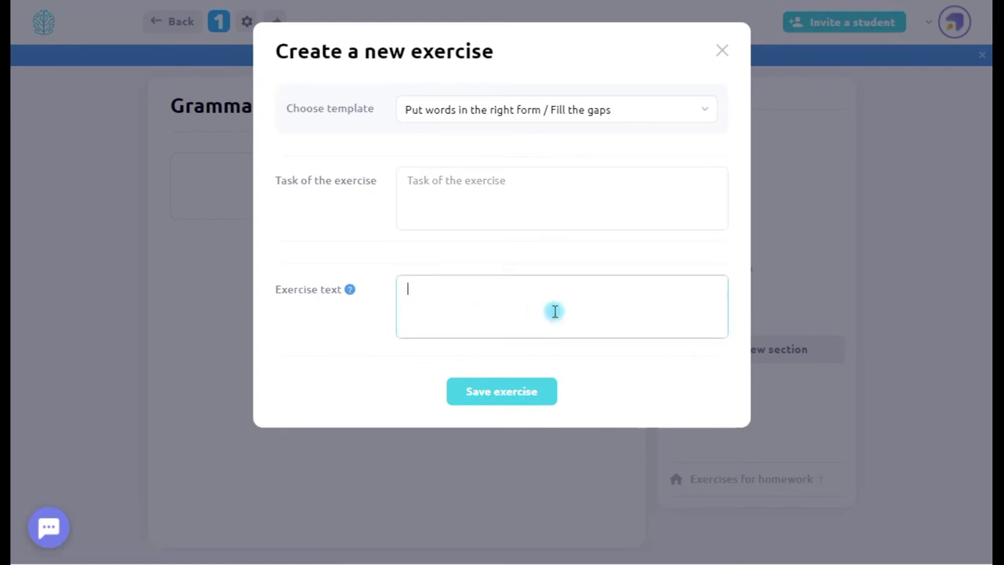
text(1. My favourite city is []. 2. London is the [capital] of Great Britain. 3. London is [big/bigger] than New York . 4. I [fly/am flying/am going to fly] to London this morning. 5. I [/must/should] hurry up, or I'll miss my flight. 6. I [.../think/guess] I'll take a taxi.)
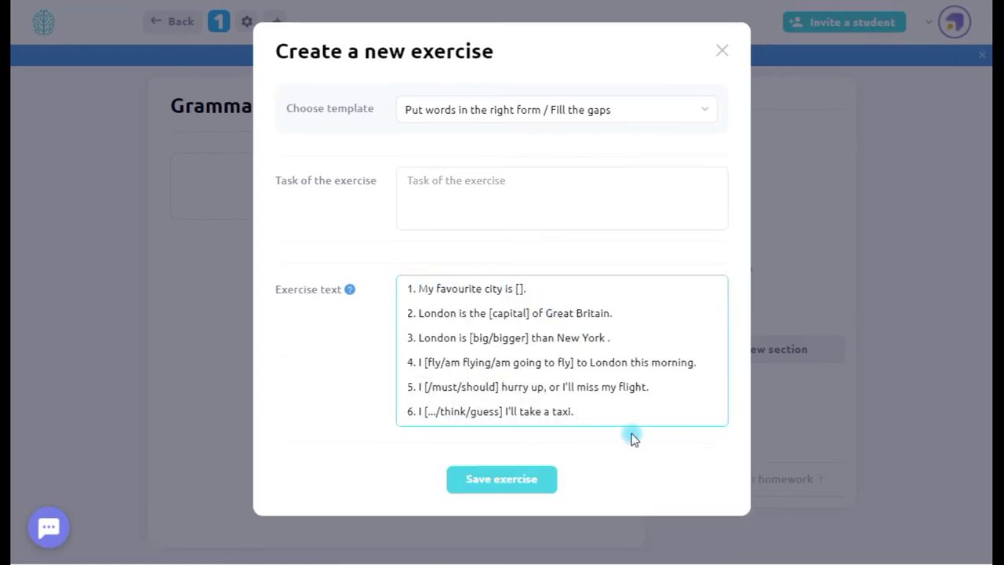
Step: Review the bracketed gaps in the first three sentences and save the new grammar exercise
double_click(518, 288)
click(519, 288)
drag(488, 314, 531, 313)
drag(469, 337, 529, 339)
click(553, 330)
click(513, 477)
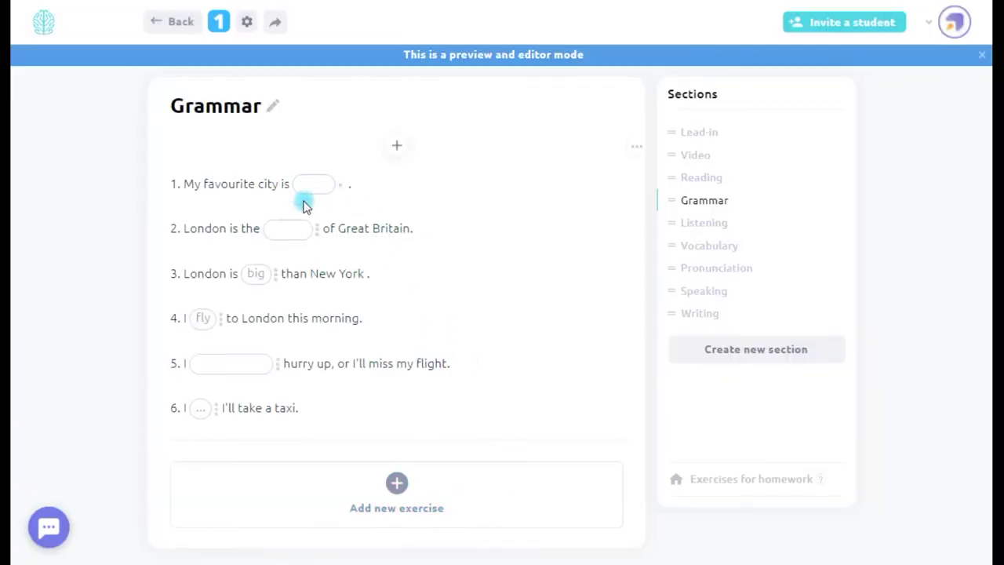
Step: Open the saved fill-the-gaps exercise for editing and inspect the empty brackets in sentence 1
mouse_move(199, 323)
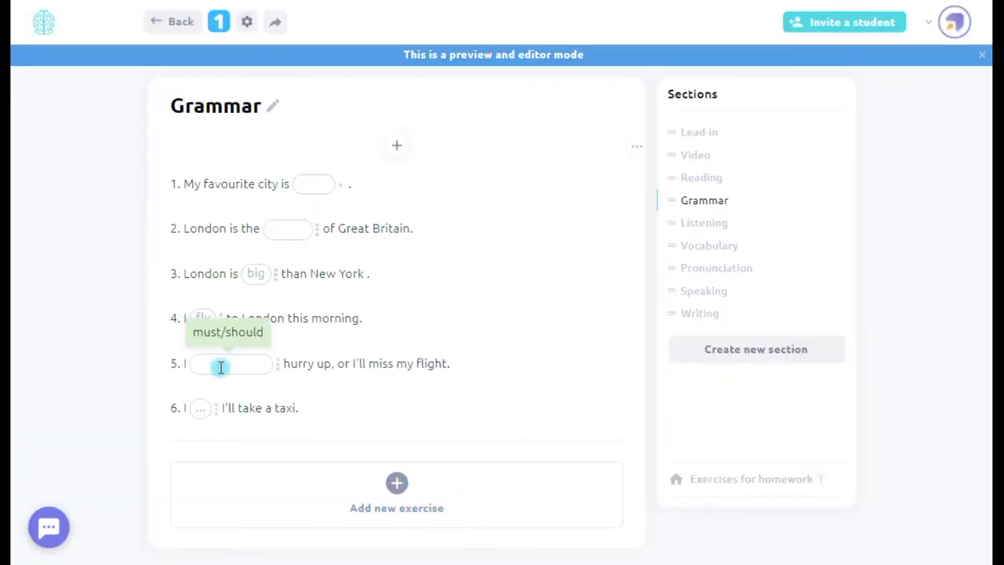
click(637, 147)
click(630, 206)
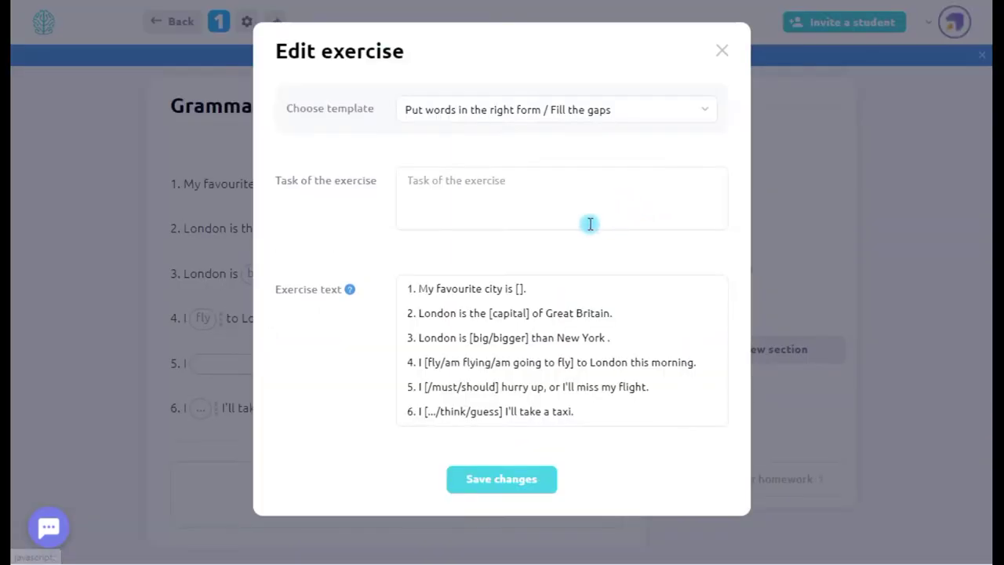
click(514, 287)
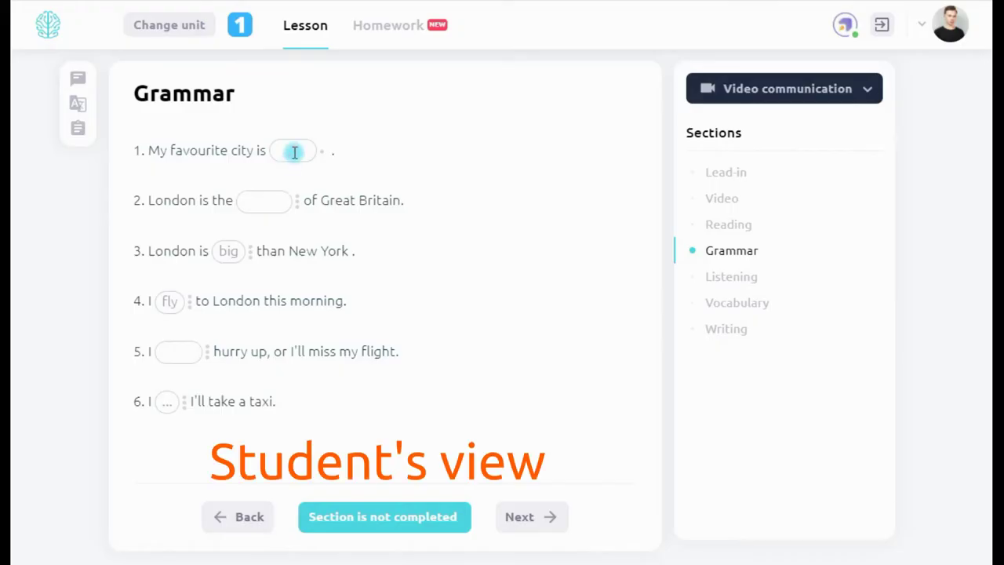
Step: Answer sentence 1 with "London" in the student's view and mark the answer as true in the teacher's view
click(291, 150)
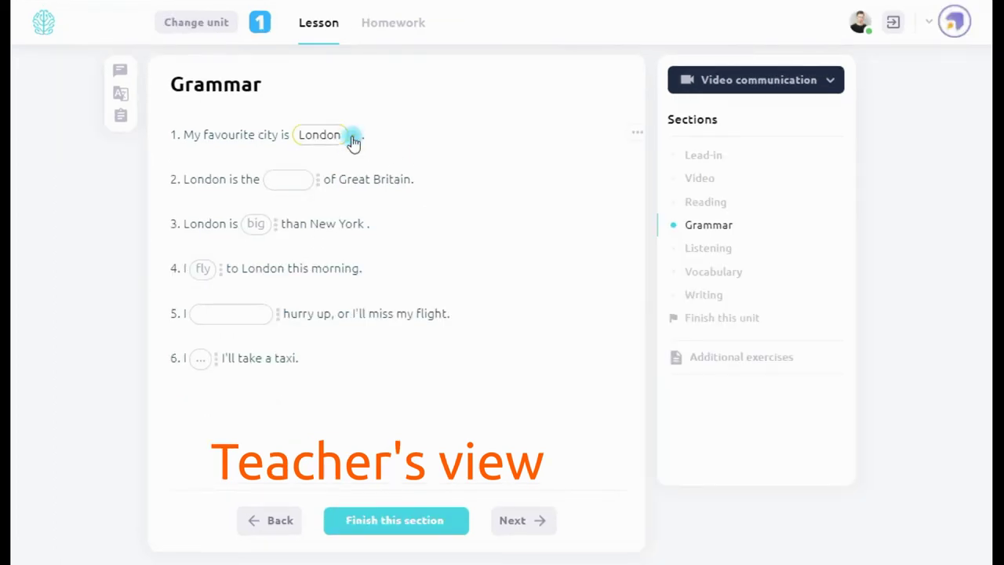
click(354, 139)
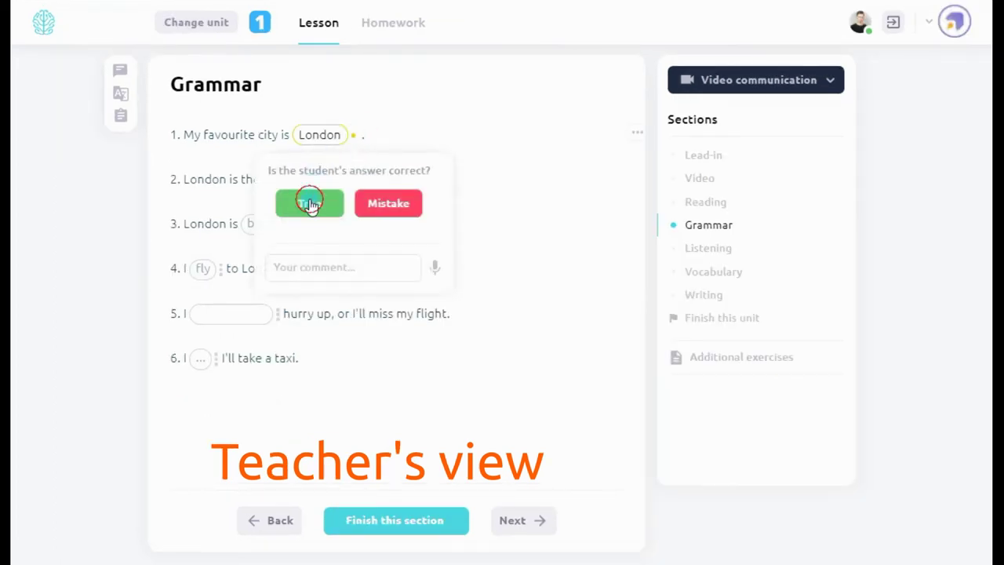
click(310, 204)
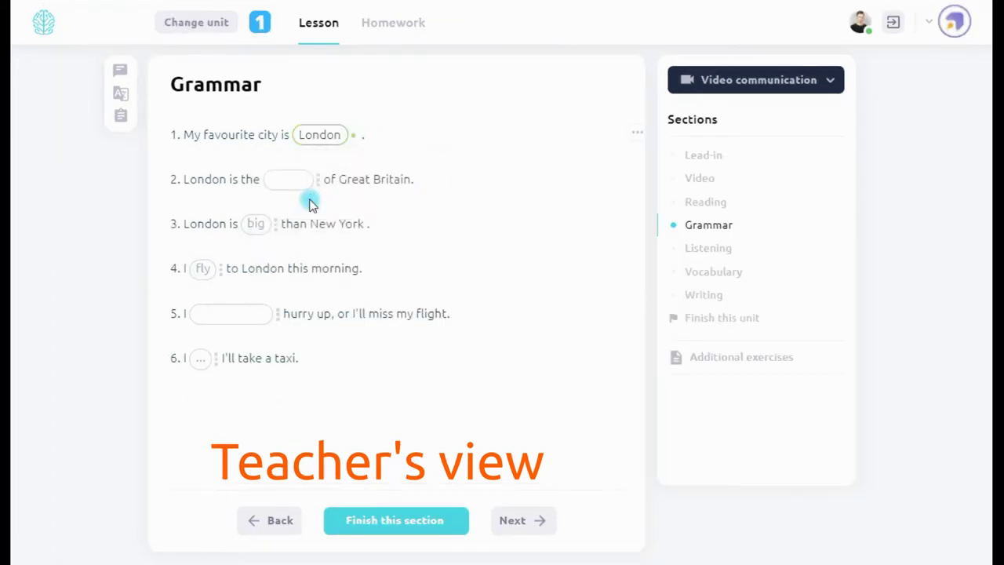
Step: Mark the student's answer in sentence 1 as a mistake and enter "New York" as the correct answer
click(353, 136)
click(369, 204)
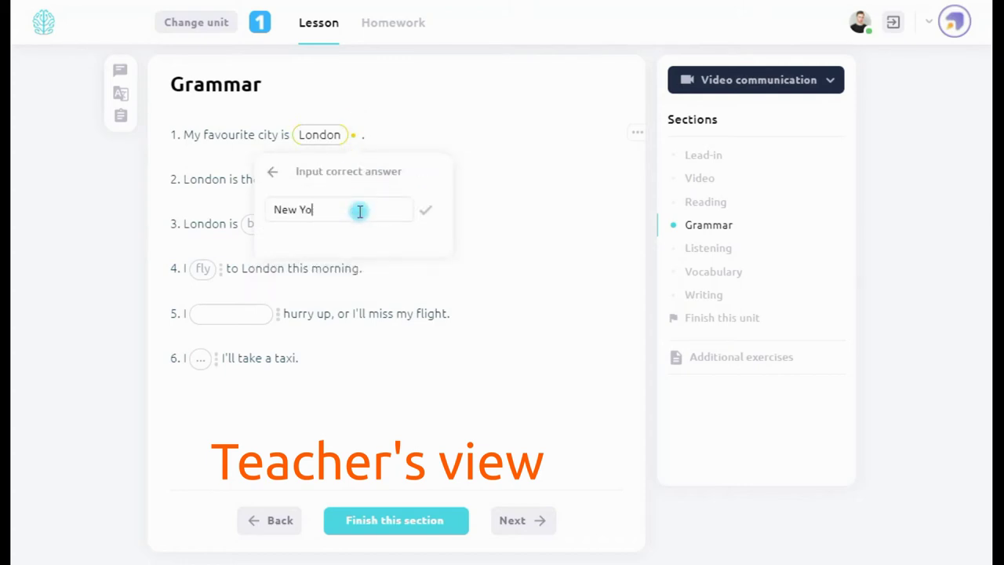
text(New York)
click(424, 211)
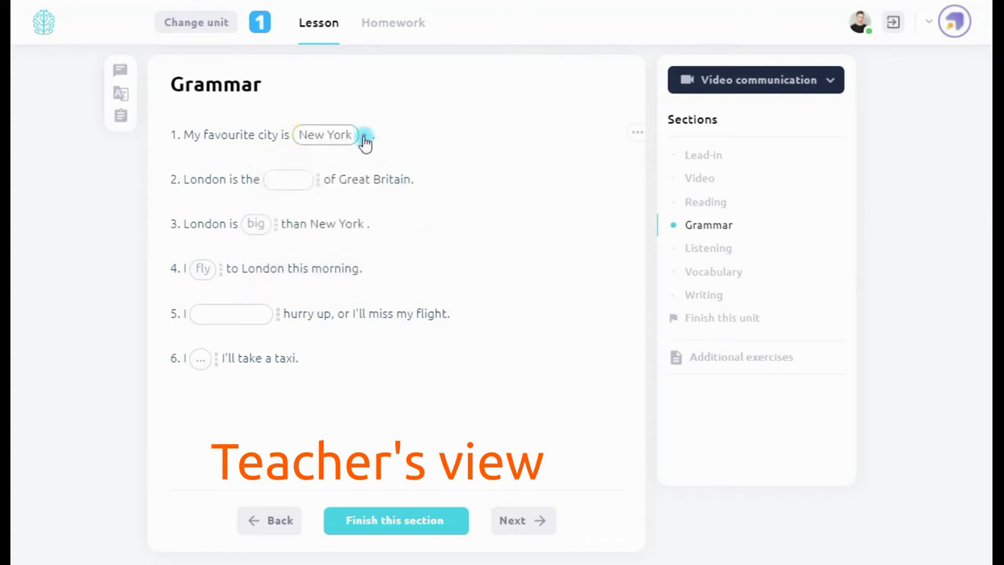
click(364, 136)
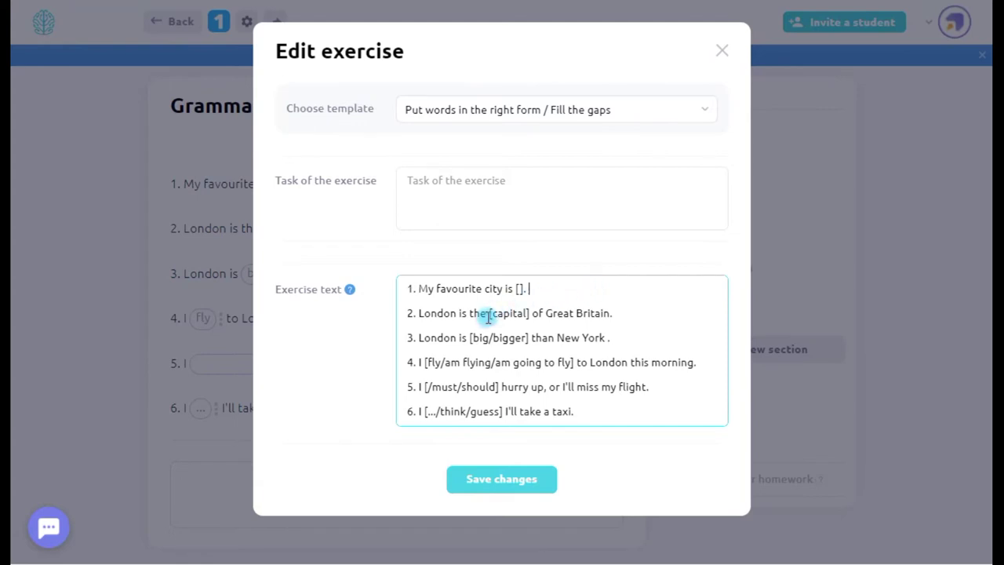
Step: Review the [capital] gap of sentence 2, then fill it with "capital" in the student's view after trying a misspelled ending
drag(488, 315, 531, 314)
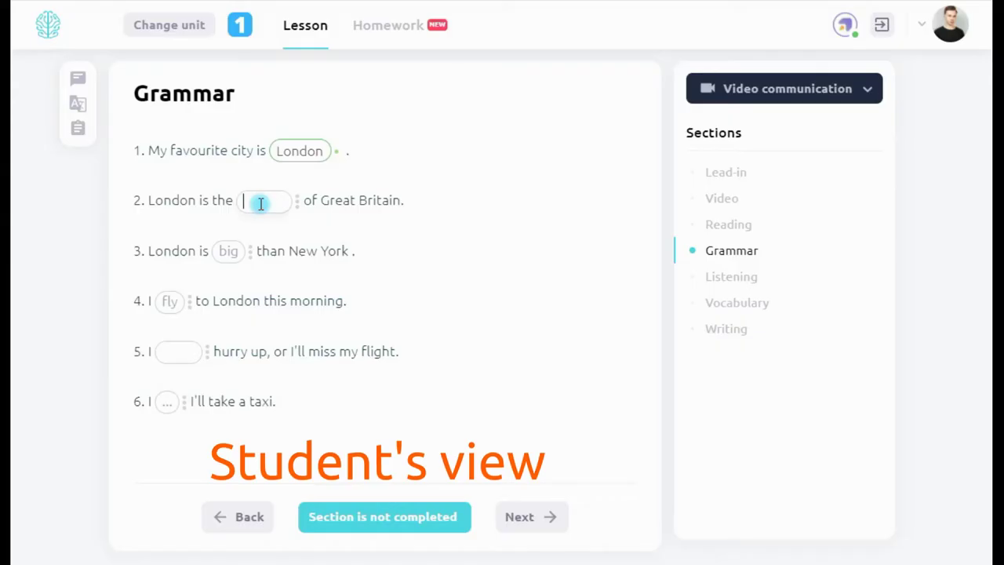
text(tol)
key(BackSpace)
key(BackSpace)
key(BackSpace)
key(BackSpace)
text(itol)
key(BackSpace)
key(BackSpace)
key(BackSpace)
text(tal] of Great Britain.)
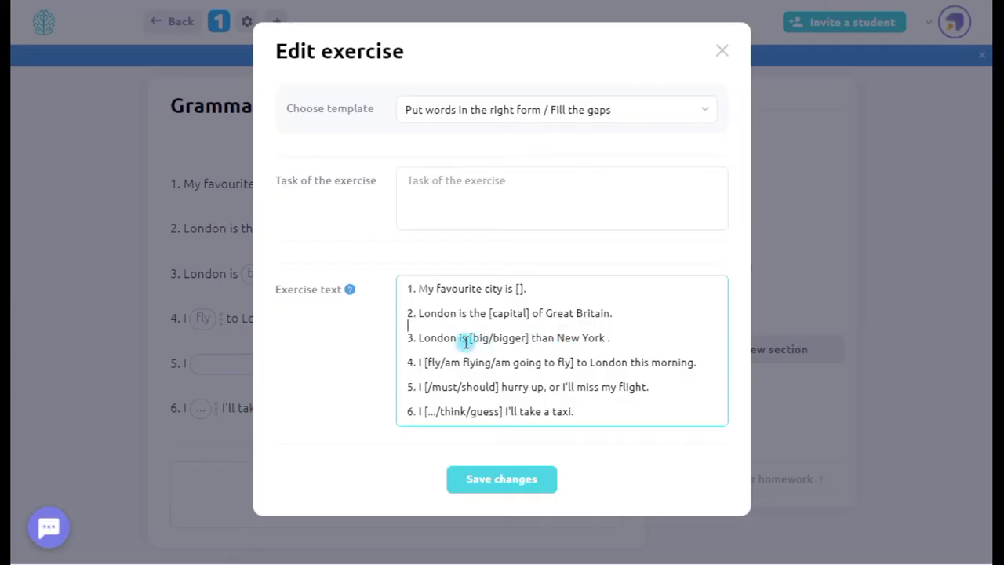
Step: Examine the [big/bigger] gap of sentence 3 in the editor and answer it with "bigger" in the student's view
drag(470, 337, 534, 336)
click(535, 337)
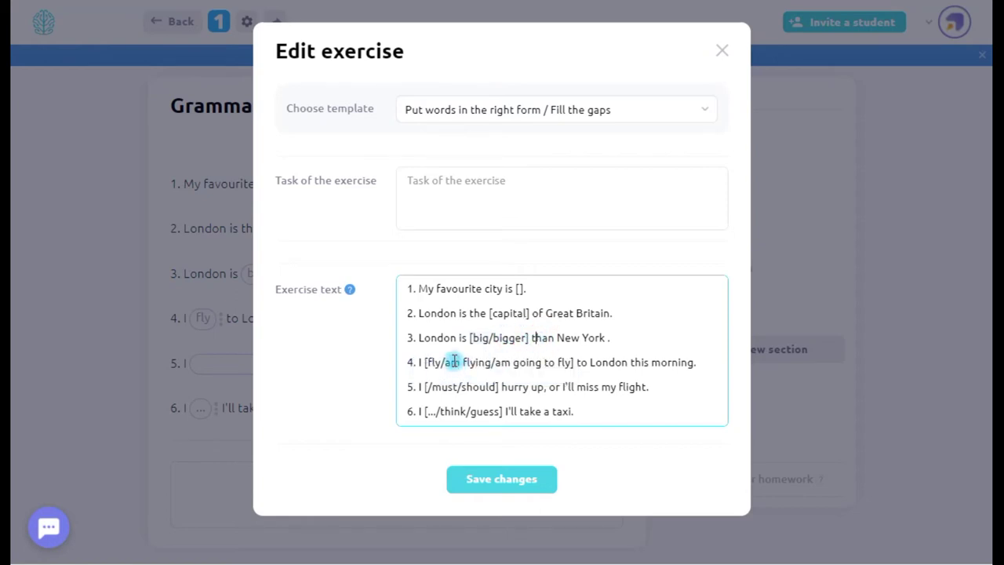
double_click(478, 339)
click(503, 337)
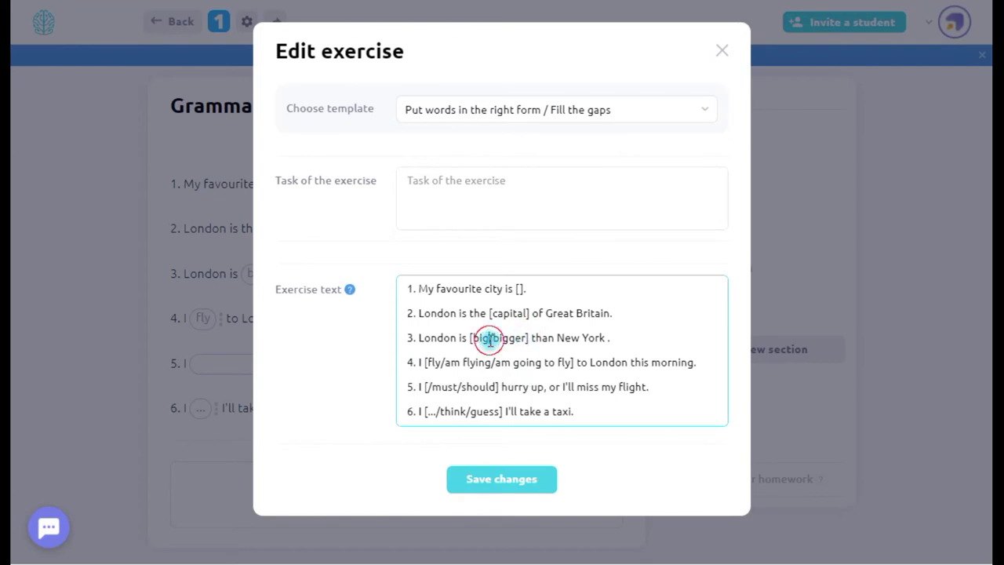
double_click(488, 339)
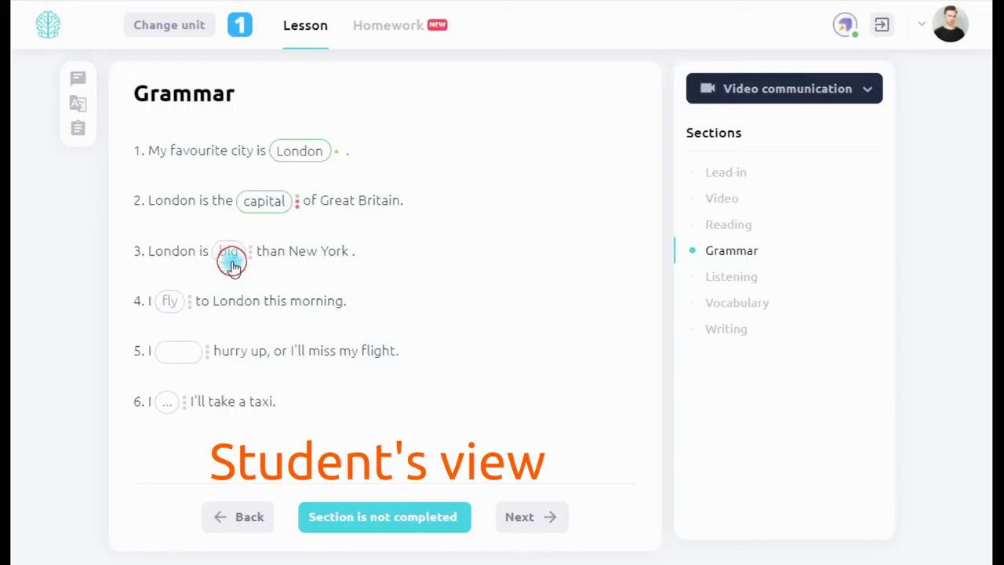
click(230, 253)
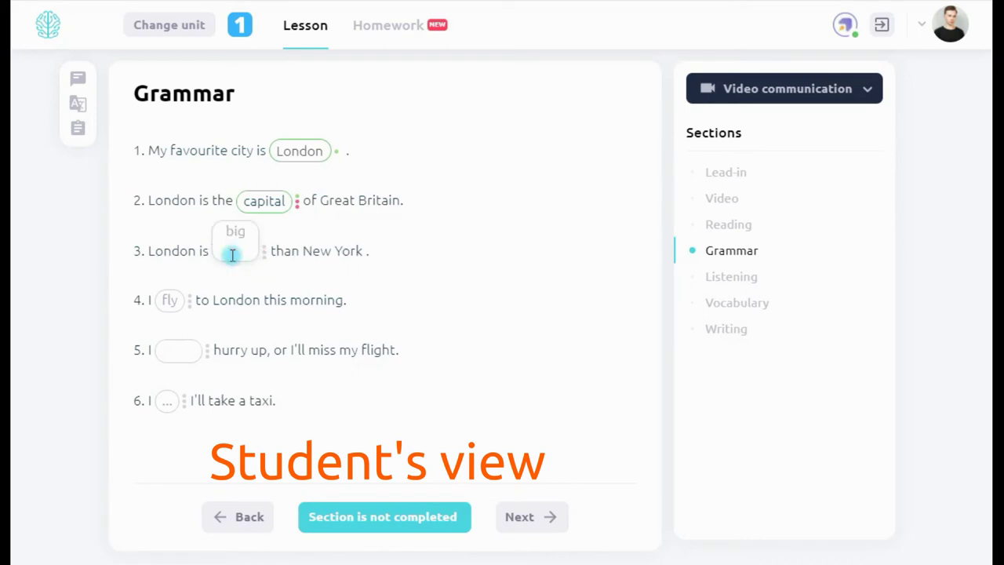
text(bigger] than New York .)
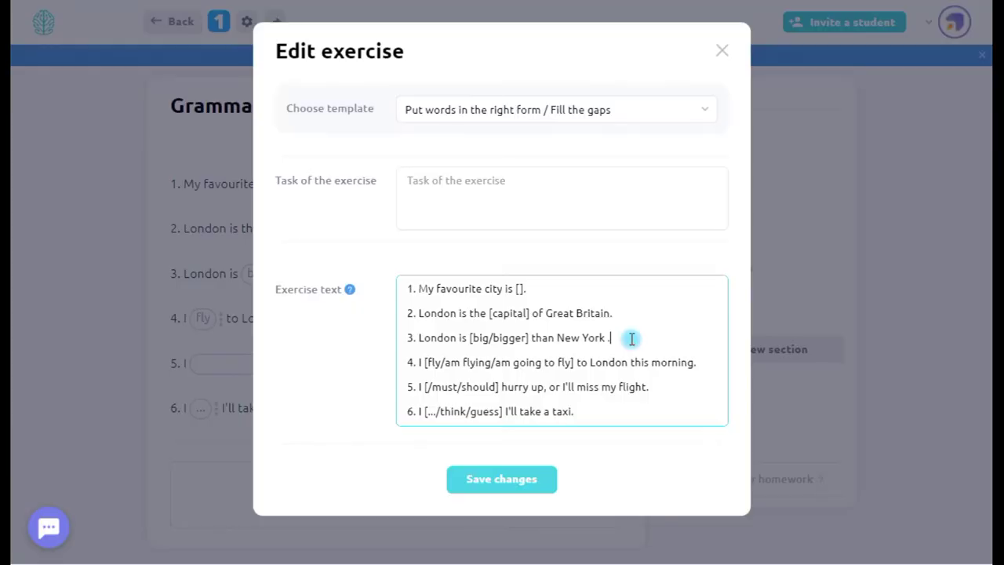
Step: Review the alternative answers of sentence 4 in the editor and answer it with "am going to fly" in the student's view
drag(429, 363, 590, 358)
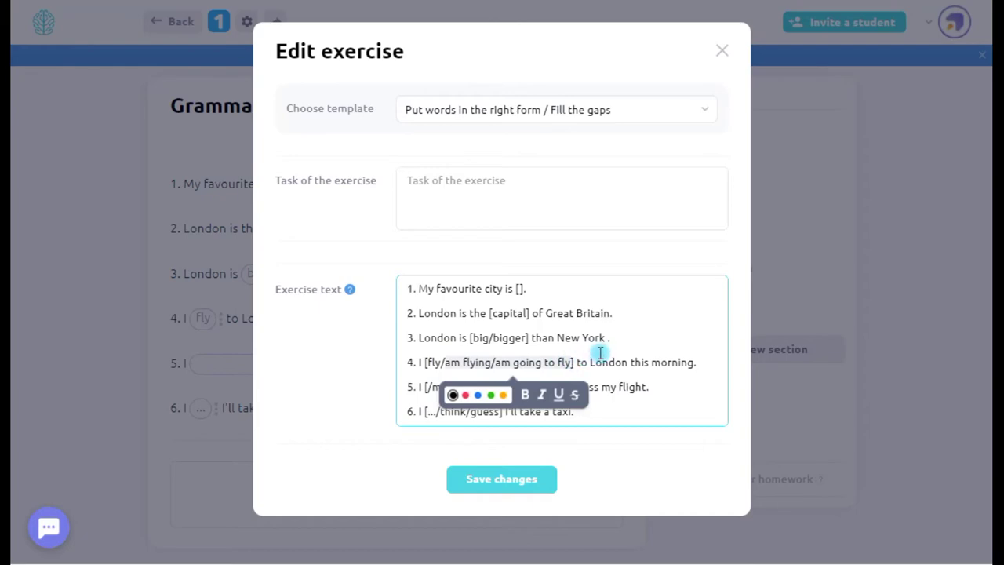
click(170, 300)
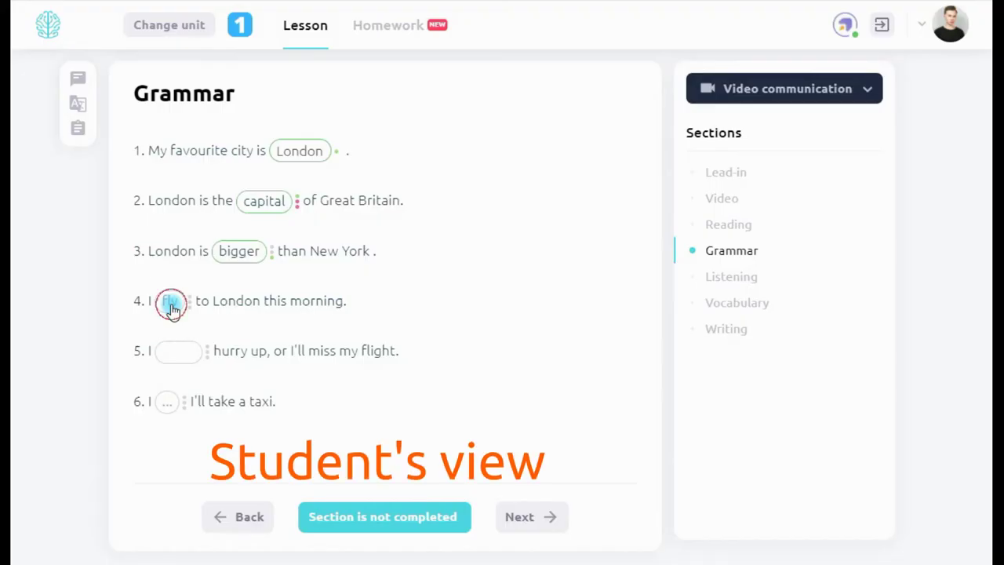
text(am flying)
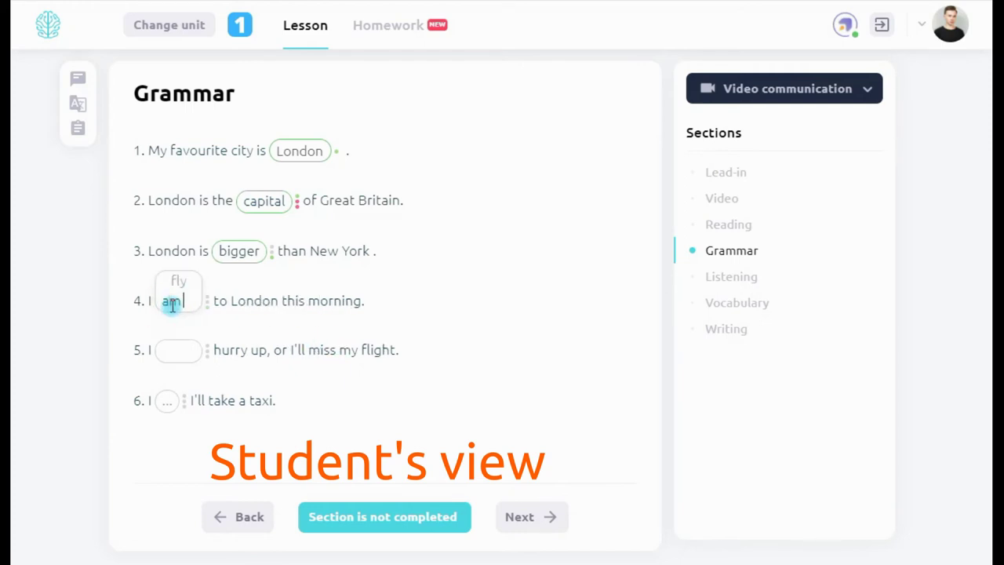
text(going to fly)
key(Return)
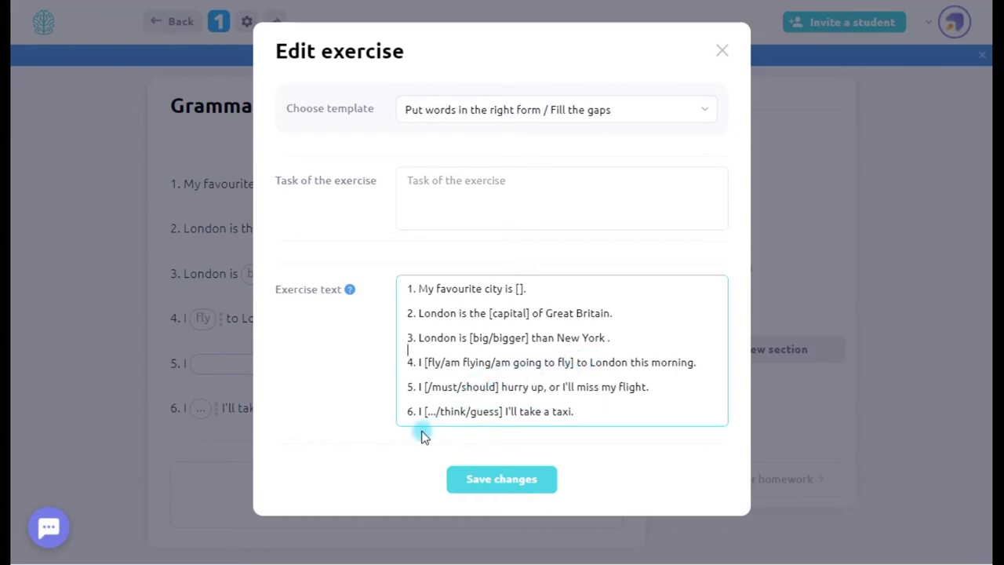
Step: Review the gaps of sentences 5 and 6, and answer them with "must" and "guess" in the student's view
click(424, 387)
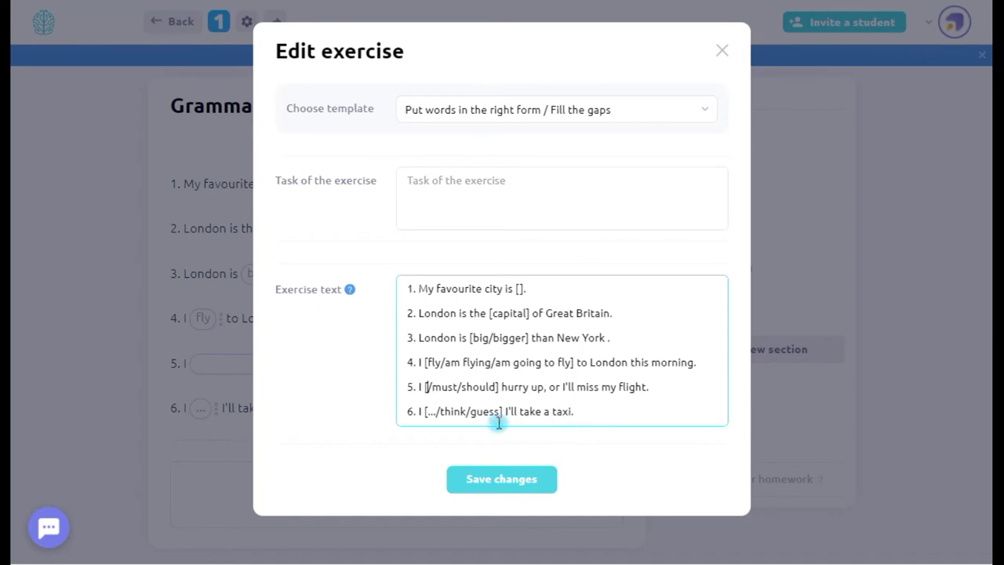
double_click(426, 411)
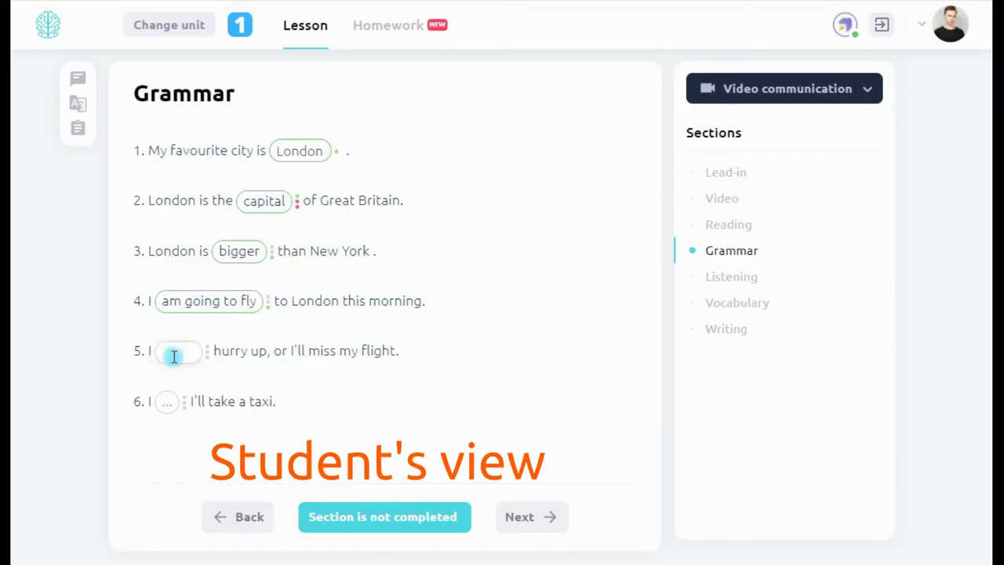
click(174, 355)
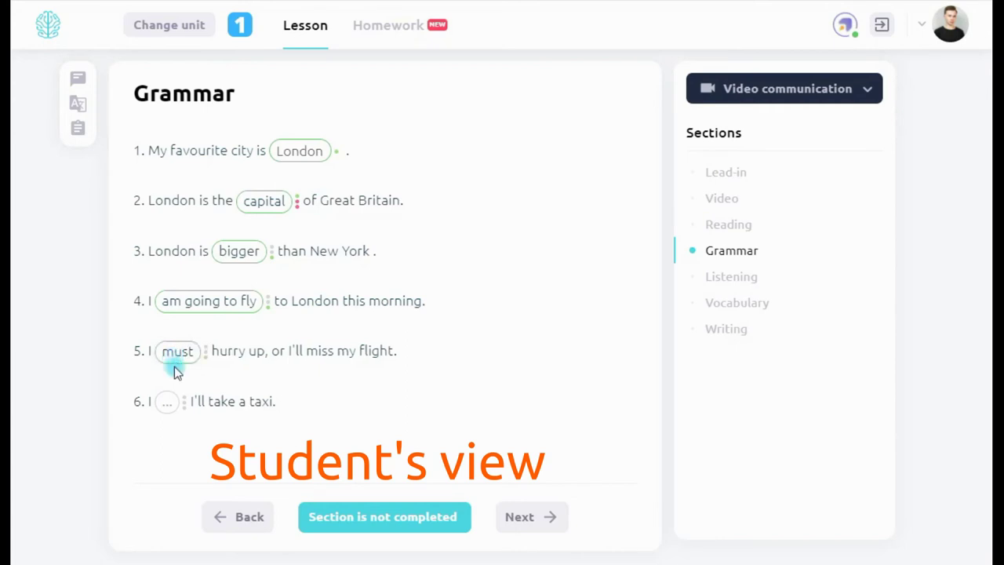
click(167, 401)
text(guess)
key(Return)
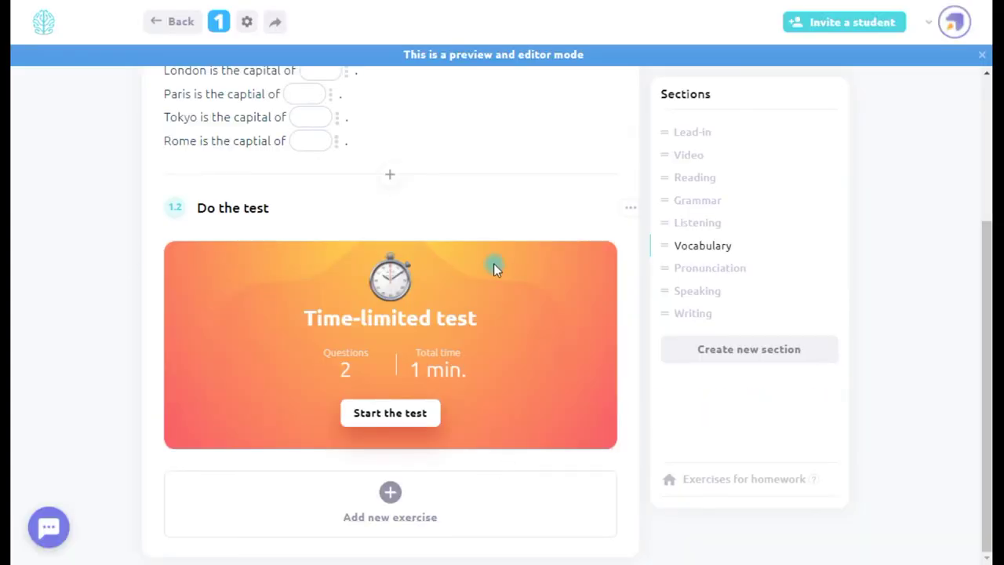
Step: Start a "Match picture with its description by dragging" exercise in the Vocabulary section with the task "Match the words and the photos"
click(377, 514)
scroll(418, 399, down, 1)
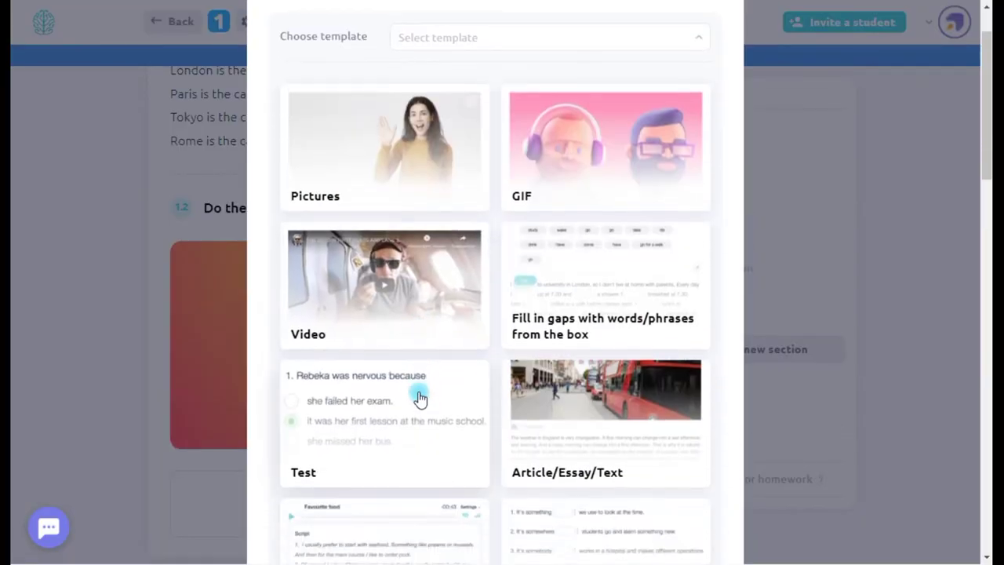
scroll(419, 398, down, 4)
click(381, 365)
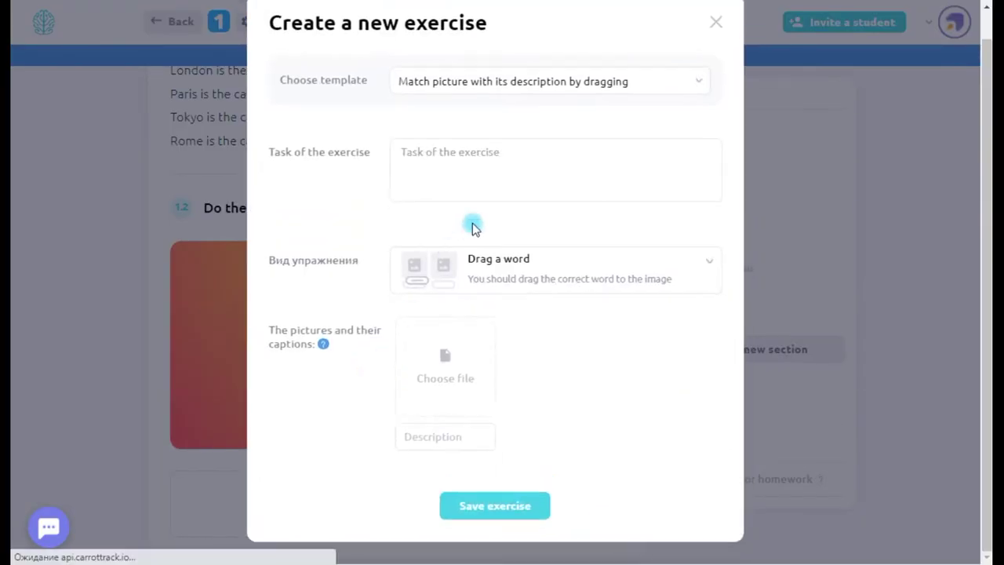
click(486, 184)
text(Match the words and the photos)
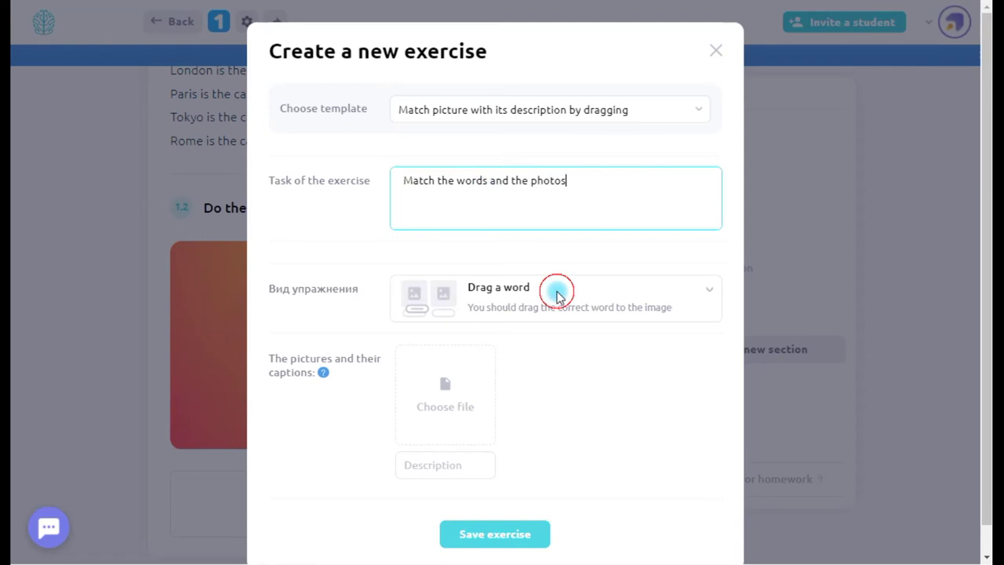
Step: Look through the available exercise types and keep "Drag a word"
click(556, 289)
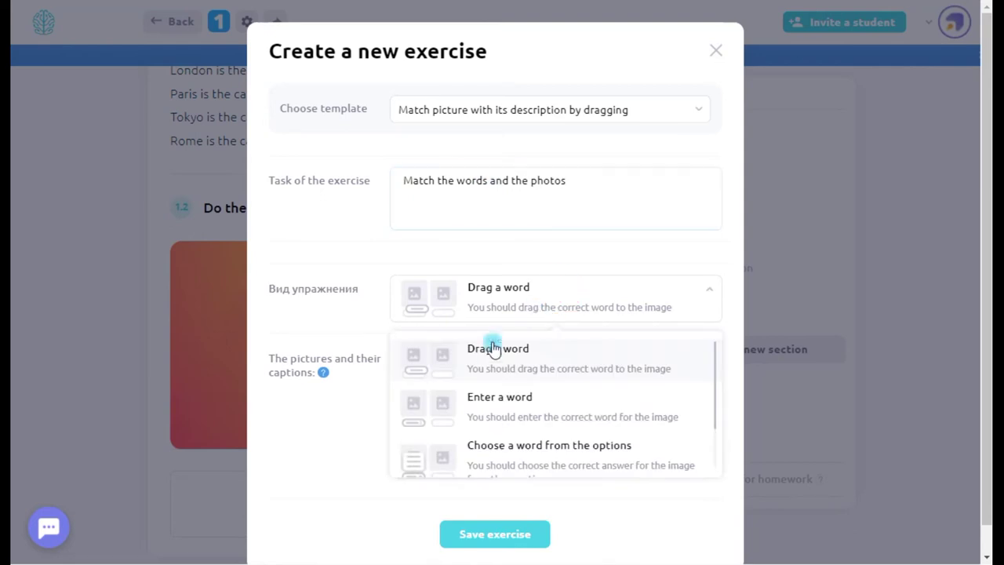
scroll(522, 369, down, 1)
scroll(525, 364, up, 1)
click(551, 311)
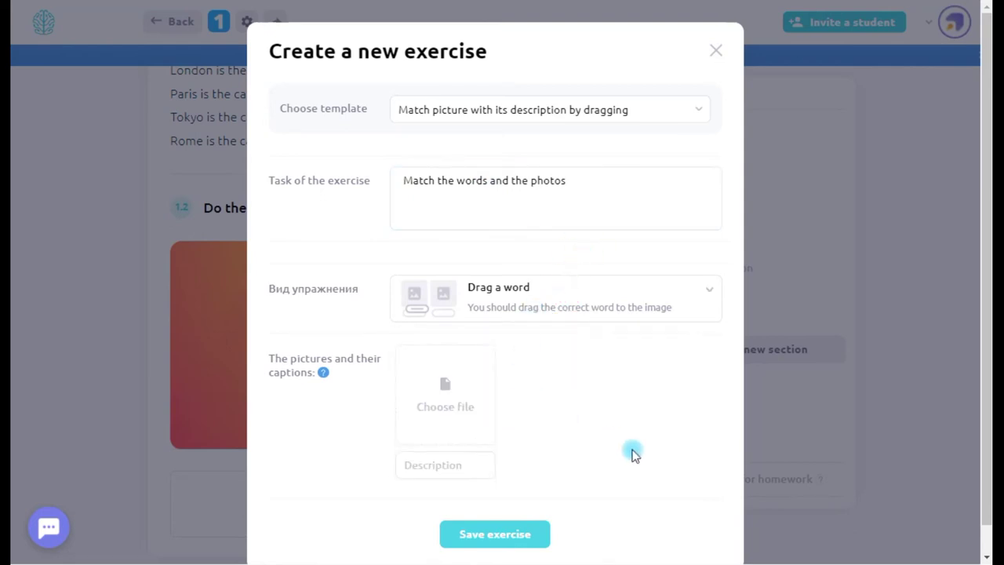
Step: Upload the London image file as the first picture of the matching exercise
scroll(520, 386, down, 1)
click(460, 370)
click(483, 293)
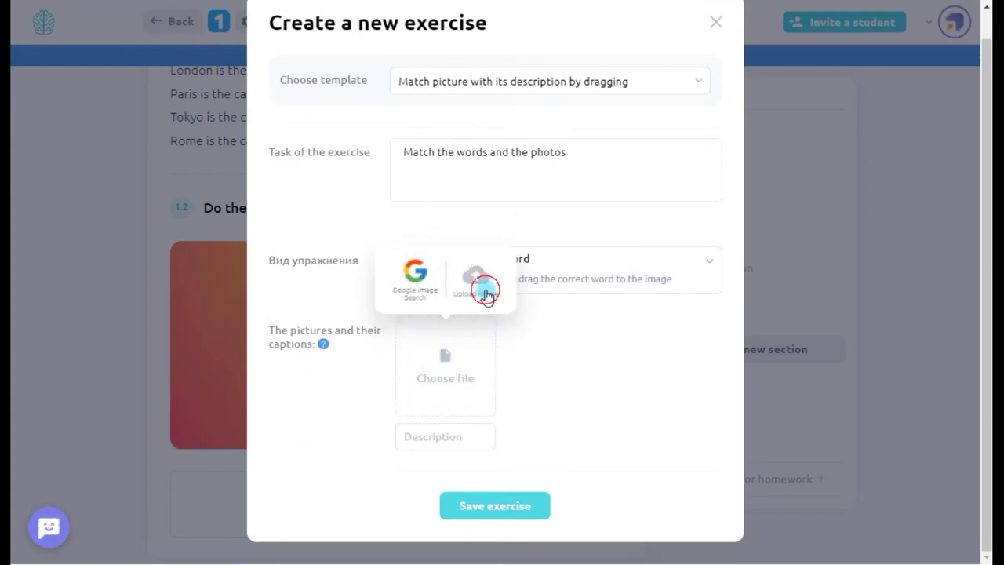
click(365, 86)
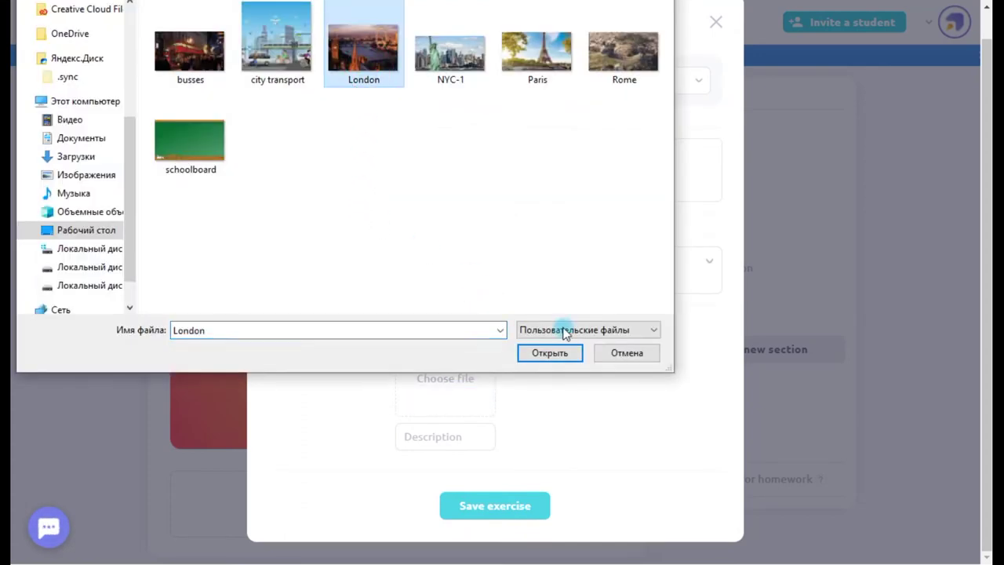
click(560, 358)
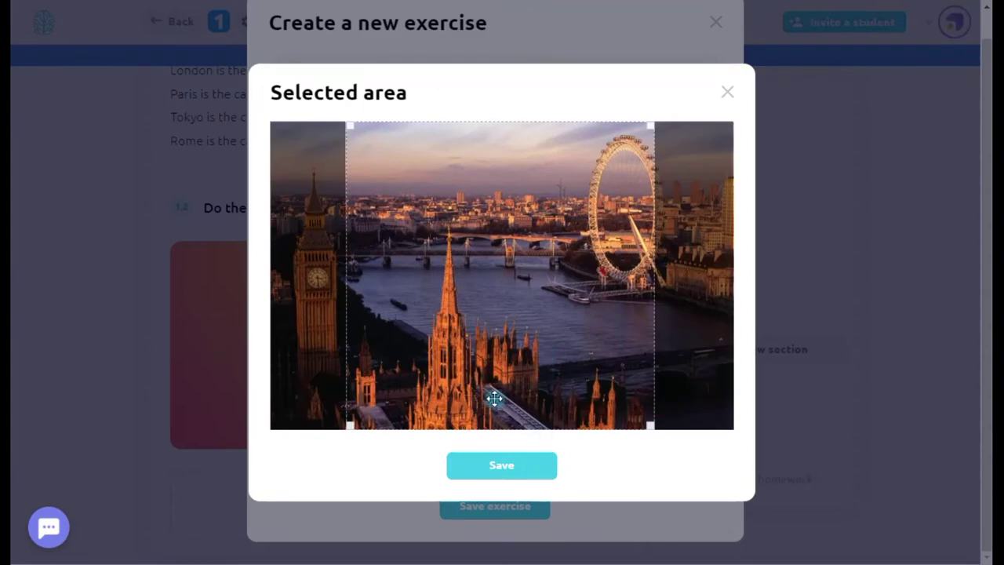
Step: Crop the London picture to a smaller square around Big Ben and caption it "London"
drag(585, 381, 507, 381)
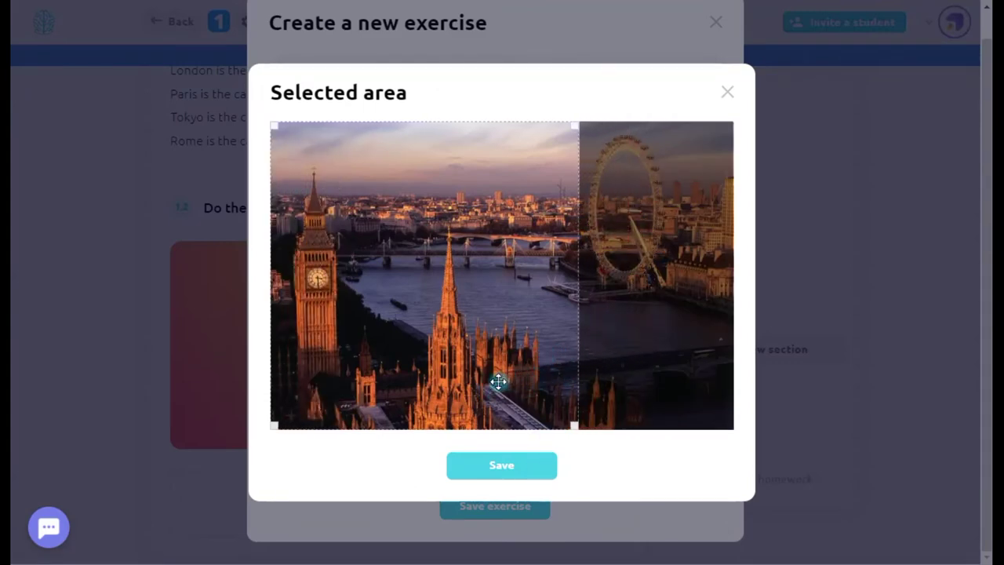
drag(572, 426, 439, 374)
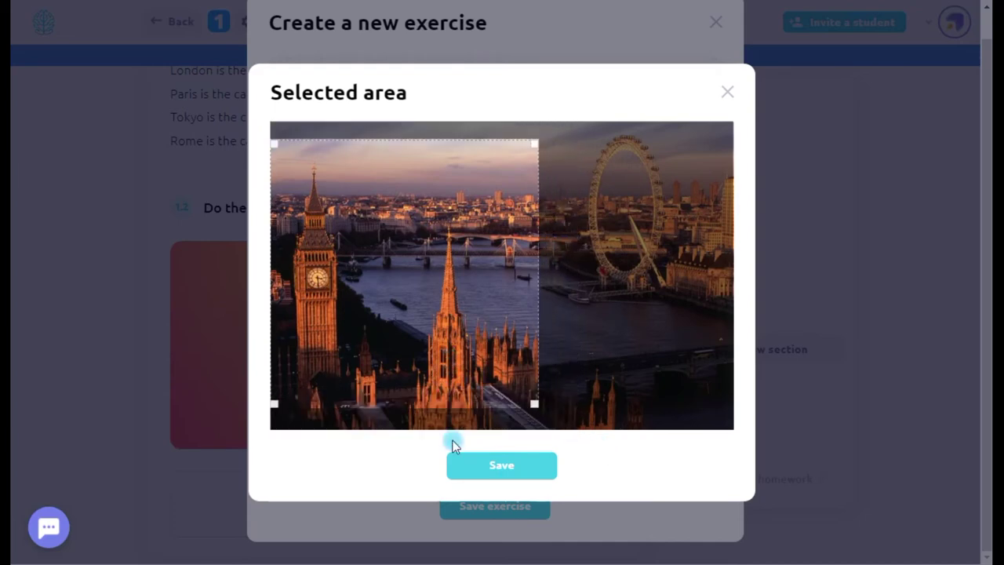
click(500, 471)
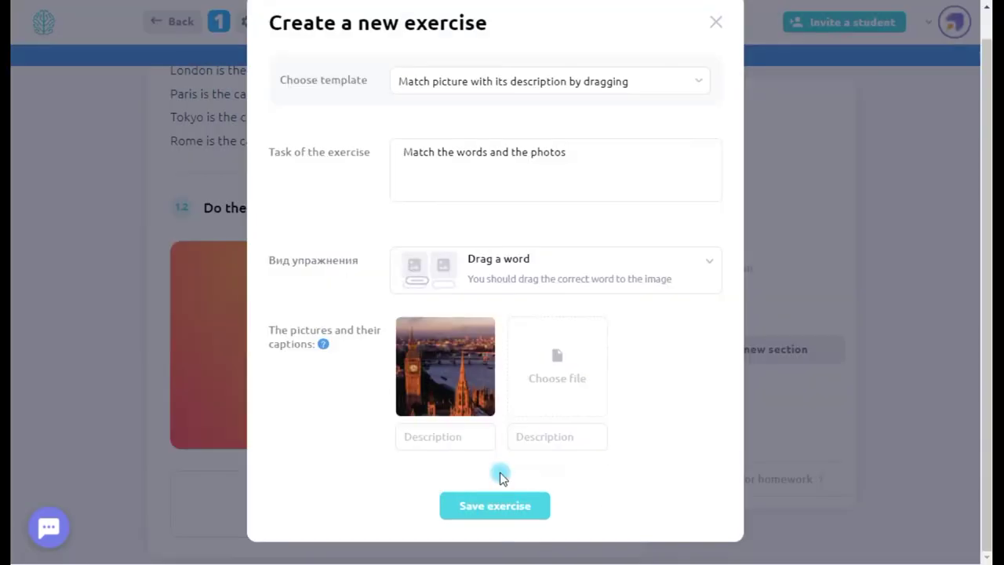
click(479, 432)
text(London)
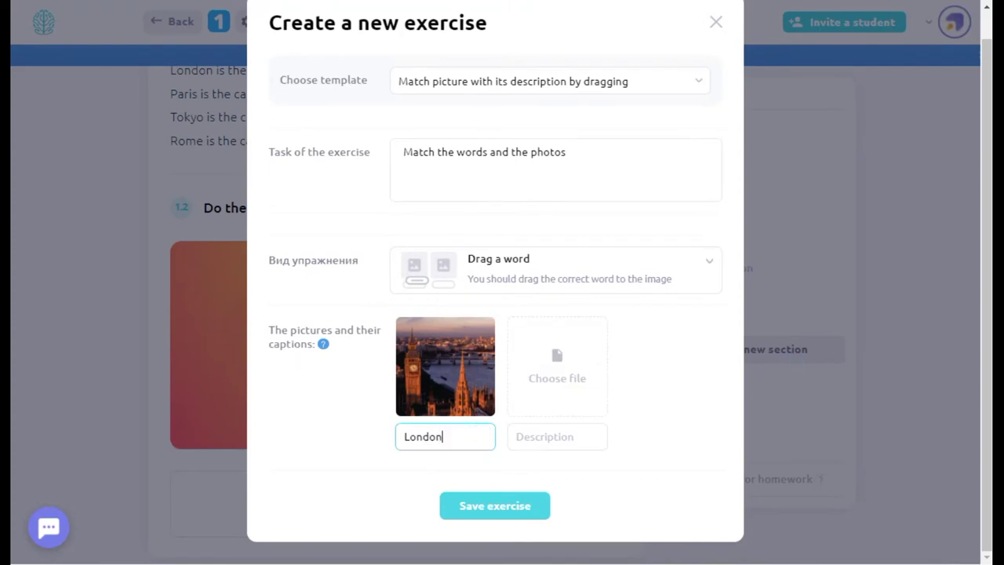
Step: Add the Paris and Rome image files as the second and third pictures of the exercise
click(15, 553)
drag(434, 333, 573, 378)
click(502, 448)
click(671, 373)
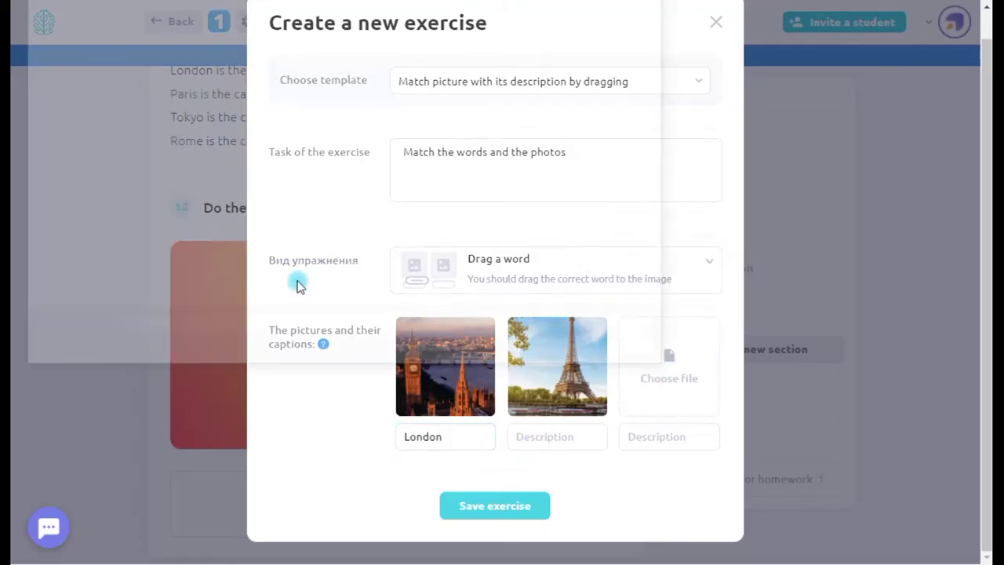
click(624, 53)
click(549, 352)
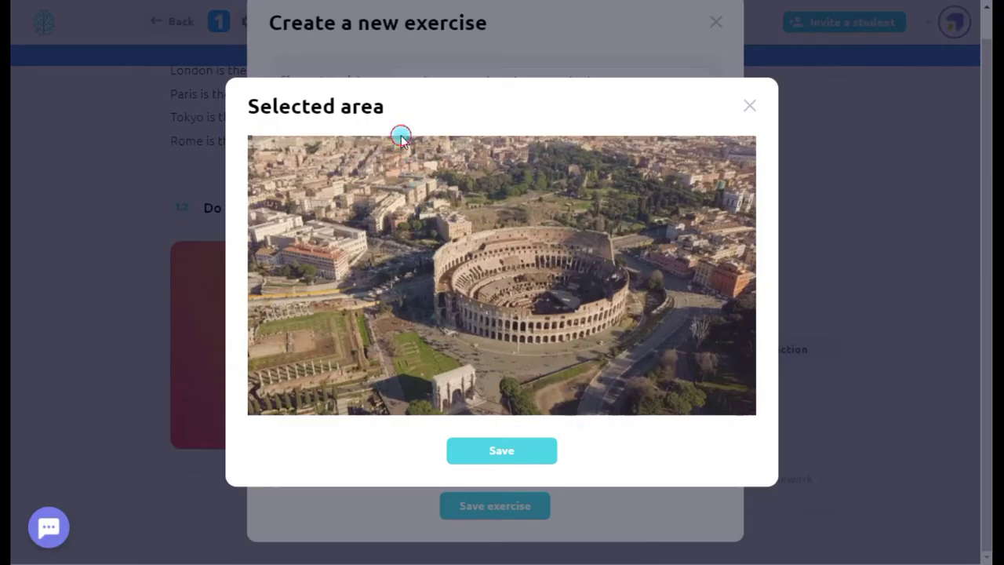
click(514, 449)
Step: Caption the Eiffel Tower picture "Paris" and the Colosseum picture "Rome"
click(571, 435)
text(Paris)
key(Tab)
text(Rome)
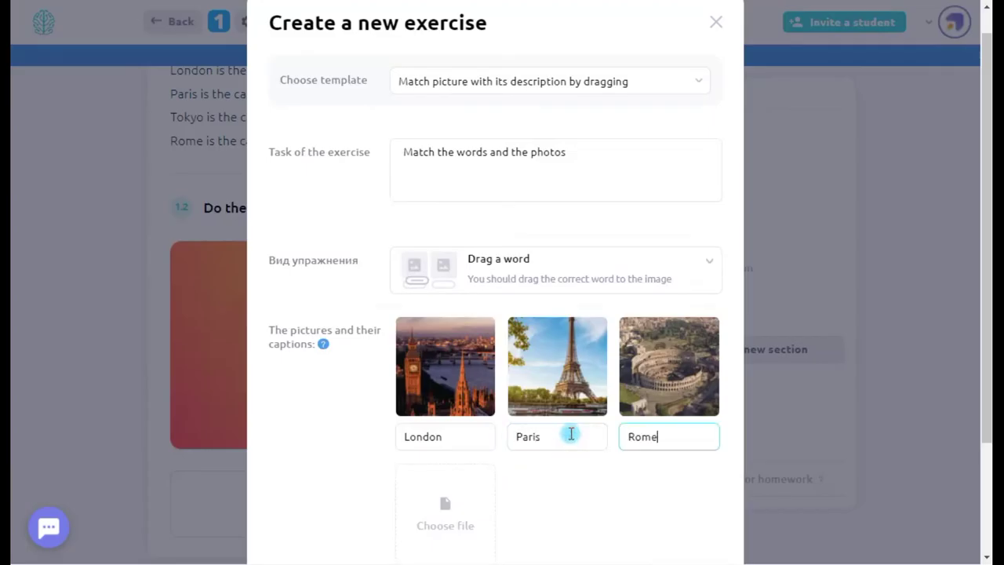
Step: Add the Statue of Liberty image as the fourth picture with the caption "New York" and save the exercise
scroll(534, 437, down, 2)
click(492, 439)
key(Return)
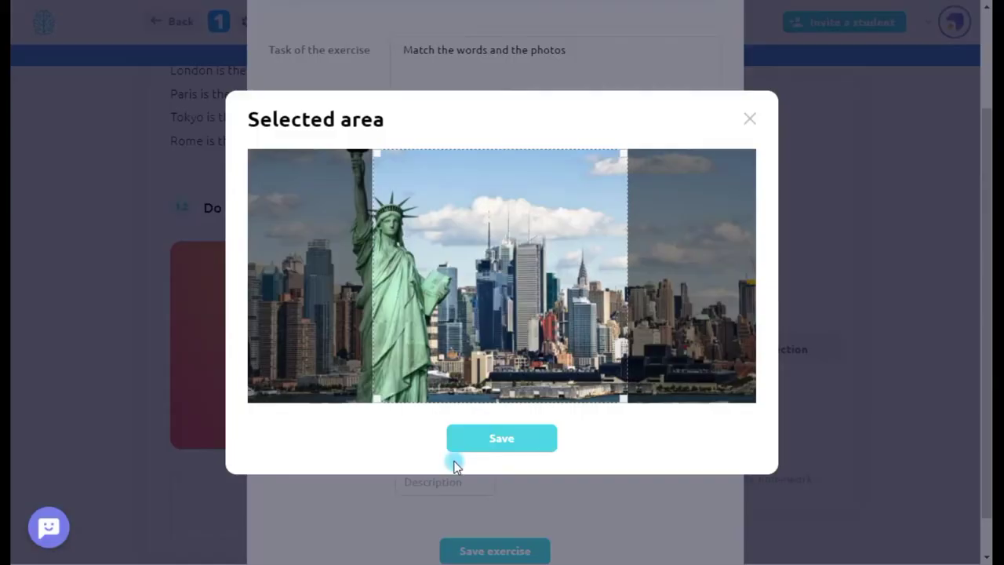
click(478, 440)
click(437, 488)
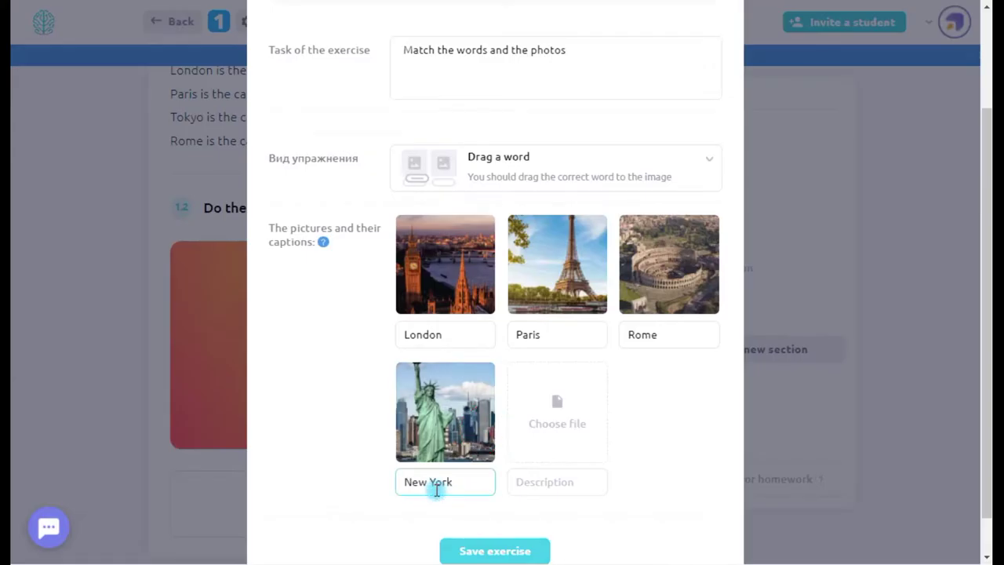
scroll(437, 488, down, 1)
click(493, 506)
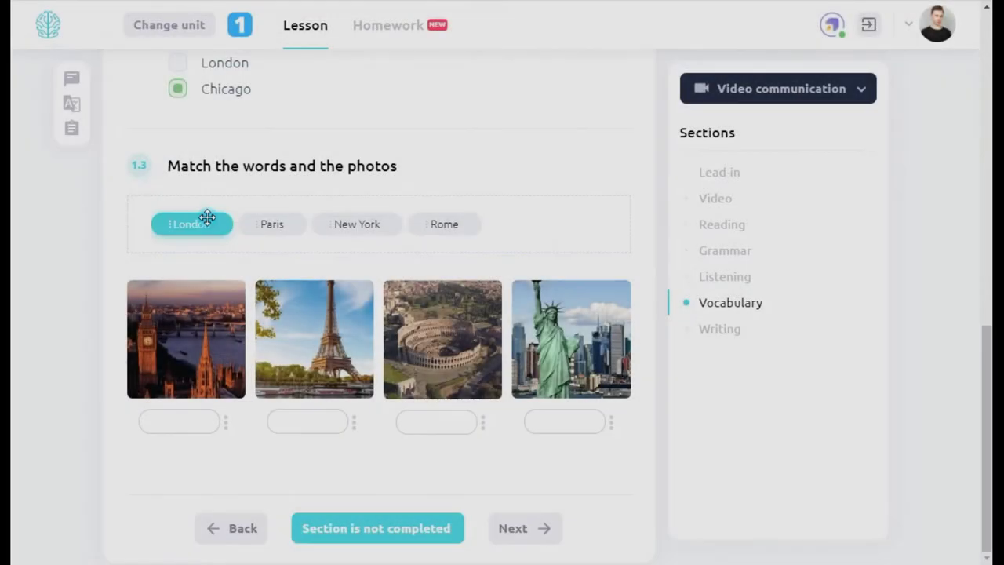
Step: Match the words London, Paris, New York and Rome to their photos in the student's view
drag(206, 218, 219, 385)
drag(272, 225, 307, 386)
drag(356, 224, 574, 405)
drag(444, 223, 435, 416)
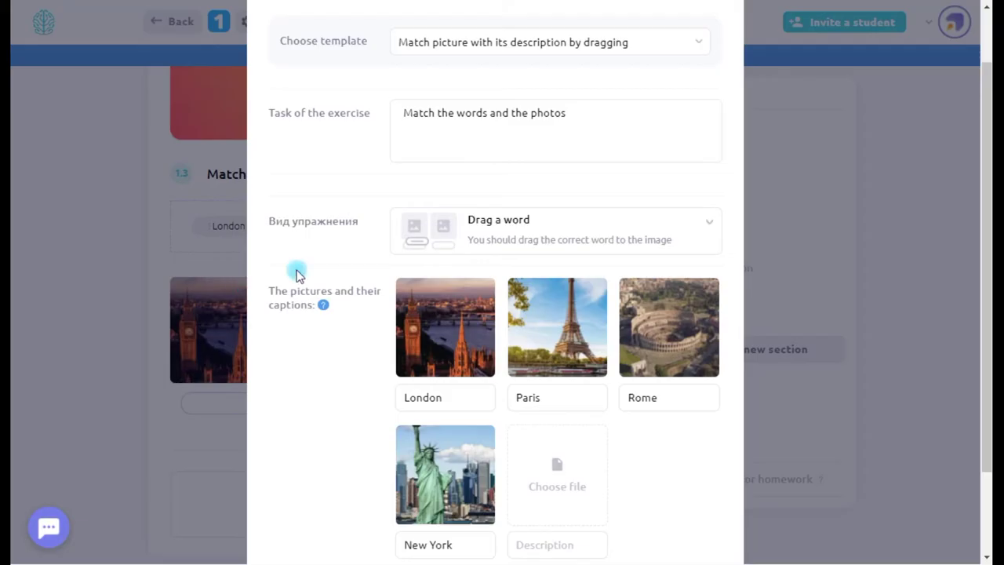
Step: Change the type of the photo matching exercise to "Enter a word" and save the changes
click(612, 231)
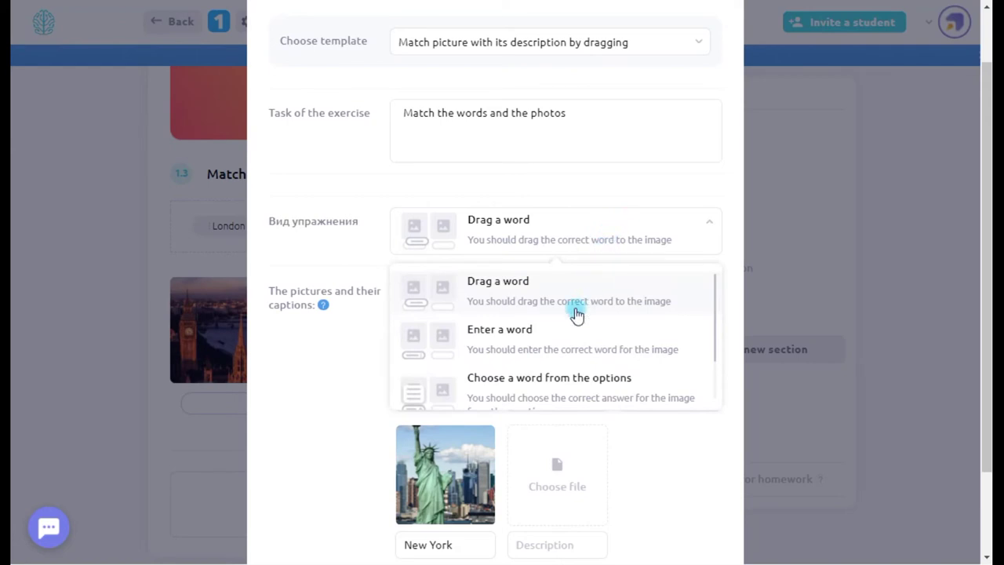
click(556, 346)
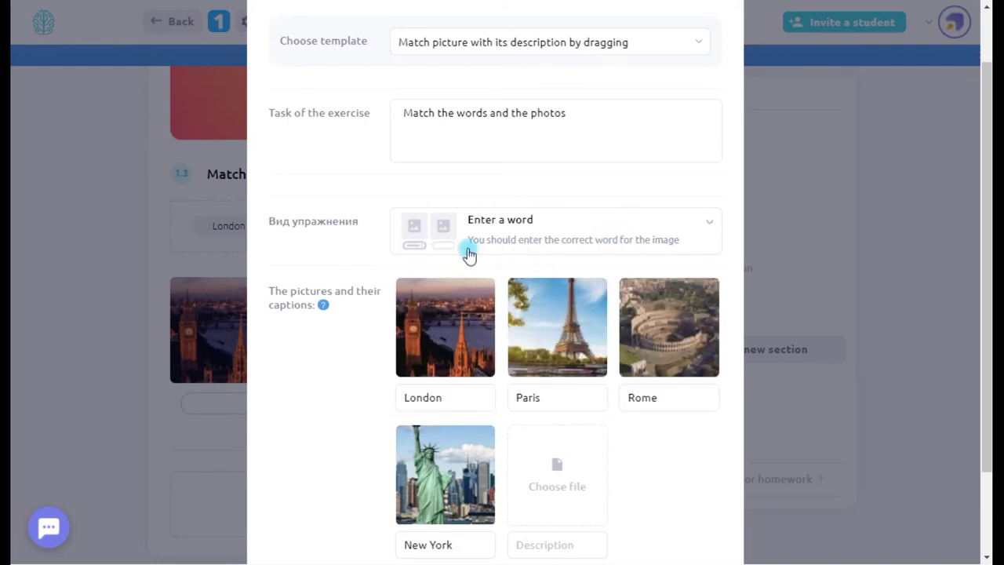
scroll(439, 239, down, 2)
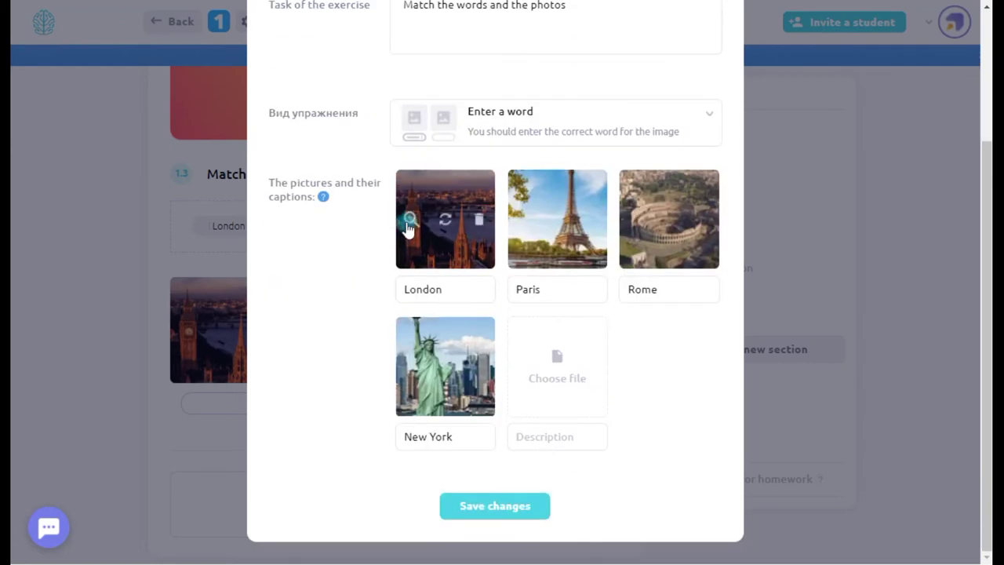
click(485, 512)
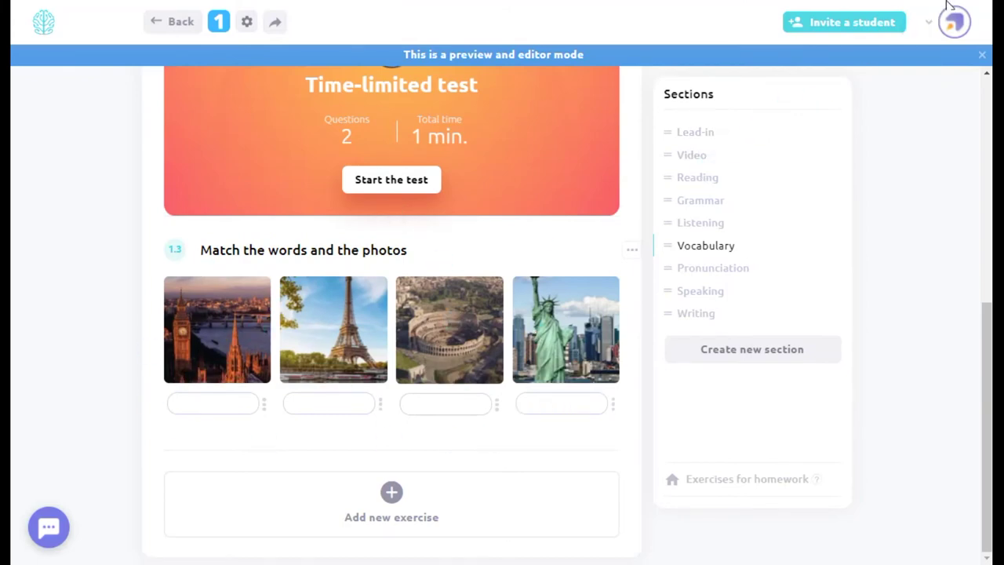
Step: Answer the four photos with "London", "Paris", "Rome" and "New York" in the student's view
click(158, 422)
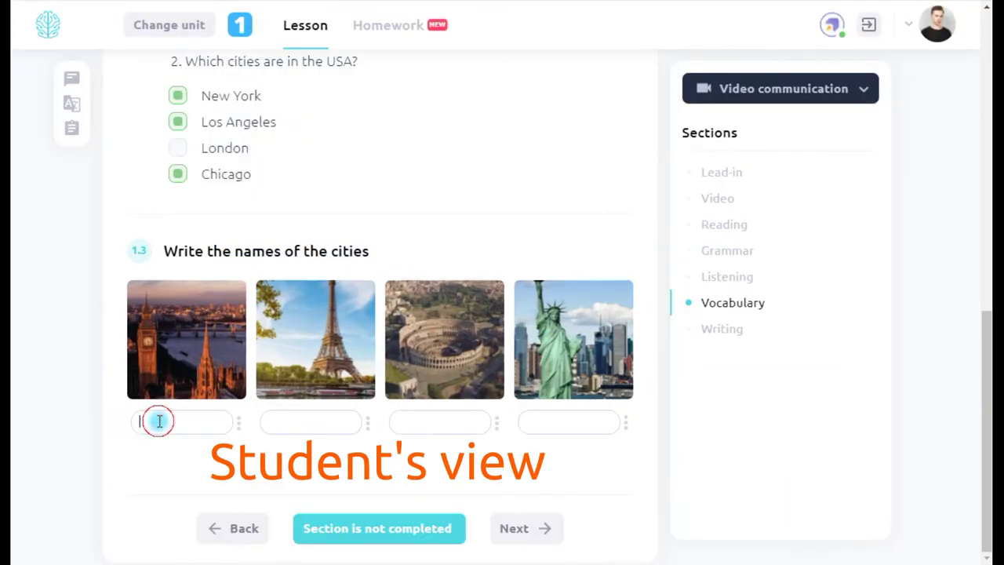
text(London)
click(277, 424)
text(Paris)
click(444, 424)
text(Rome)
key(Tab)
text(New York)
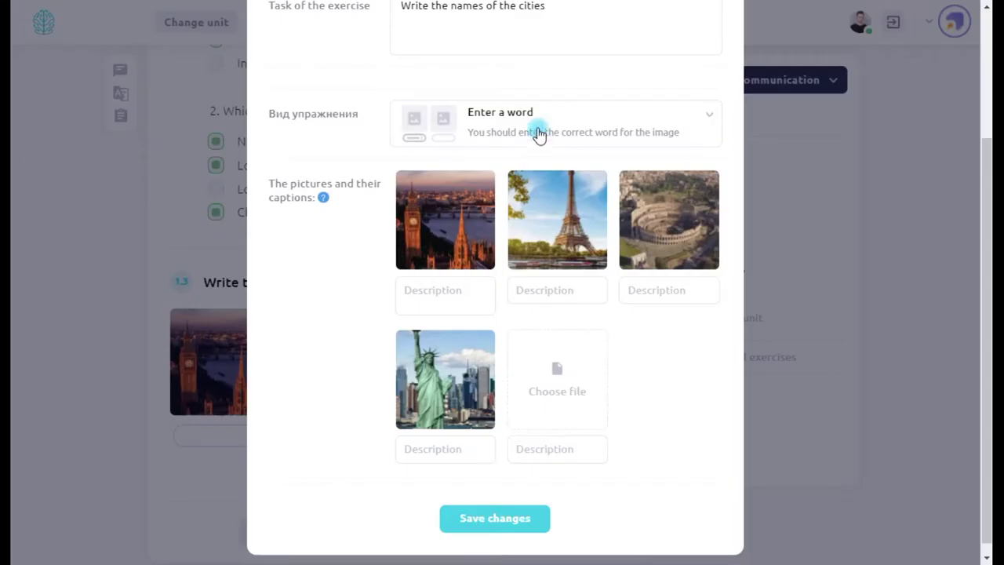
Step: Switch the exercise type to "Choose a word from the options" and caption the London photo "New York/London/Rome"
click(539, 135)
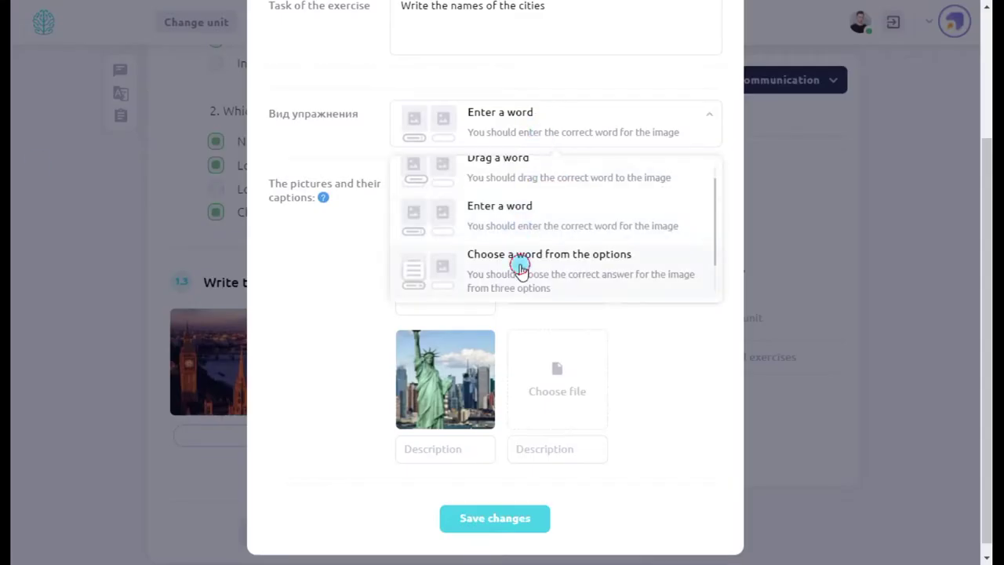
click(520, 269)
click(465, 298)
text(New York/London/Rome)
key(Tab)
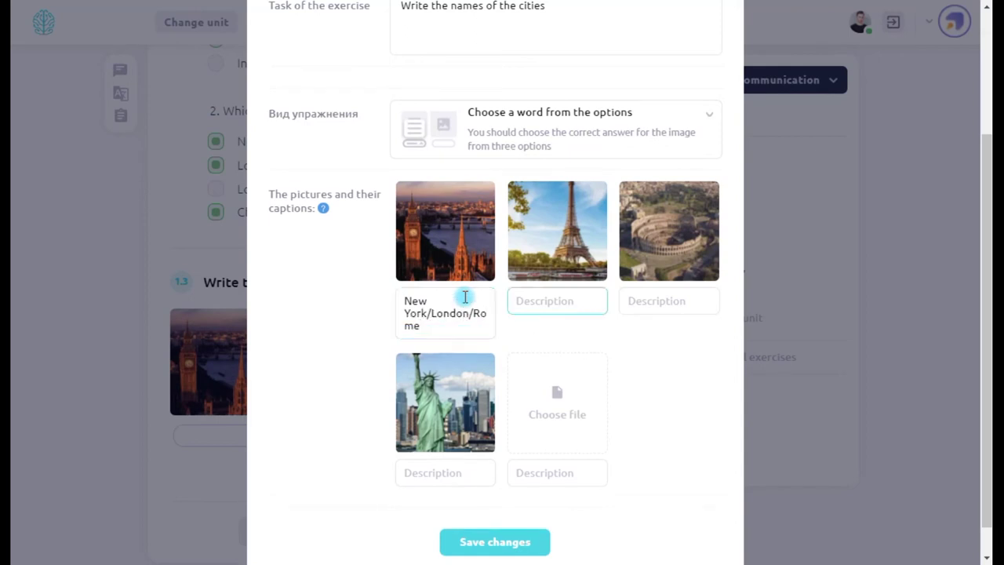
Step: Caption the remaining photos "Paris/London/Rome", "New York/Paris/Rome" and "Rome/London/New York", and save the changes
text(Paris/London/Rome)
key(Tab)
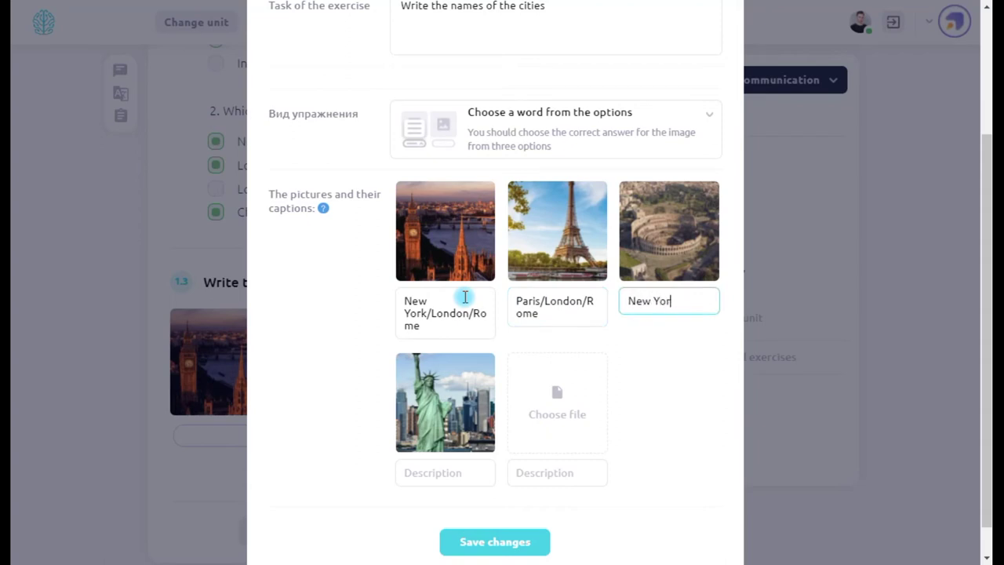
text(New York/Paris/Rome)
key(Tab)
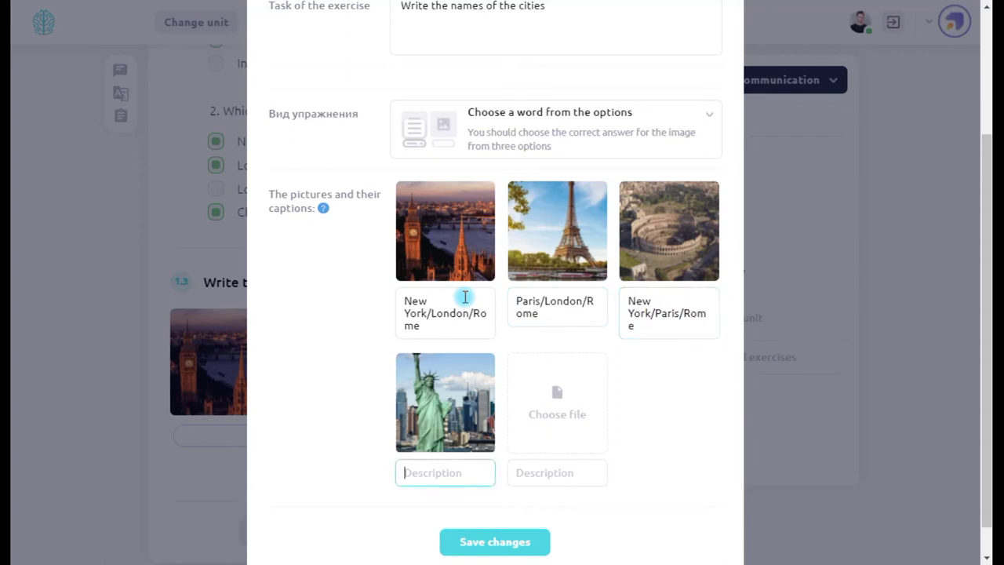
text(Rome/London/New York)
scroll(464, 298, down, 1)
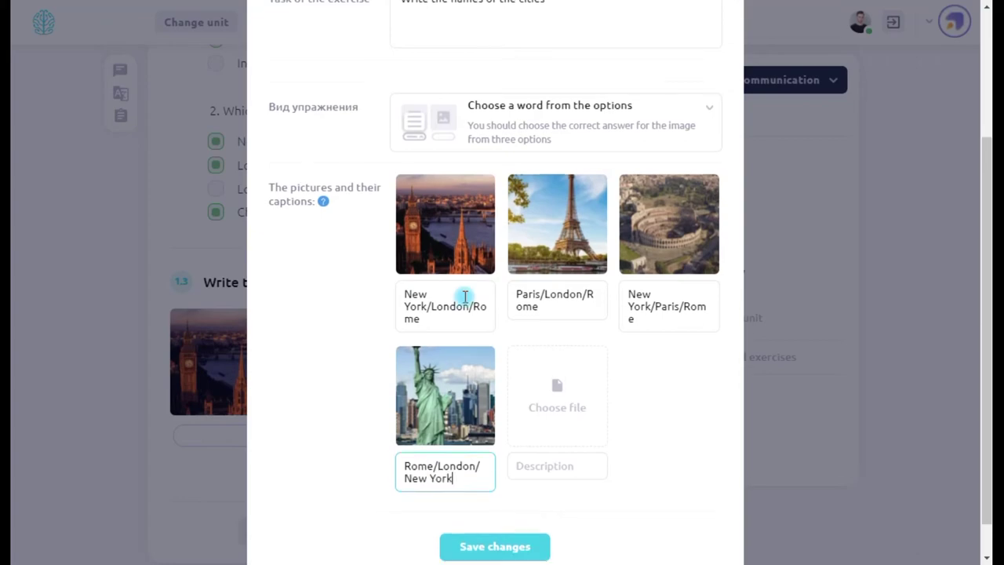
click(489, 510)
Step: Look through the answer options under each of the four city photos
scroll(358, 469, down, 6)
click(249, 437)
click(346, 438)
click(447, 437)
click(560, 436)
Step: Choose London, Paris, Rome and New York for the four photos in the student's view
click(184, 439)
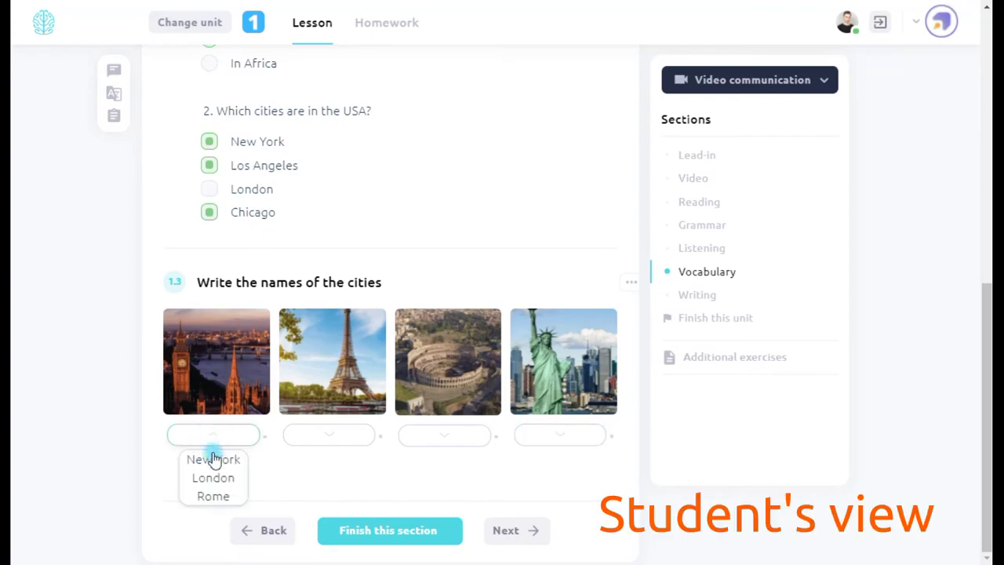
click(212, 476)
click(332, 439)
click(332, 458)
click(439, 438)
click(444, 496)
click(560, 436)
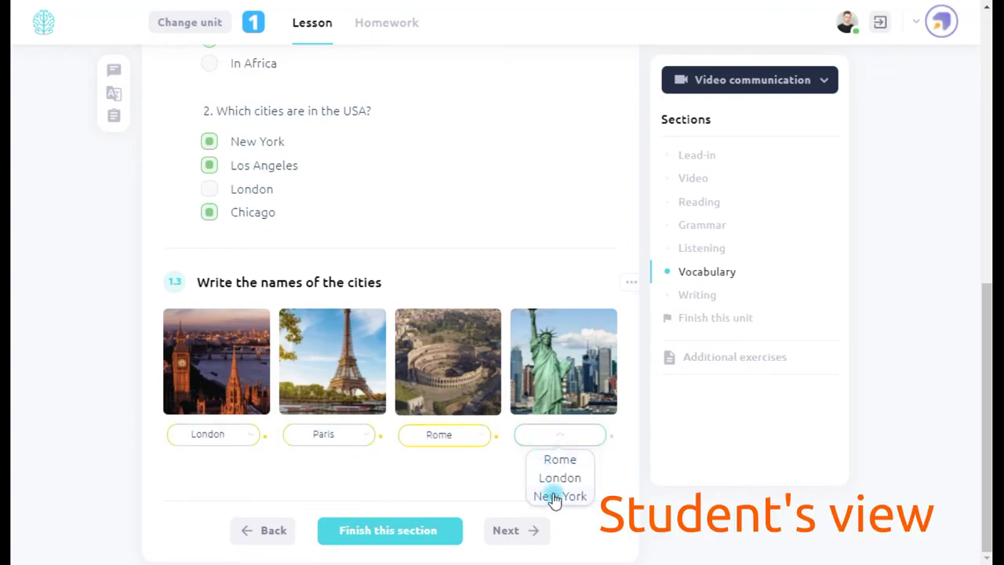
click(556, 498)
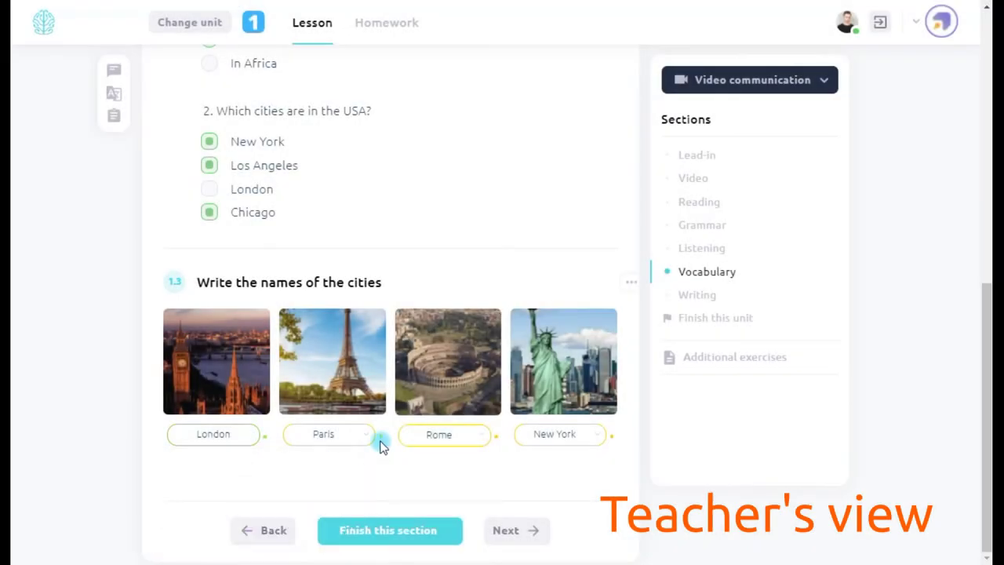
Step: Mark the student's Rome and New York answers as correct in the teacher's view
click(496, 436)
click(427, 499)
click(612, 437)
click(568, 494)
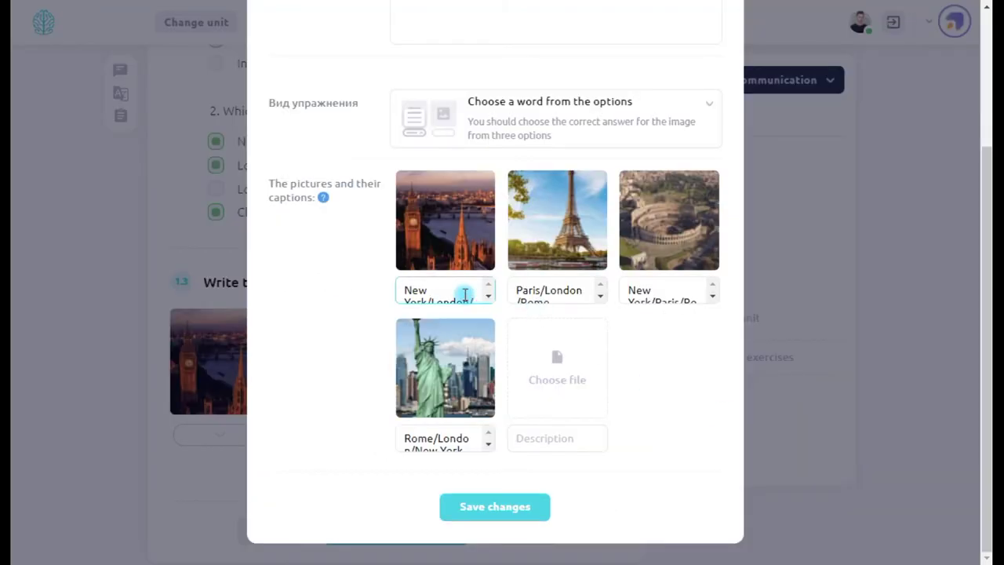
Step: Mark the correct option in the photo captions with an asterisk, as in London*, Paris* and Rome*, and save the changes
click(465, 294)
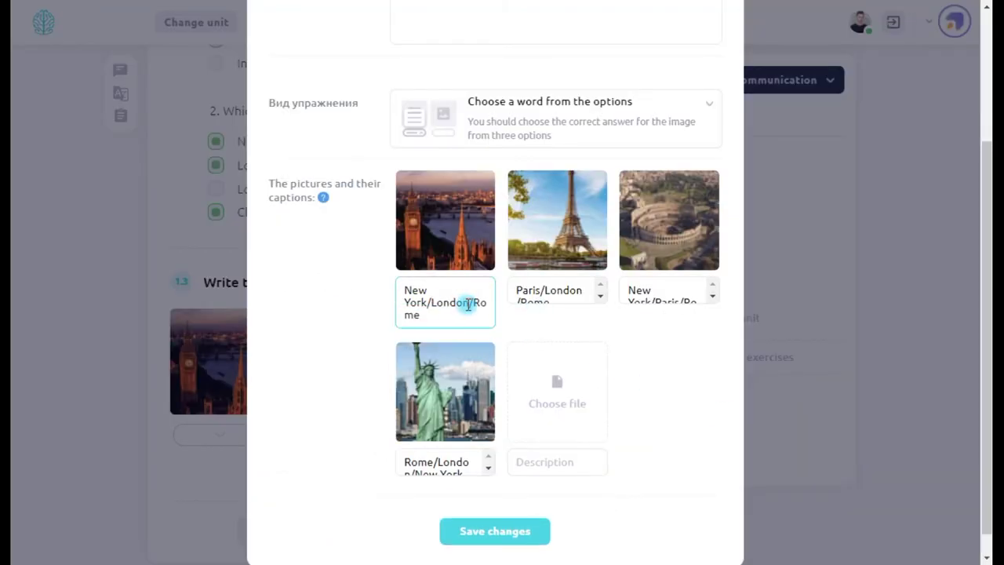
text(*)
click(543, 291)
text(*)
click(686, 305)
text(*)
click(464, 464)
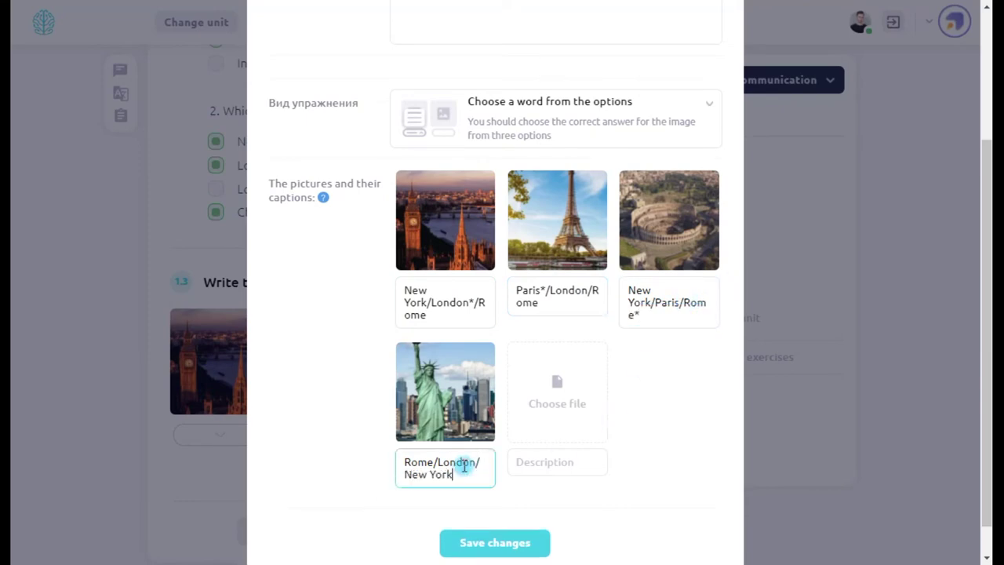
click(495, 542)
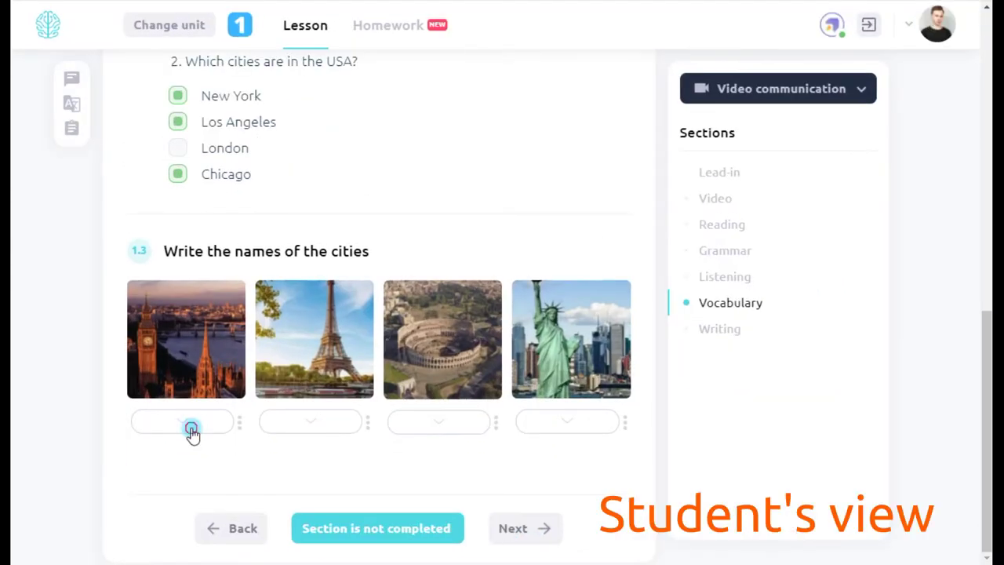
Step: In the student's view, answer the first photo with London and try London, Rome and finally Paris for the second
click(190, 428)
click(182, 468)
click(320, 427)
click(316, 469)
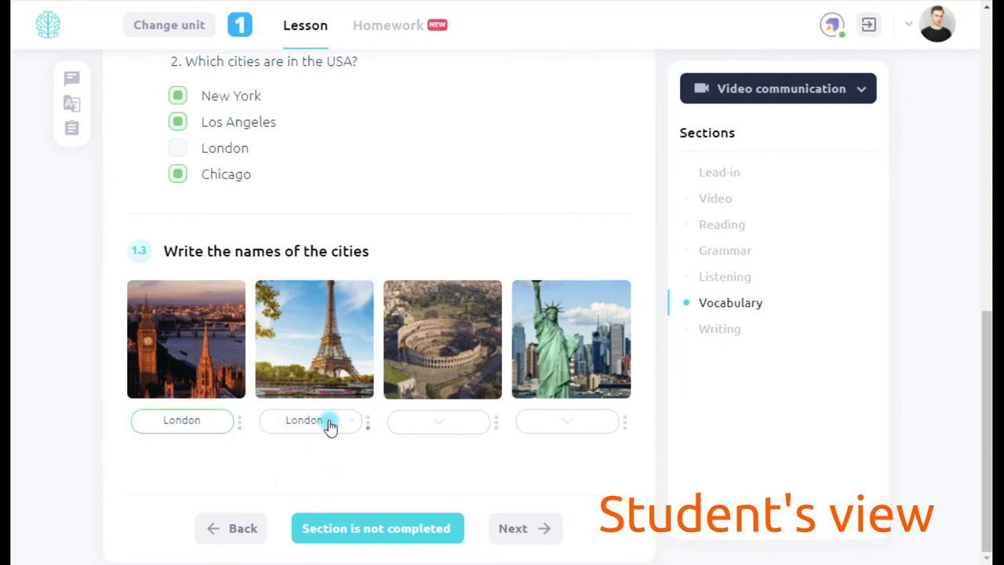
click(320, 429)
click(312, 471)
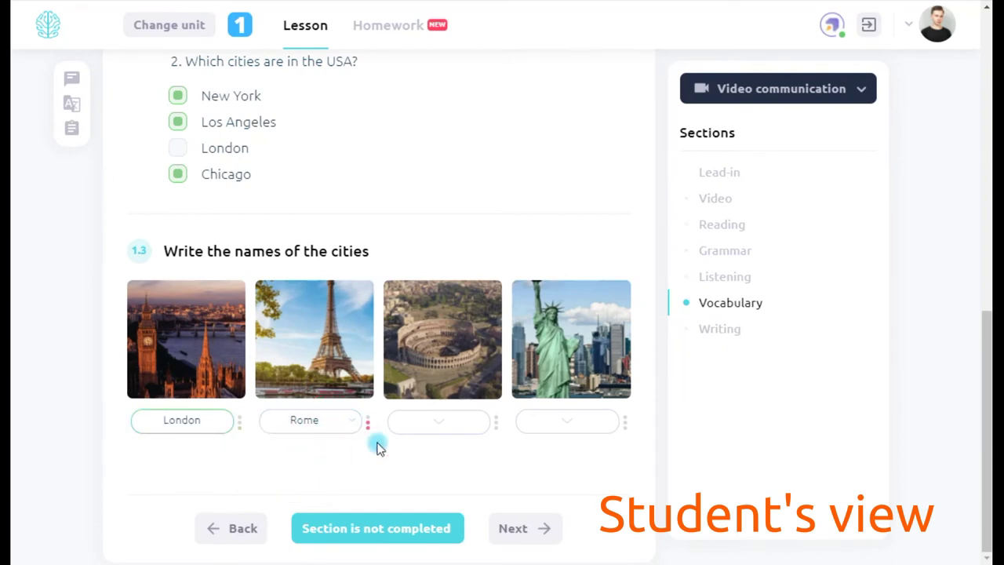
click(334, 432)
click(327, 449)
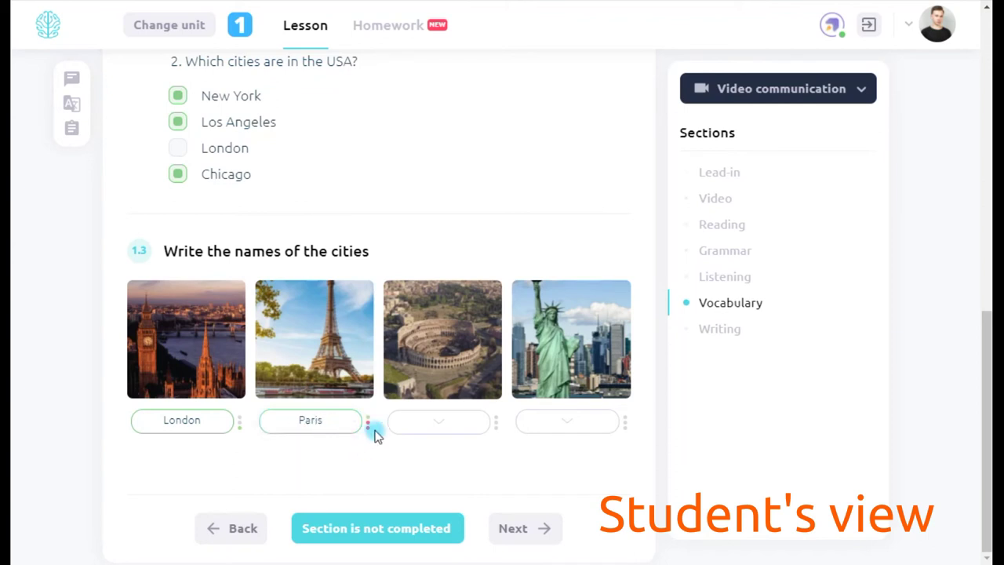
Step: In the student's view, answer the third photo with Rome and the fourth with New York
click(486, 435)
click(439, 490)
click(570, 431)
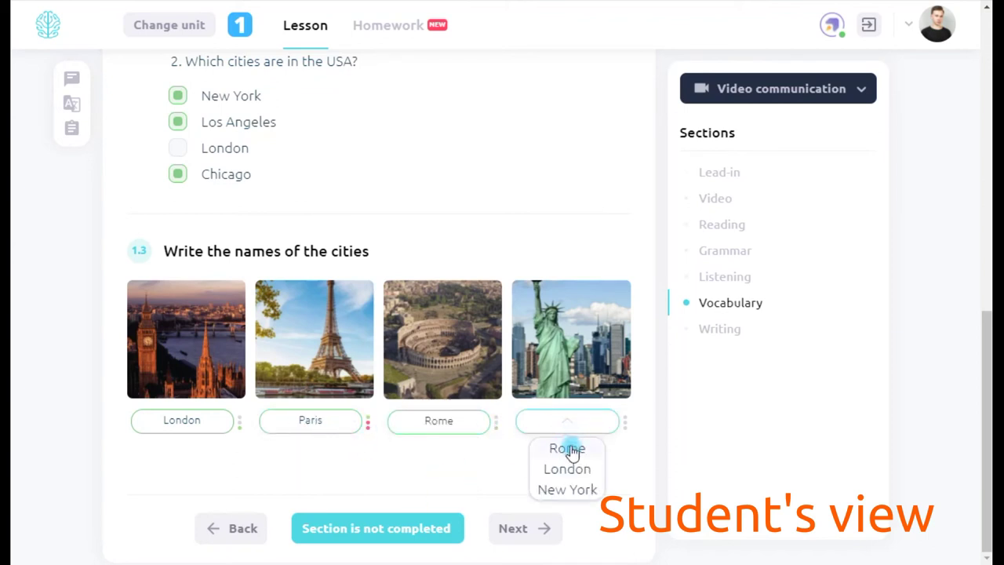
click(577, 488)
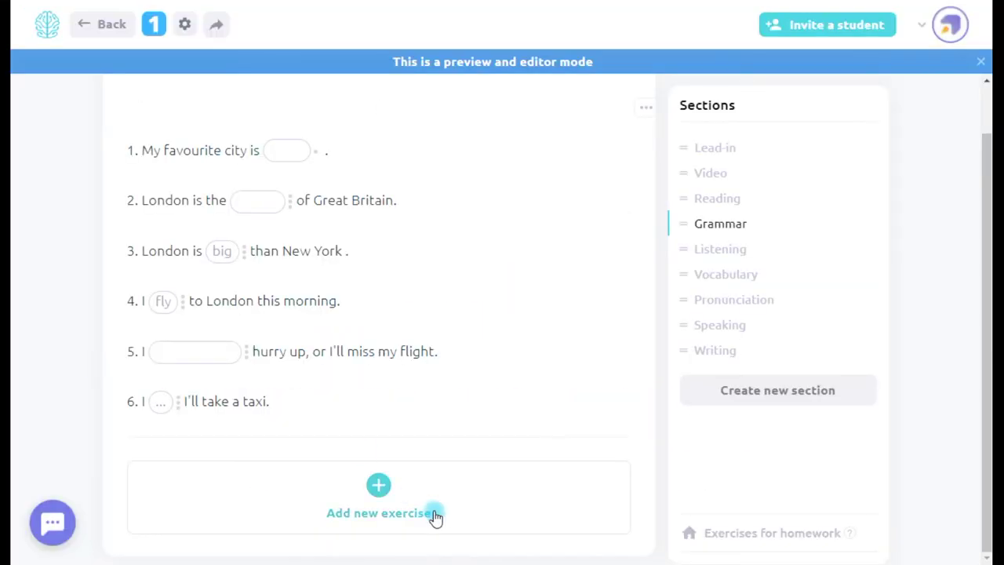
Step: Add a "Make sentences from given words" exercise to the Grammar section with the task "Order the words"
click(434, 515)
scroll(571, 417, down, 5)
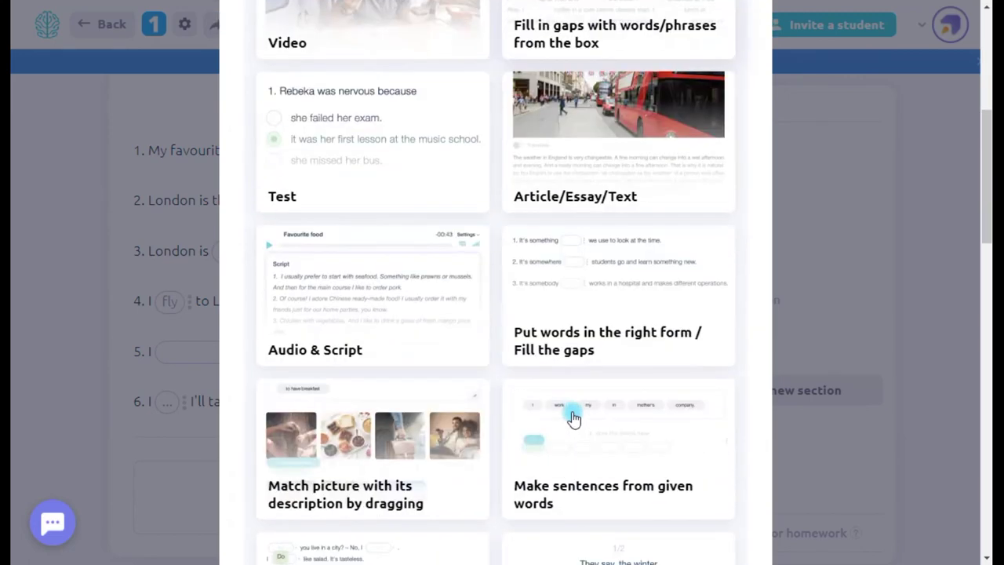
click(681, 470)
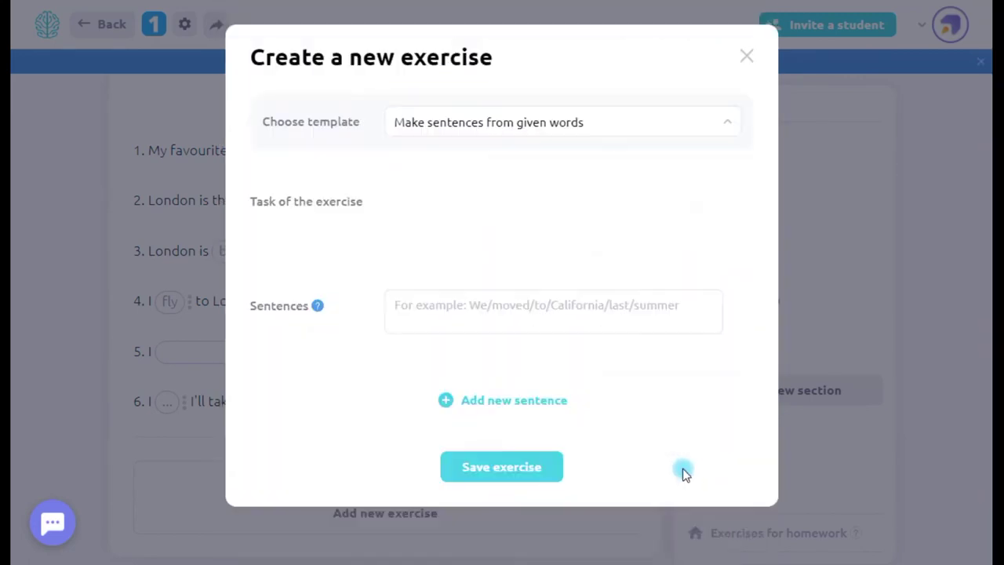
click(433, 231)
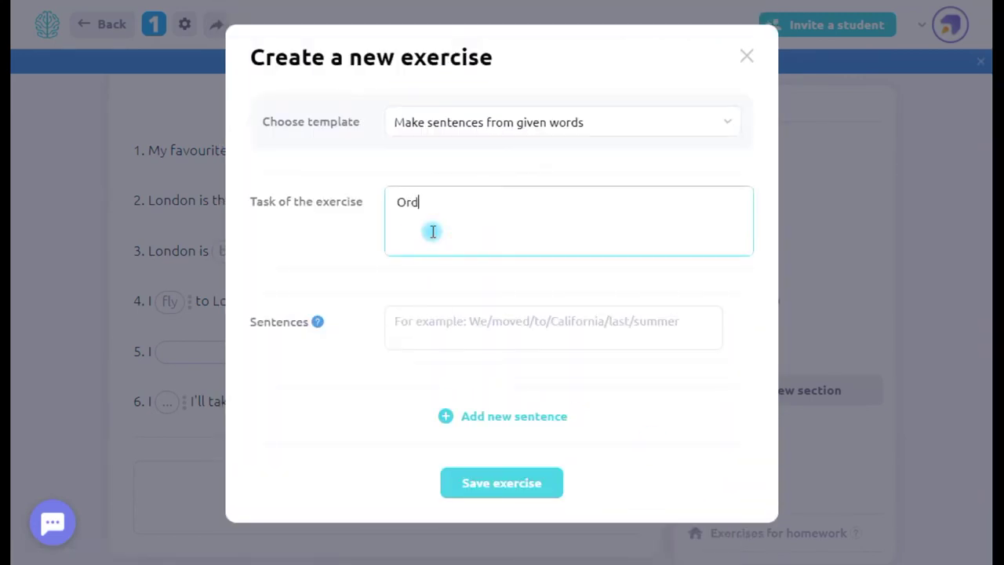
key(Tab)
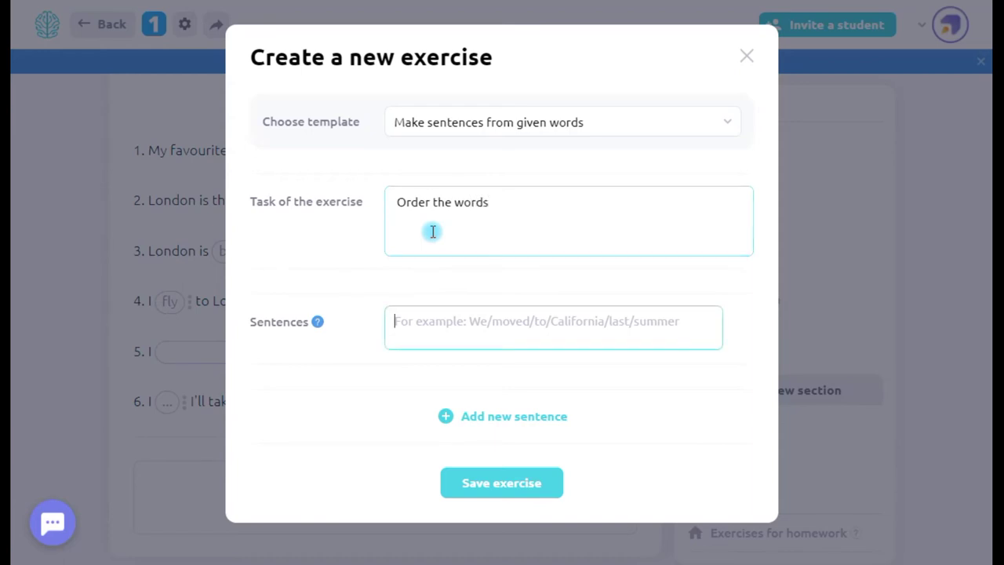
Step: Enter the first sentence, split into word chunks with slashes, as "London/ is/ the captial/ of/ Great Britain."
text(Lon)
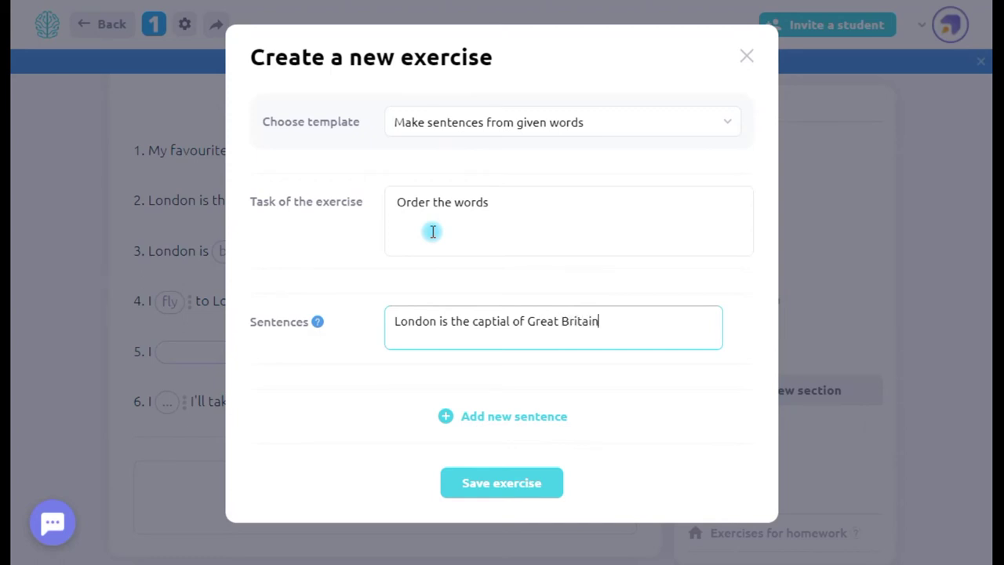
click(438, 322)
text(/)
click(454, 322)
text(/)
click(521, 322)
text(/)
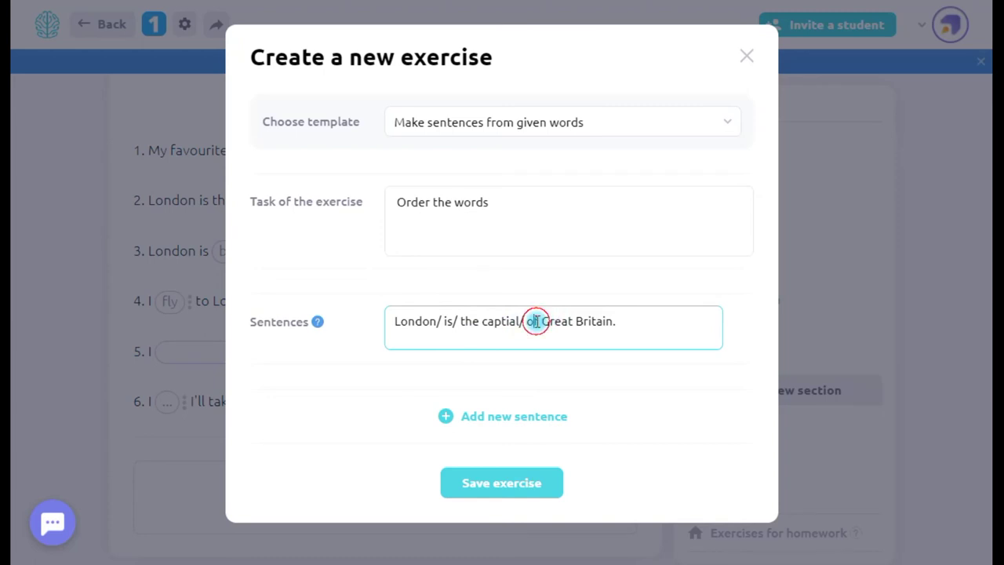
click(539, 321)
text(/)
Step: Add a second sentence, "never/sometimes/often/always", and save the exercise
click(541, 416)
click(455, 404)
text(never/sometimes)
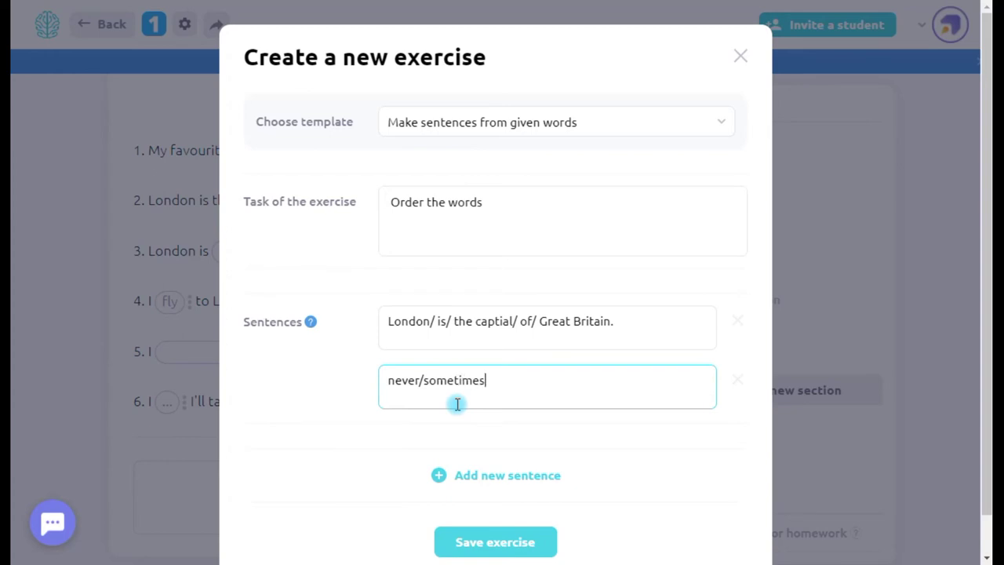
text(/often/always)
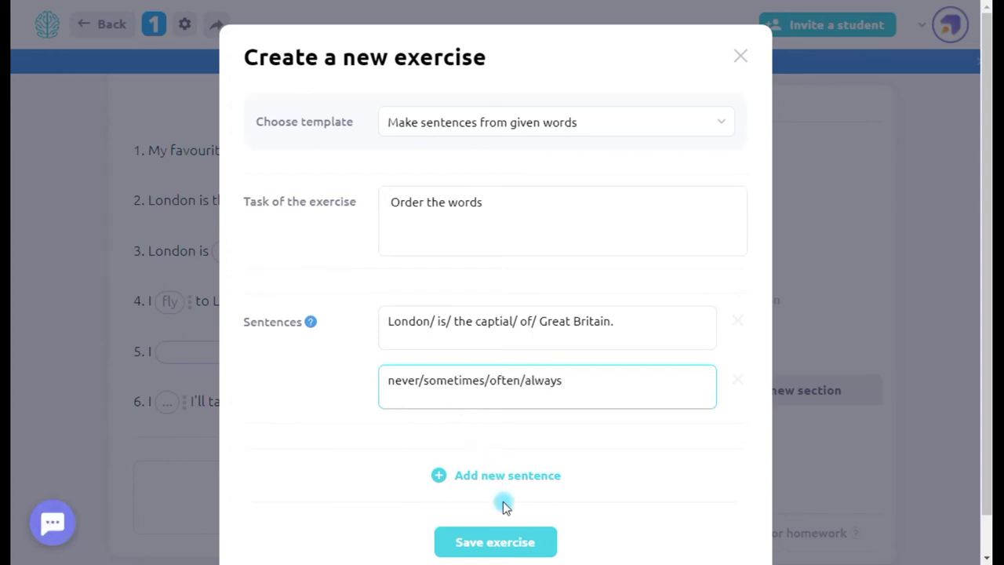
click(518, 542)
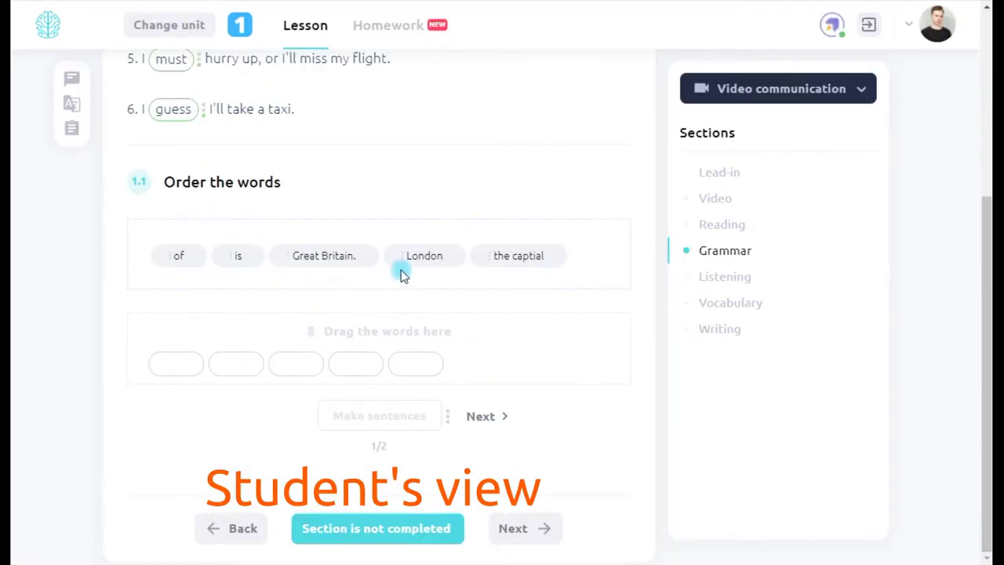
Step: In the student's view, arrange the words into "London is the captial of Great Britain." and check the answer
drag(402, 275, 177, 359)
drag(243, 255, 236, 363)
drag(528, 245, 301, 361)
drag(186, 256, 377, 352)
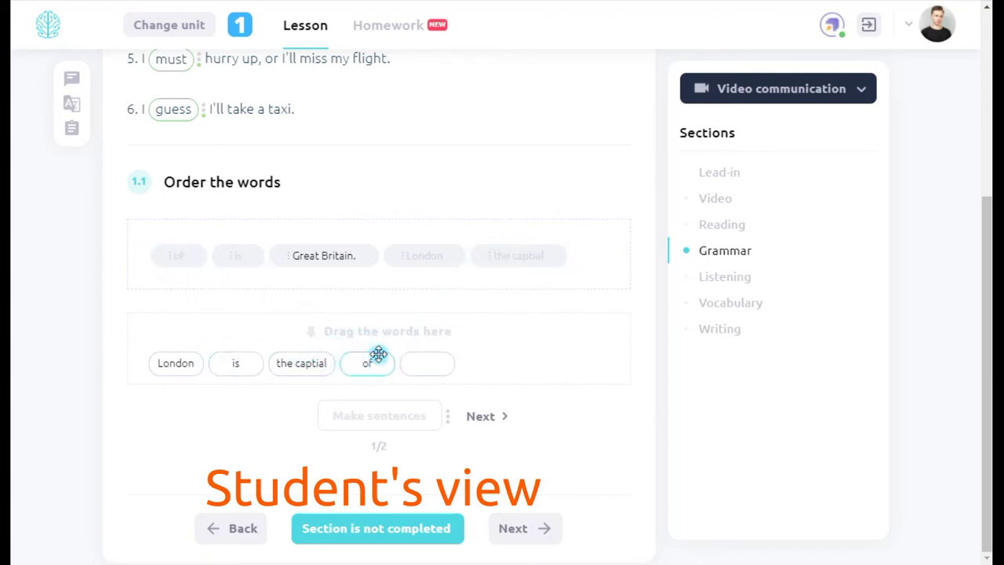
drag(343, 265, 432, 359)
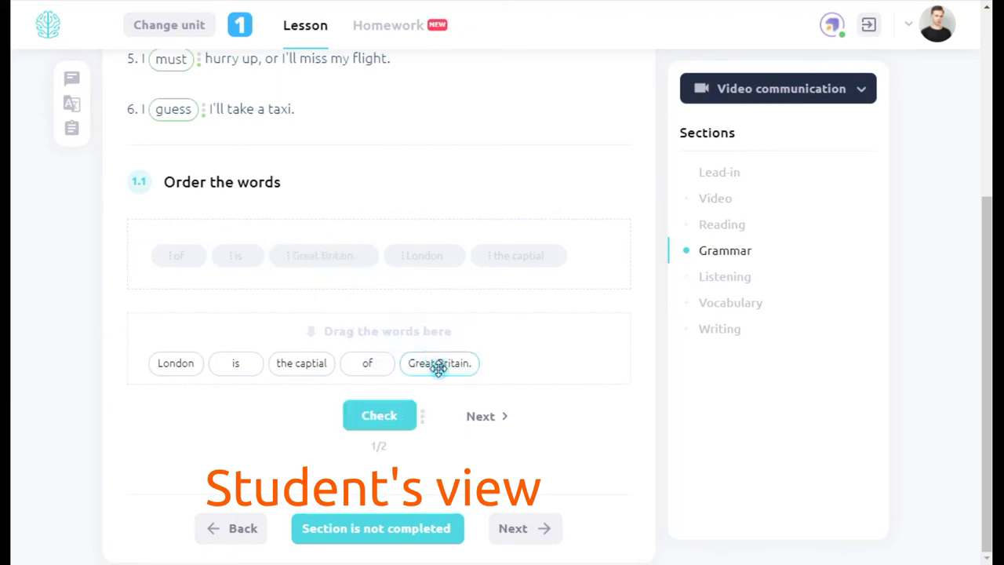
click(408, 414)
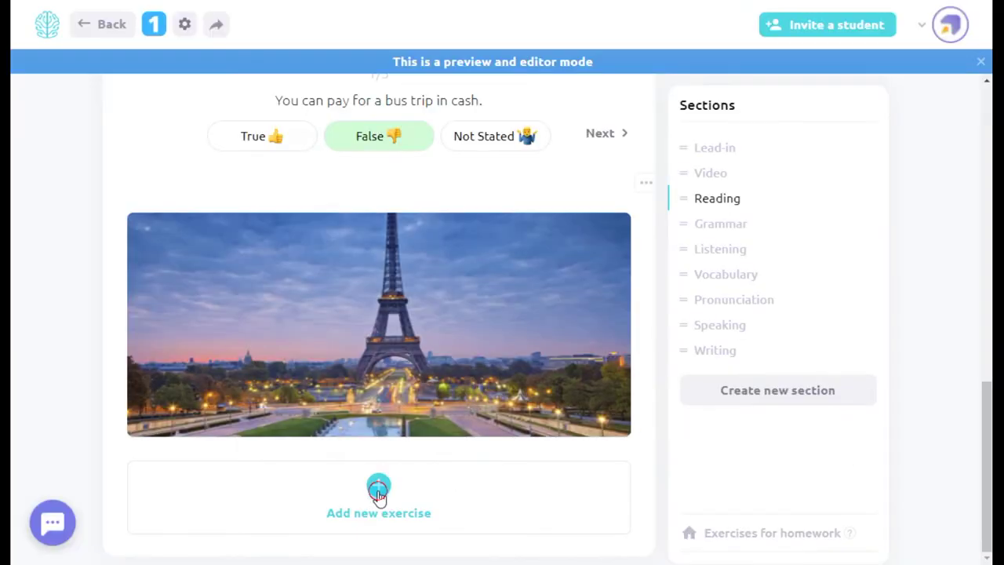
Step: Add a "Choose correct word form" exercise to the Reading section with the task "Choose the correct option."
click(374, 489)
scroll(495, 366, down, 6)
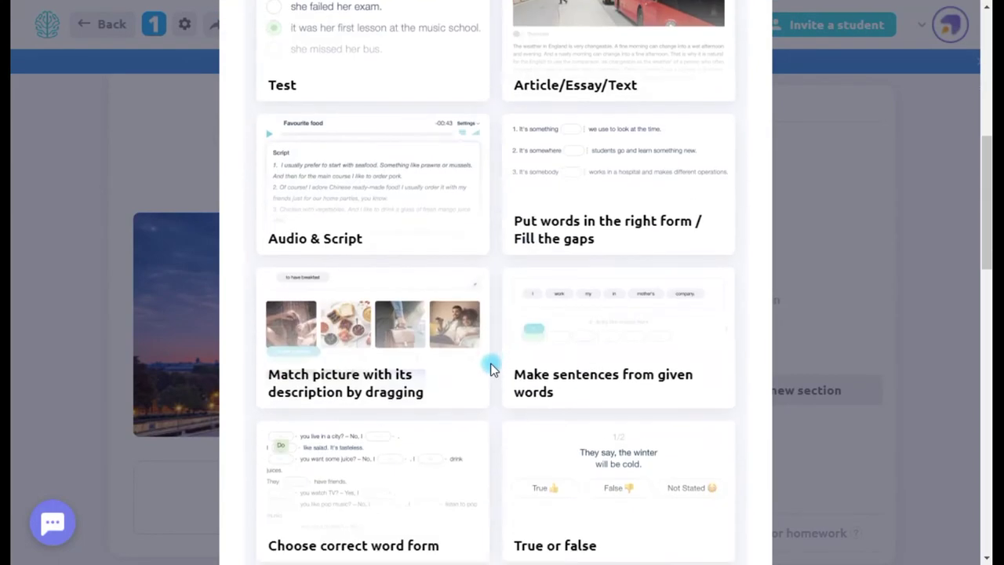
scroll(491, 364, down, 2)
click(335, 393)
click(432, 200)
text(Choose the correc)
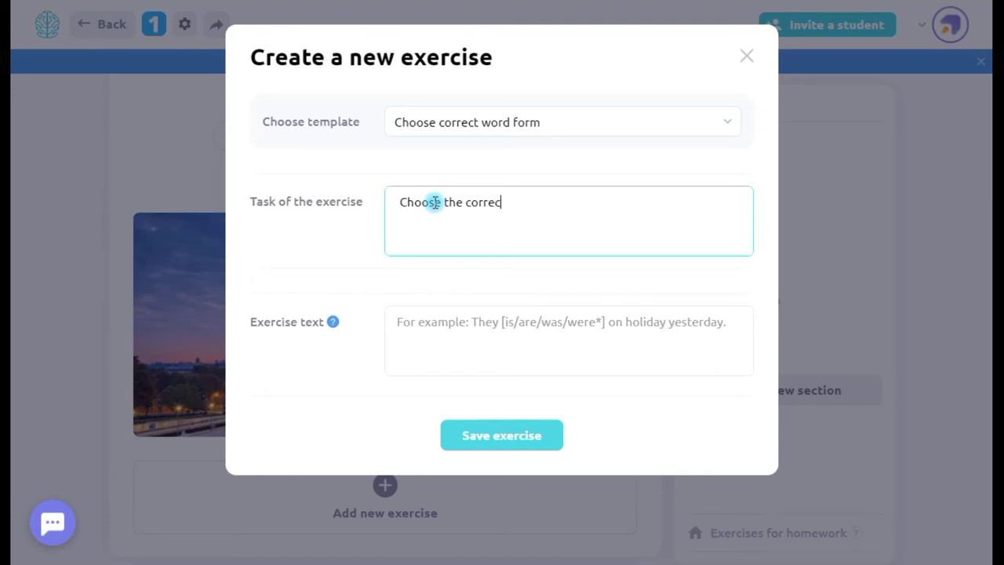
text(t option.)
Step: Insert the exercise text about Paris and turn its first "is" into the choice gap [is*/are/were]
click(538, 334)
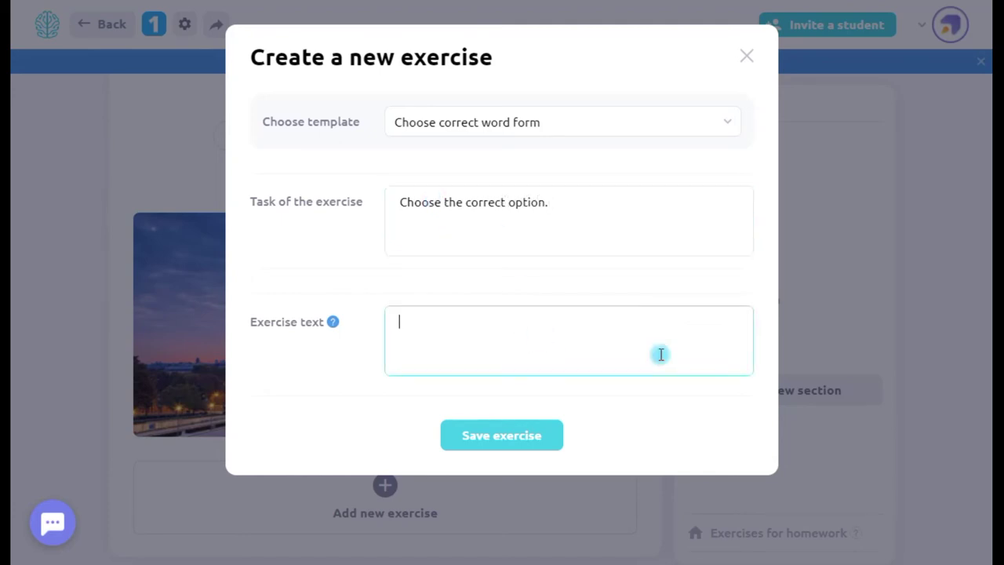
text(Paris is one of the most beautiful cities in the world, the capital of France, of art and of fashion. There is a thousand things to do and see in Paris and however much time you have here, it won’t be enough.  Have you ever been to Paris?)
click(430, 320)
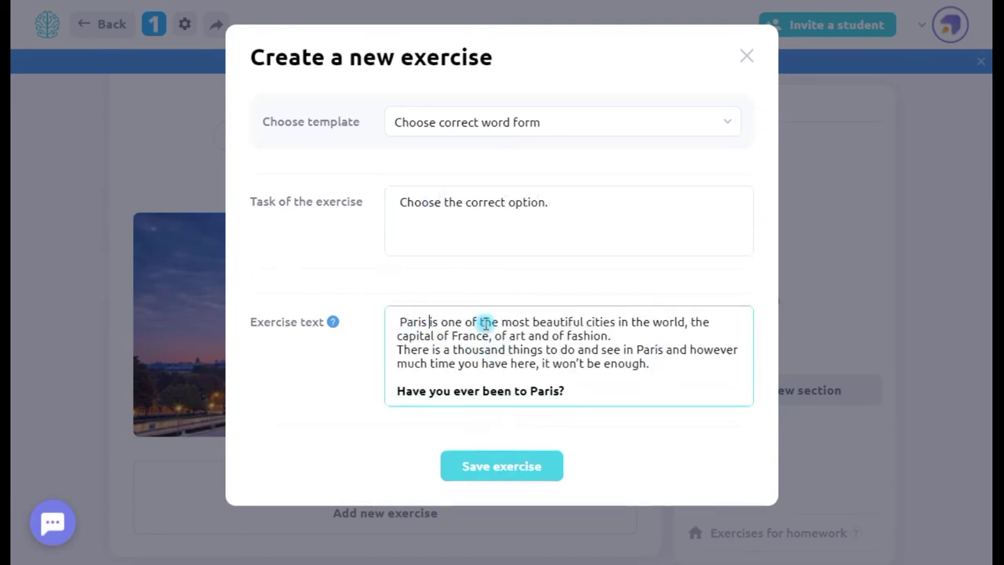
text([)
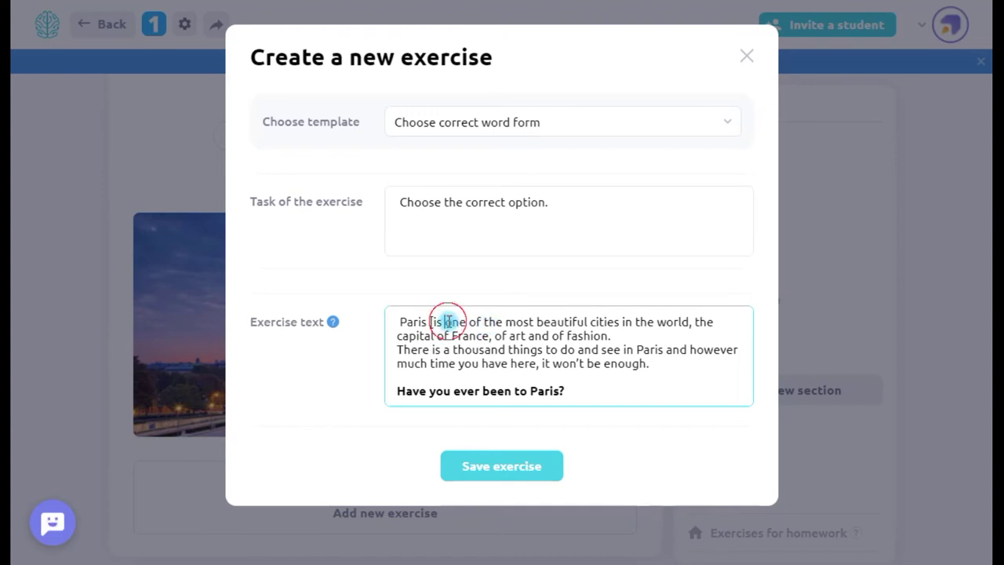
text(])
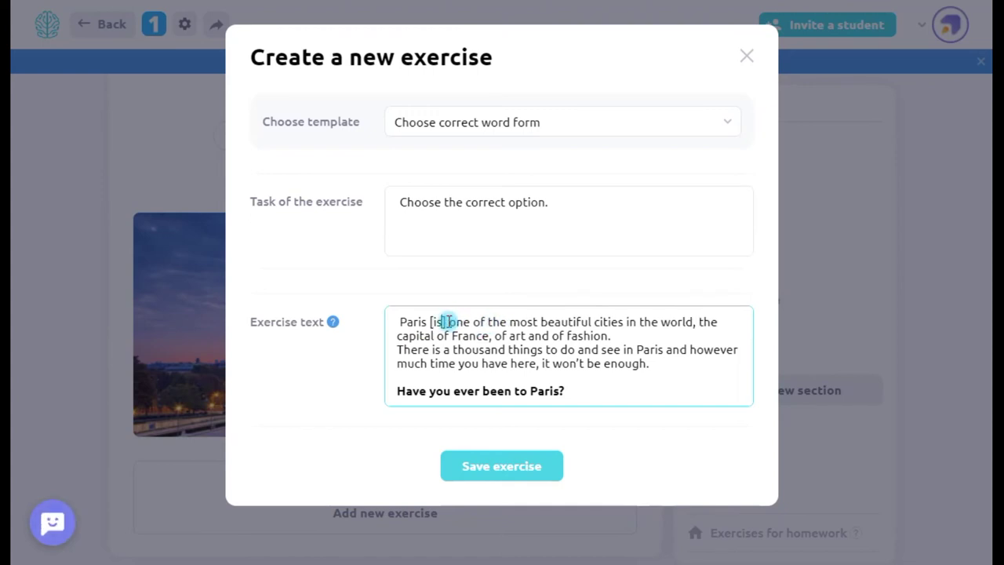
text(/are/were)
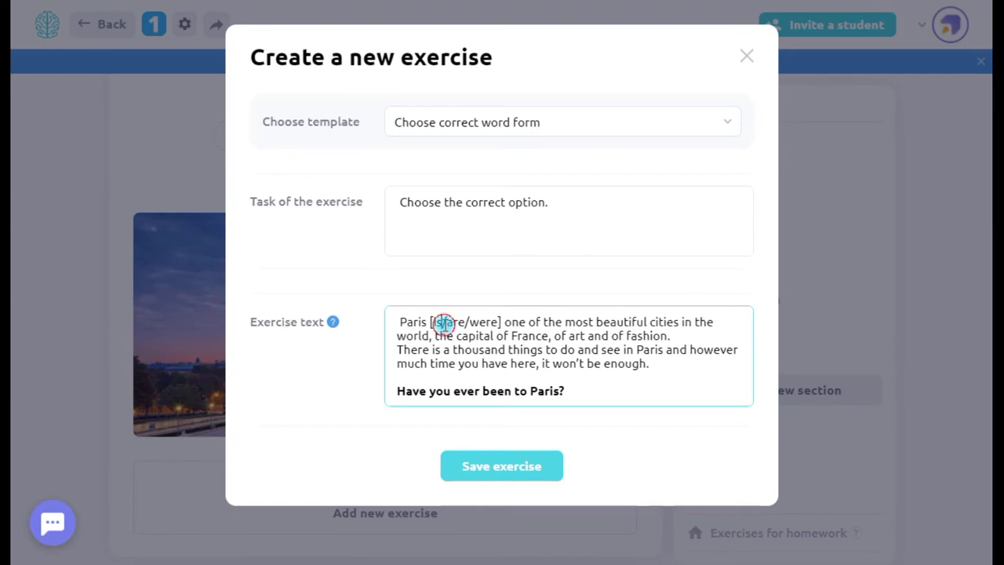
text(/)
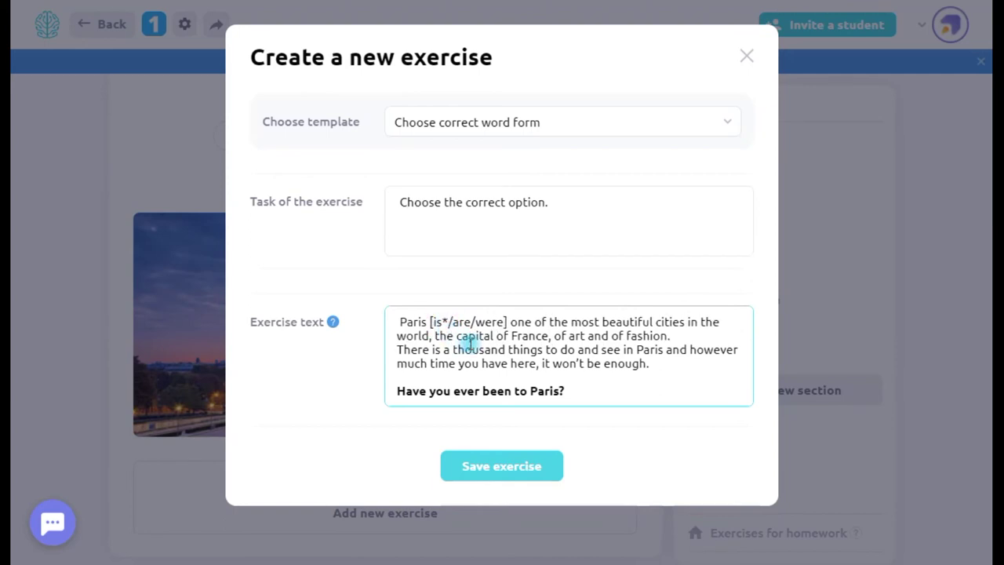
Step: Turn "There is" at the start of the second sentence into the choice gap [There is*/There are]
click(398, 350)
text([)
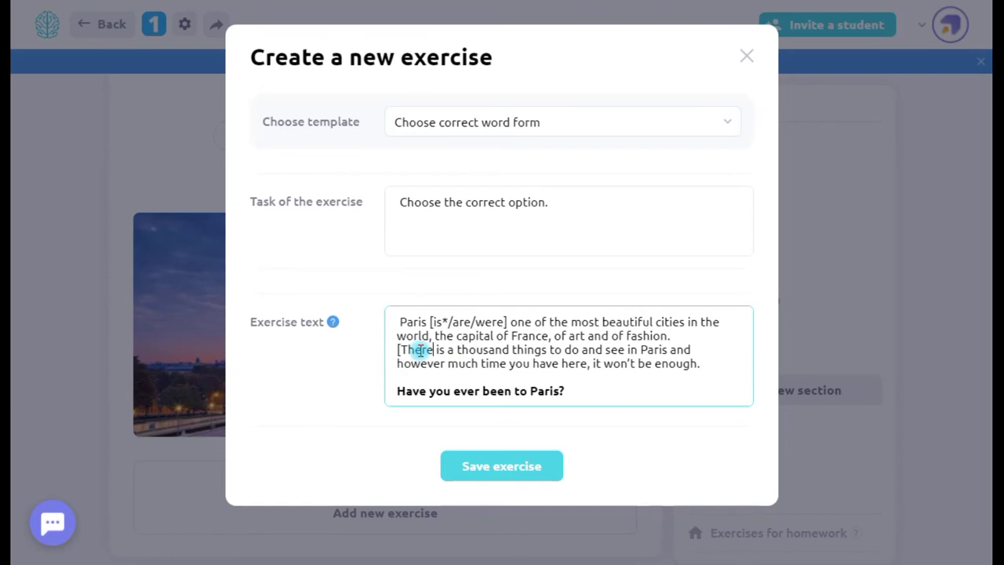
text(/There are])
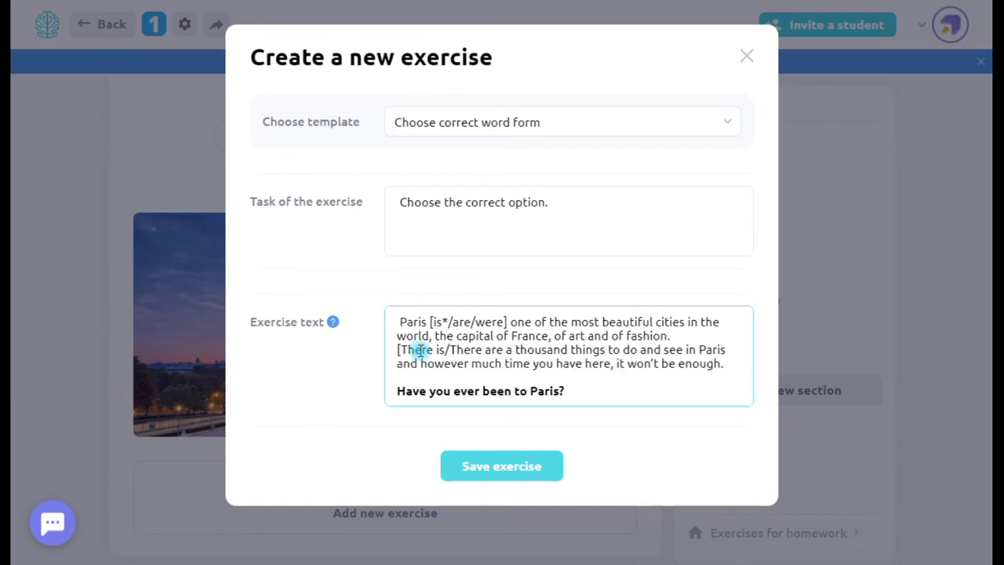
text(*)
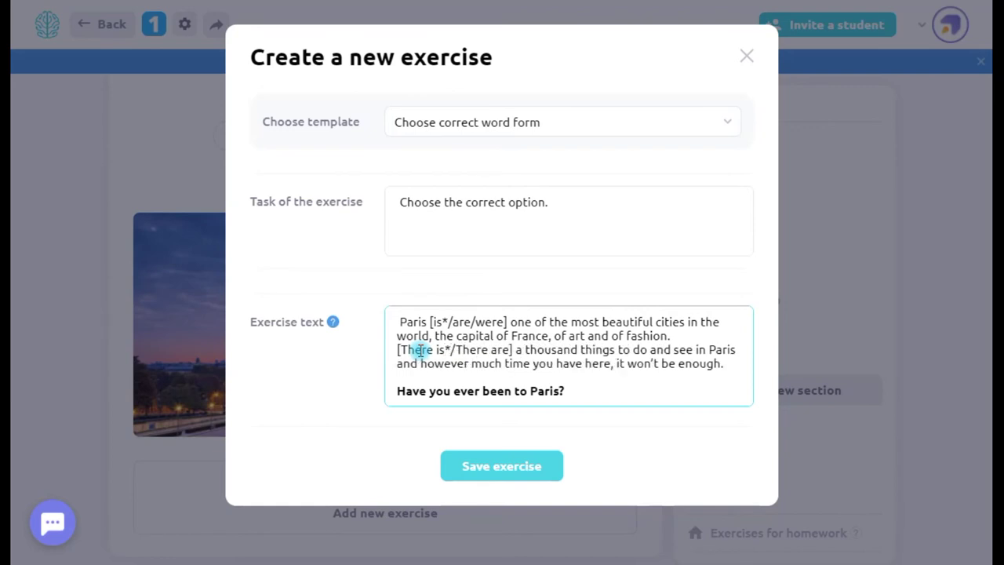
Step: Turn "much" before "time you have here" into the choice gap [many/much*/a lot of]
click(482, 364)
text([many/)
key(Right)
key(Right)
key(Right)
key(Right)
text(/a lot of])
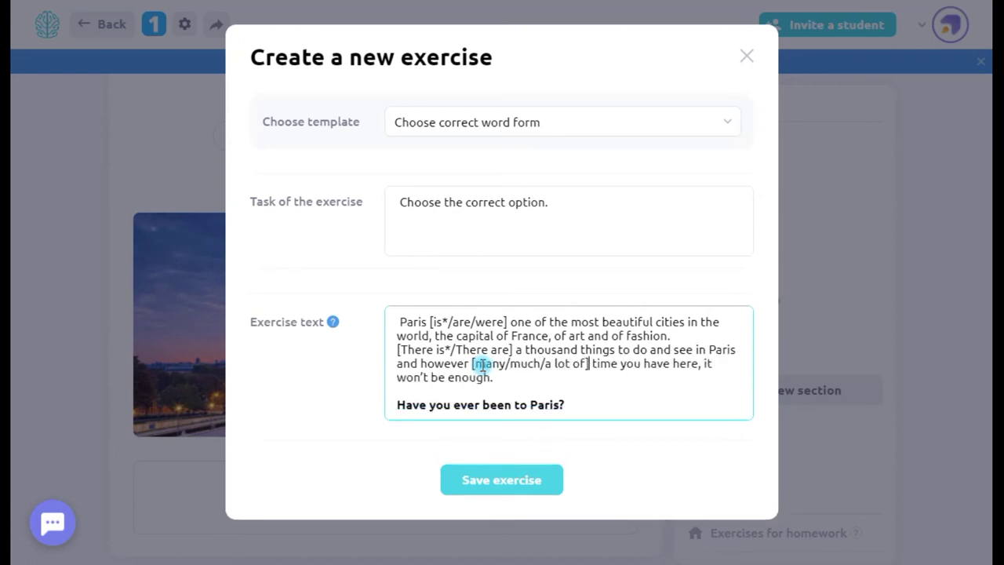
click(542, 363)
text(*)
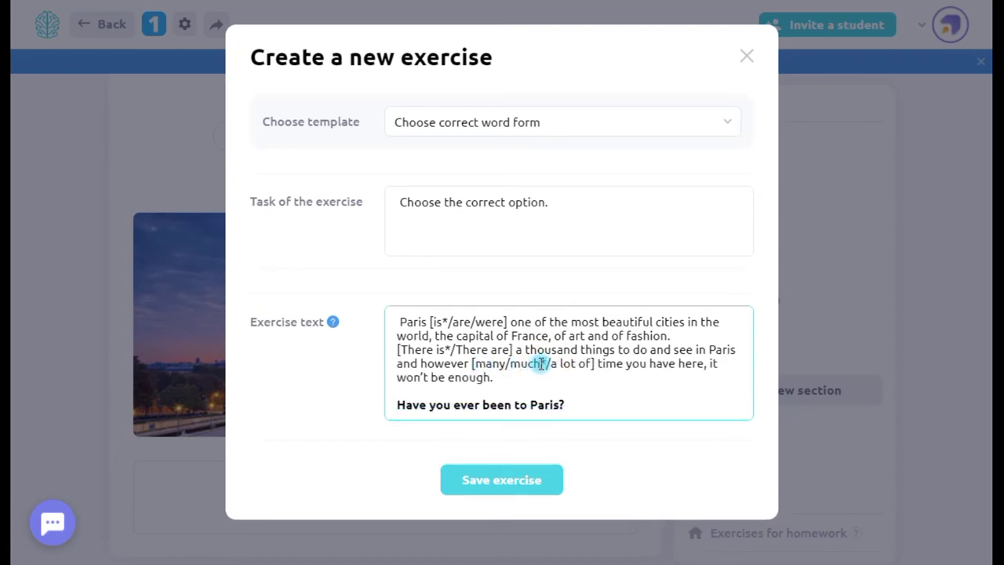
Step: Add the answer gap "[Yes, I have./No. I haven't]." below "Have you ever been to Paris?" and save the exercise
click(575, 407)
key(Return)
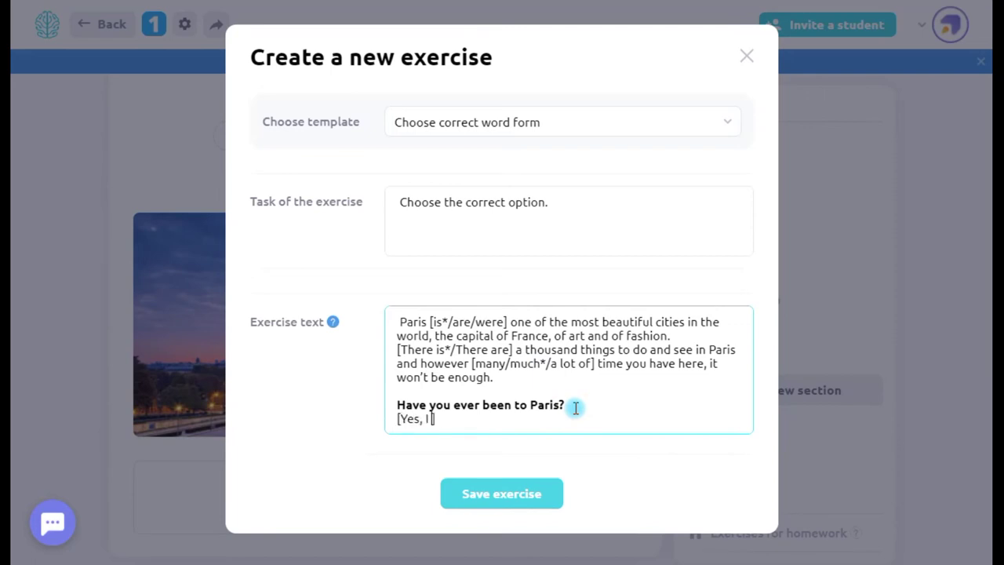
text([Yes, I have./No. I haven't].)
click(524, 496)
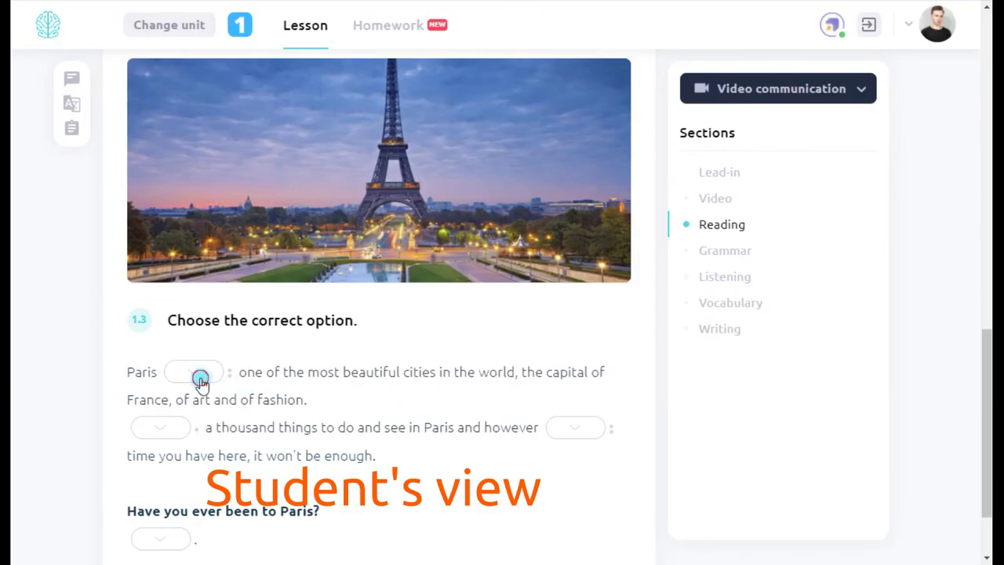
Step: In the student's view, choose an option for each of the four gaps in the Paris text
click(197, 375)
click(194, 403)
click(167, 430)
click(168, 455)
click(592, 433)
click(579, 475)
scroll(164, 444, down, 1)
click(163, 438)
click(164, 464)
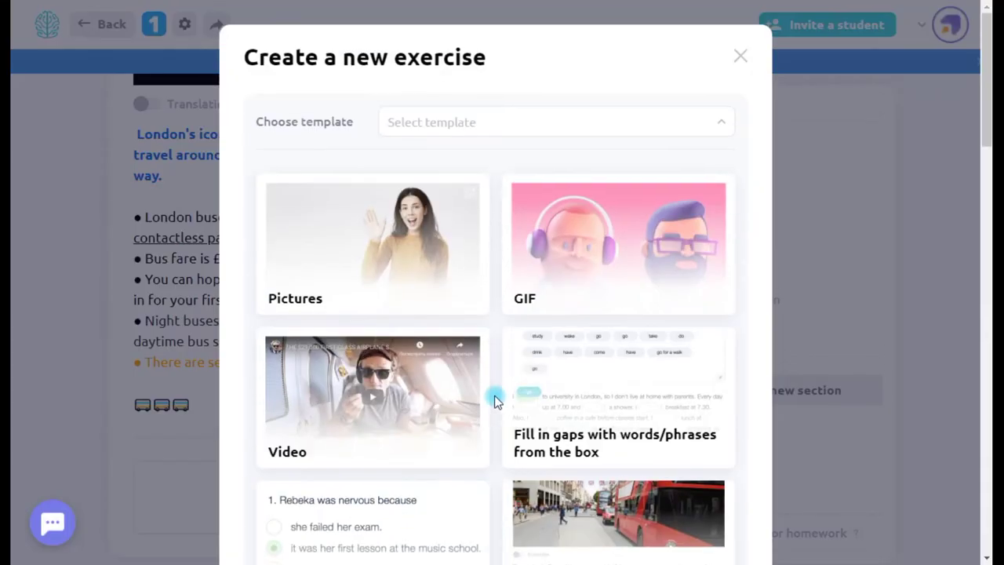
Step: Create a "True or false" exercise for the London bus text with the task "Mark the sentences True or False."
scroll(494, 399, down, 5)
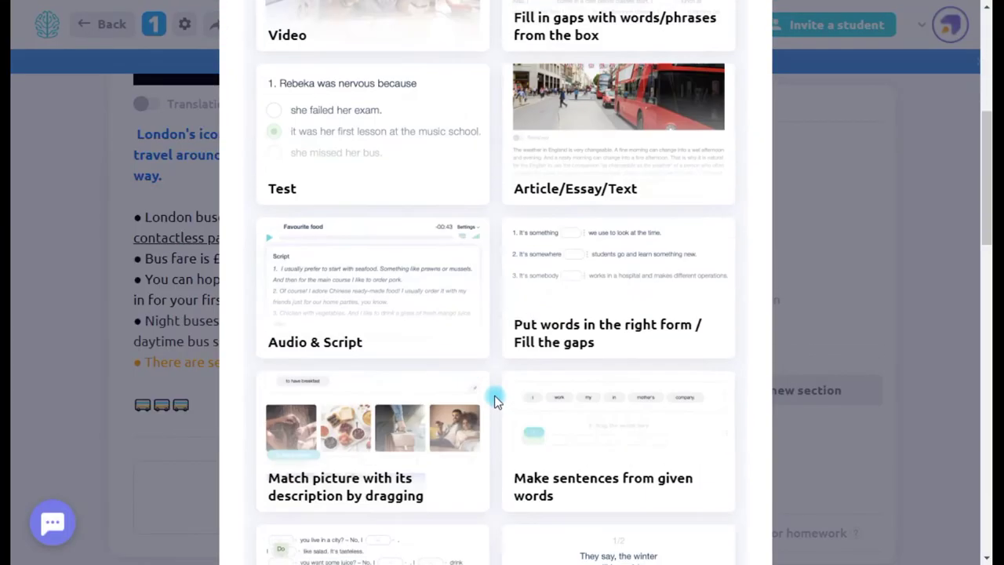
scroll(493, 400, down, 4)
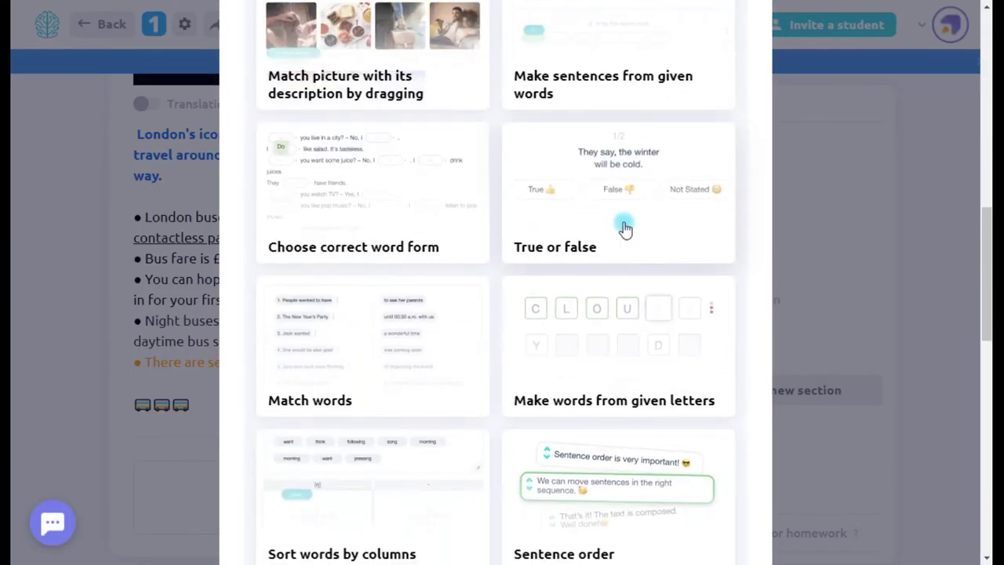
click(625, 227)
click(516, 226)
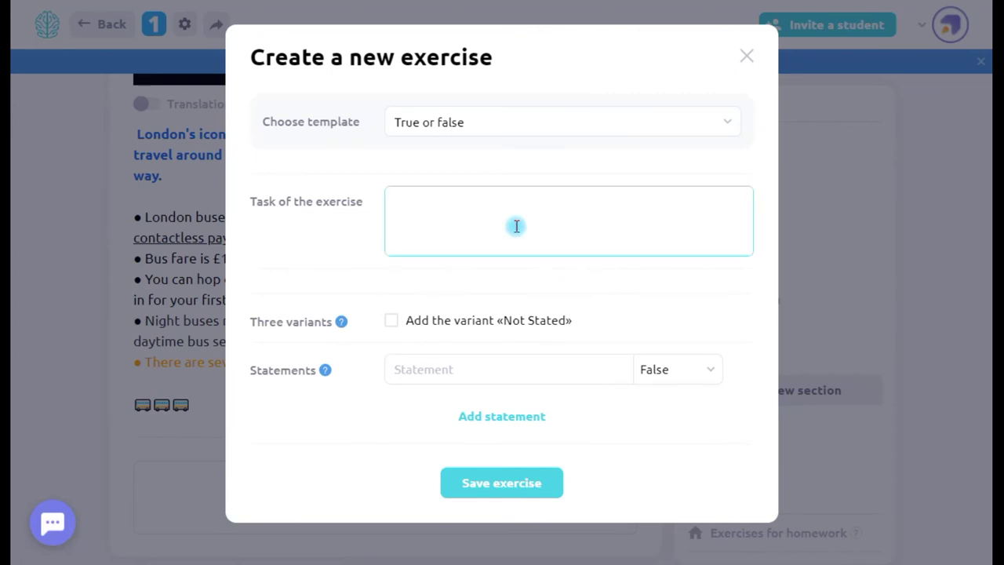
text(Mark the sentences True or False.)
Step: Enter the statement "You can pay for a bus trip in cash." and add a second one about bus-only travel costing less than £5
click(508, 363)
text(You can pay for a bus trip in cash.)
click(503, 416)
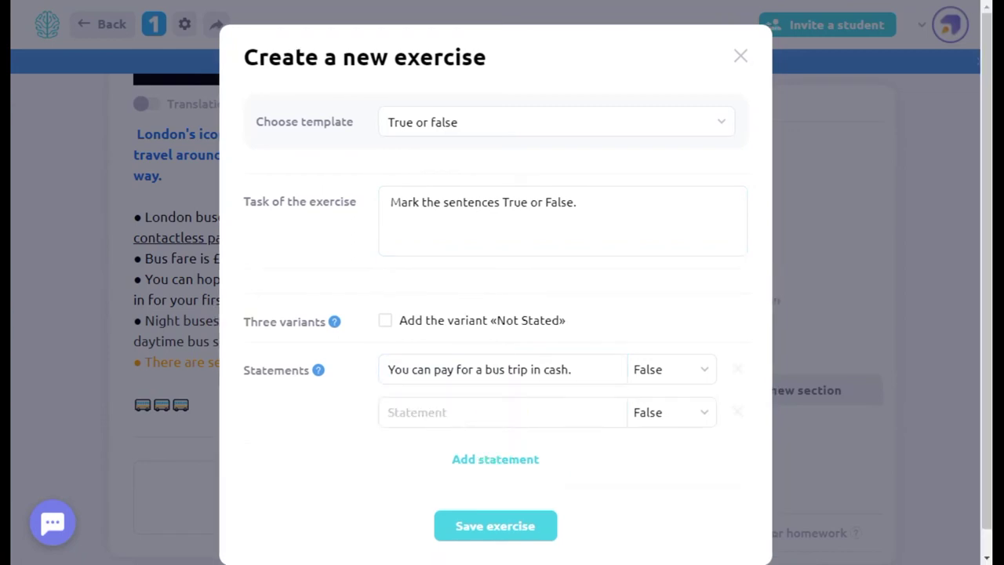
click(503, 411)
key(ctrl+v)
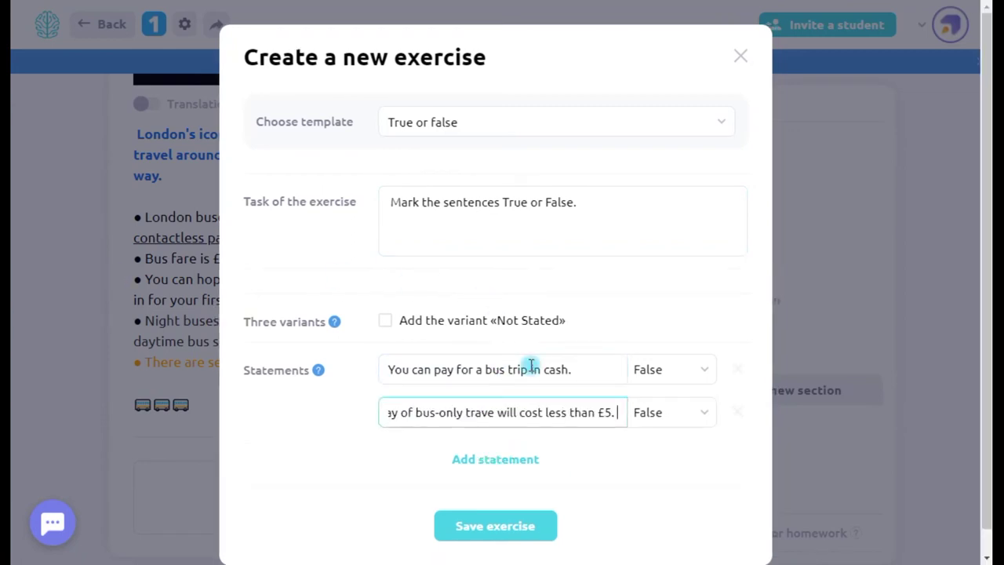
Step: Mark the bus-only travel statement as True and add a third statement, "All buses in London are red."
click(672, 432)
click(690, 417)
click(680, 444)
click(498, 461)
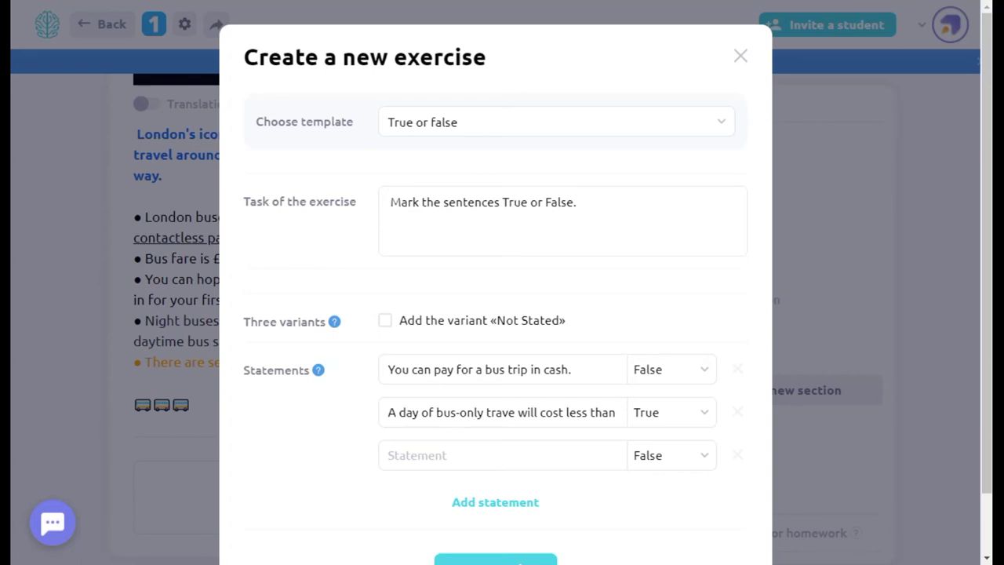
click(578, 449)
text(All buses in London are red.)
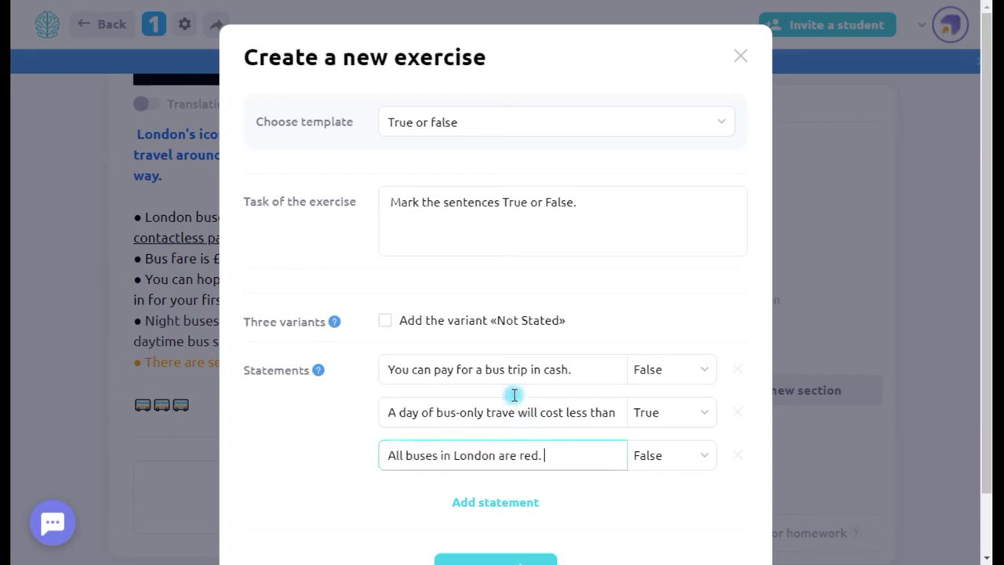
Step: Enable the «Not Stated» variant, assign it to the red buses statement, and save the exercise
click(383, 323)
click(649, 463)
click(679, 512)
scroll(619, 488, down, 1)
click(535, 501)
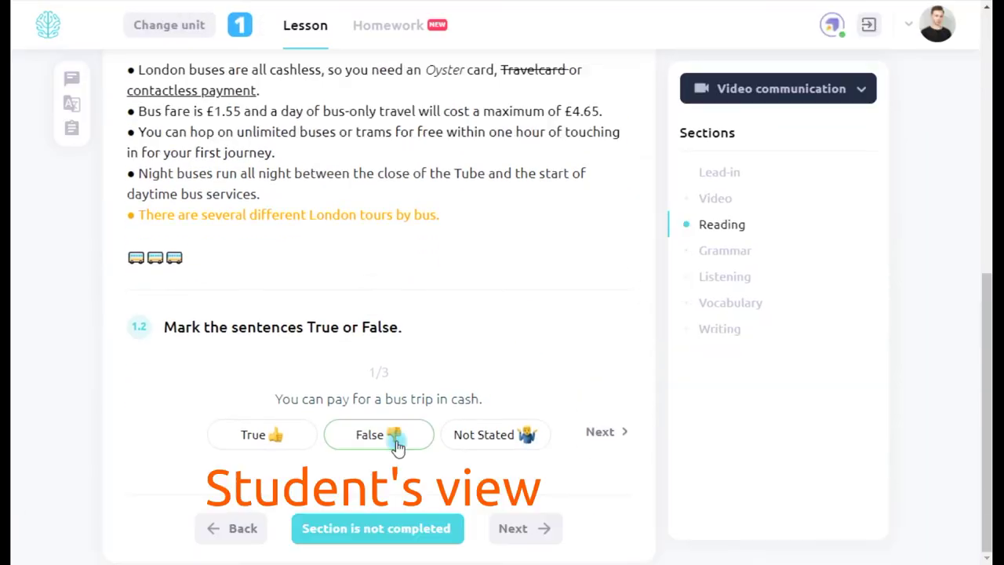
Step: In the student's view, answer the £5 travel statement with True and the last statement with Not Stated
click(609, 436)
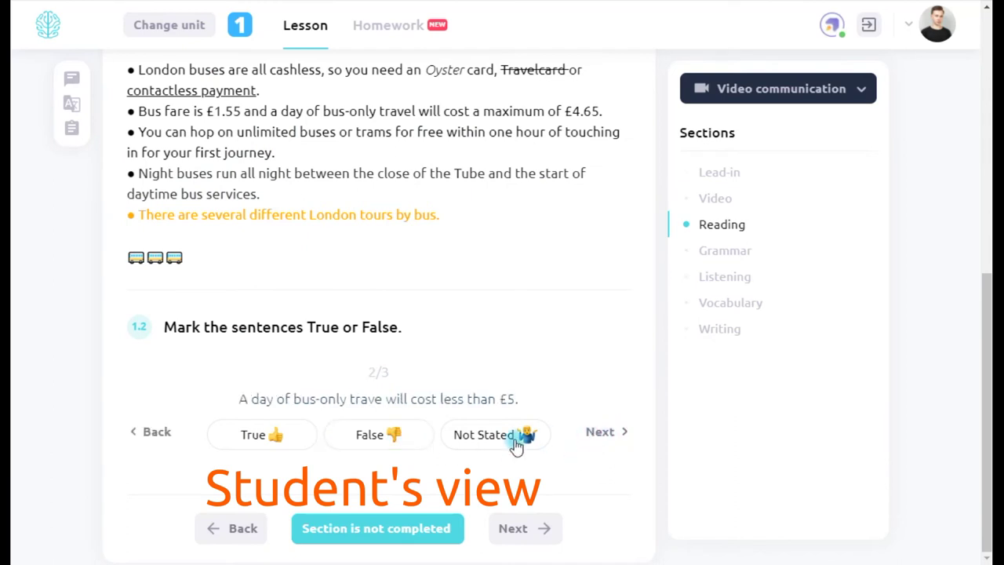
click(276, 436)
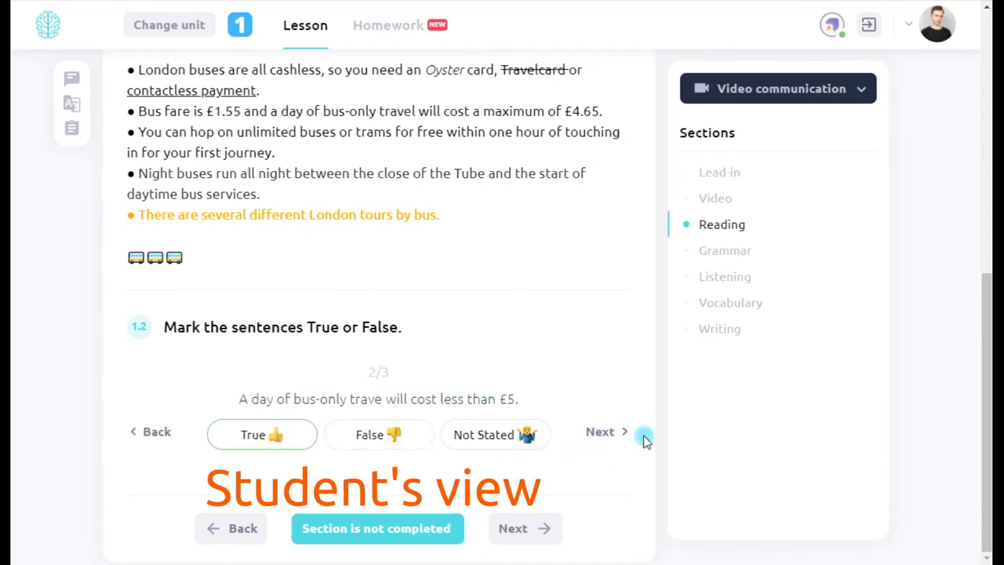
click(599, 432)
click(527, 438)
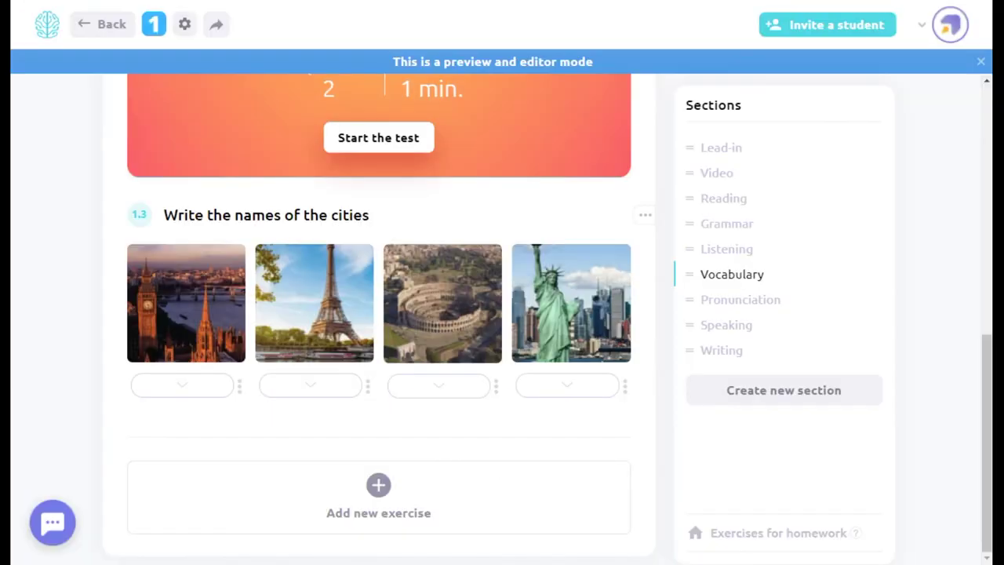
Step: Create a "Match words" exercise below the city pictures in the Vocabulary section with the task "Match"
click(400, 515)
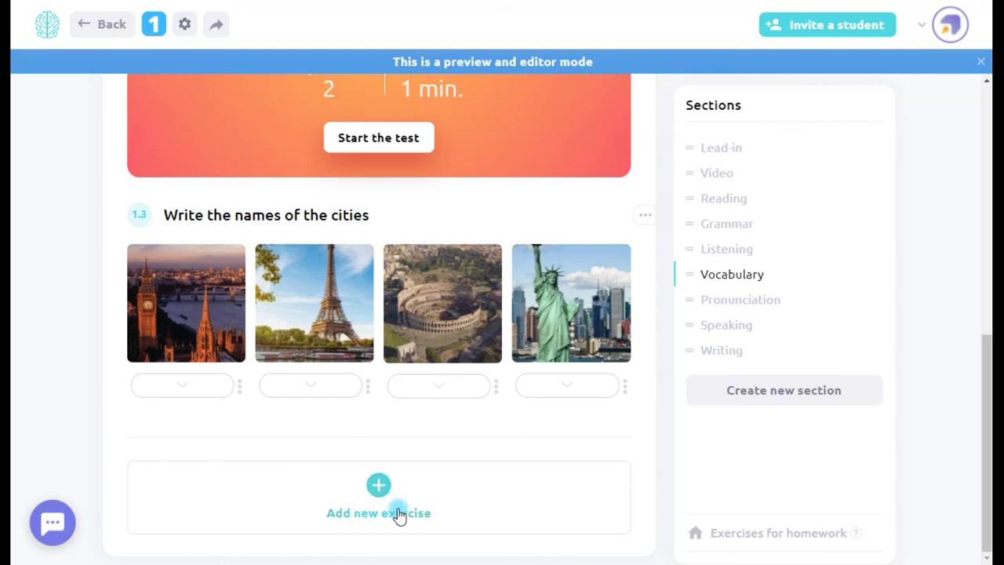
scroll(397, 448, down, 5)
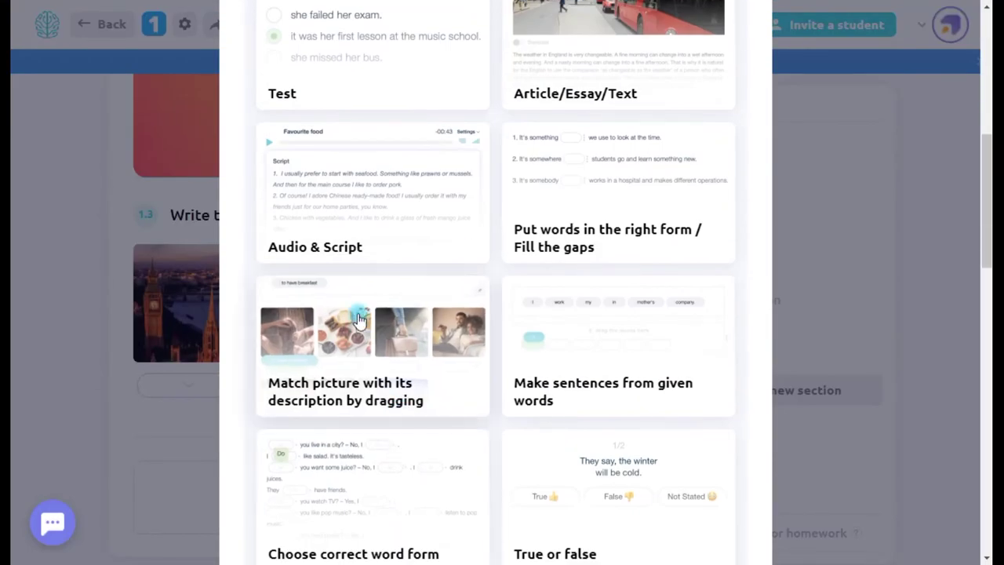
scroll(364, 326, down, 2)
scroll(364, 325, down, 3)
click(370, 364)
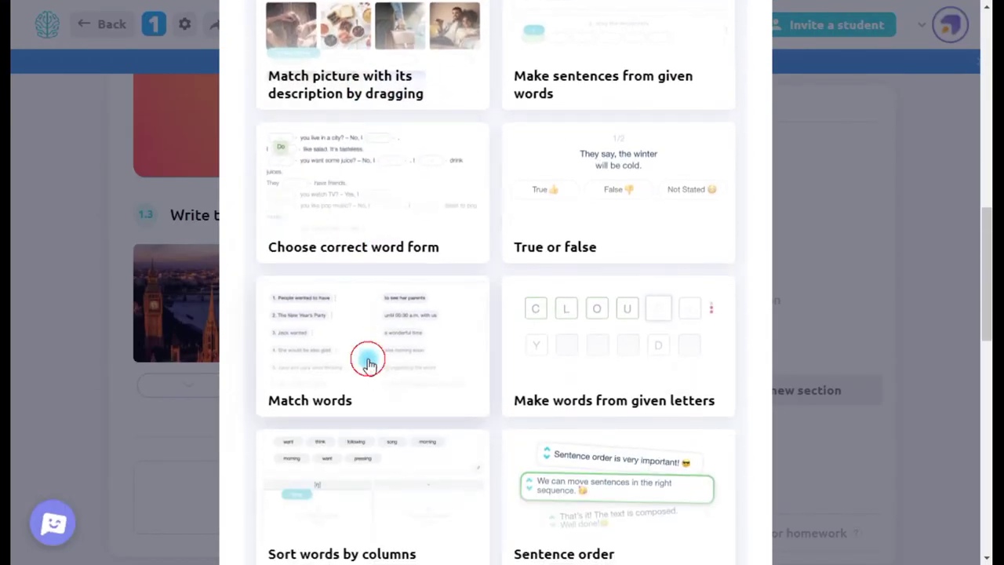
click(521, 244)
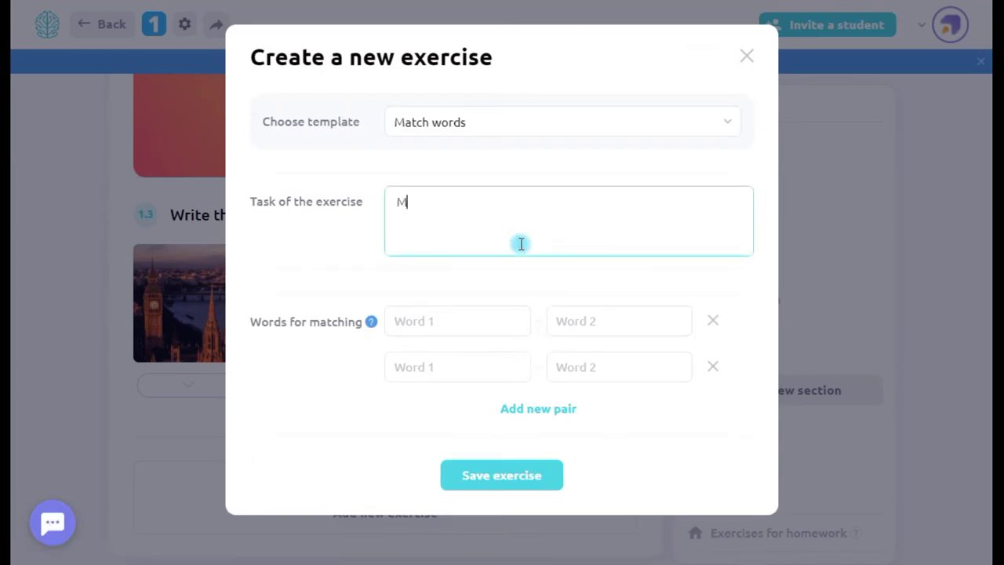
Step: Enter the matching pairs "Speak" – "English" and "London is the" – "capital of Great Britain"
key(Tab)
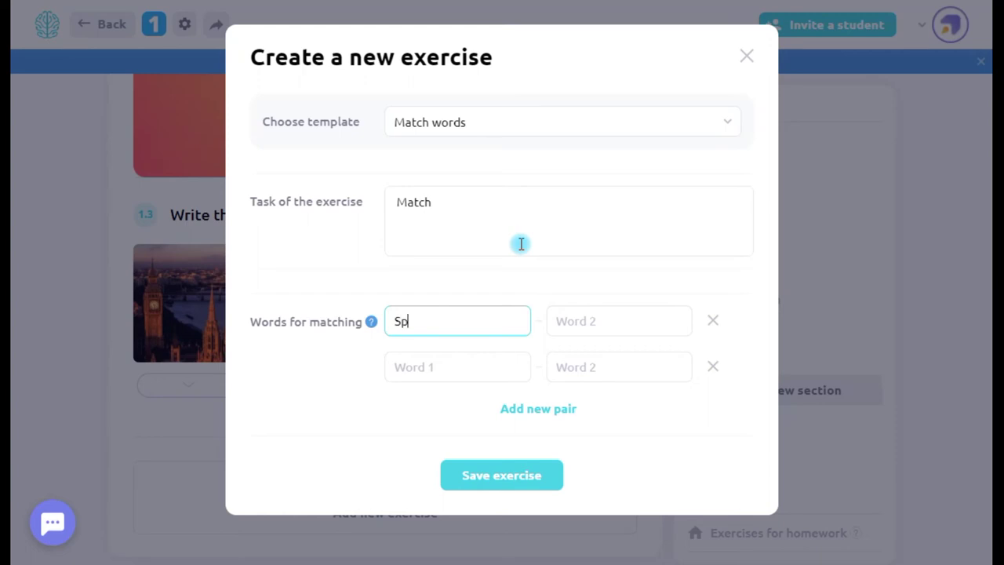
key(Tab)
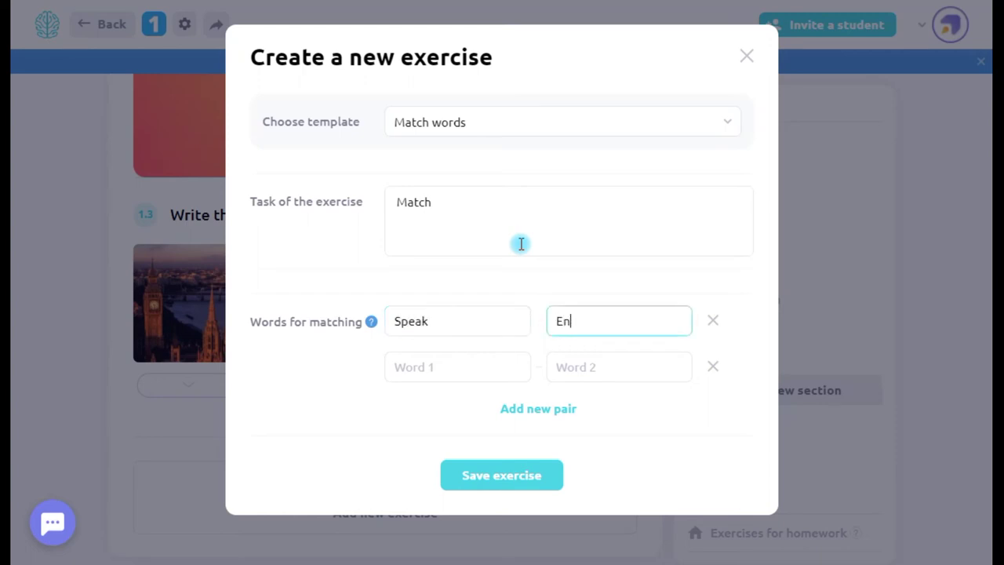
text(London is the)
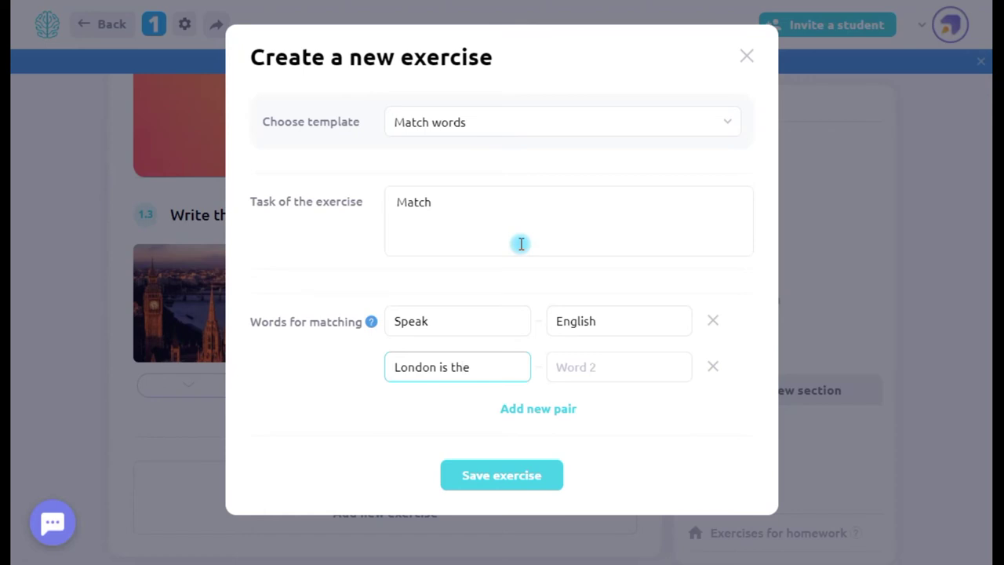
key(Tab)
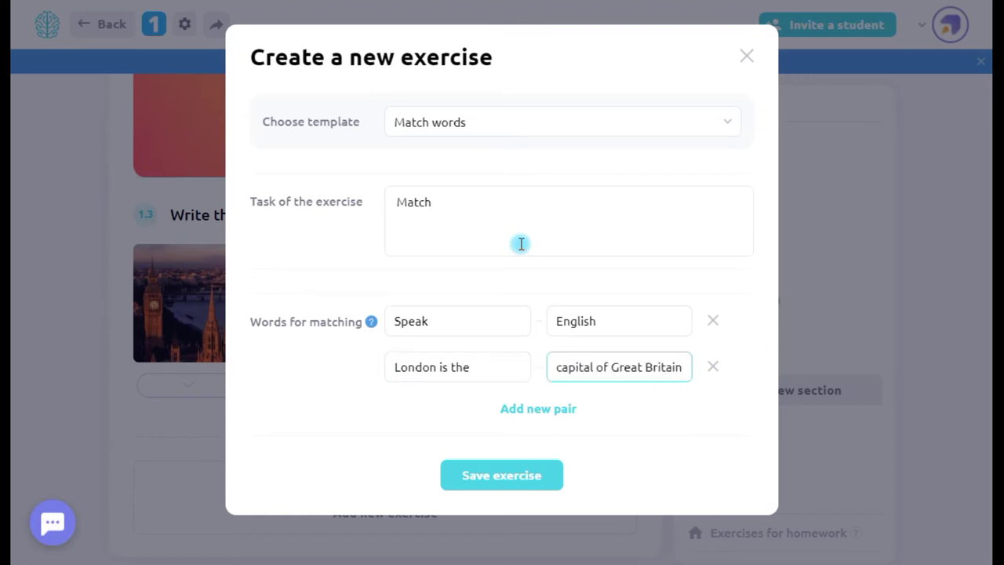
Step: Add a third matching pair, "bus" – "автобус"
click(553, 408)
click(451, 413)
key(Tab)
text(a)
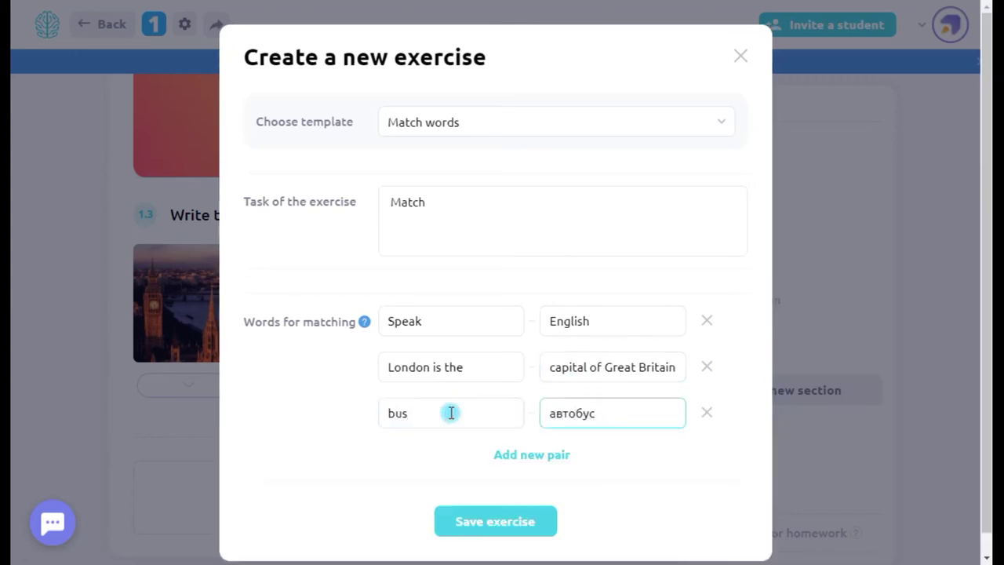
click(566, 455)
click(546, 499)
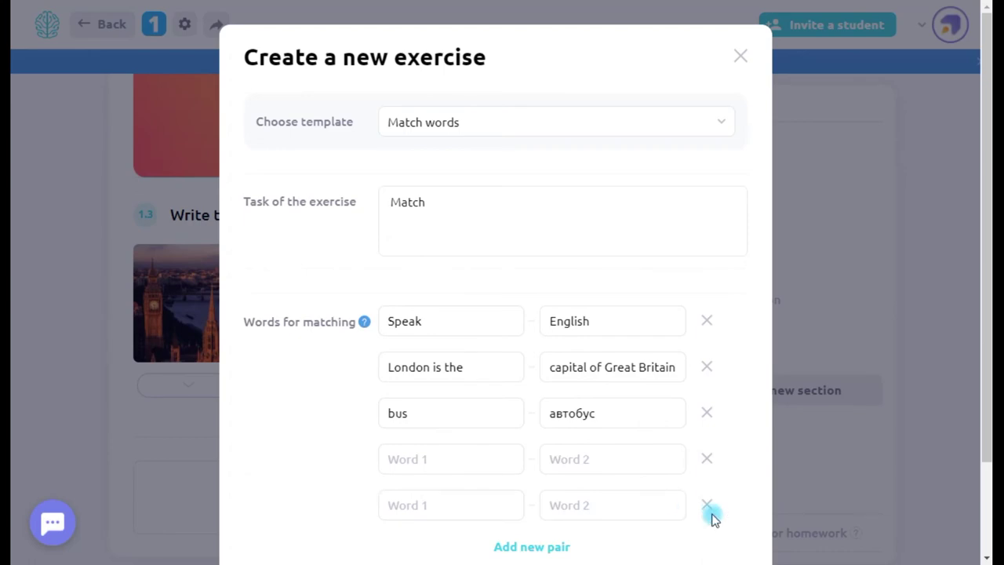
click(708, 507)
click(707, 461)
Step: Save the matching exercise and, in the student's view, match Speak, London is the, and bus with their correct counterparts
click(533, 502)
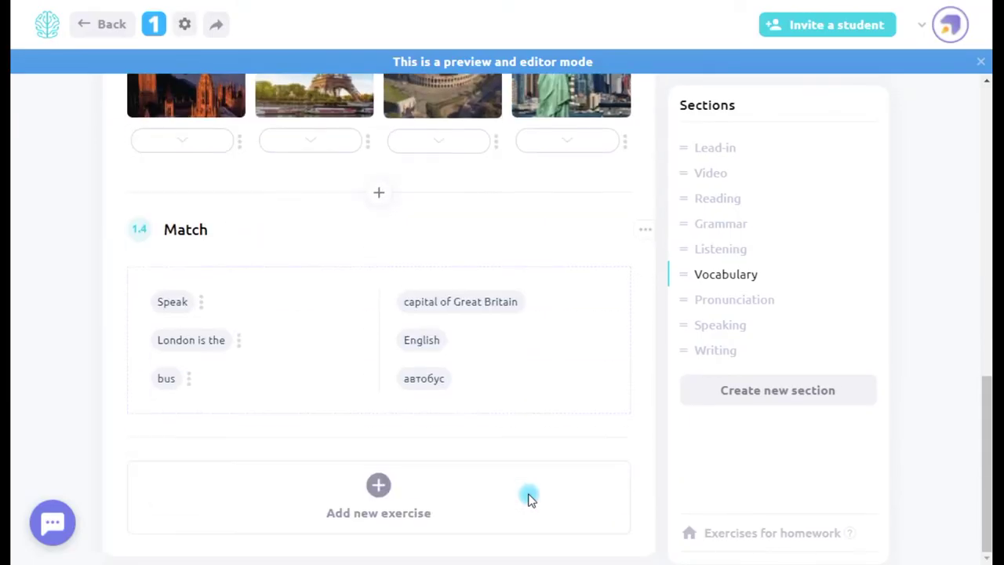
click(172, 337)
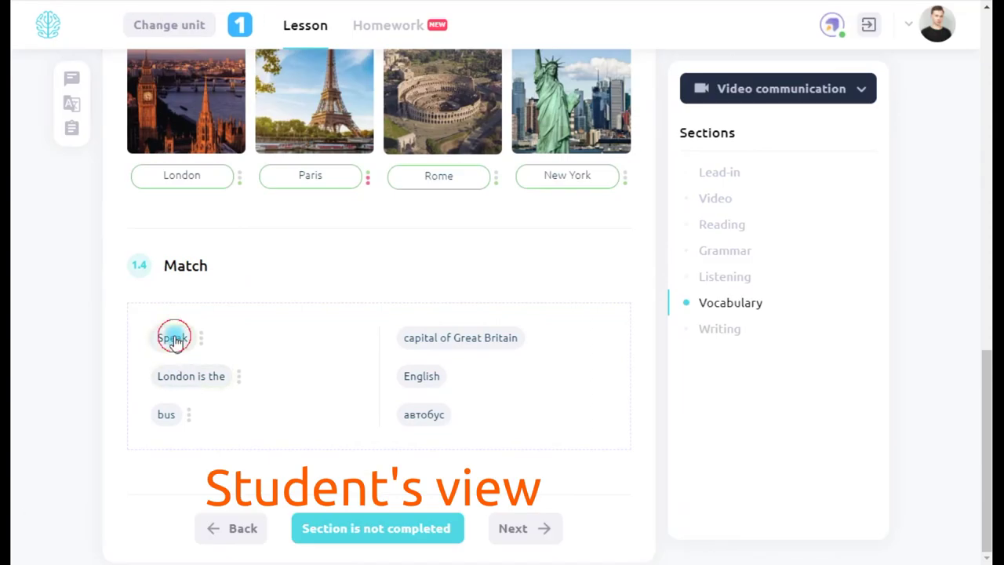
click(422, 377)
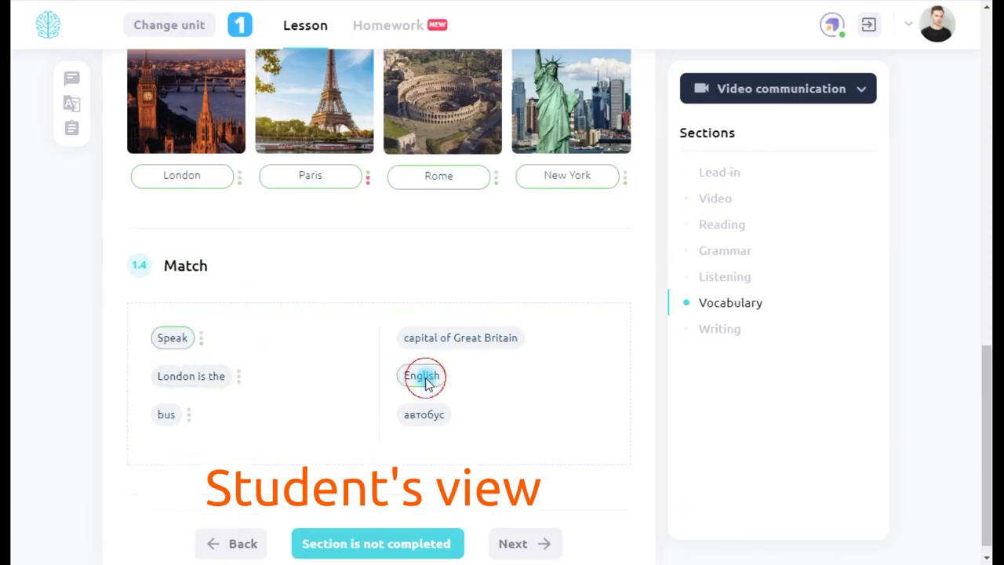
click(191, 375)
click(455, 380)
click(161, 418)
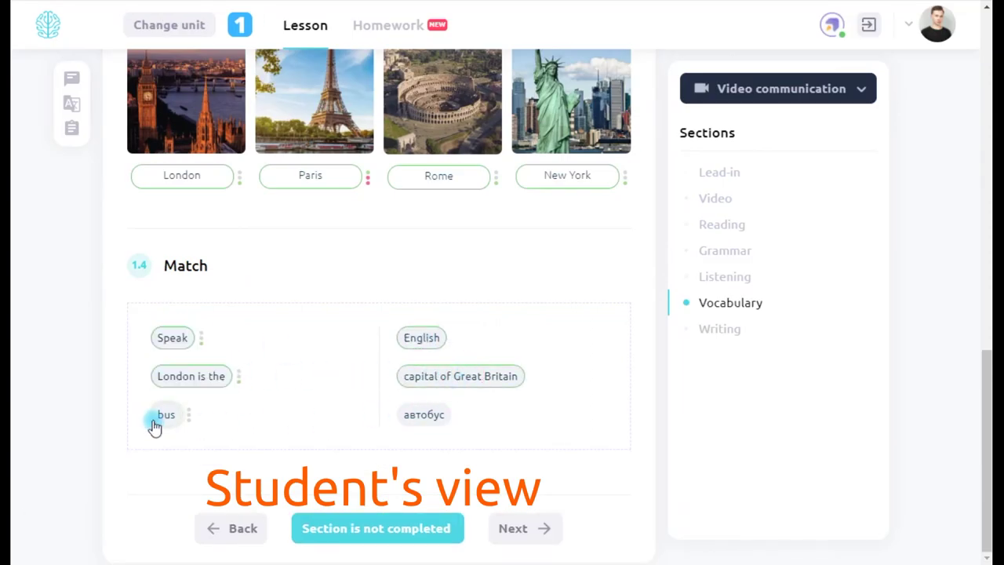
click(441, 414)
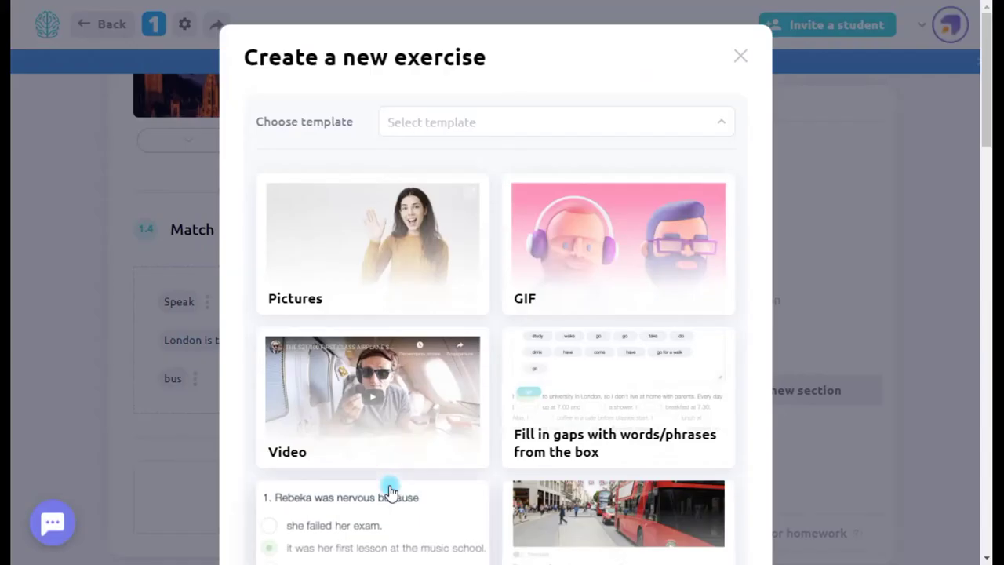
Step: Create a "Make words from given letters" exercise after the matching exercise with the task "Make words"
scroll(650, 316, down, 3)
scroll(650, 316, up, 3)
scroll(652, 315, down, 9)
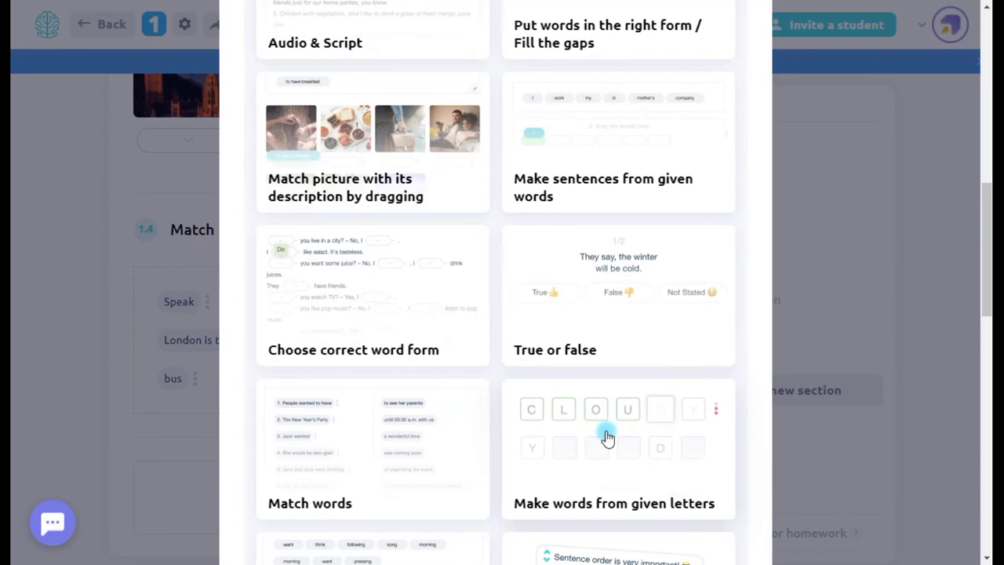
click(605, 434)
click(485, 218)
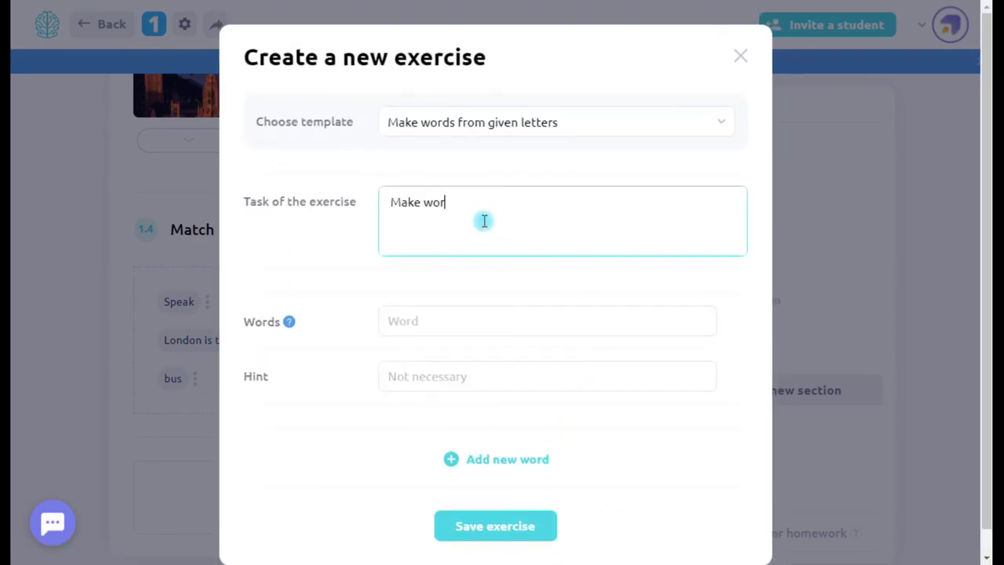
Step: Enter the word "English" with the hint "английский" and add "London" with the hint "capital of Great Britain"
key(Tab)
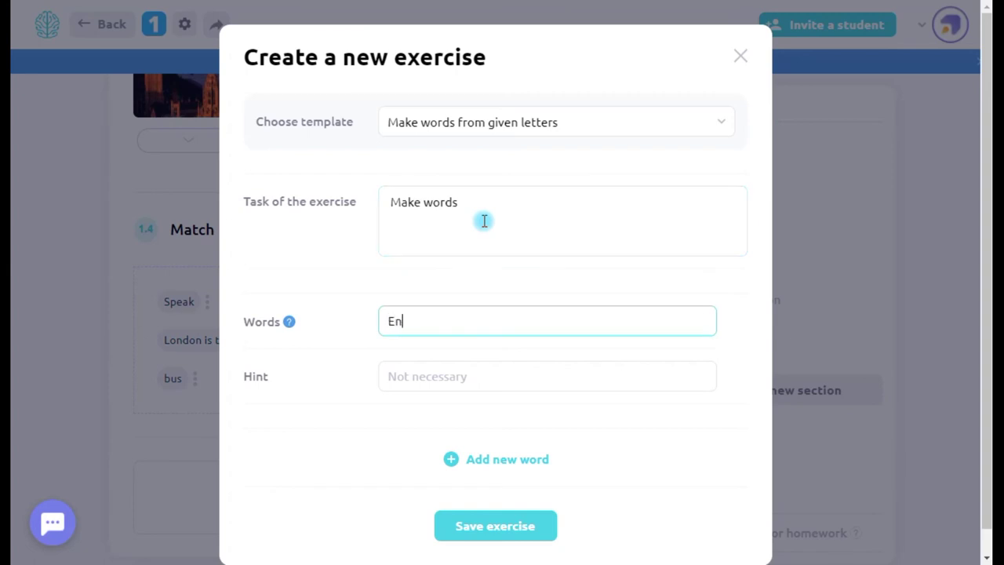
text(English)
key(Tab)
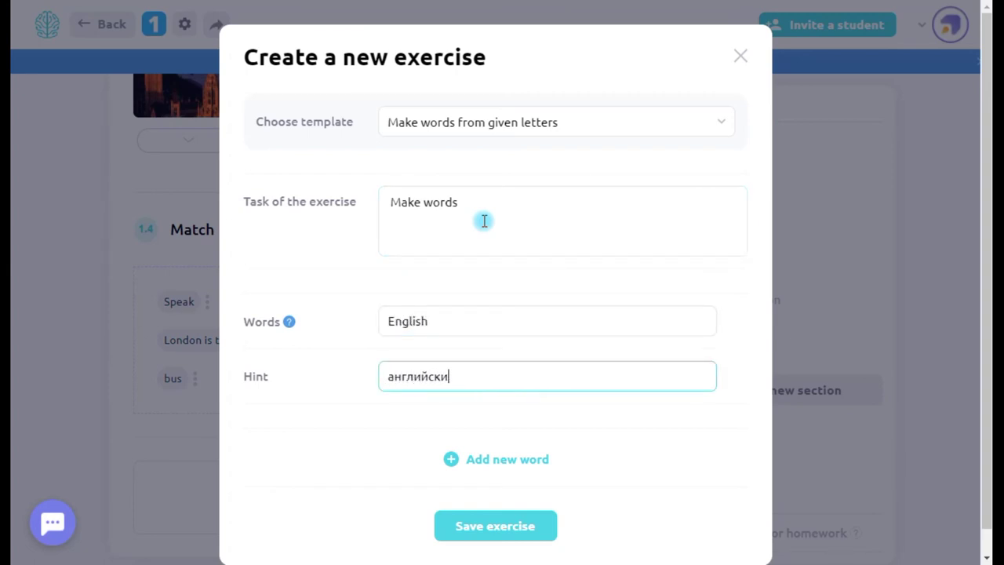
click(516, 464)
click(441, 298)
text(ЦLondon)
key(Tab)
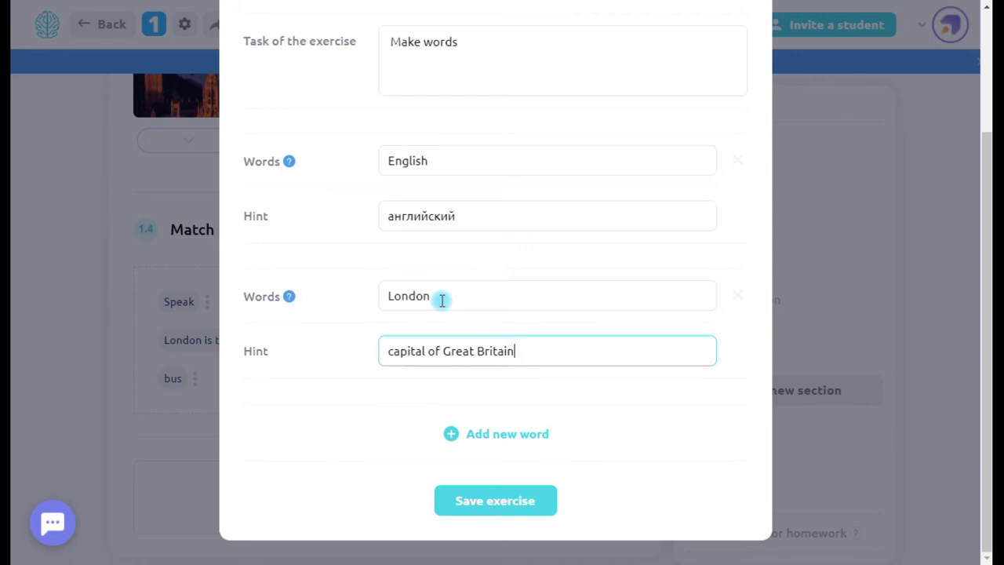
Step: Add the word "New York" with the hint "the Statue of Liberty is in ___ ____" and save the exercise
click(494, 434)
click(417, 434)
text(New York)
key(Tab)
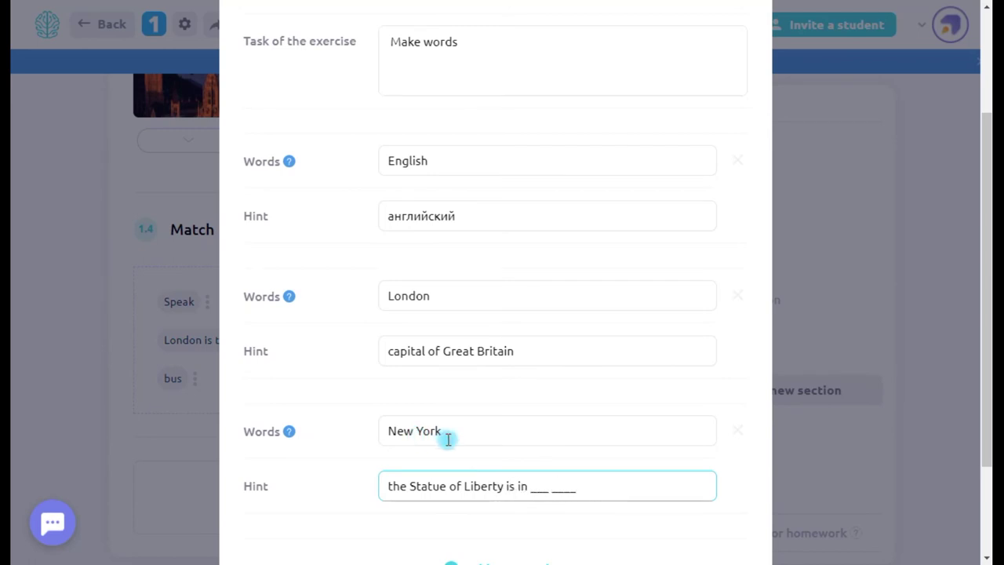
scroll(448, 438, down, 2)
click(517, 502)
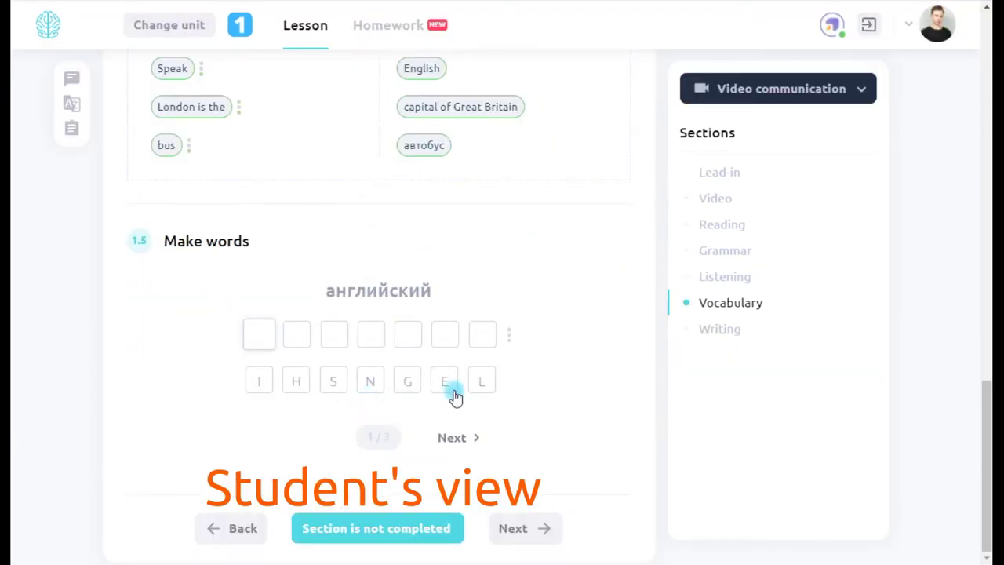
Step: In the student's view, spell ENGLISH from the given letters under the hint "английский"
click(444, 380)
click(371, 381)
click(407, 381)
click(482, 381)
click(259, 381)
click(333, 381)
click(313, 382)
Step: Go to the second word and spell LONDON from its letters
click(463, 438)
click(277, 381)
click(426, 381)
click(352, 381)
click(389, 381)
click(462, 380)
click(314, 381)
Step: Go to the third word and spell NEW YORK from its letters
click(451, 438)
click(277, 381)
click(315, 380)
click(463, 380)
click(353, 381)
click(500, 381)
click(426, 380)
click(388, 381)
click(240, 380)
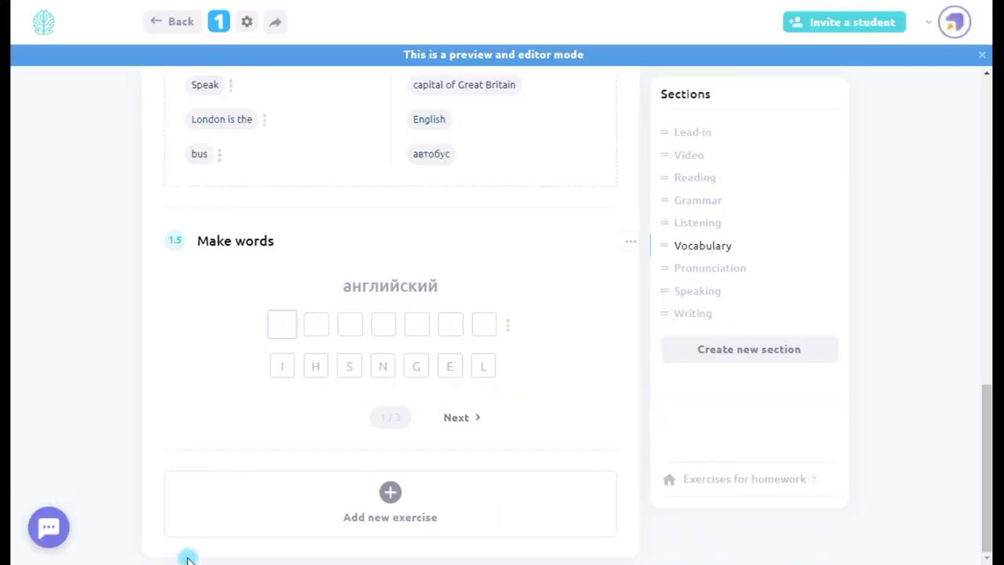
Step: In the lesson editor, create a "Sort words by columns" exercise with the task "Sort the words"
click(309, 517)
scroll(347, 471, down, 8)
scroll(349, 468, down, 5)
click(419, 180)
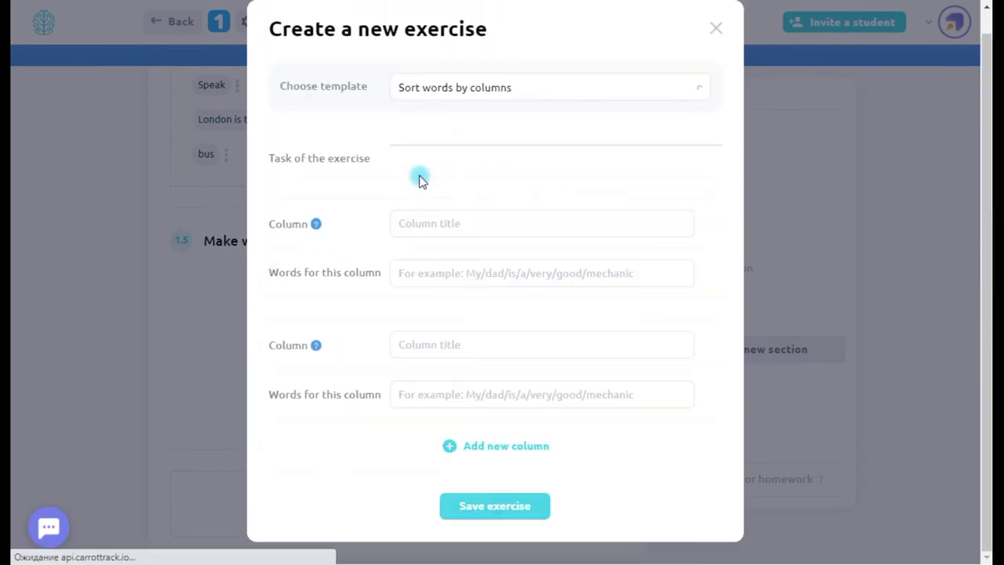
click(474, 187)
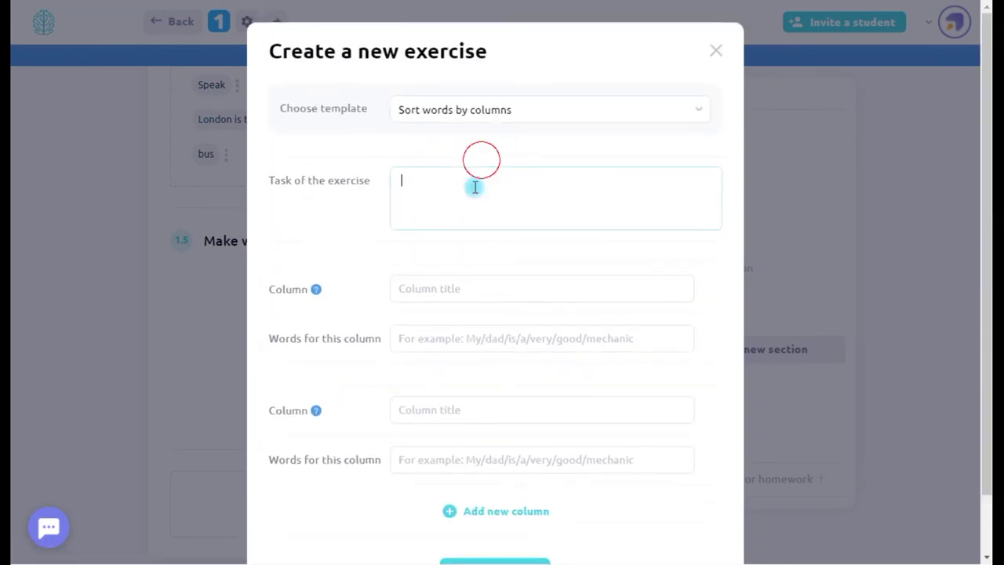
text(Sort the words)
Step: Add a third and a fourth column to the sorting exercise
scroll(498, 346, down, 1)
click(503, 446)
scroll(502, 445, down, 2)
click(502, 444)
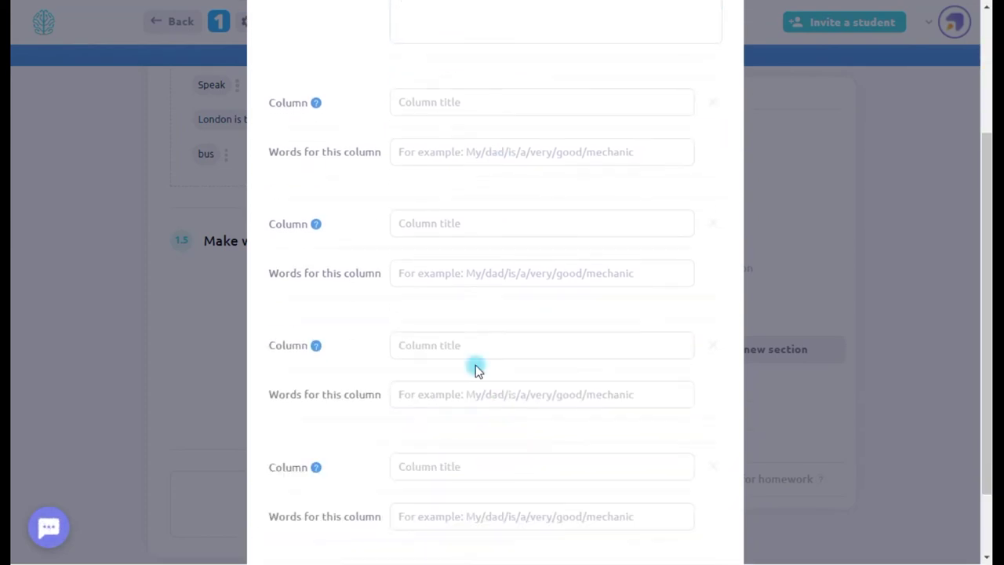
Step: Title the four columns "Countries", "Cities", "Transport" and "Places"
click(457, 102)
text(Countries)
key(Tab)
text(Cities)
key(Tab)
text(Transport)
key(Tab)
text(Pla)
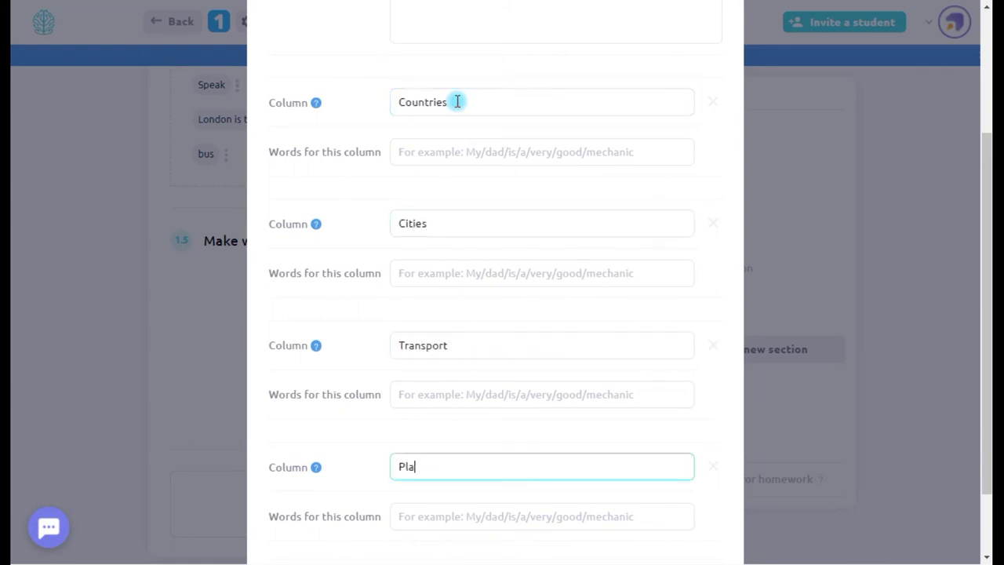
text(ces)
Step: Fill the Countries column with "France/Germany/Great Britain/the United States of America" and the Cities column with "Paris/Berlin/London/New York"
click(470, 143)
text(France/Germany/Gre)
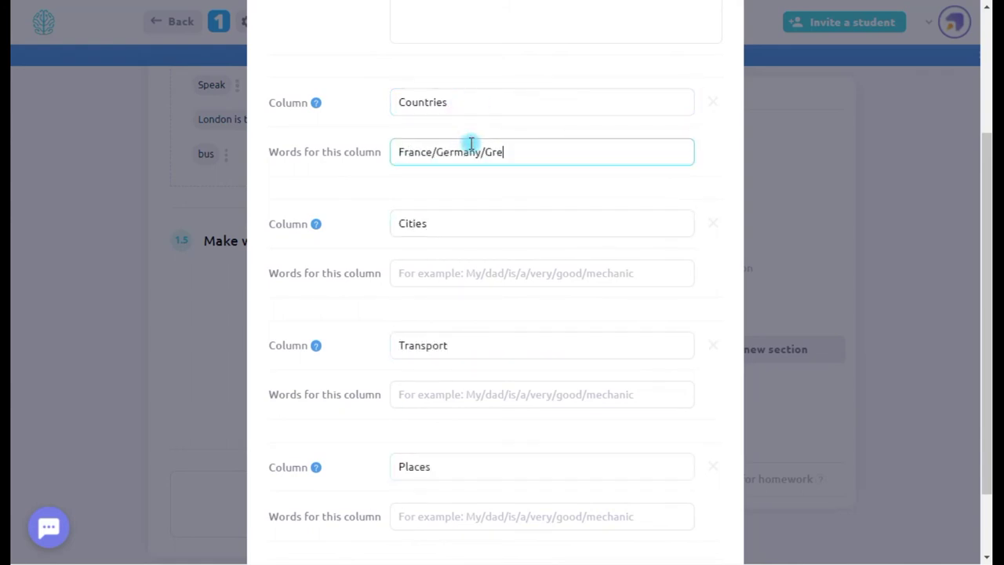
text(f America)
key(Tab)
text(Paris/)
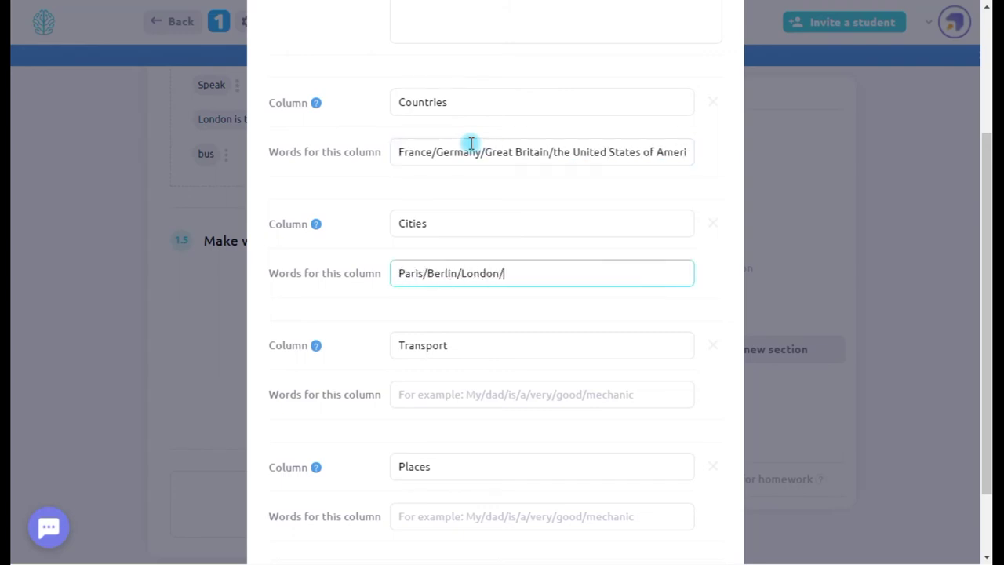
Step: Enter "a bus/a car/a train/a plane" for Transport and "an airport/a station/a bus stop" for Places, and save the exercise
key(Tab)
text(a bus)
text(lane)
key(Tab)
text(an airport/)
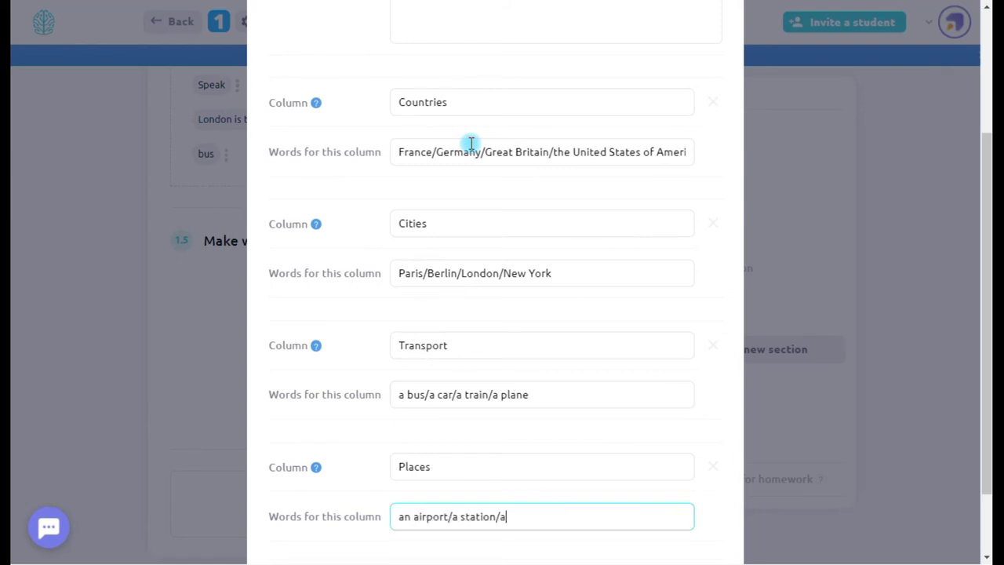
text(a station/a bus stop)
scroll(470, 142, down, 2)
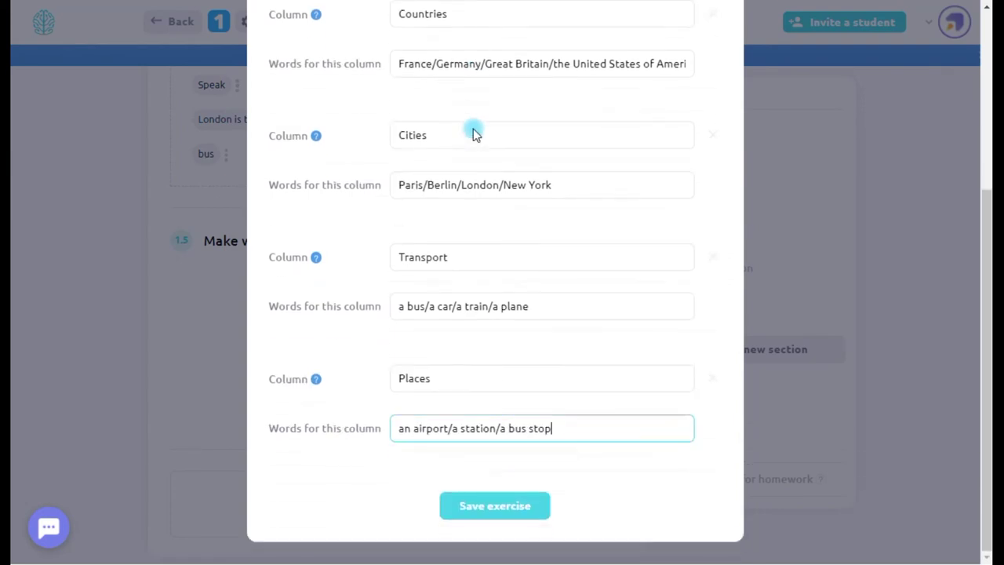
click(494, 506)
Step: In student's view, look over the "Sort the words" exercise and pin its word box
scroll(486, 477, down, 1)
scroll(486, 477, up, 1)
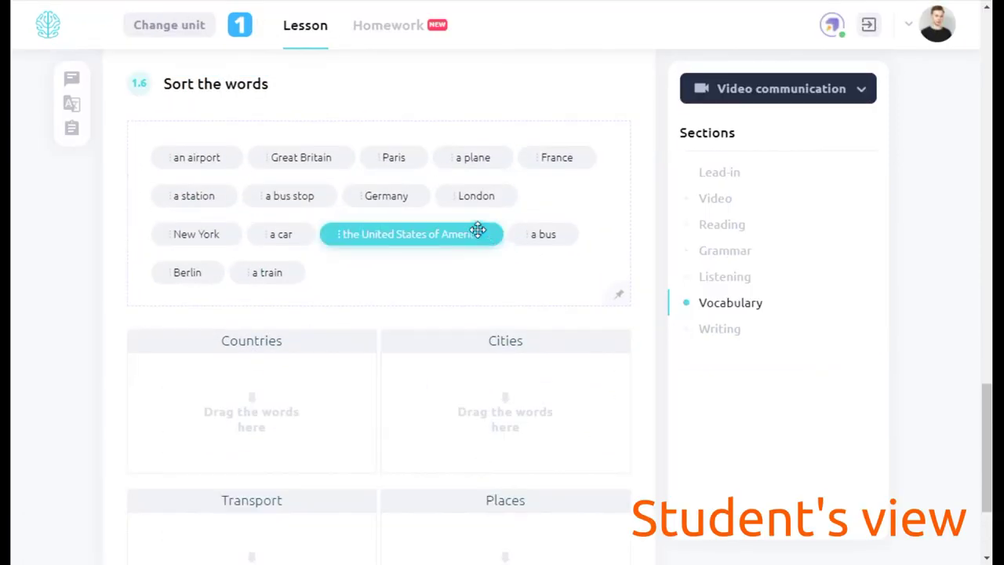
scroll(477, 230, down, 3)
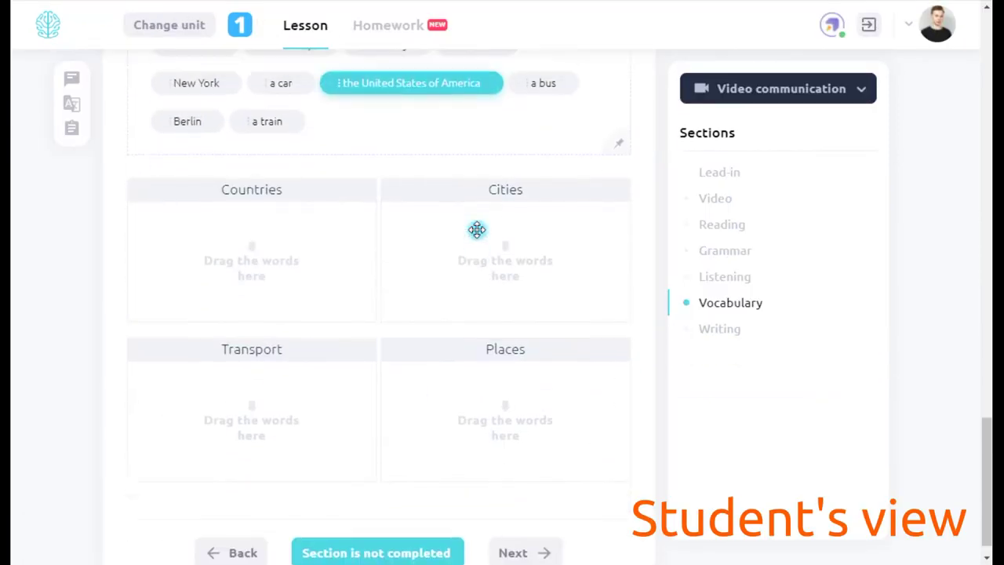
scroll(477, 229, up, 2)
click(623, 328)
scroll(243, 124, down, 1)
Step: Sort the words from the box into the Countries, Cities, Transport and Places columns
drag(302, 85, 247, 354)
drag(394, 85, 493, 354)
drag(473, 85, 247, 469)
drag(280, 163, 247, 523)
drag(411, 162, 266, 308)
drag(544, 162, 314, 447)
drag(476, 124, 520, 369)
drag(557, 86, 266, 456)
drag(193, 124, 324, 416)
drag(386, 124, 348, 275)
drag(196, 163, 524, 387)
scroll(376, 118, down, 1)
drag(267, 160, 347, 366)
drag(285, 327, 484, 336)
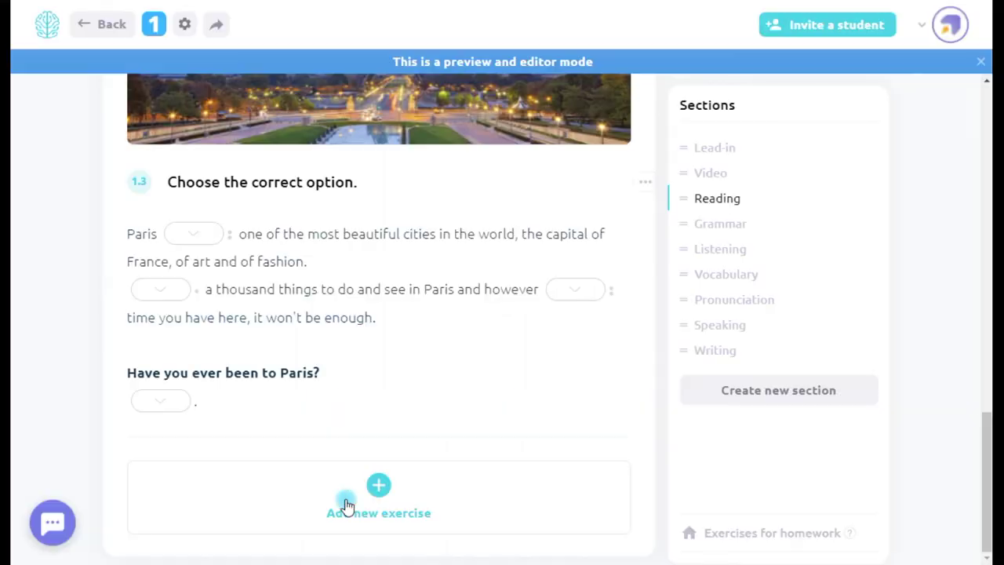
Step: In the Reading section, create a "Sentence order" exercise with the task "Order the sentences." and two paragraphs about Jack's morning and commute
click(343, 502)
scroll(652, 358, down, 10)
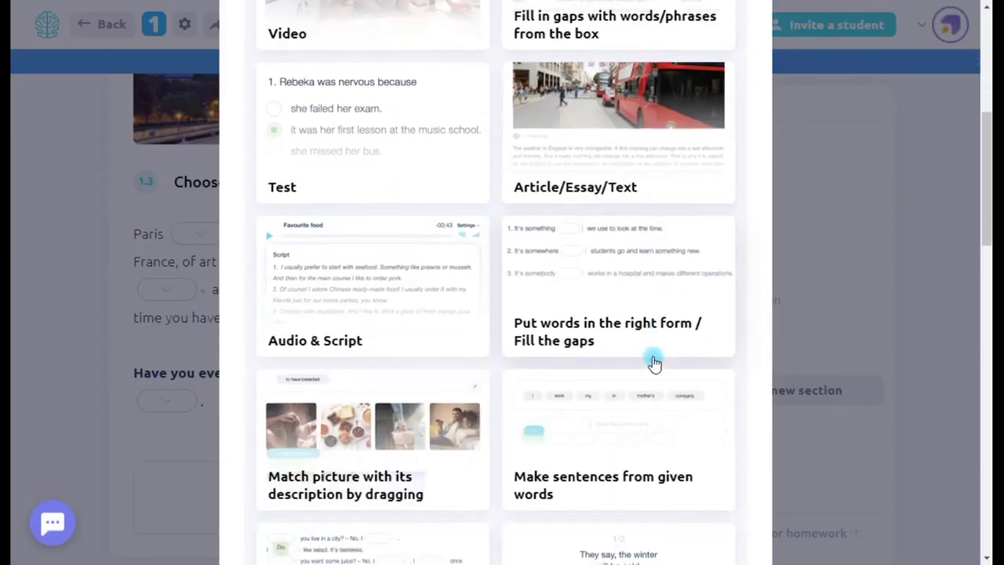
click(620, 324)
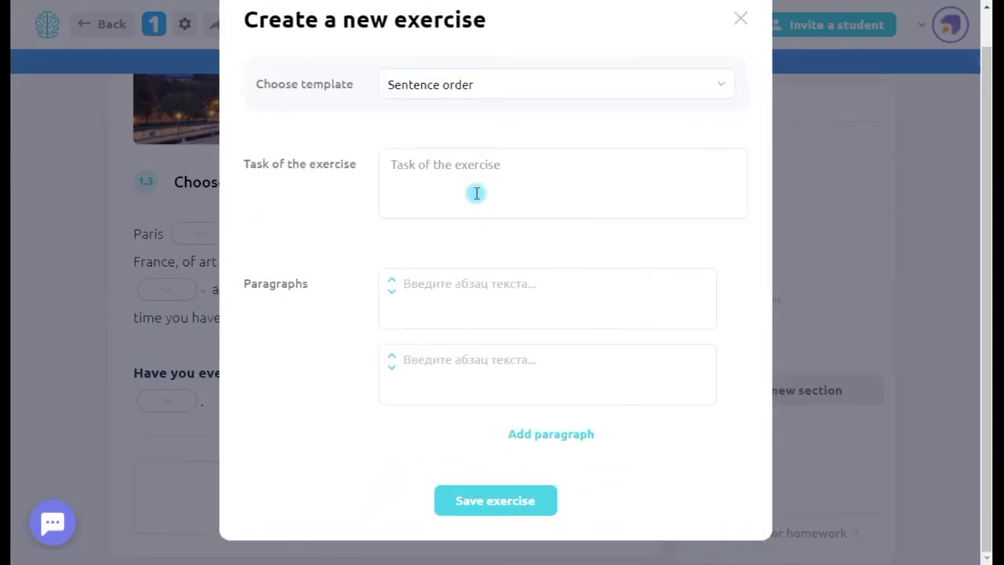
click(476, 193)
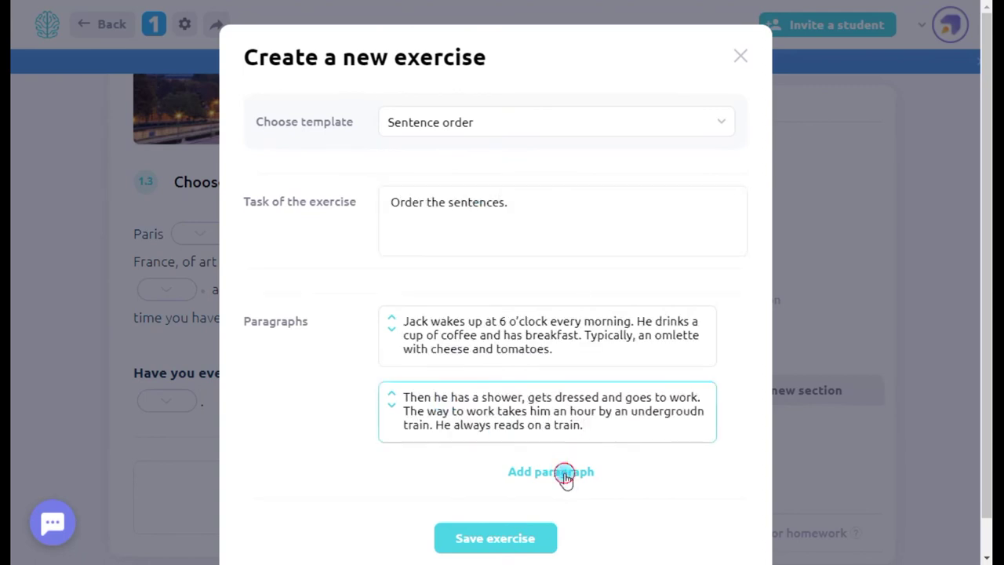
Step: Add three more paragraphs about Jack's audiobook, his work and gym, and his evening, and save the exercise
click(565, 475)
click(553, 444)
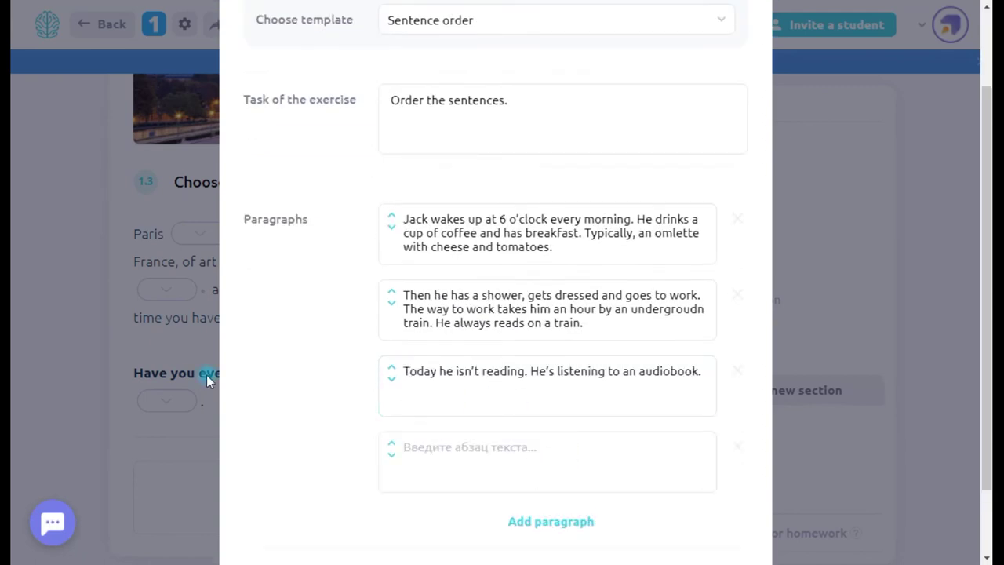
click(589, 474)
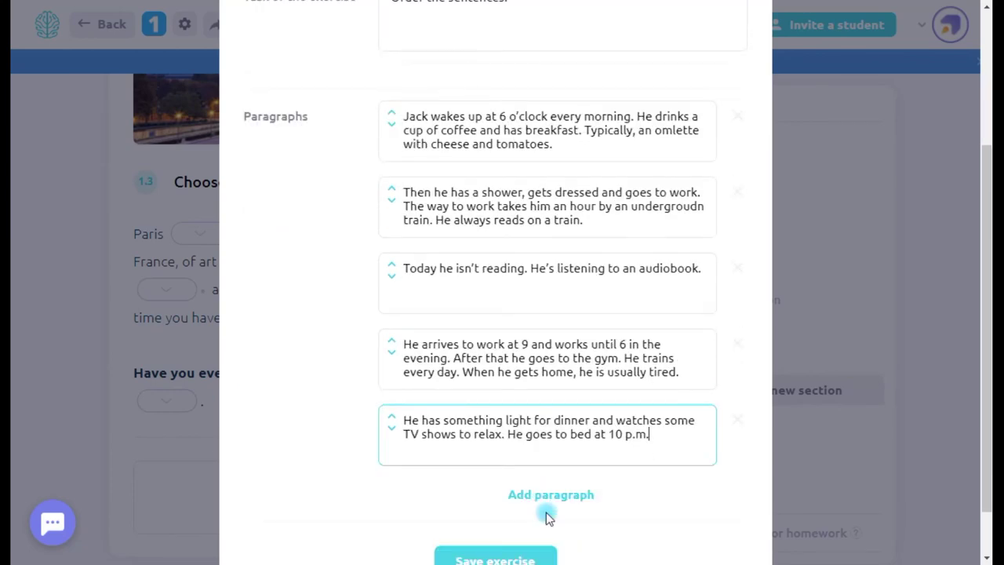
scroll(541, 511, down, 1)
click(495, 501)
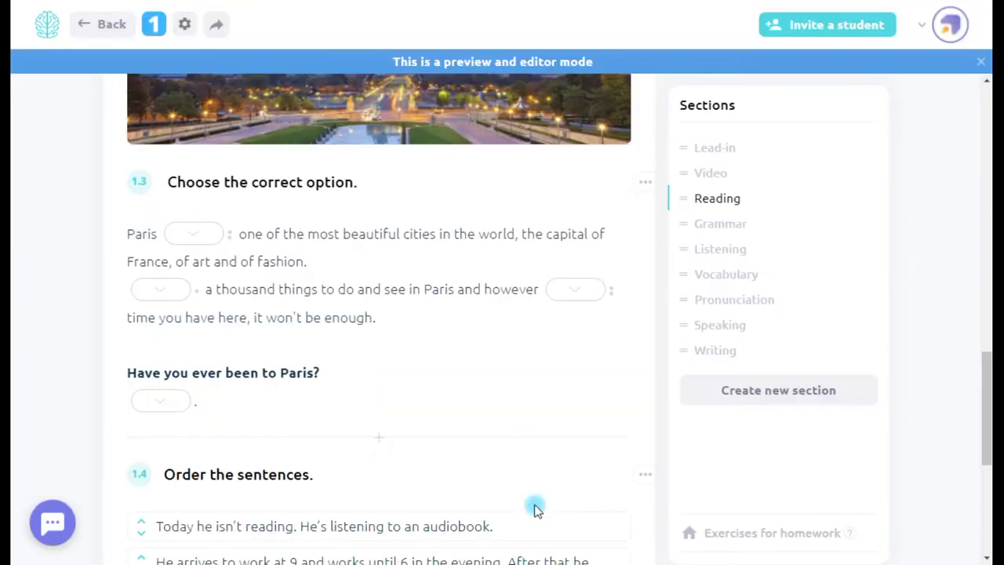
Step: In student's view, arrange the "Order the sentences." paragraphs chronologically from Jack's waking up to his bedtime and check the answer
click(146, 237)
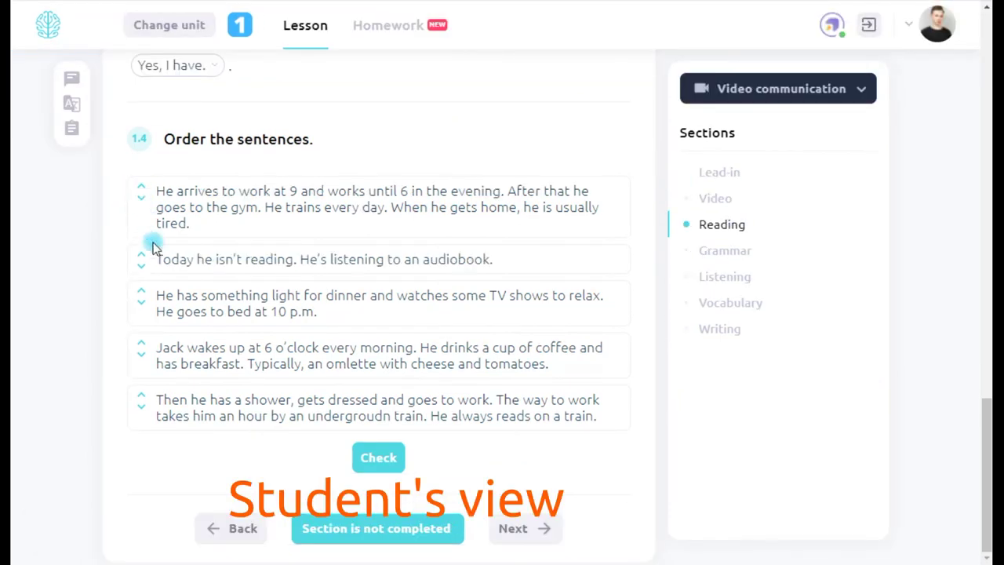
click(143, 289)
click(141, 340)
click(141, 308)
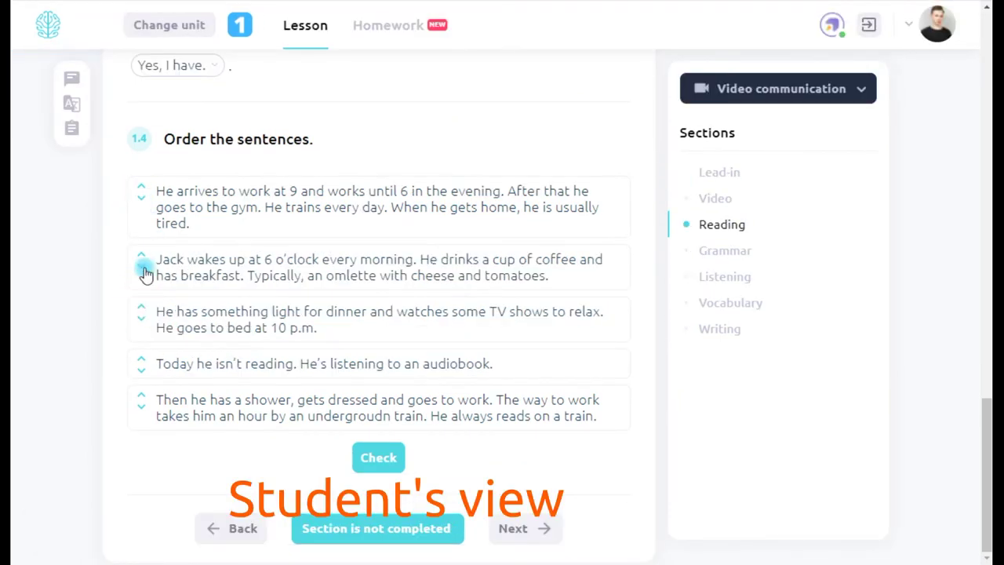
click(142, 255)
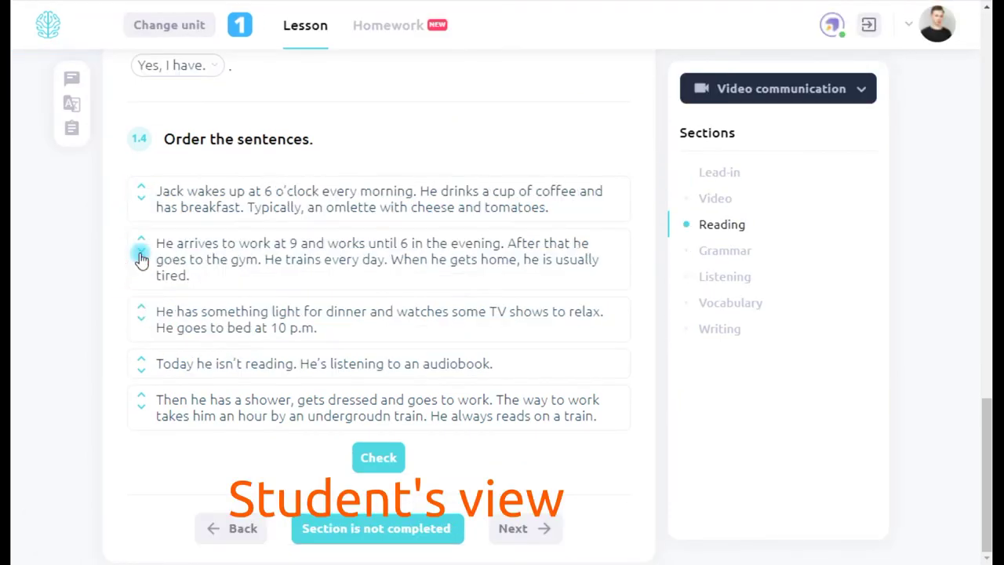
click(141, 318)
click(141, 361)
click(142, 343)
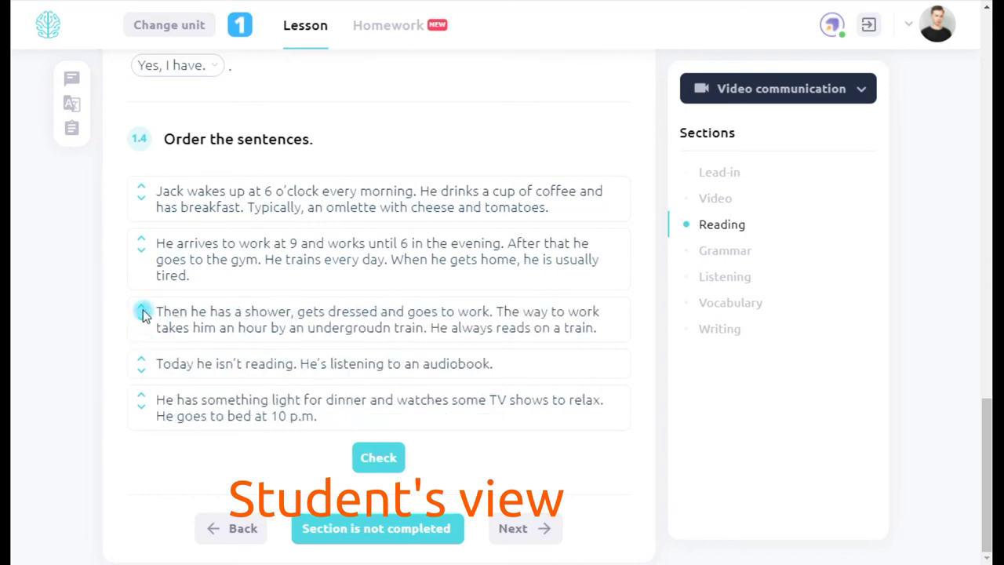
click(141, 297)
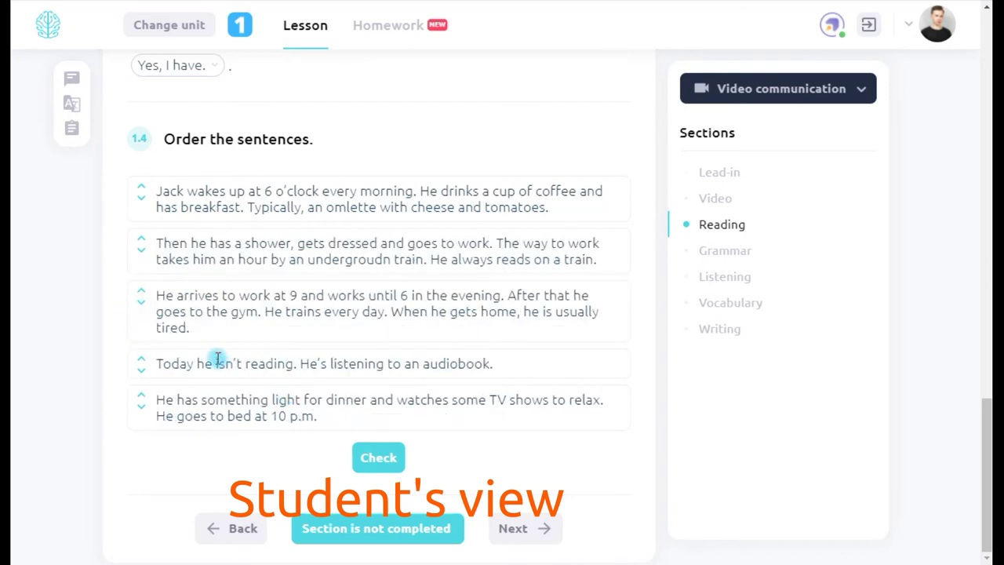
click(142, 360)
click(372, 455)
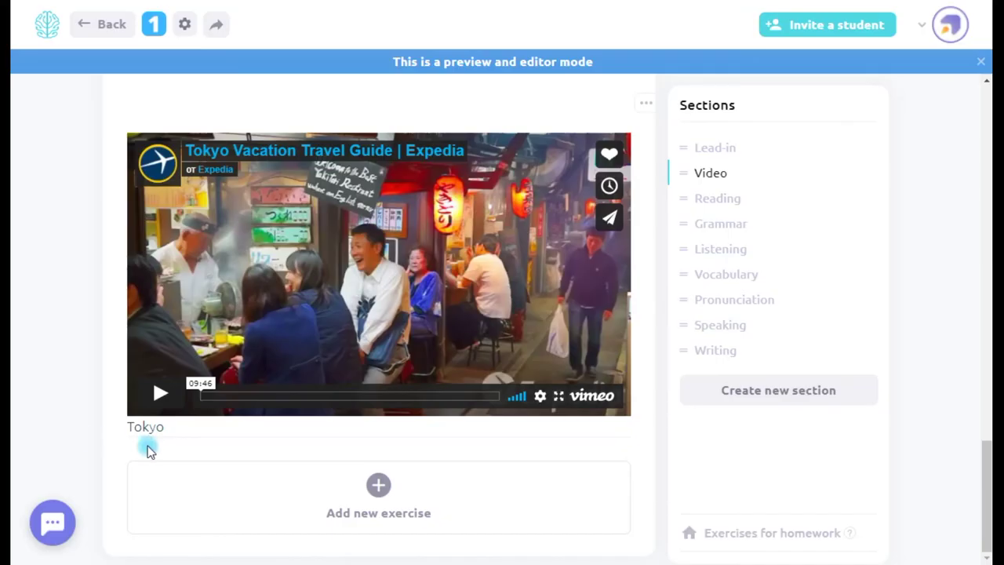
click(378, 483)
scroll(337, 392, down, 5)
scroll(345, 371, up, 5)
scroll(347, 367, down, 10)
scroll(354, 215, up, 3)
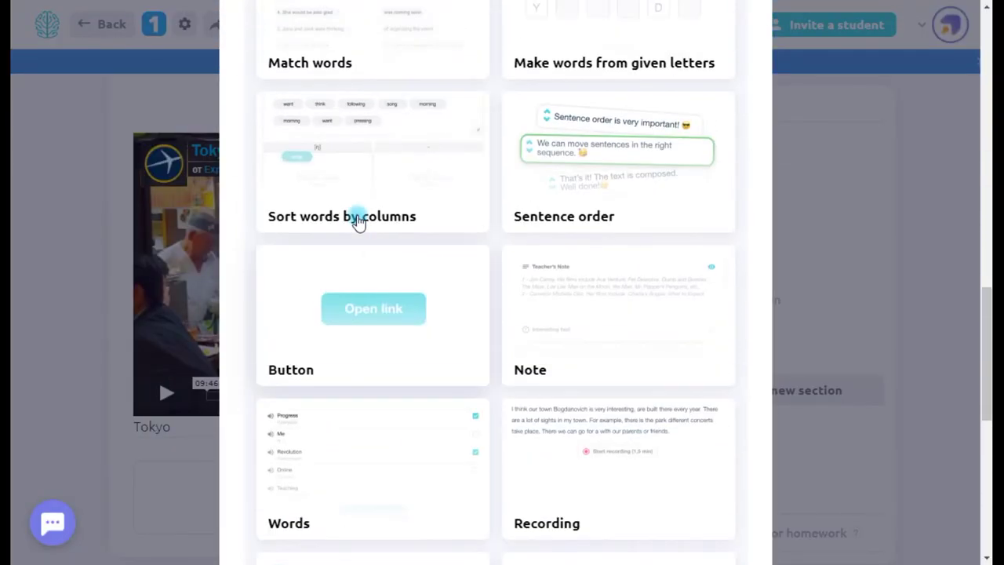
click(386, 300)
click(468, 409)
text(https://www.youtube.com/c/ProgressMePlatform)
Step: Give the button exercise the task "Subscribe to our YouTube channel" and the text "ProgressMe", and save it
click(551, 205)
text(S)
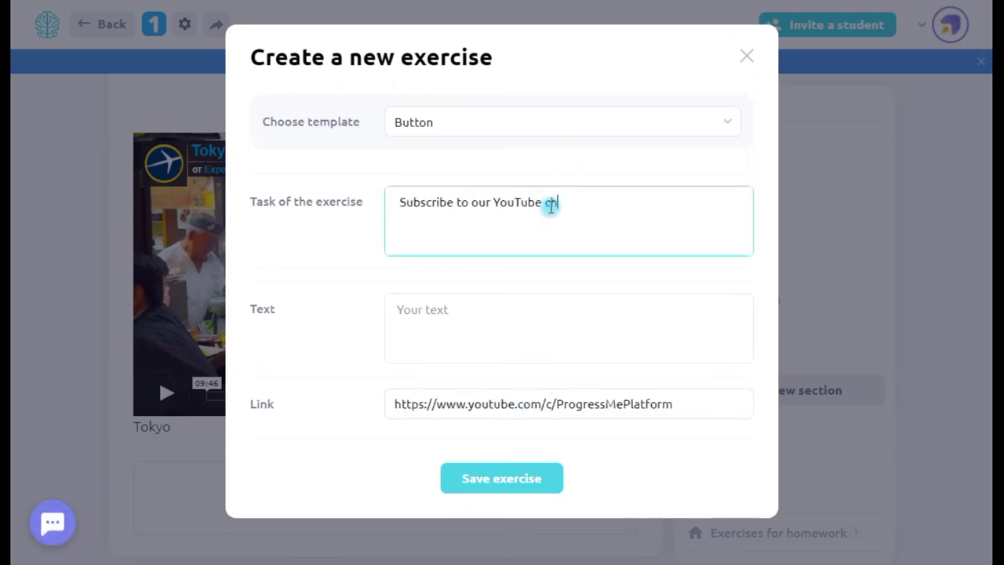
key(Tab)
text(P)
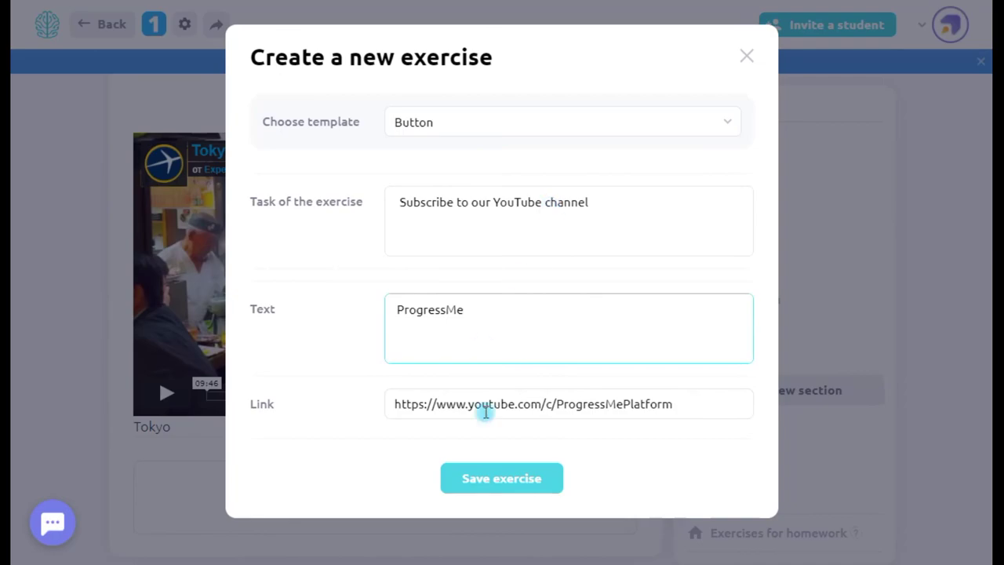
click(518, 480)
Step: Test the new ProgressMe button by opening its YouTube link and look through the page
scroll(439, 439, down, 3)
click(385, 405)
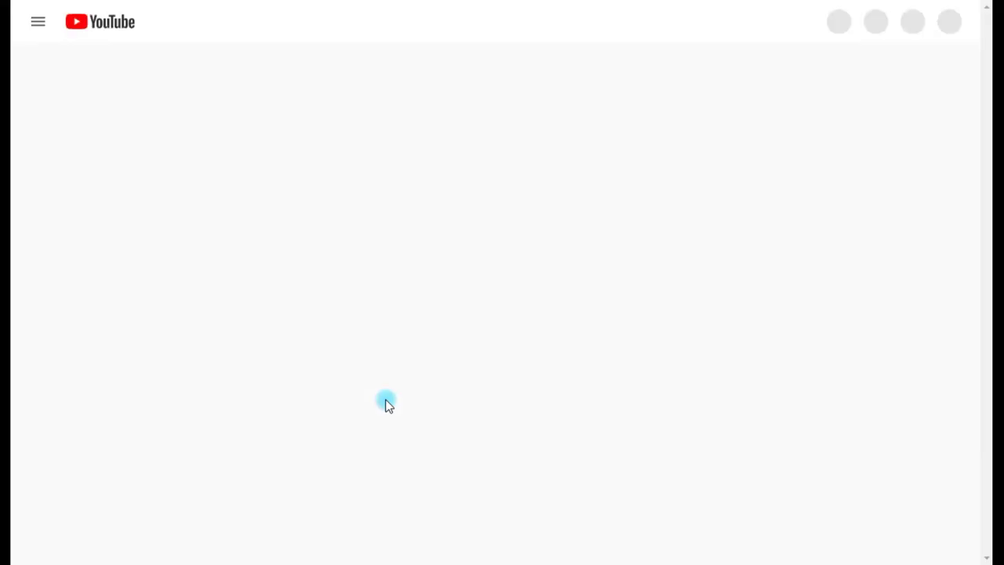
scroll(387, 404, down, 2)
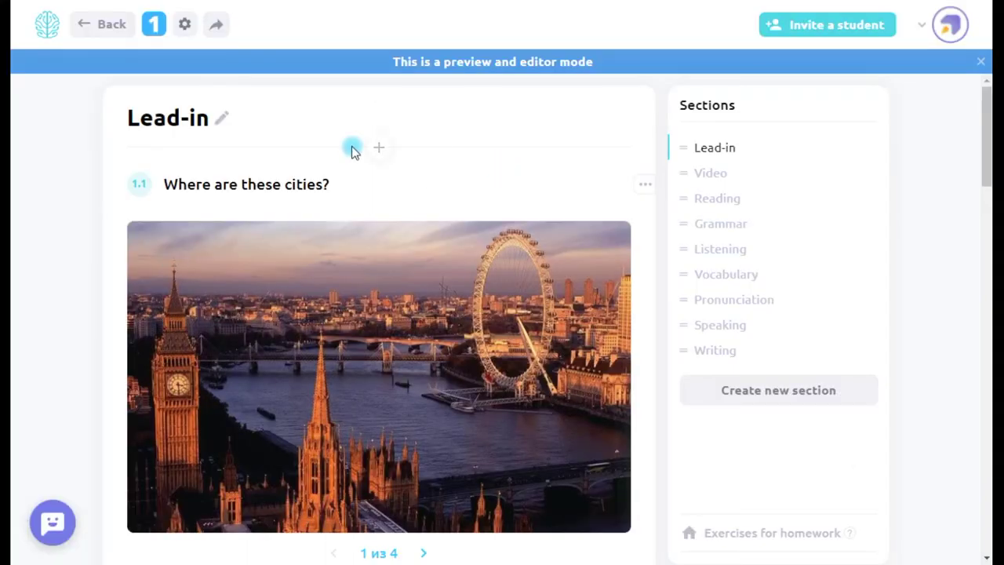
Step: Start a new "Note" exercise above the first exercise of the Lead-in section
click(378, 147)
scroll(644, 339, down, 10)
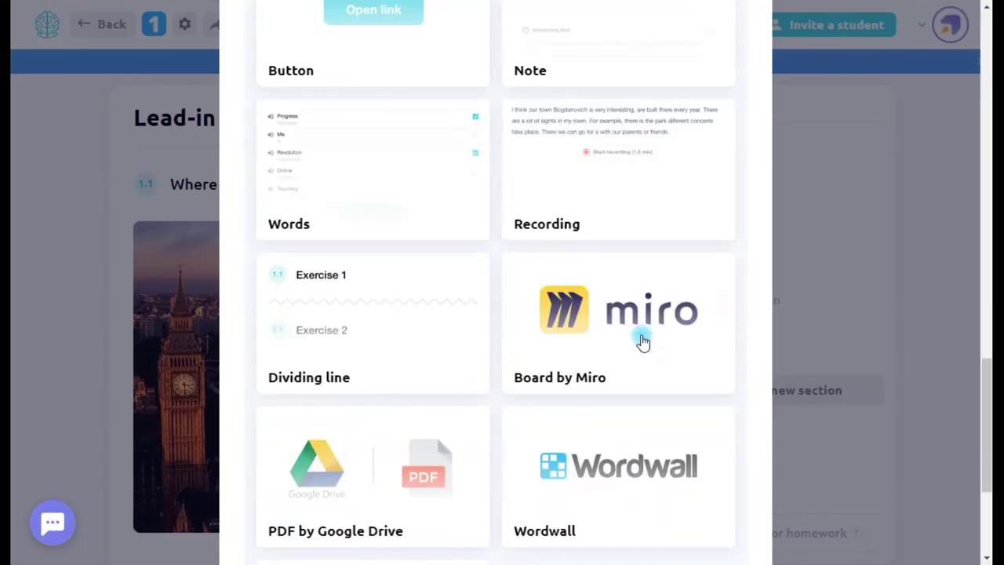
scroll(560, 152, up, 1)
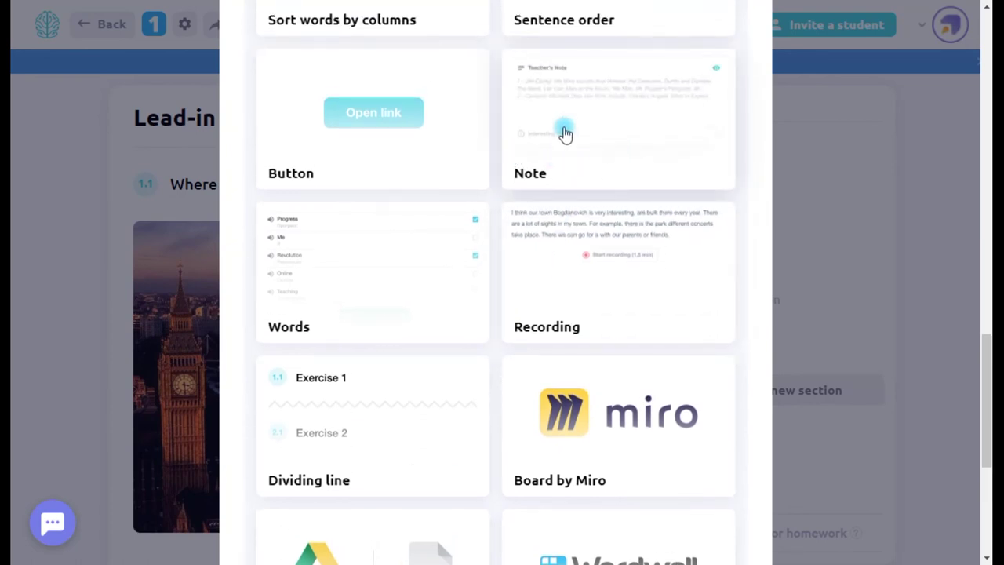
click(560, 152)
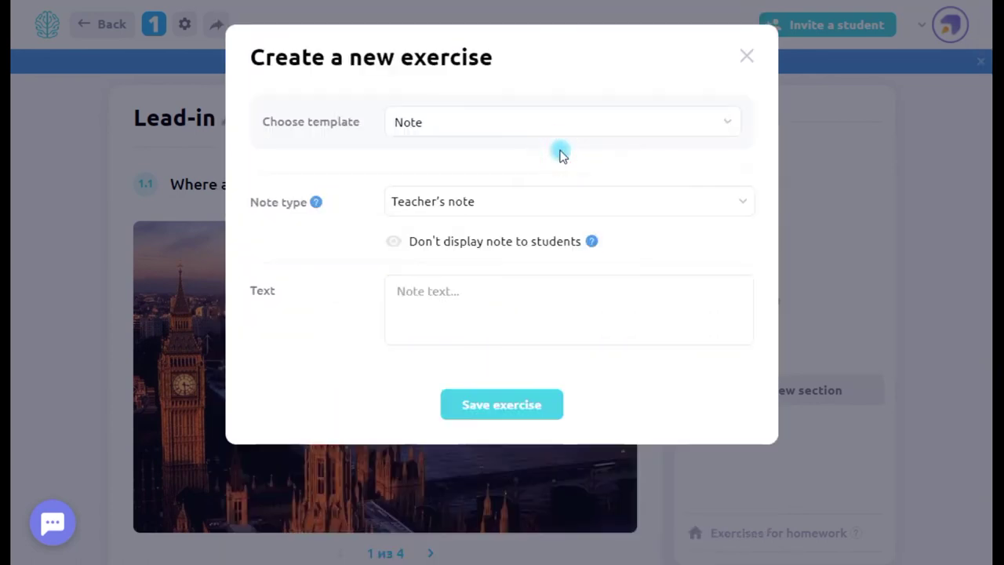
Step: Examine the available note types and the hint explaining them, keeping "Teacher's note" selected
click(508, 212)
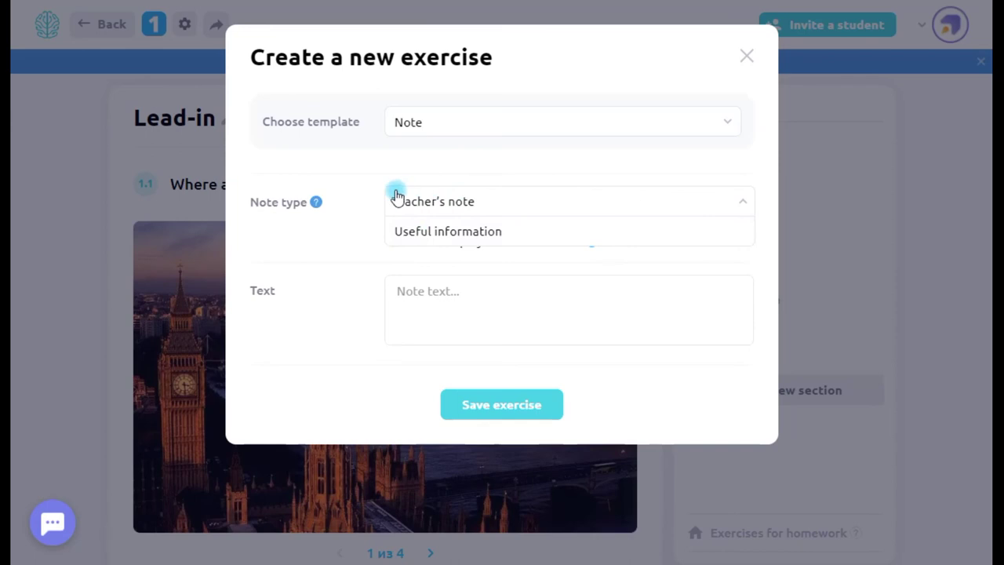
click(338, 182)
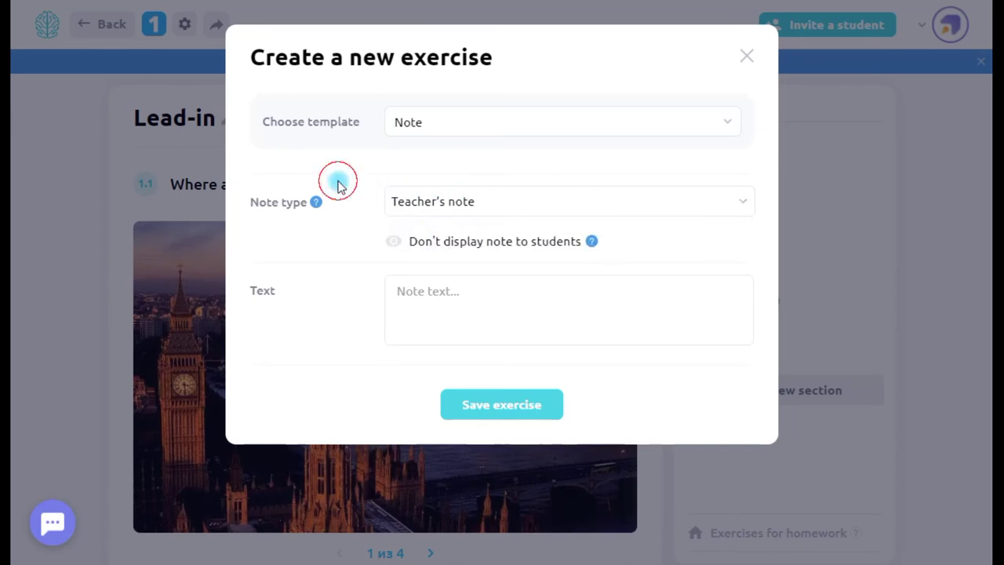
triple_click(246, 201)
click(301, 204)
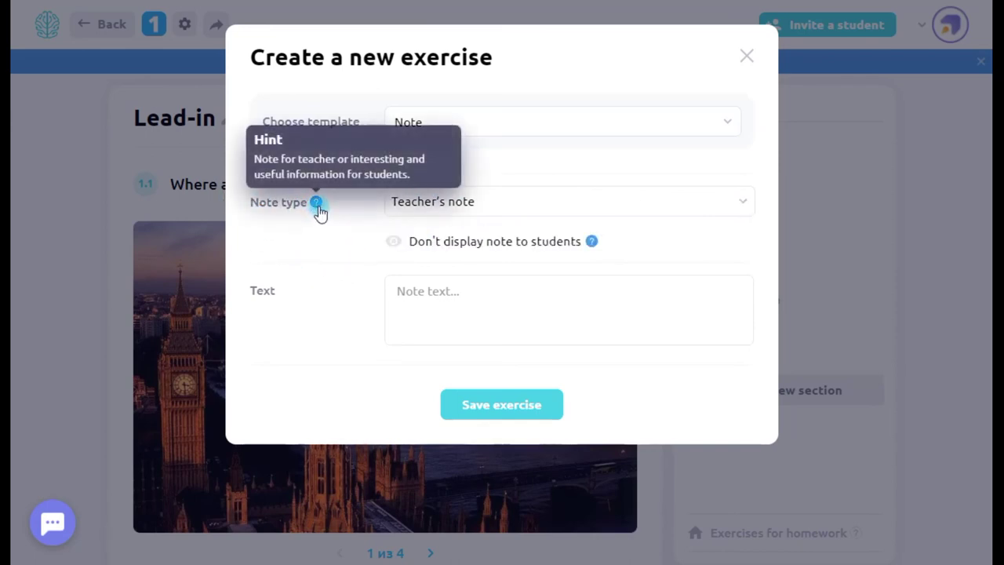
click(453, 209)
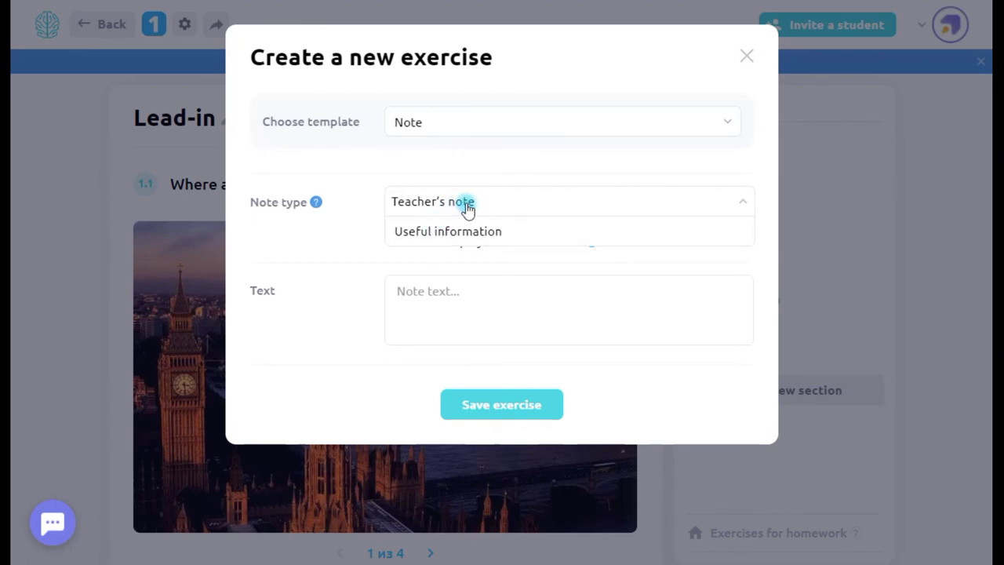
click(462, 202)
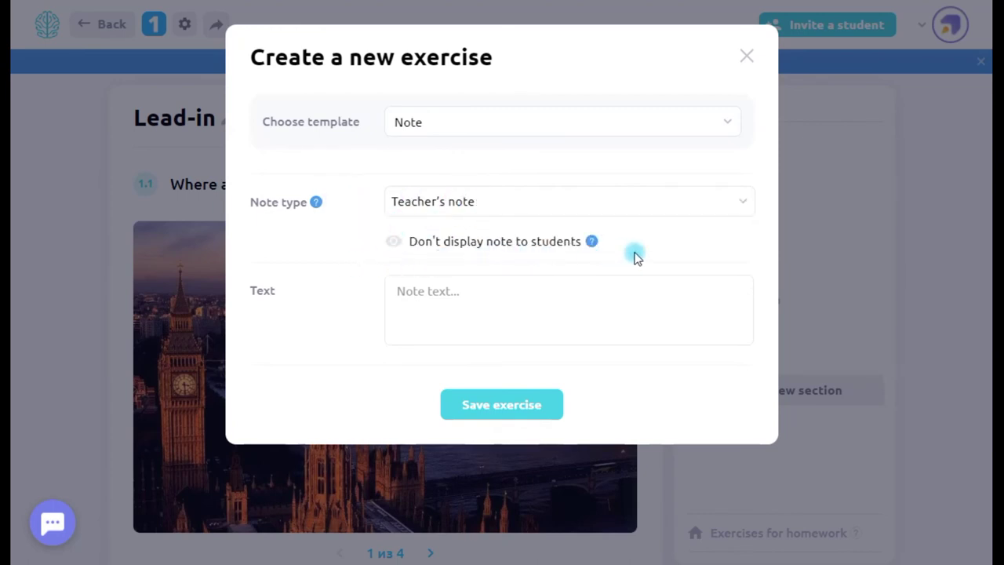
Step: Keep the teacher's note hidden from students, give it the text "Ask the sts. how often they travel." and save it
click(392, 243)
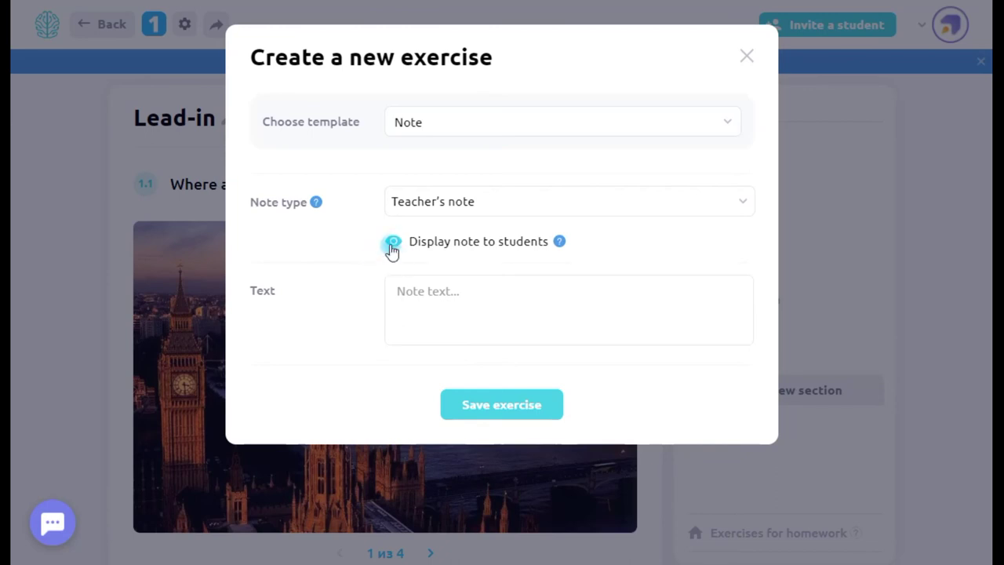
click(393, 243)
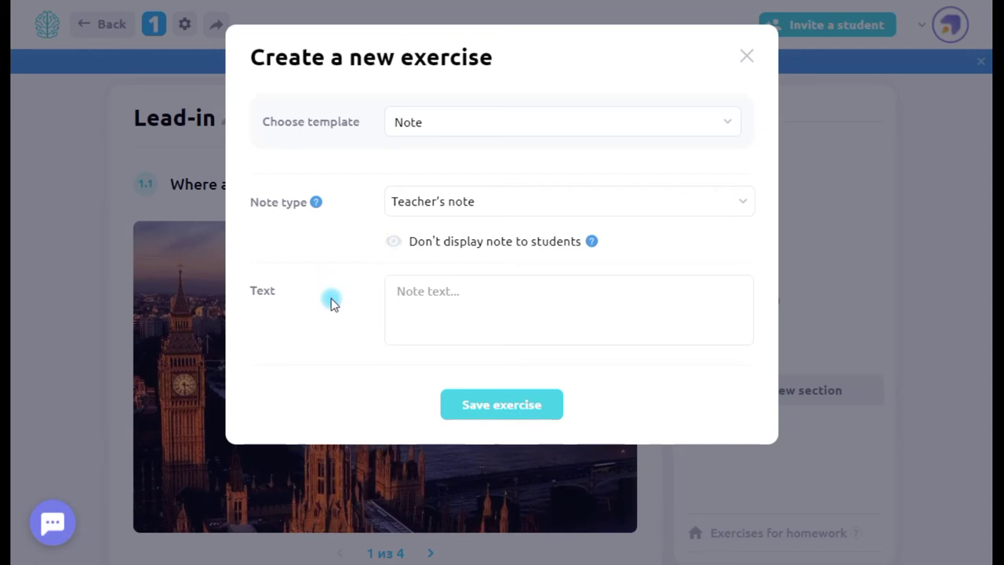
click(556, 302)
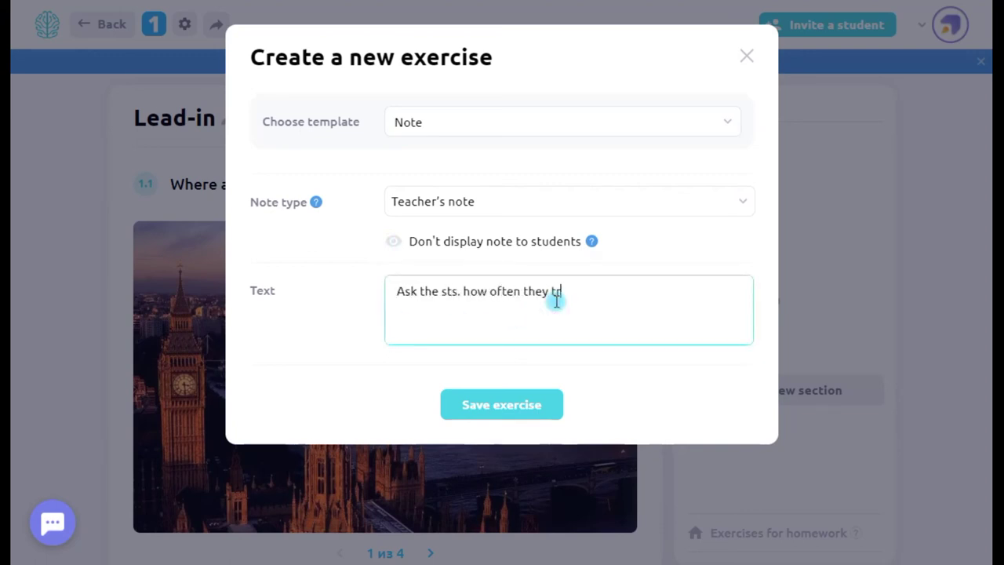
text(Ask the sts. how often they travel.)
click(518, 404)
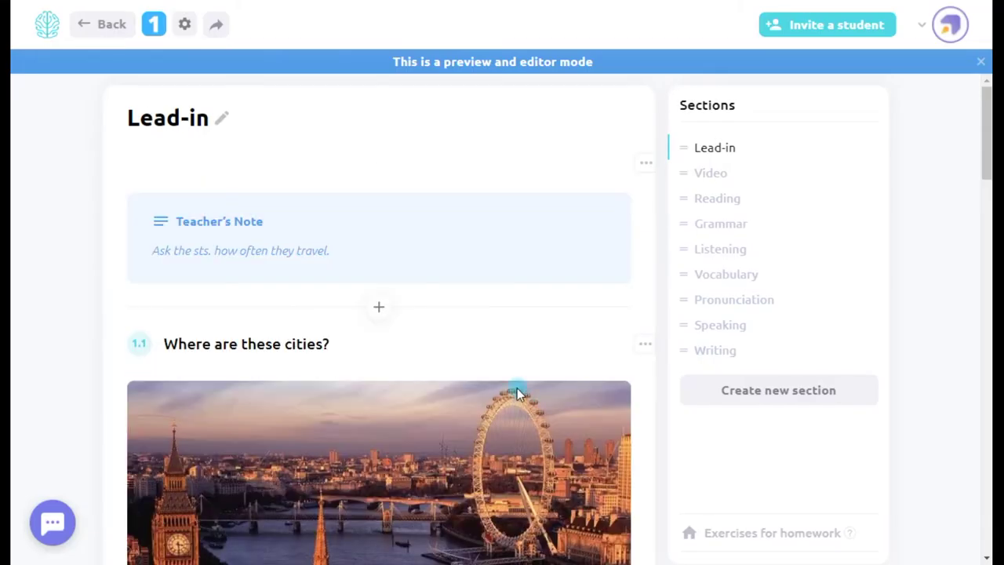
Step: Start a Note exercise between exercises 1.1 and 1.2 of the Lead-in section with the note type "Useful information"
scroll(335, 290, down, 1)
scroll(361, 337, down, 5)
click(379, 372)
scroll(417, 387, down, 10)
scroll(557, 399, down, 5)
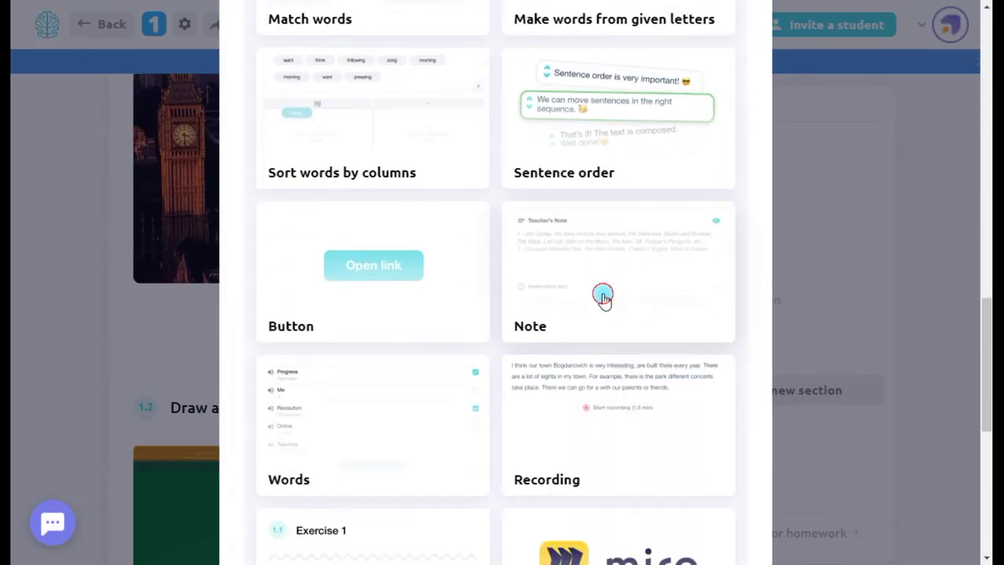
click(601, 293)
click(516, 203)
click(496, 232)
Step: Display the note to students and enter the text "Pronunciation" with "London - ['lʌndən]" on a line below
click(464, 305)
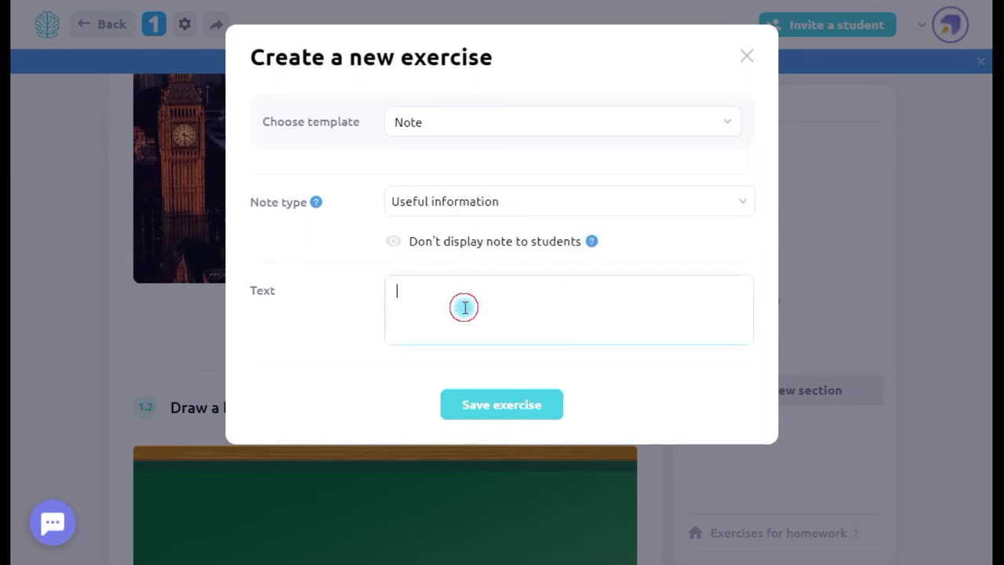
click(395, 245)
click(434, 298)
text(Pronunciation London - ['lʌndən])
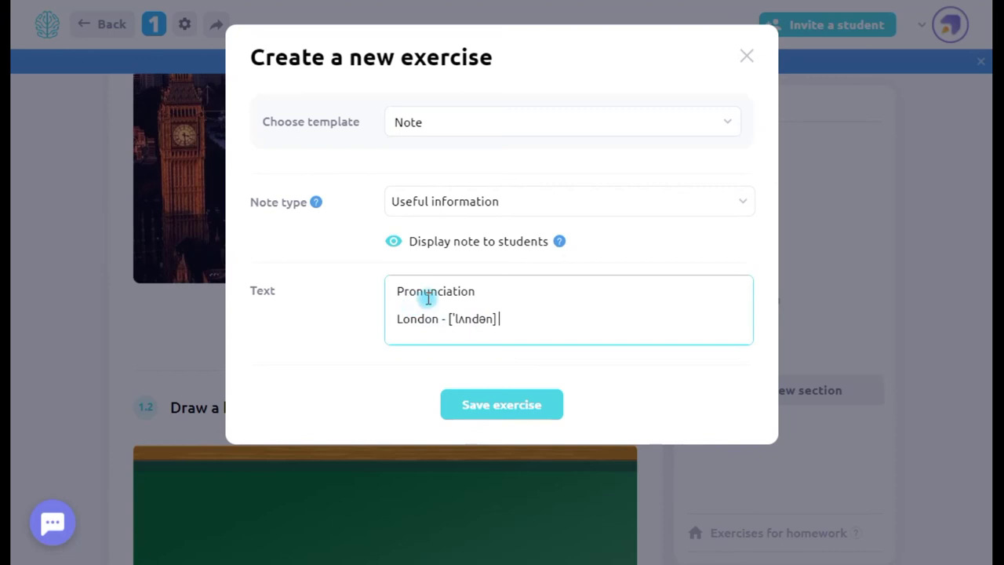
Step: Make "Pronunciation" bold, colour the vowel ʌ in London's transcription orange, and save the note
drag(421, 301, 434, 295)
click(455, 326)
click(529, 307)
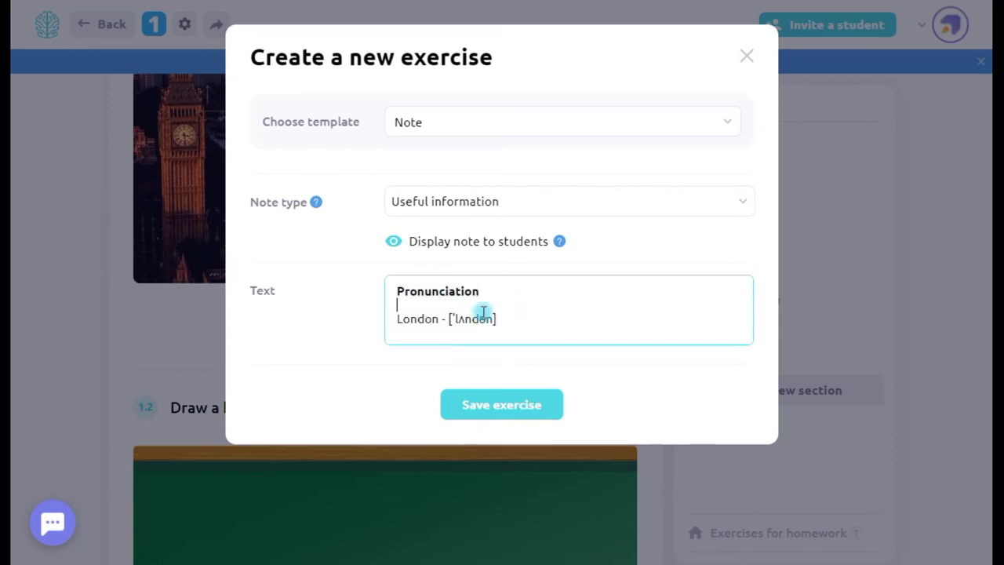
drag(464, 321, 458, 321)
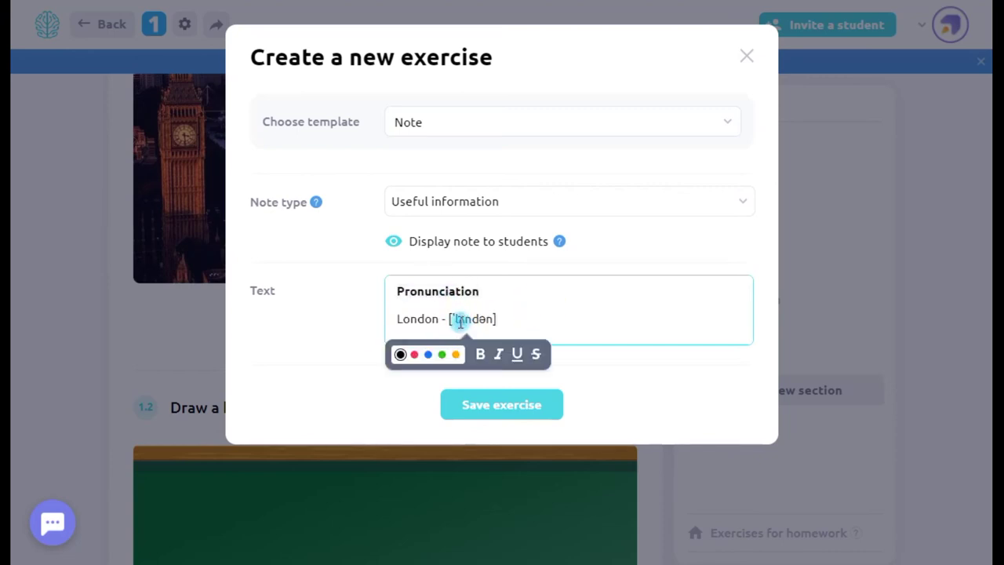
click(456, 355)
click(522, 325)
click(502, 404)
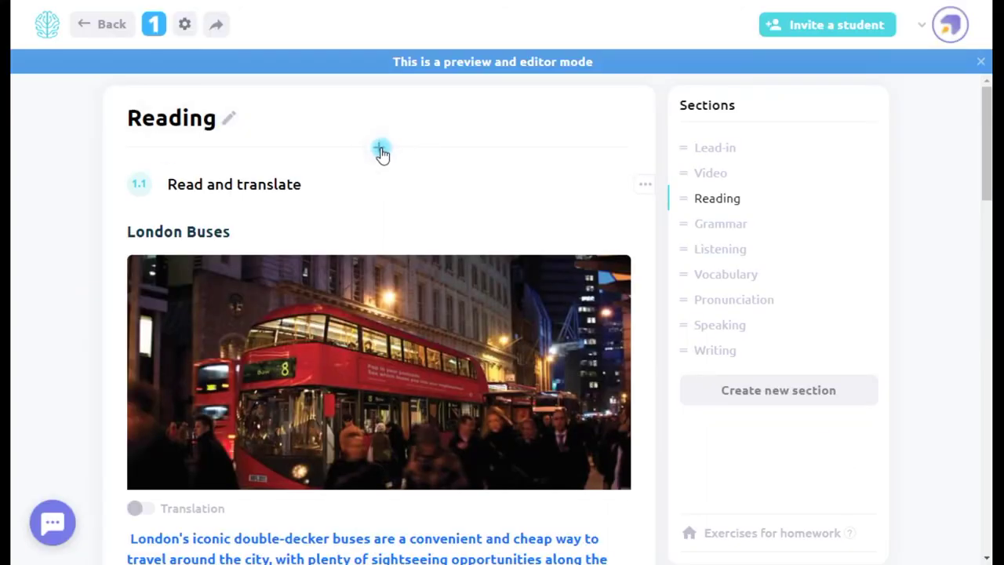
Step: Start a Words exercise at the beginning of the Reading section with the task "Learn the words"
click(380, 150)
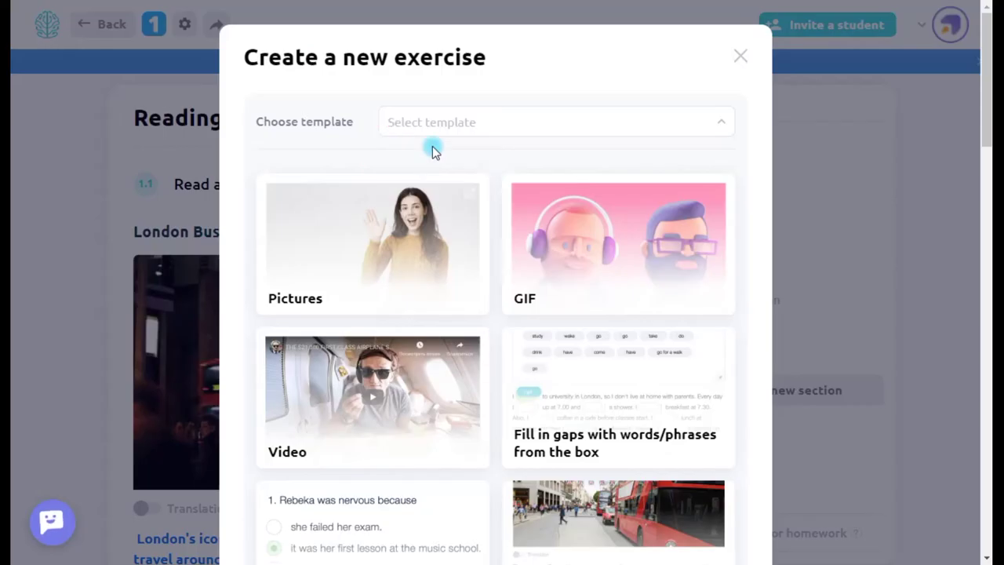
scroll(573, 351, down, 7)
scroll(578, 356, down, 6)
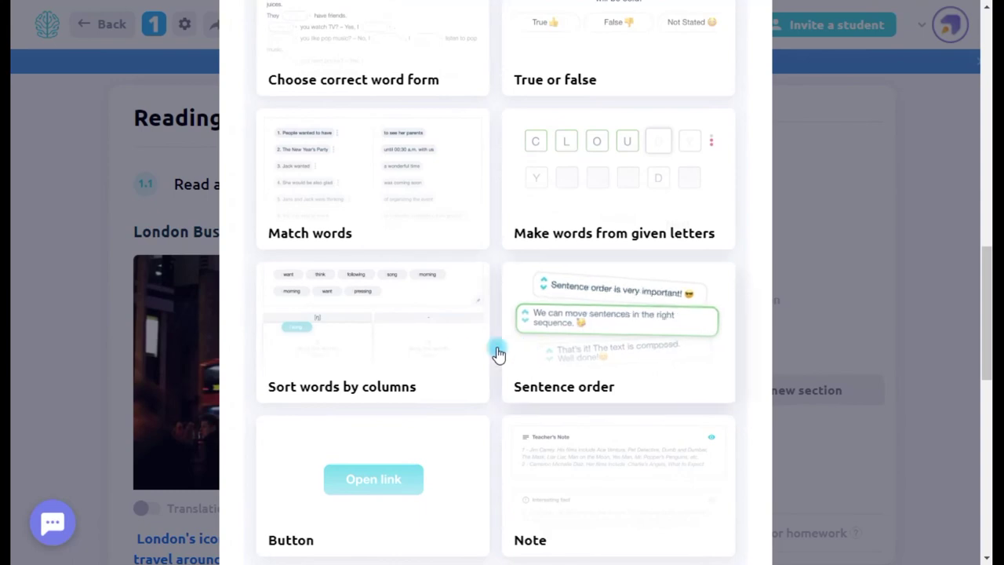
click(386, 360)
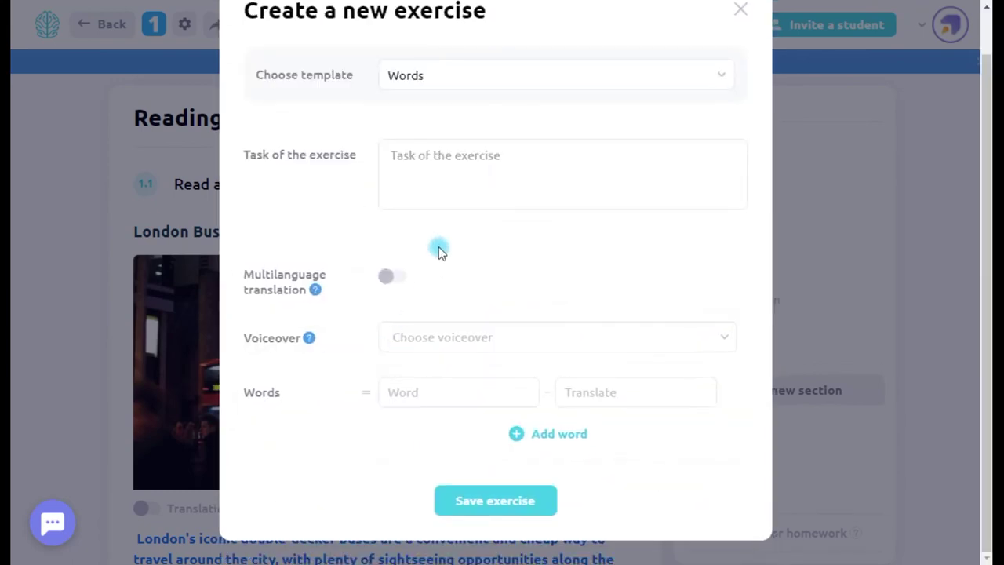
click(462, 180)
text(Learn)
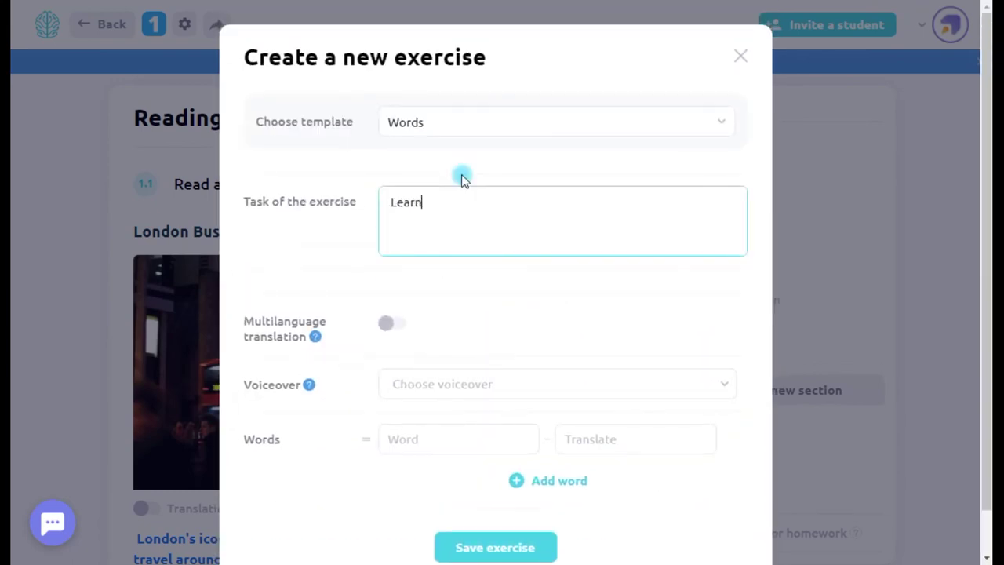
text( the words)
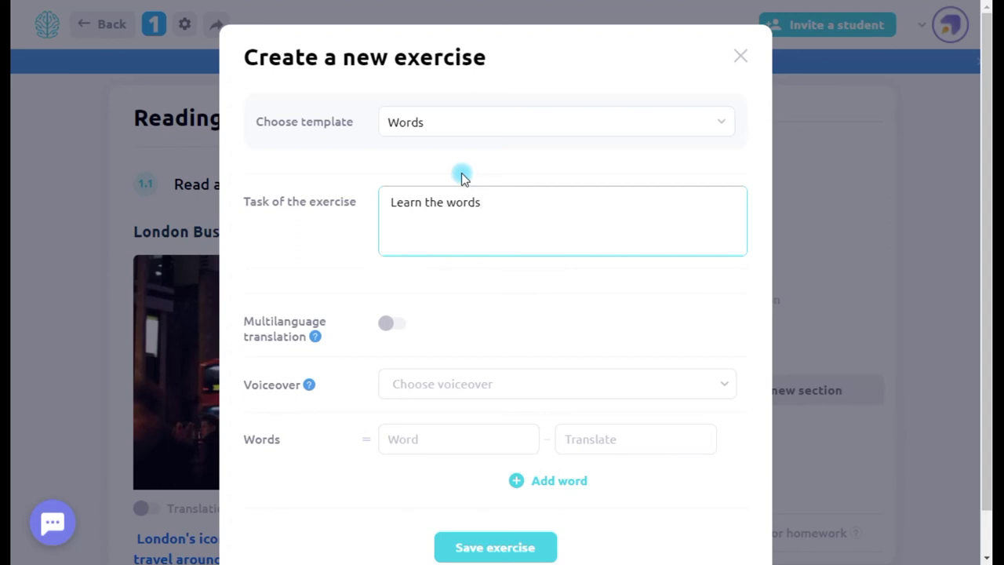
Step: Choose the English voiceover and add the word pairs "cashless" – "безналичный" and "fare" – "тариф"
click(455, 383)
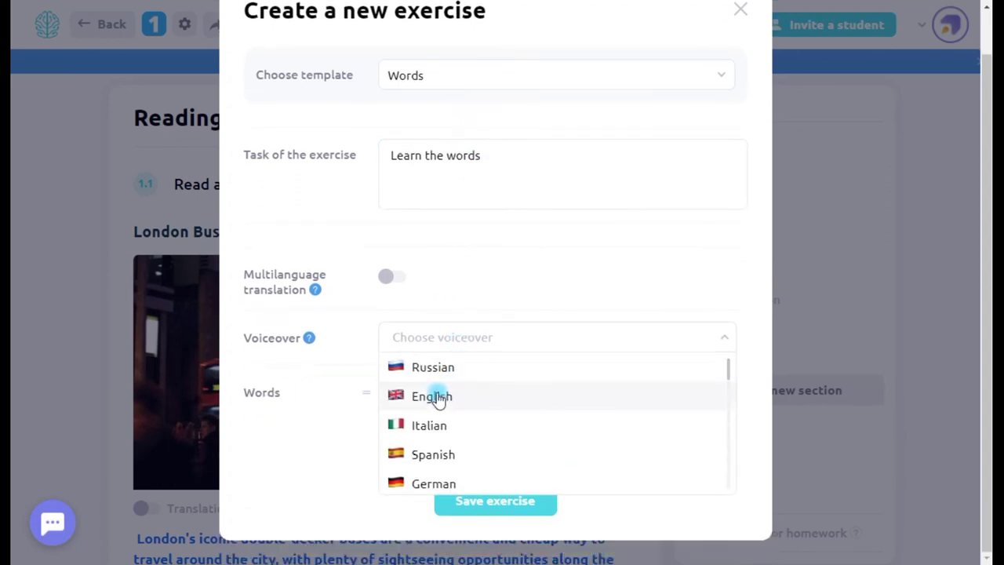
click(438, 398)
click(432, 395)
text(cashless)
key(Tab)
text(безналичный)
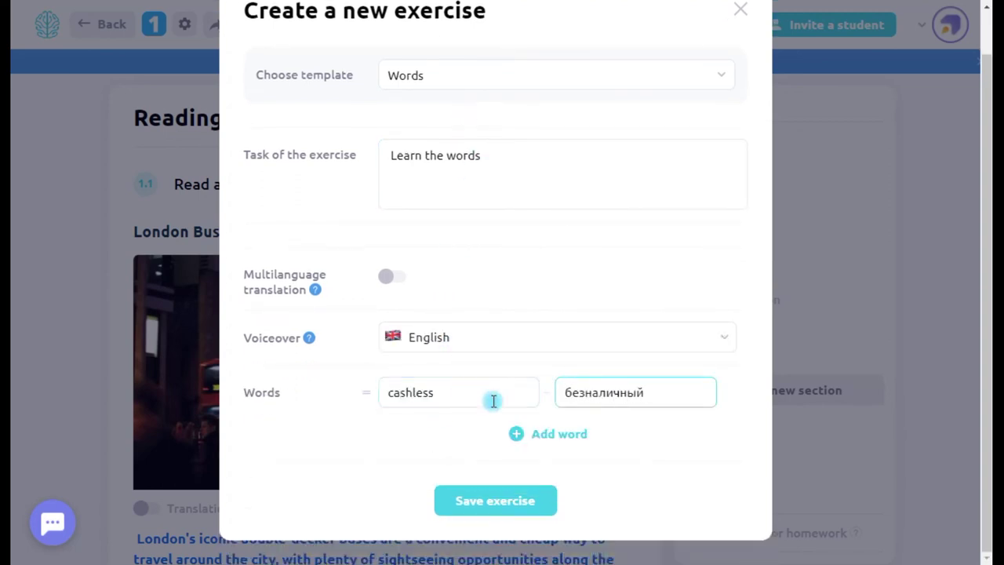
key(Return)
text(fare)
key(Tab)
click(561, 484)
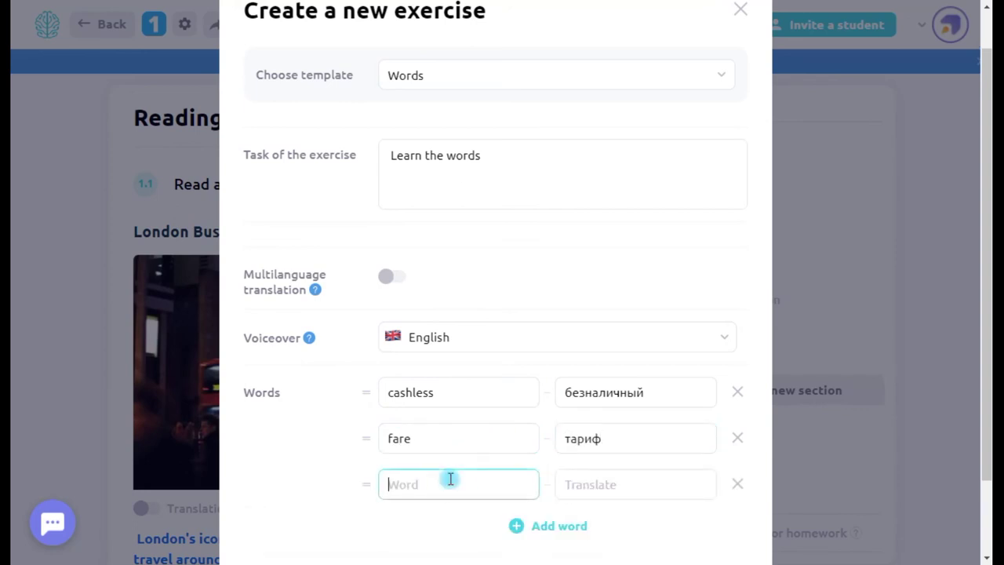
Step: Add "hop" – "to get on a bus, plane, train etc." and "several" – "more than two but not very many", and save the exercise
text(hop)
key(Tab)
text(to get on a bus, plane, train etc.)
key(Return)
text(several)
key(Tab)
text(more than two but not very many)
scroll(479, 526, down, 2)
click(506, 496)
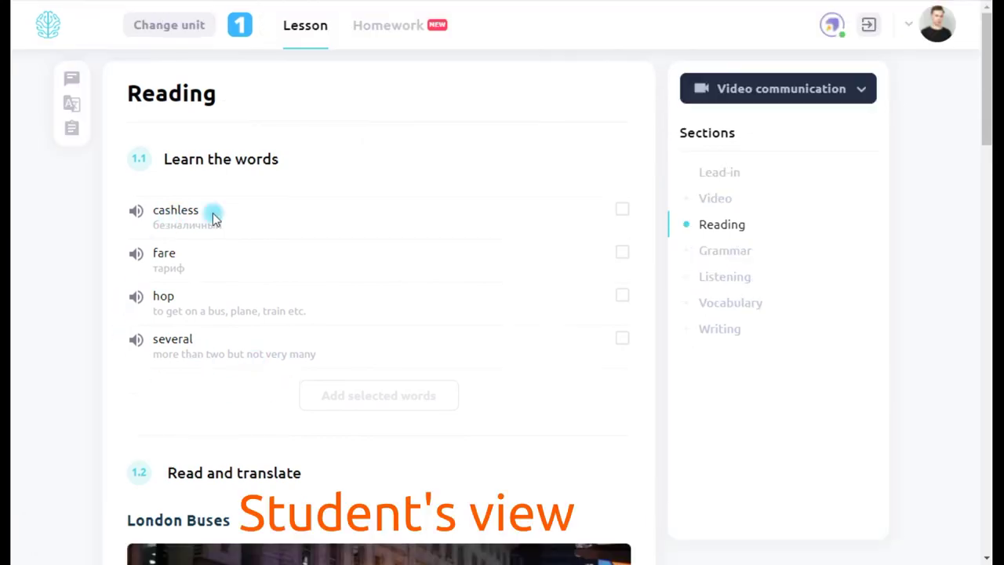
Step: In the student's view, select cashless, fare, hop and several, add them to the dictionary and open the dictionary
scroll(213, 218, down, 3)
scroll(186, 196, up, 3)
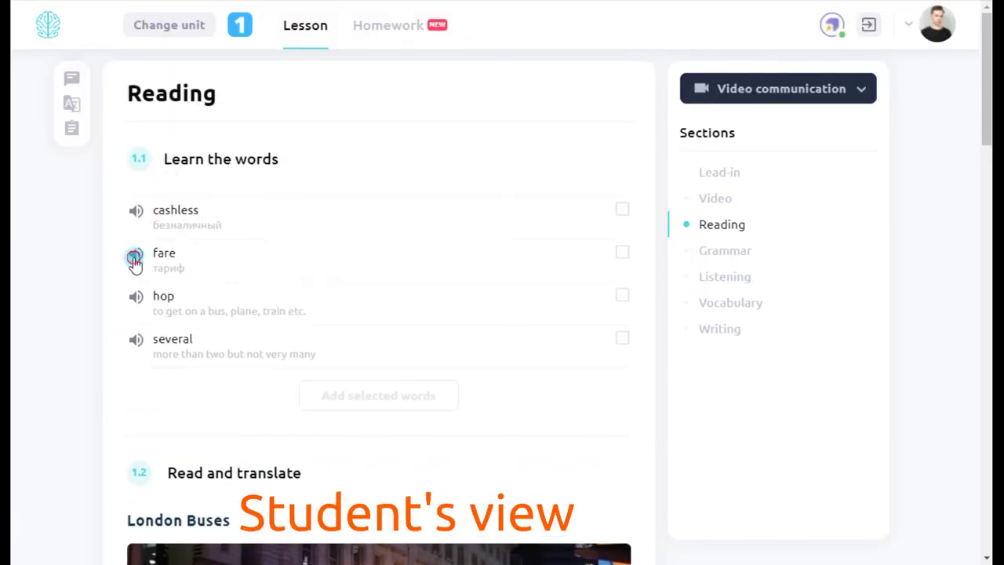
click(622, 209)
click(622, 253)
click(622, 296)
click(623, 338)
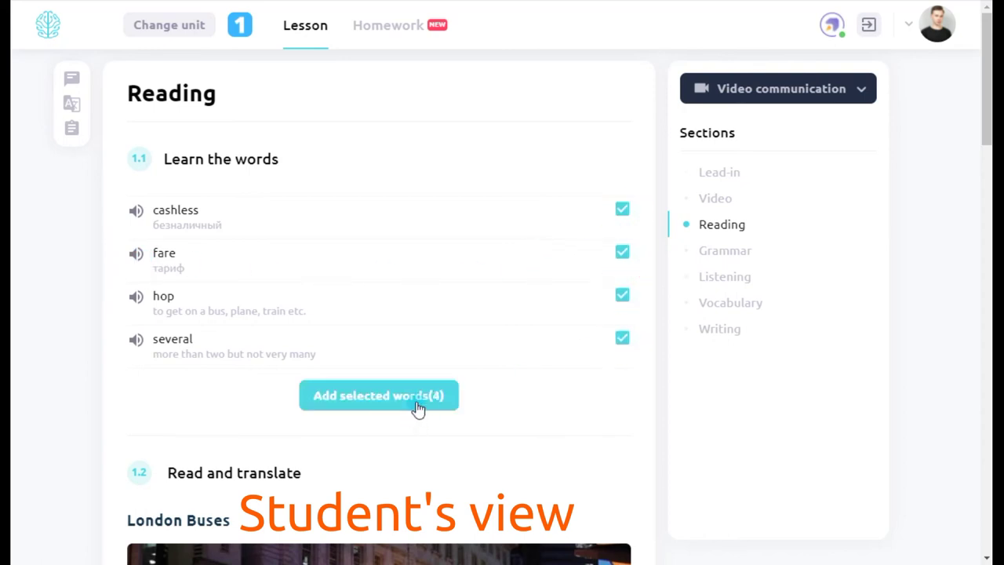
click(416, 404)
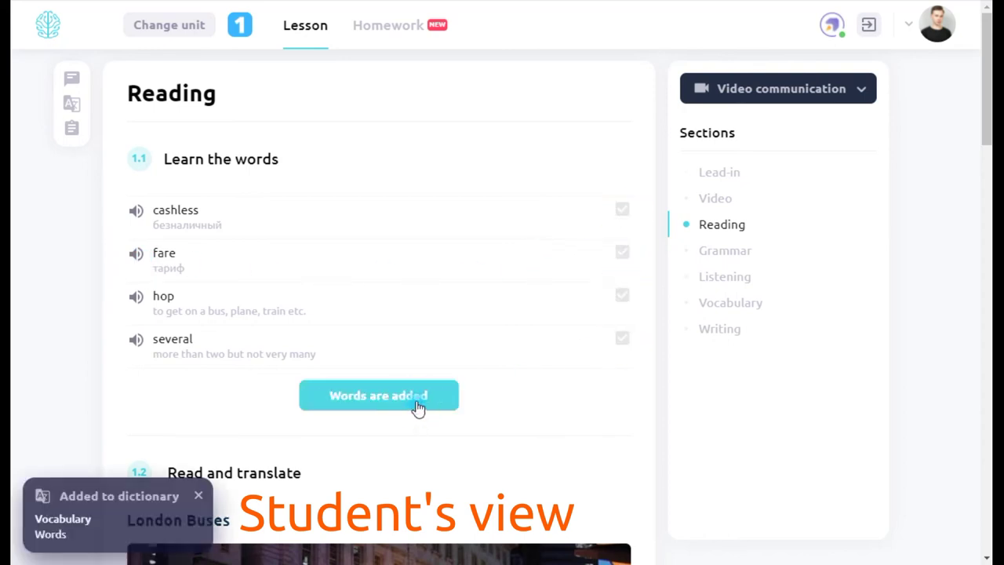
click(71, 103)
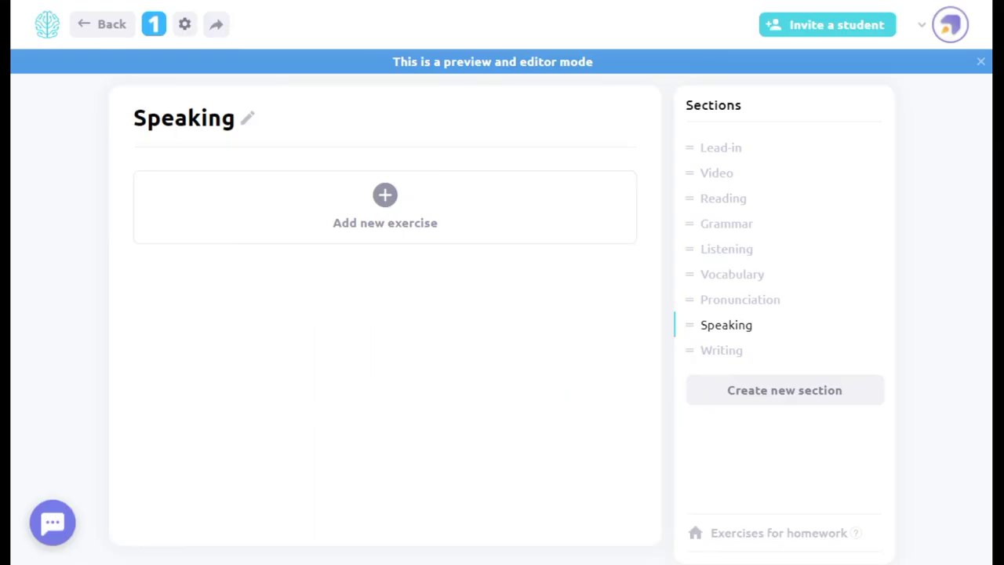
Step: Start a new Recording exercise in the empty Speaking section and check the other recording durations on offer
click(486, 212)
scroll(511, 287, down, 10)
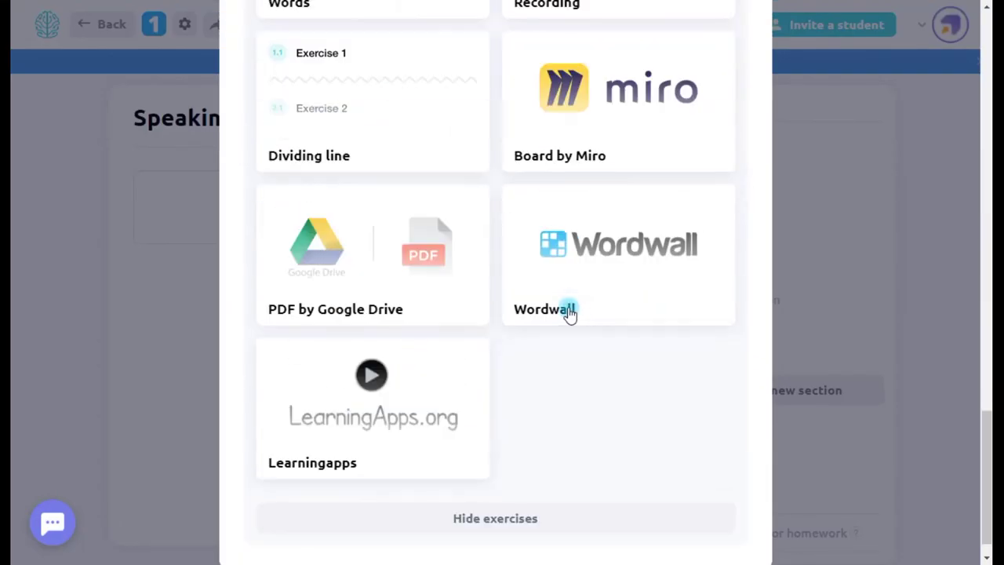
scroll(589, 303, up, 6)
scroll(599, 377, down, 4)
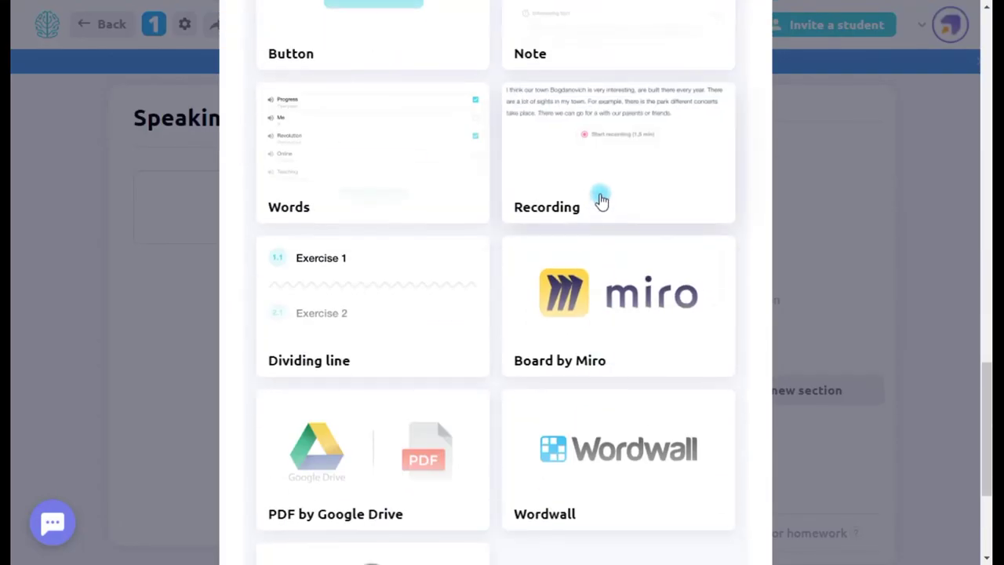
click(601, 165)
click(713, 434)
click(725, 421)
Step: Give the exercise the task "Read the tongue-twister" and the four-line "Peter Piper picked a peck of pickled peppers" text
click(437, 217)
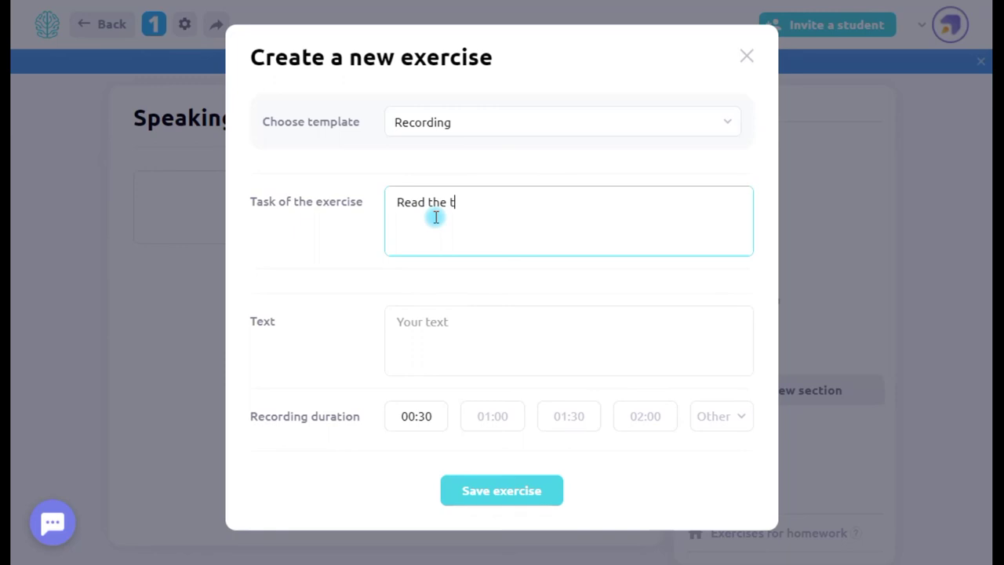
text(Read the tongue-twister)
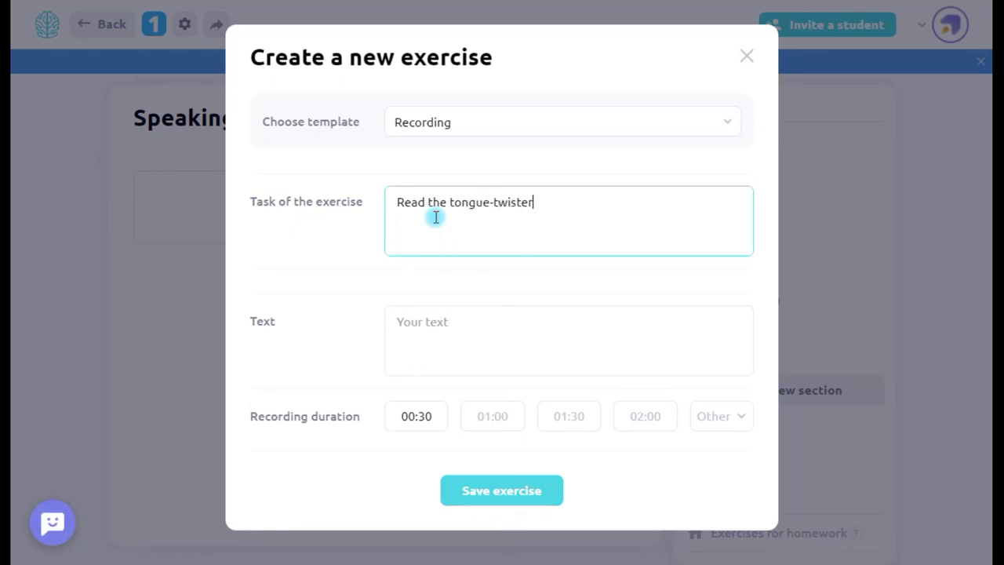
click(470, 339)
text(Peter Piper picked a peck of pickled peppers A peck of pickled peppers Peter Piper picked If Peter Piper picked a peck of pickled peppers Where’s the peck of pickled peppers Peter Piper picked?)
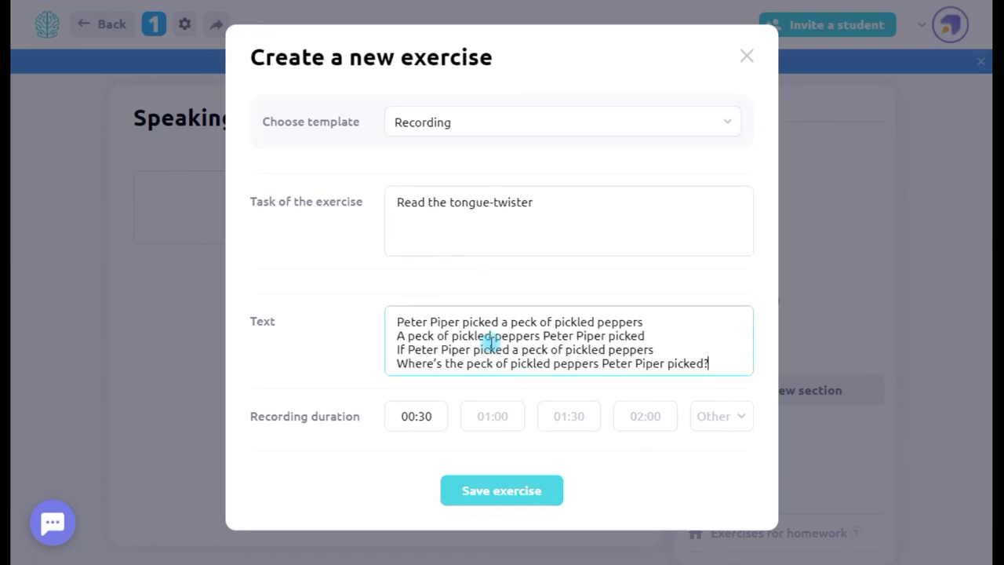
Step: Set the recording duration to 03:00 and save the exercise
click(712, 416)
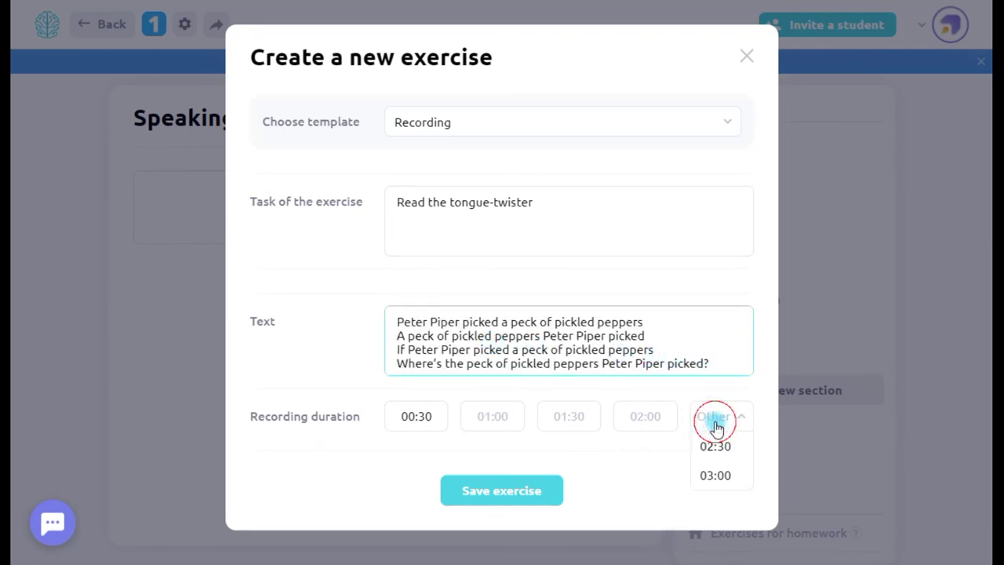
click(590, 424)
click(630, 418)
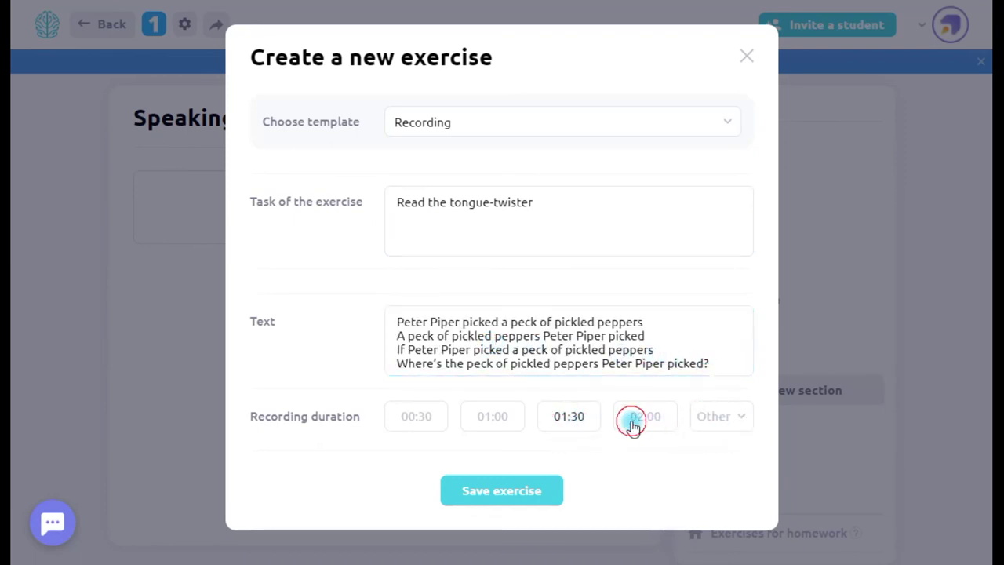
click(722, 422)
click(720, 473)
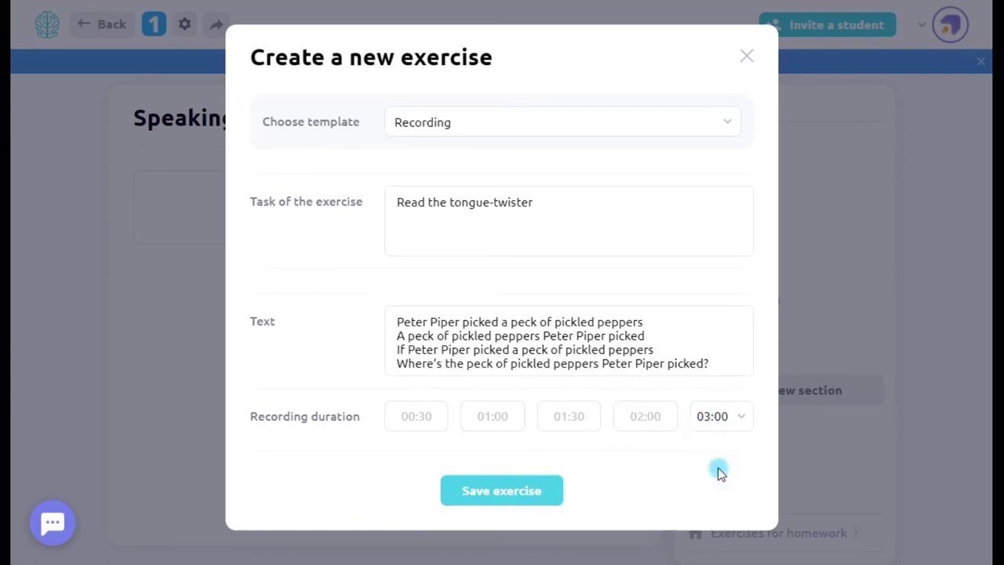
click(532, 494)
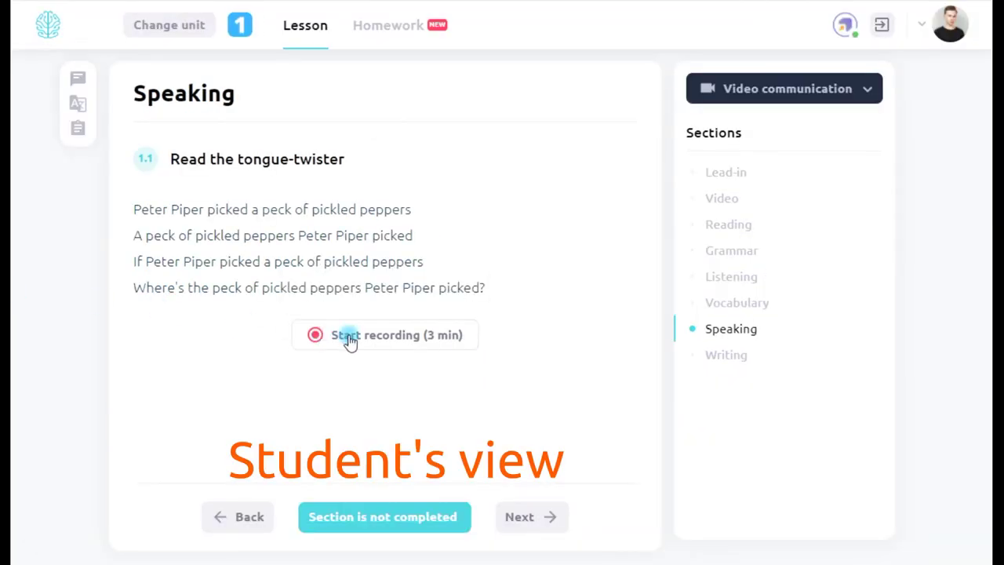
Step: In the student's view, try the 3-minute voice recording under the tongue-twister, pausing it and then discarding it
click(350, 335)
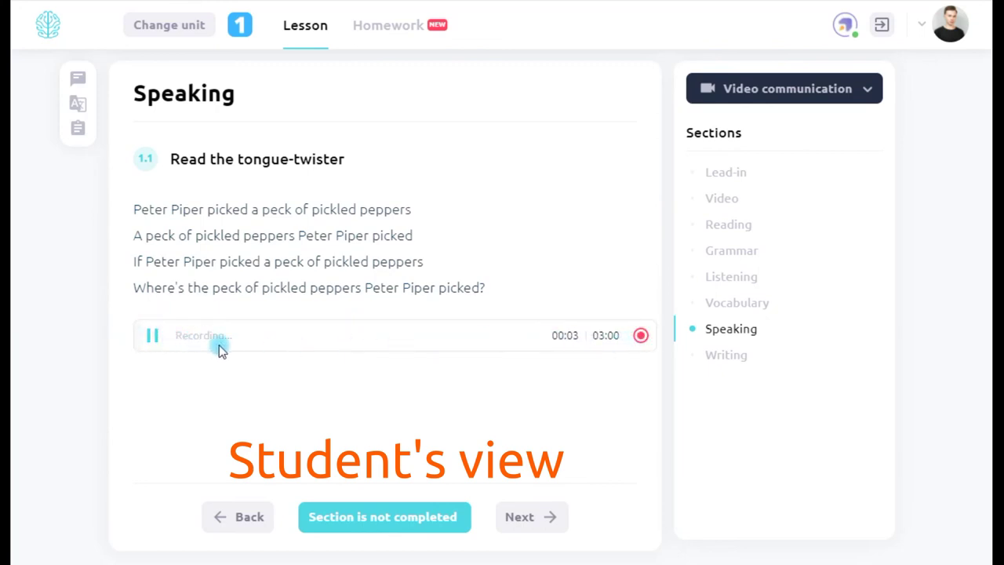
click(151, 337)
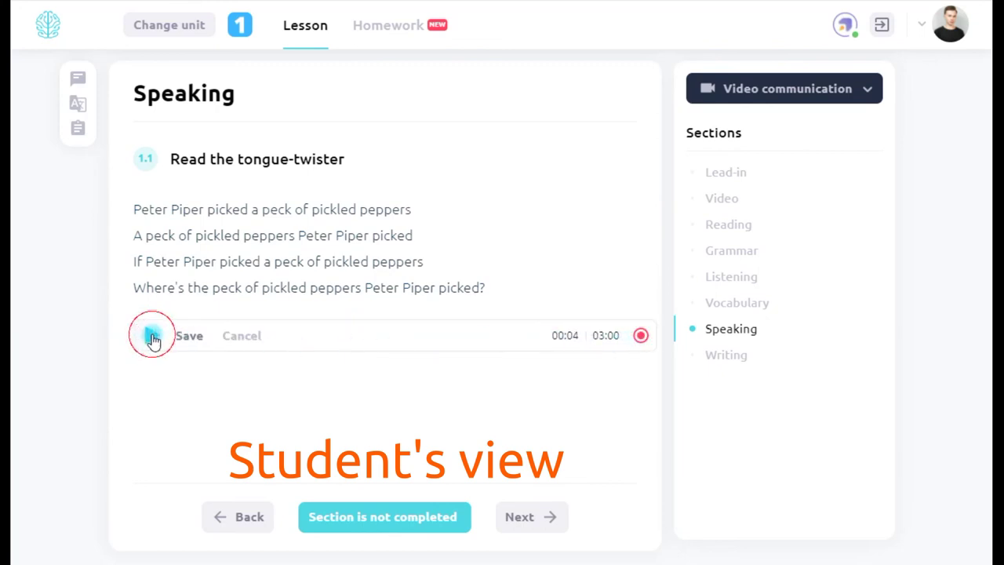
click(193, 343)
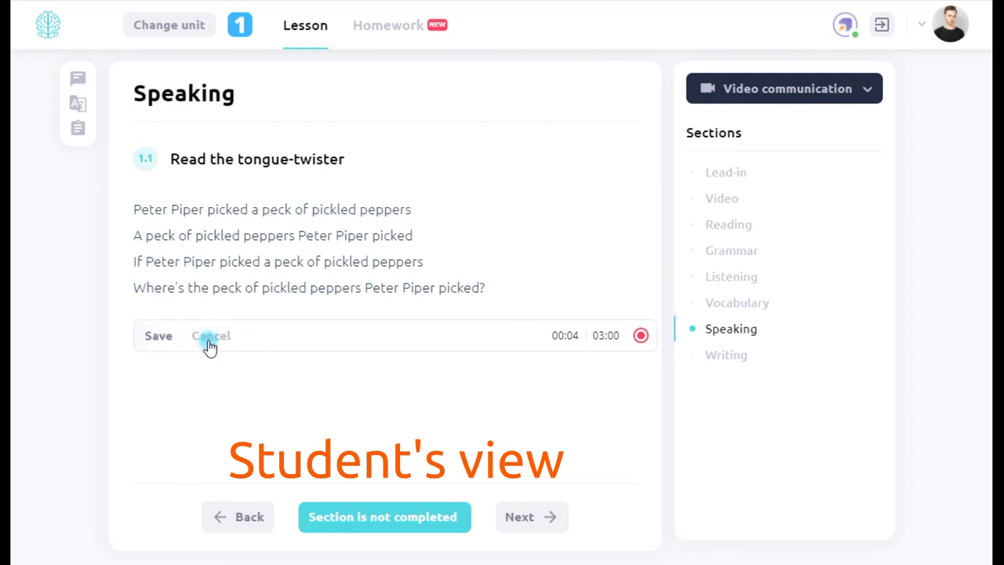
click(632, 338)
click(590, 322)
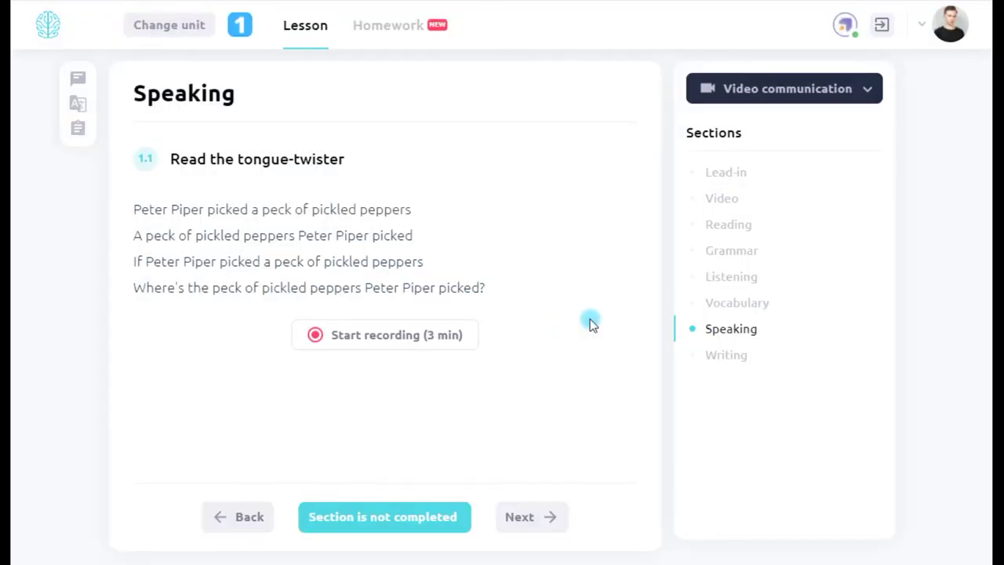
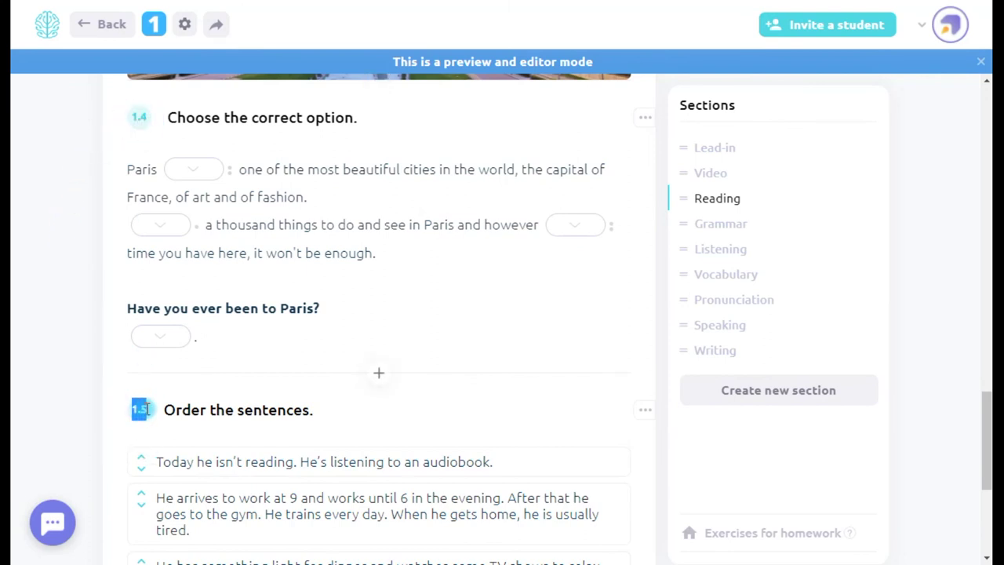
Step: Insert a dividing line between the "Choose the correct option." and "Order the sentences." exercises in the Reading section
click(378, 380)
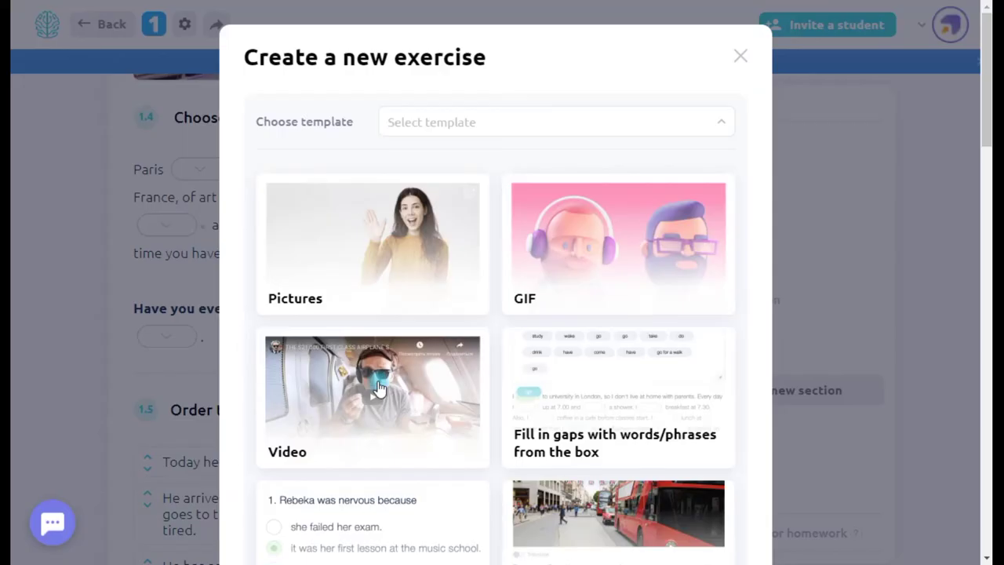
scroll(611, 401, down, 10)
scroll(549, 377, up, 3)
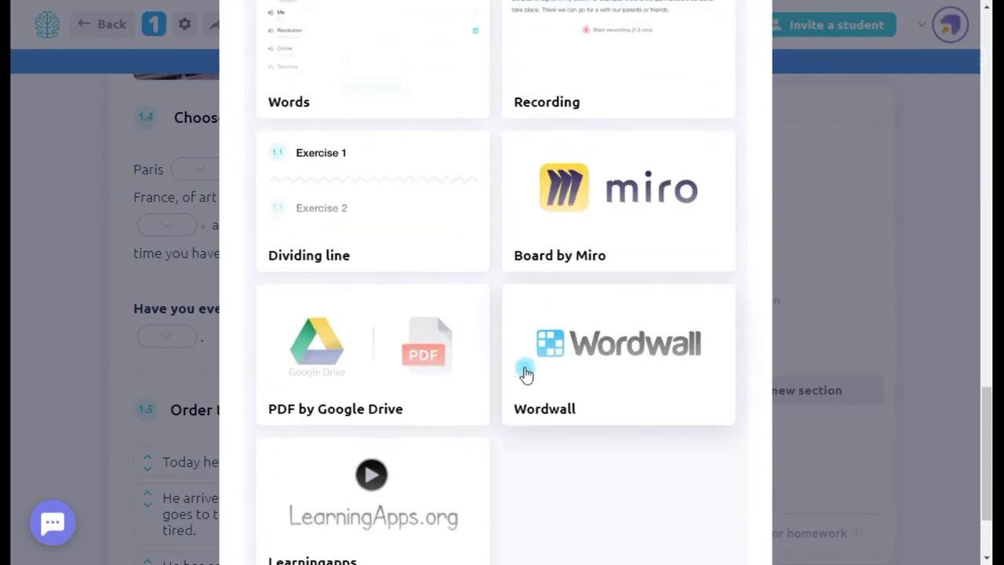
click(341, 273)
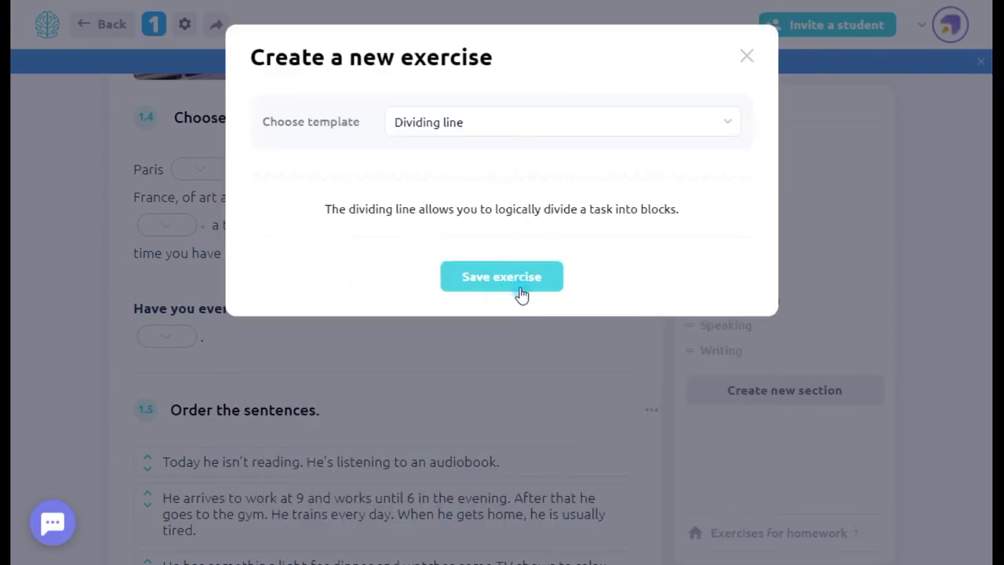
click(520, 291)
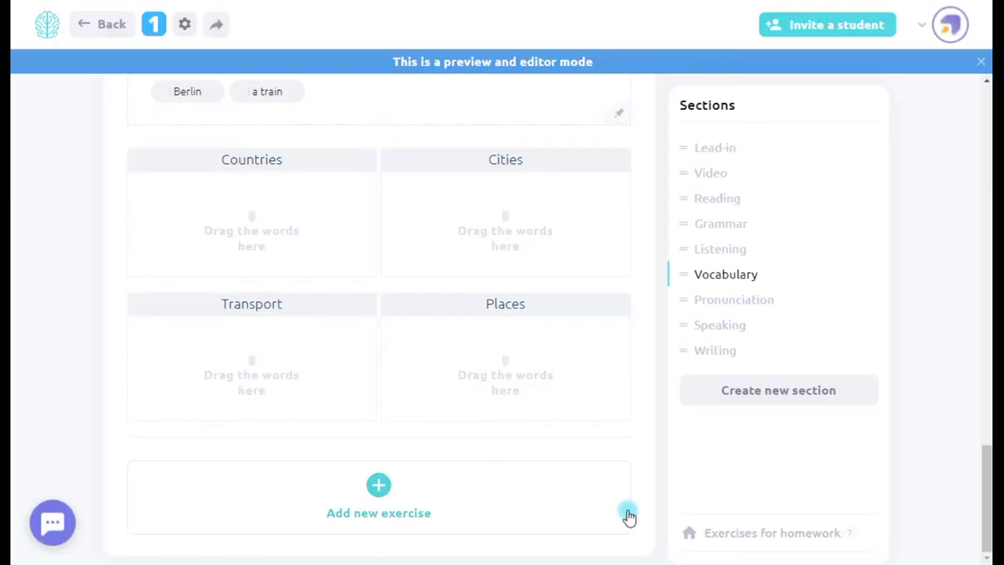
Step: Start a new PDF by Google Drive exercise at the end of the Vocabulary section
click(529, 494)
scroll(503, 397, down, 20)
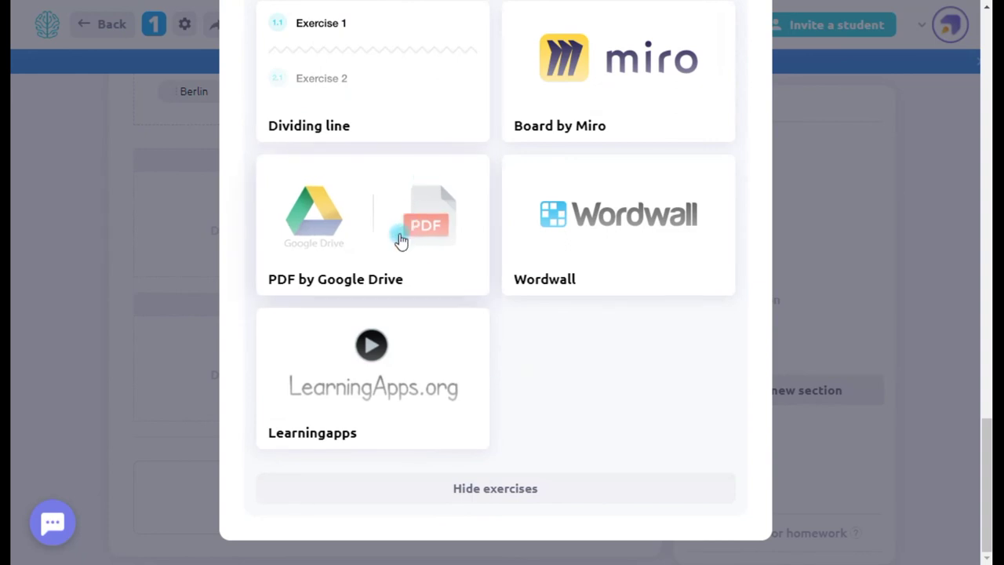
click(400, 241)
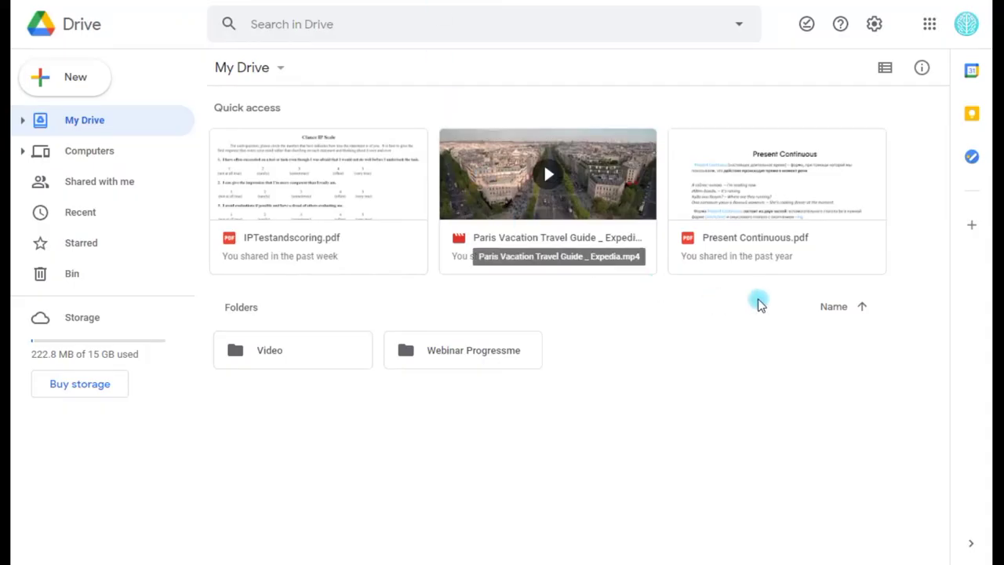
Step: Switch to Google Drive, set Present Continuous.pdf to be accessible to anyone with the link and copy its link
click(798, 173)
right_click(798, 173)
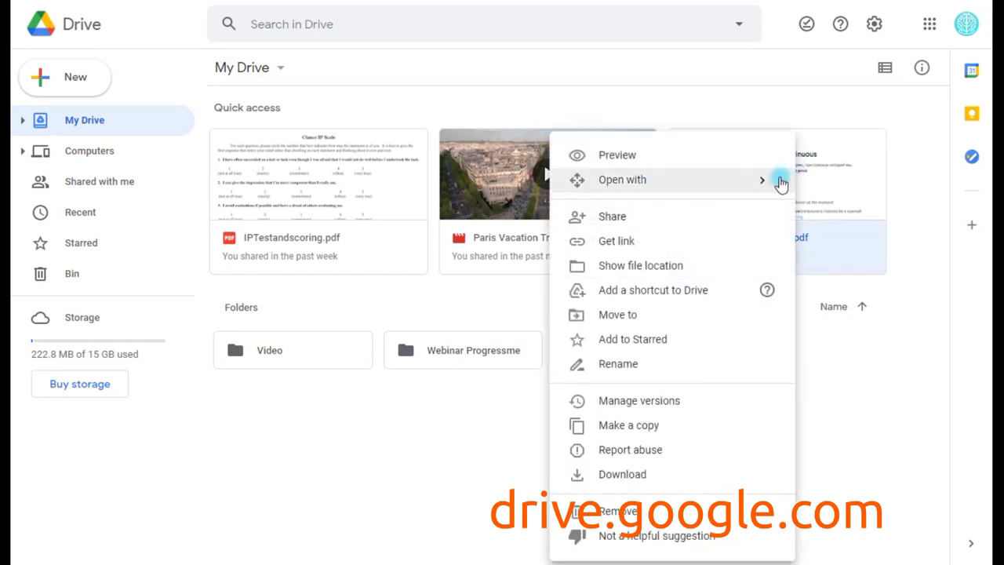
click(618, 243)
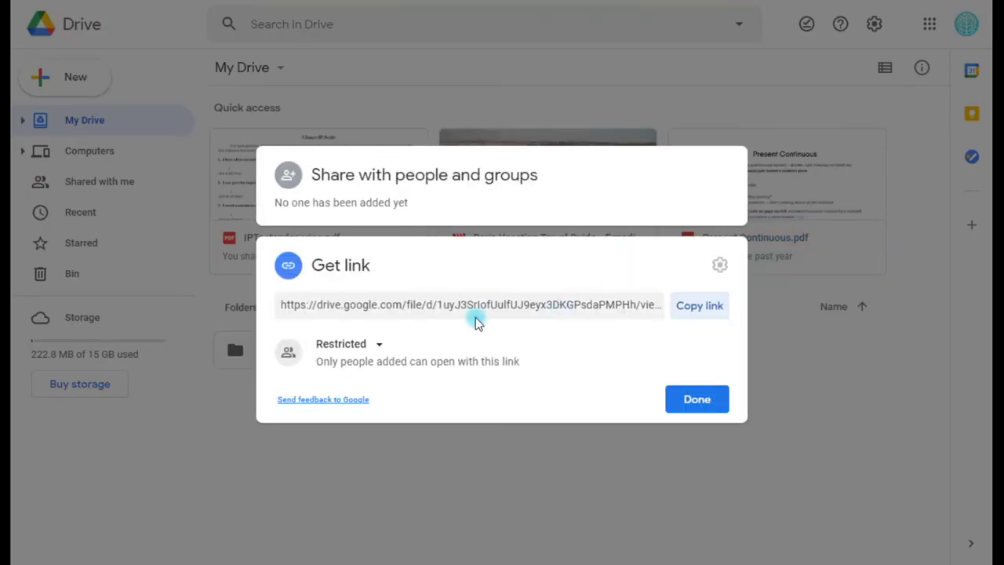
click(369, 343)
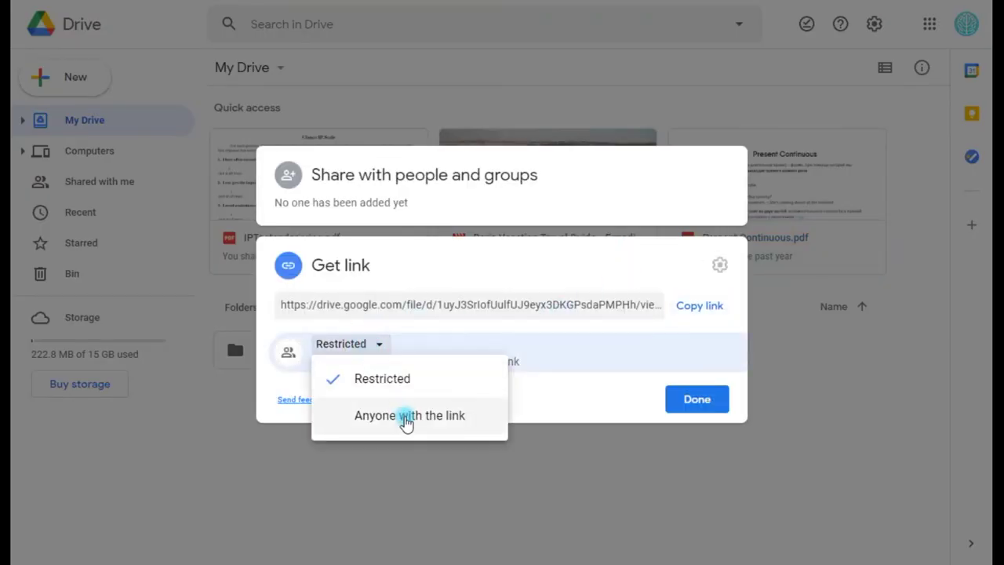
click(409, 420)
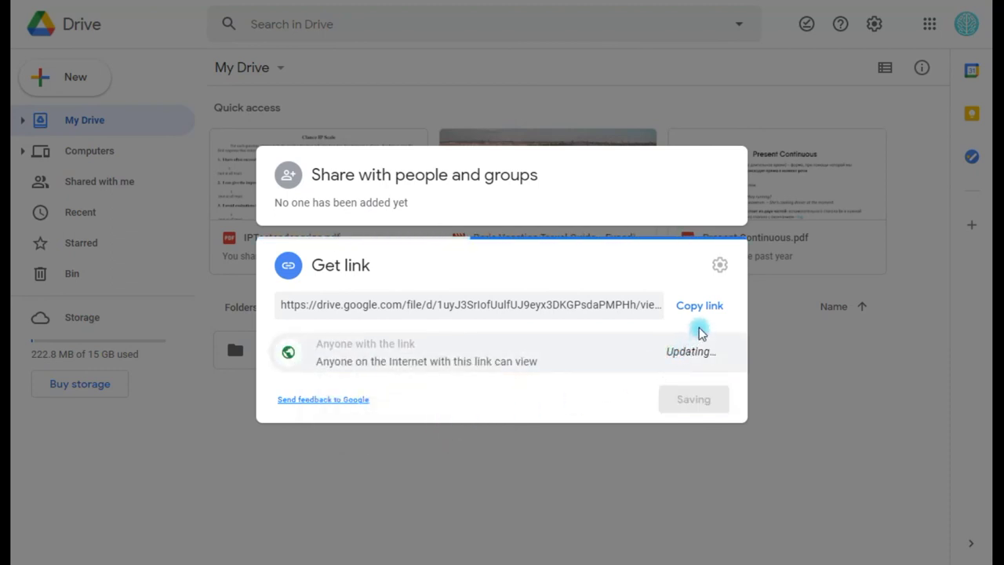
click(701, 285)
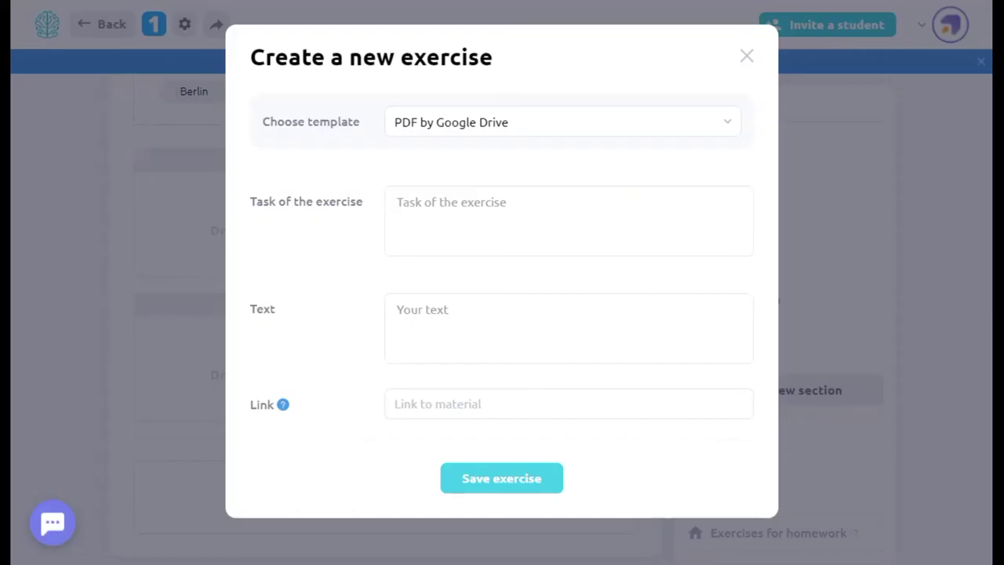
Step: Back in the lesson editor, paste the PDF link into the exercise, give it the task "Learn the rules" and save it
click(443, 406)
key(ctrl+v)
click(474, 196)
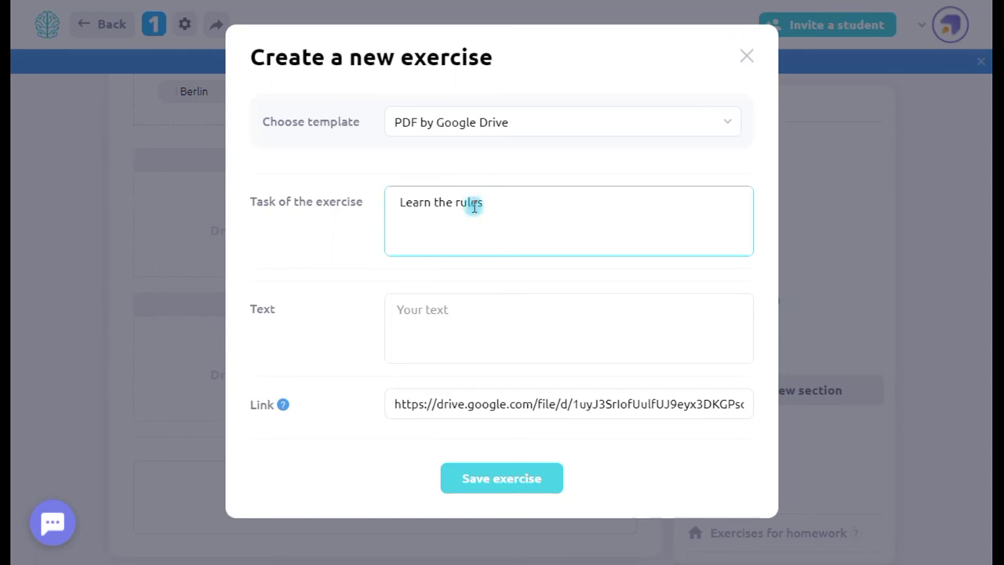
click(506, 480)
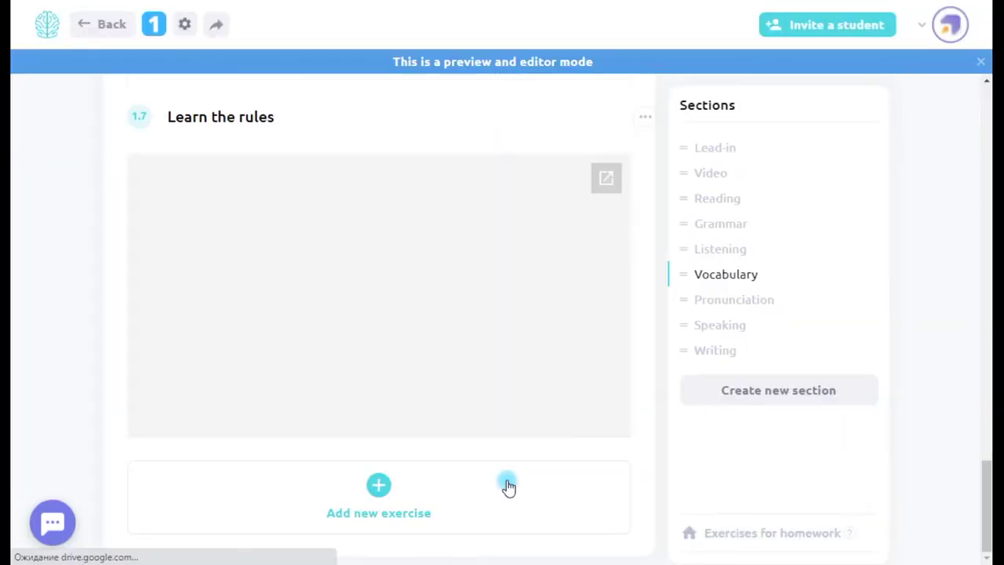
scroll(473, 366, down, 3)
scroll(474, 364, up, 3)
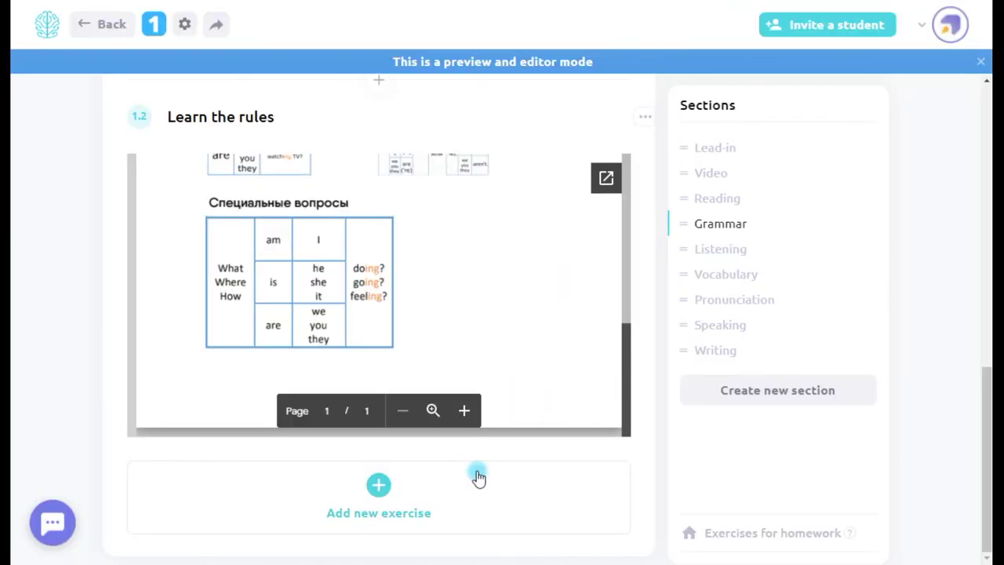
Step: Start a new Board by Miro exercise after the rules PDF in the Grammar section
click(475, 473)
scroll(597, 416, down, 5)
scroll(597, 416, down, 8)
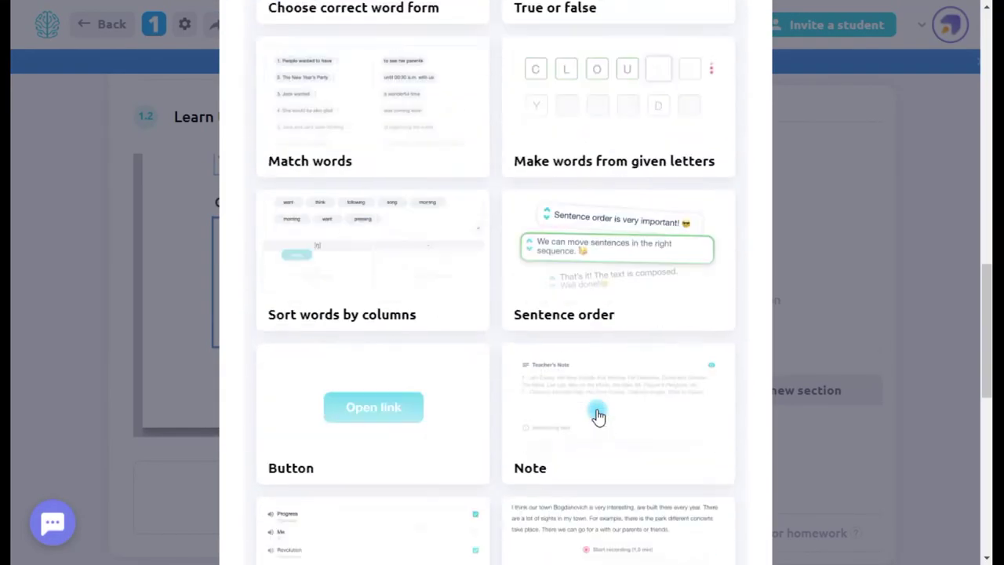
click(582, 428)
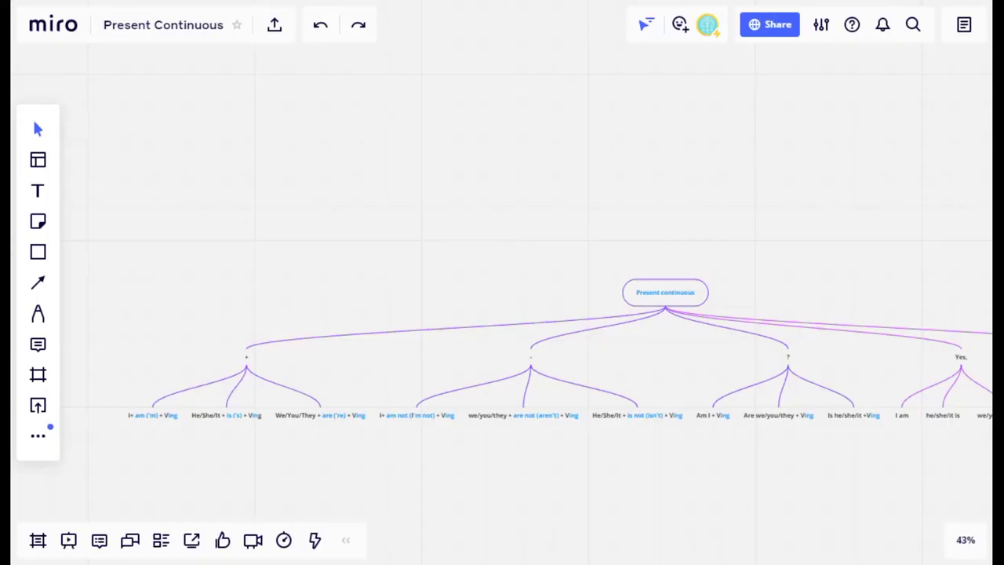
Step: Switch to the Present Continuous board in Miro, set the access level for anyone with the link and copy the board link
scroll(715, 215, right, 3)
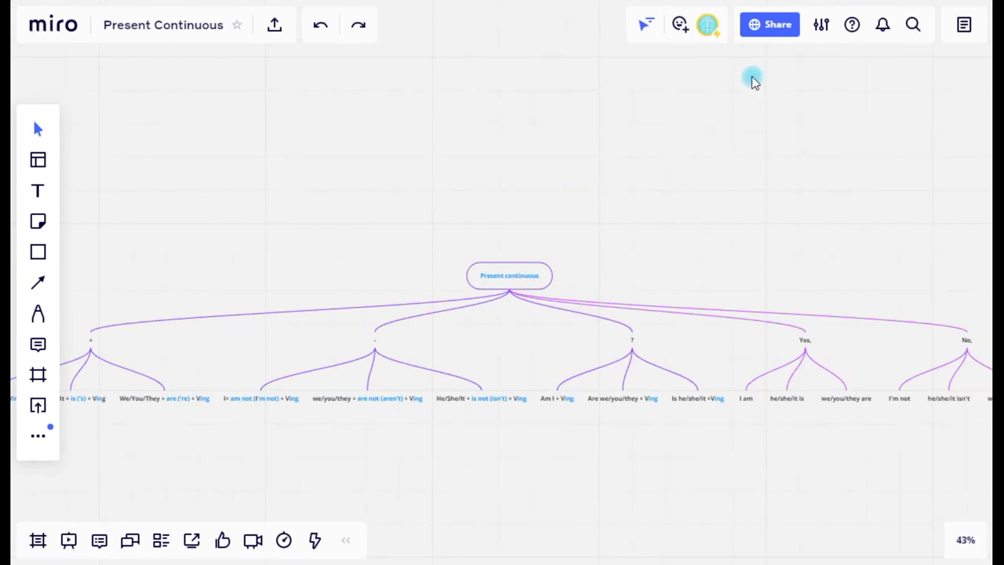
click(756, 32)
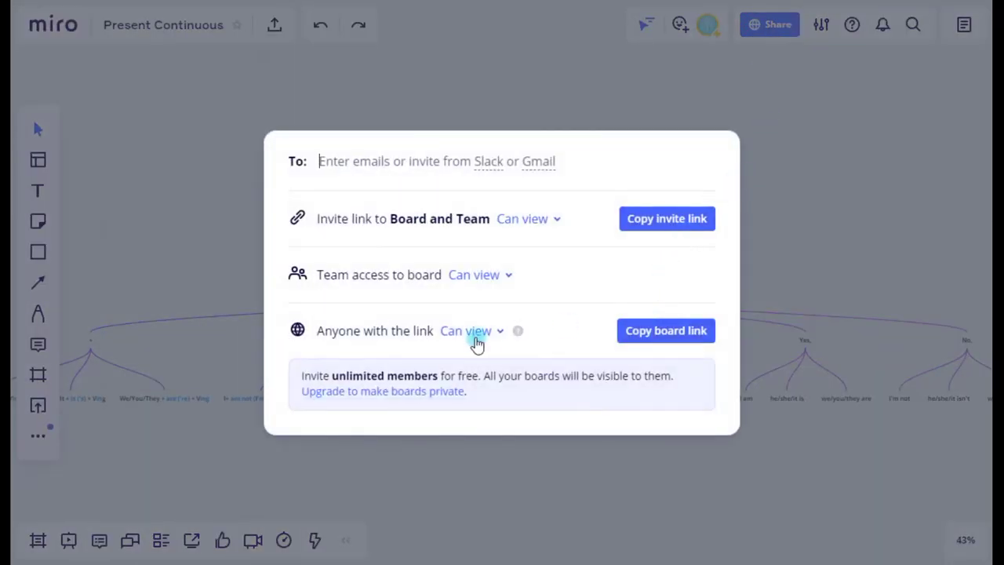
click(474, 334)
click(470, 367)
click(673, 333)
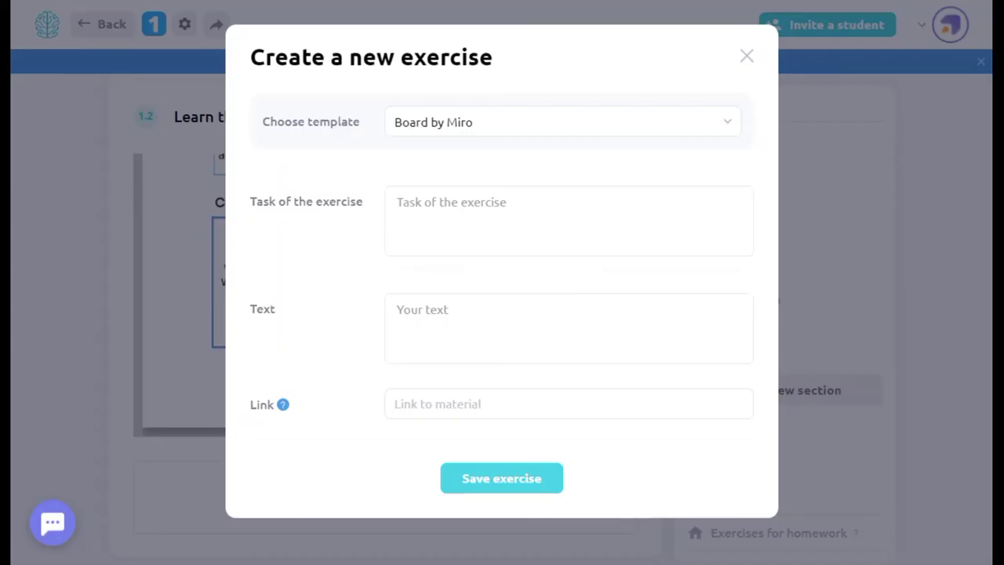
Step: Back in the lesson editor, paste the Miro board link into the new exercise and save it
click(427, 398)
key(ctrl+v)
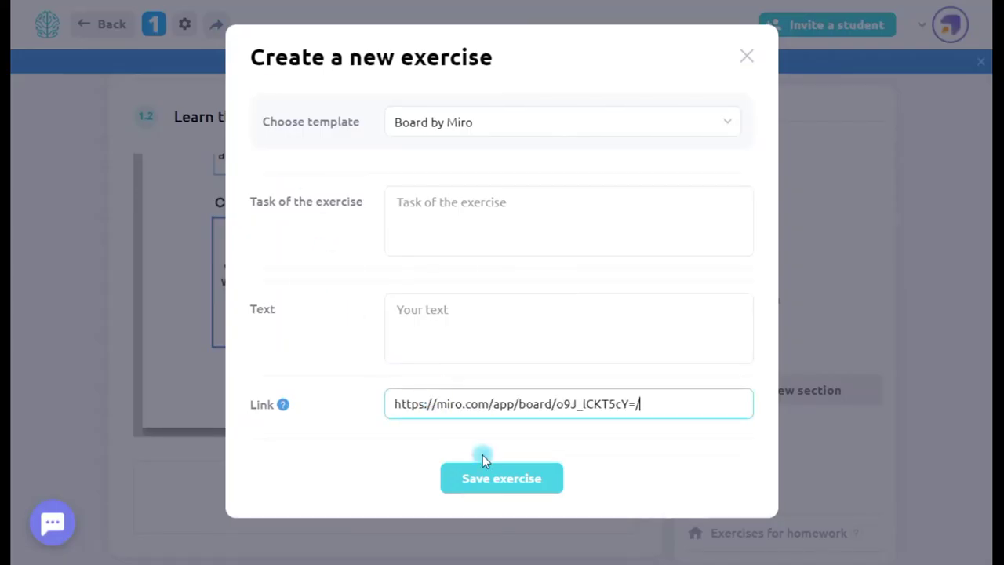
click(499, 475)
scroll(502, 486, down, 5)
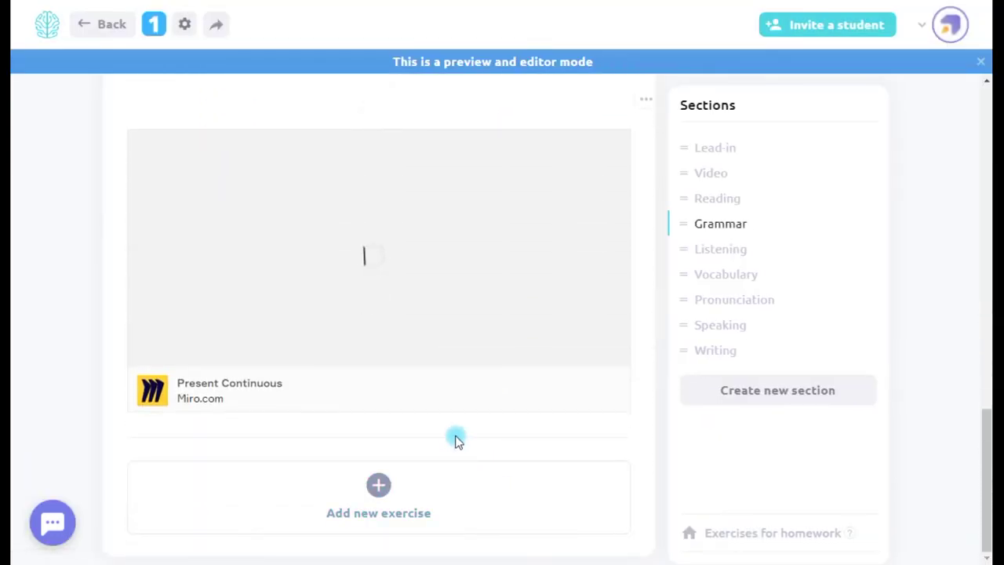
Step: Examine the embedded Present Continuous mind map by moving around it and zooming out and in
drag(352, 285, 668, 338)
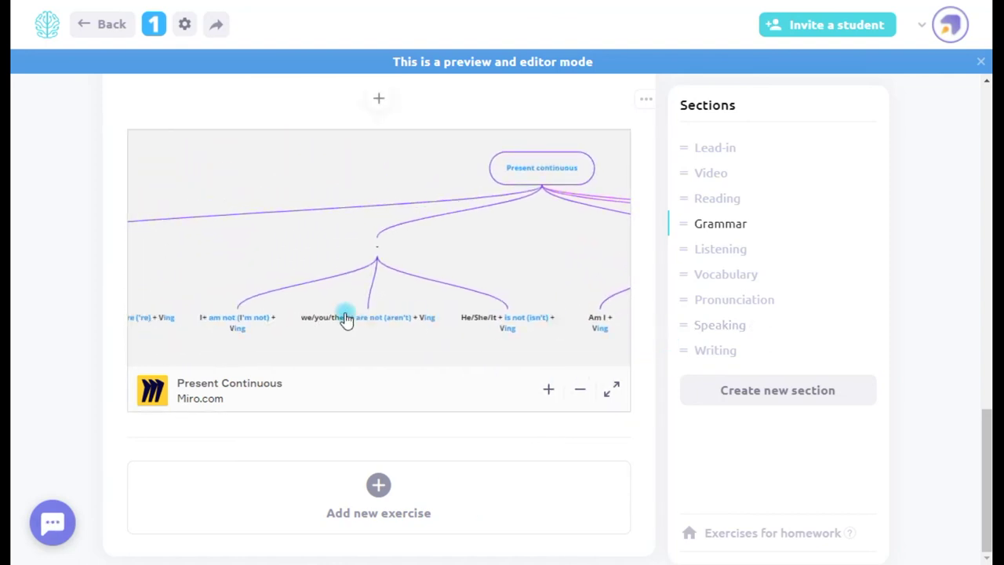
click(574, 390)
click(571, 389)
click(547, 391)
click(547, 391)
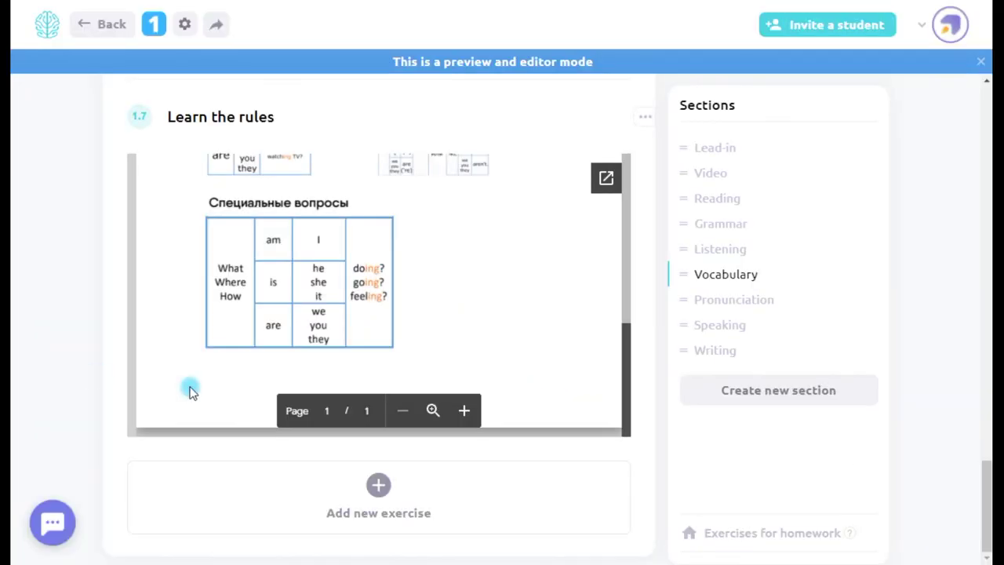
Step: Start a new Wordwall exercise after "Learn the rules" in the Vocabulary section
click(340, 509)
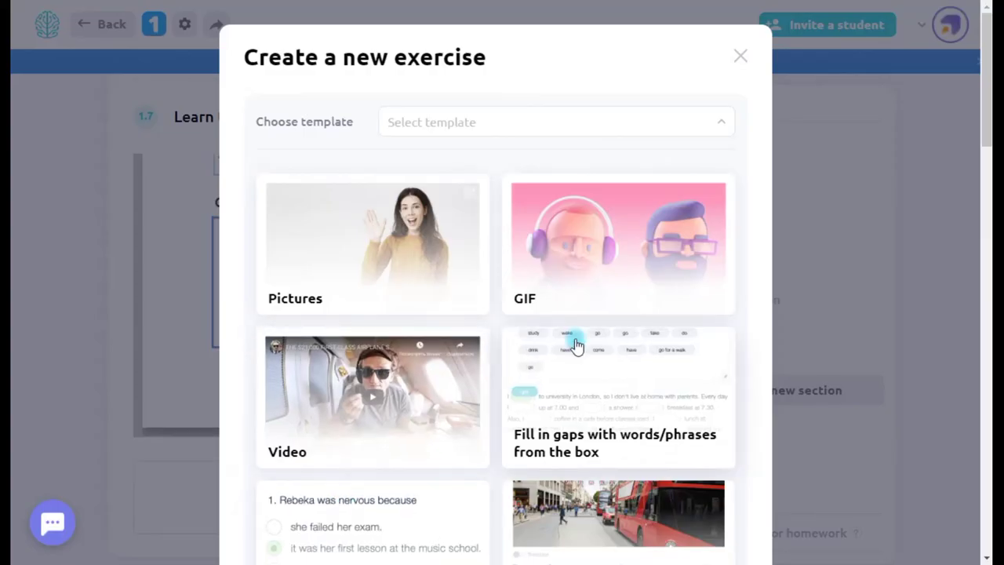
scroll(576, 345, down, 15)
scroll(598, 317, down, 8)
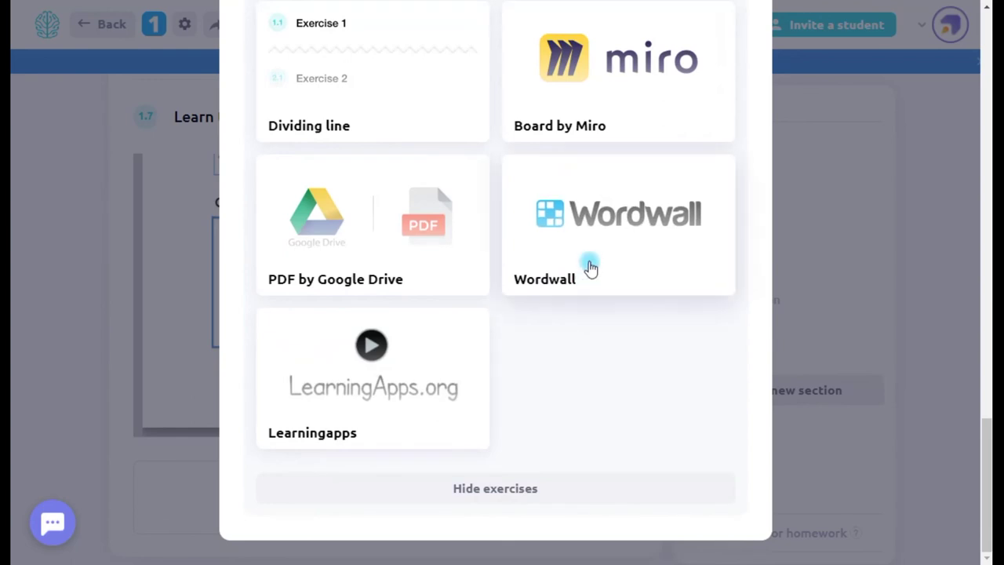
click(592, 263)
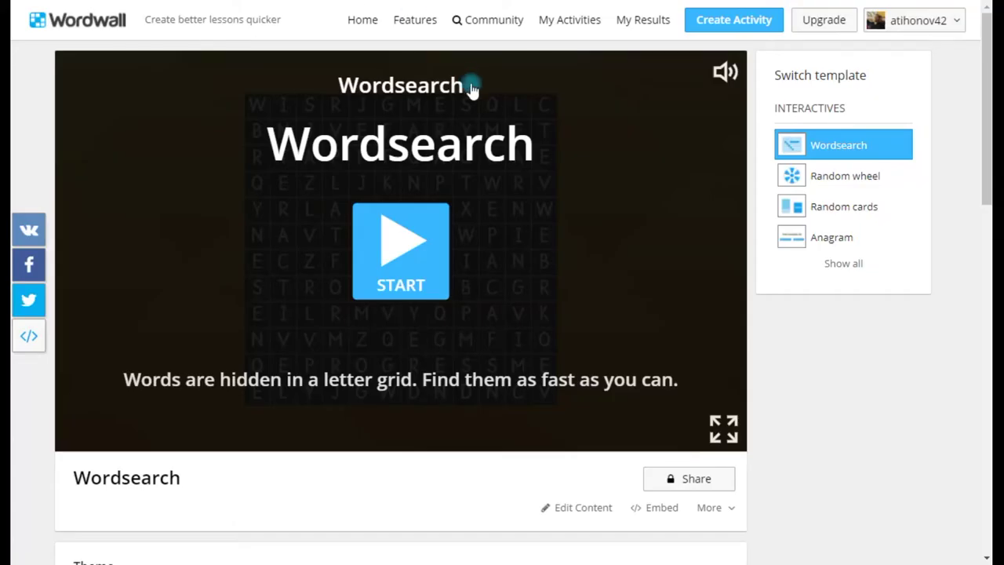
Step: Switch to Wordwall and copy the Iframe embed code of the Wordsearch activity
scroll(471, 88, down, 4)
scroll(470, 88, up, 4)
click(658, 511)
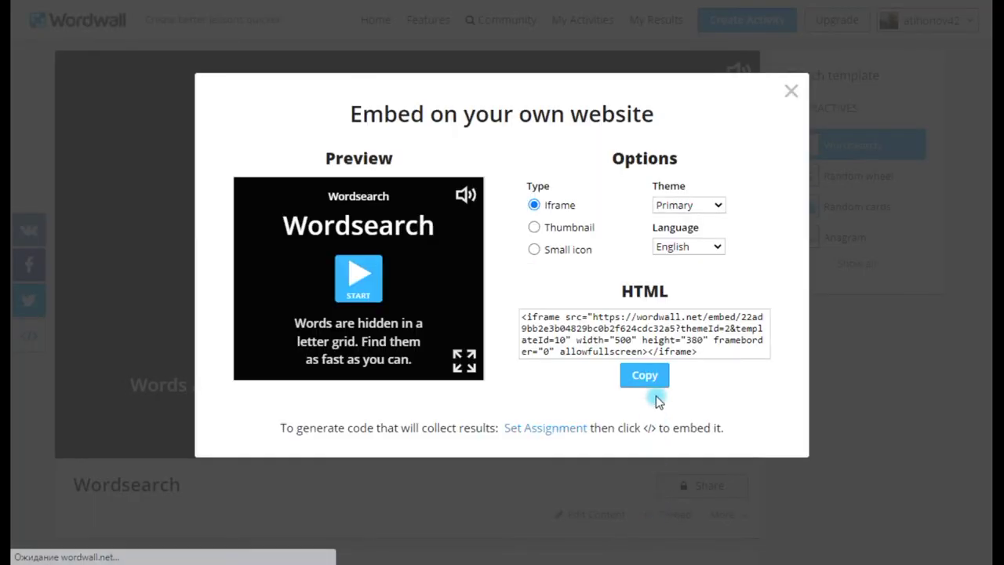
click(643, 378)
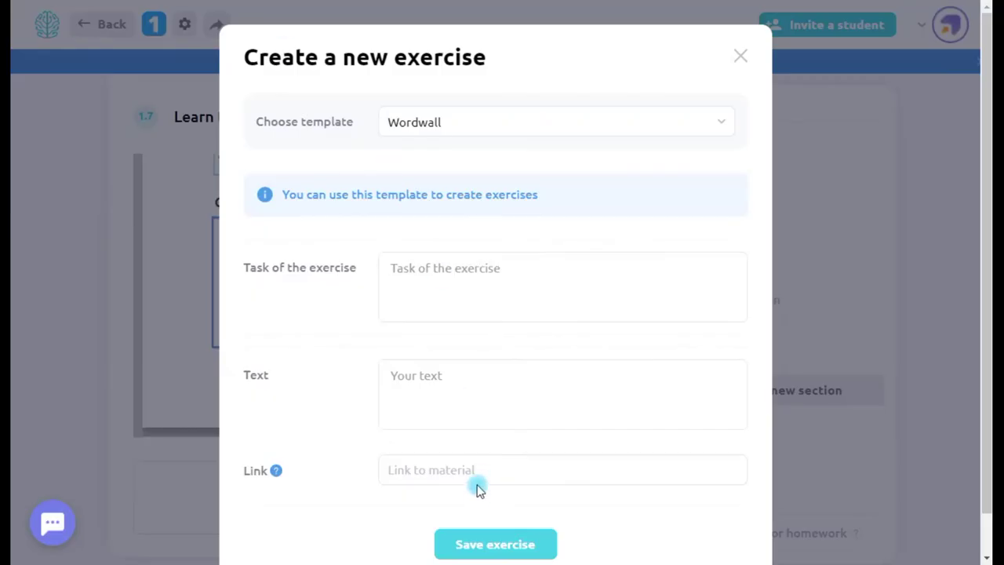
Step: Back in the lesson editor, paste the Wordwall embed code as the link, enter the task "Do the exercise" and save
click(480, 473)
key(ctrl+v)
click(467, 292)
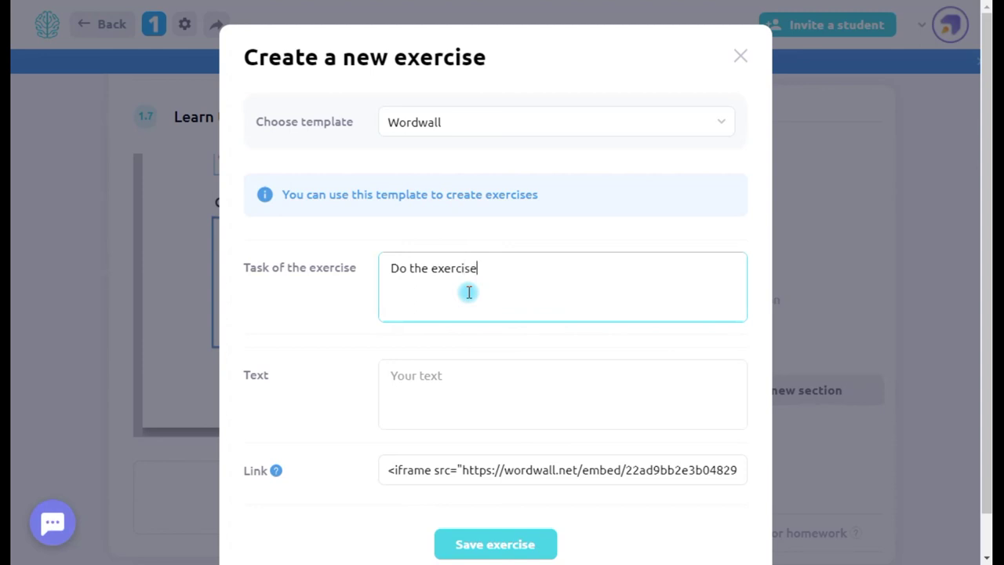
click(489, 553)
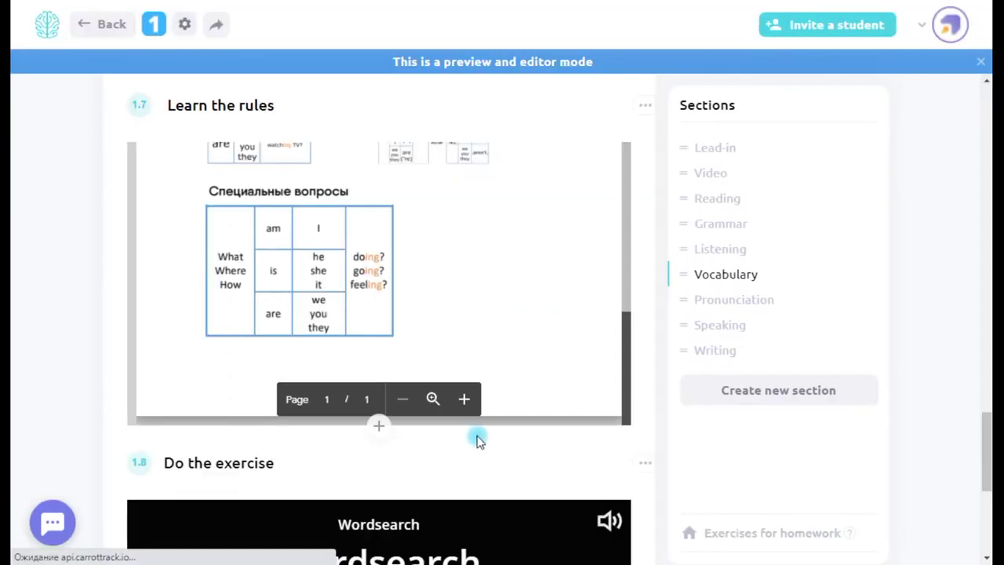
Step: Launch the embedded Wordsearch game in the "Do the exercise" task to test it
scroll(478, 437, down, 4)
click(382, 331)
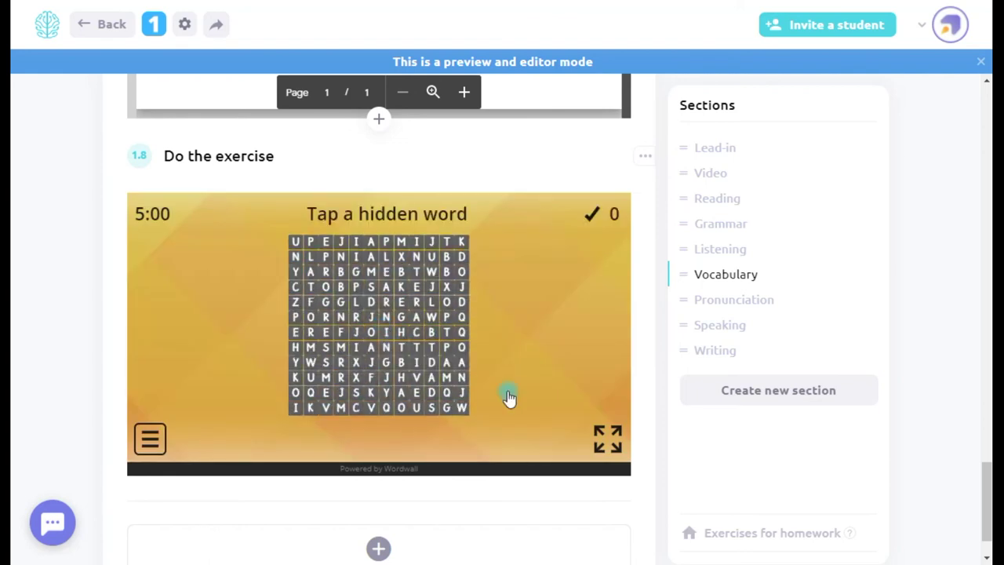
scroll(510, 398, down, 1)
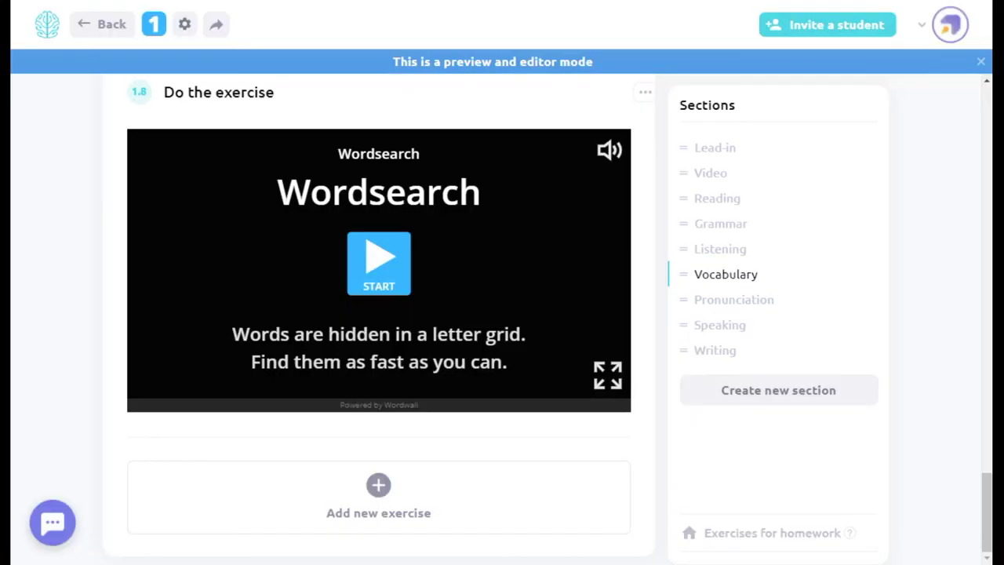
Step: Start a new LearningApps exercise after the Wordwall exercise in the Vocabulary section
click(411, 505)
scroll(420, 354, down, 20)
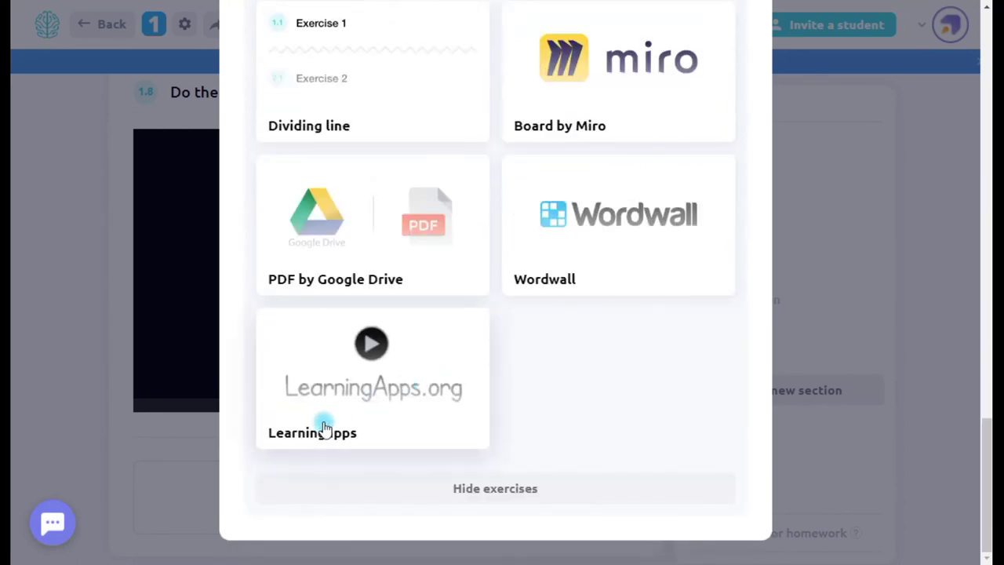
click(365, 390)
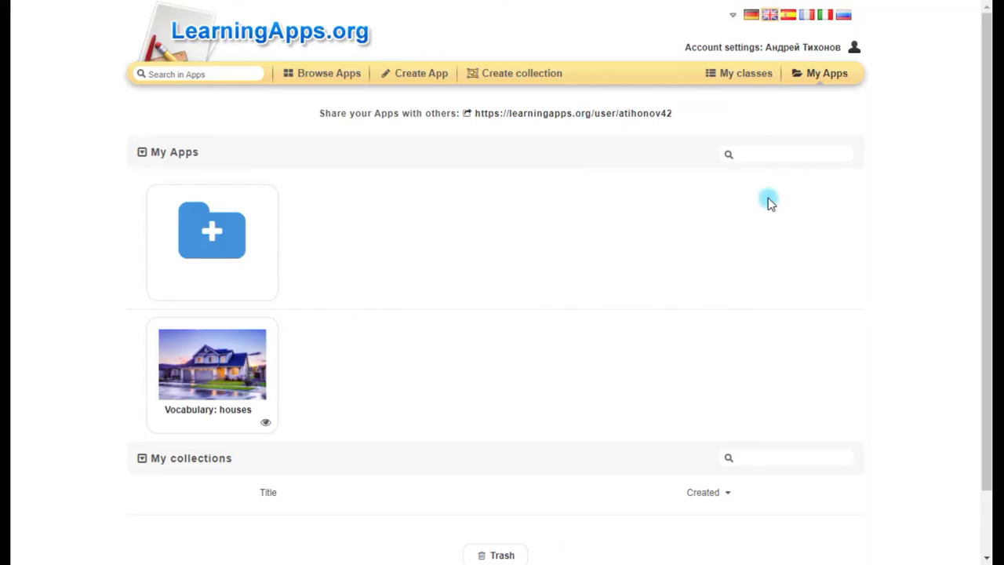
Step: Switch to LearningApps, open the "Vocabulary: houses" crossword, set it as a public app and copy its share link
scroll(269, 217, down, 1)
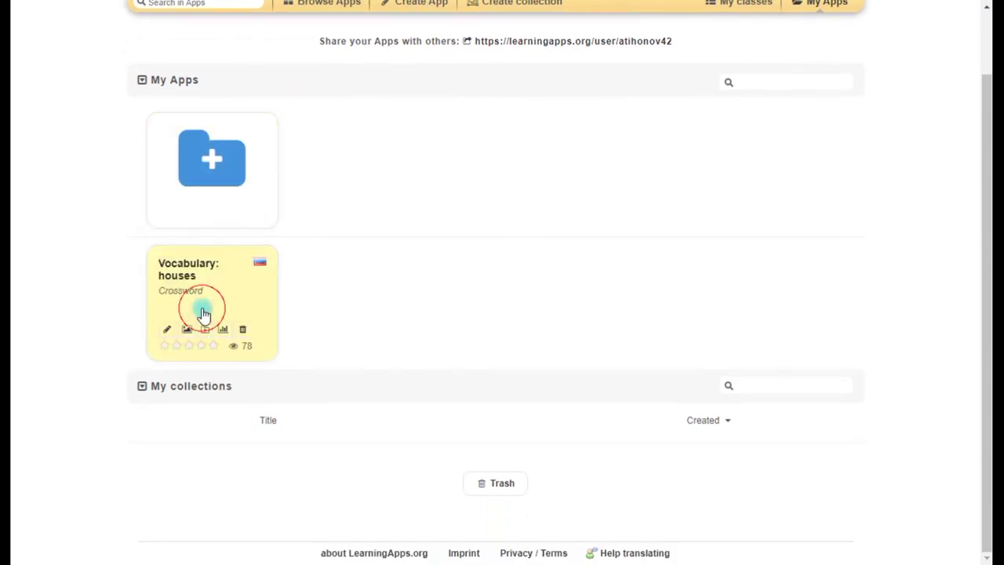
click(203, 314)
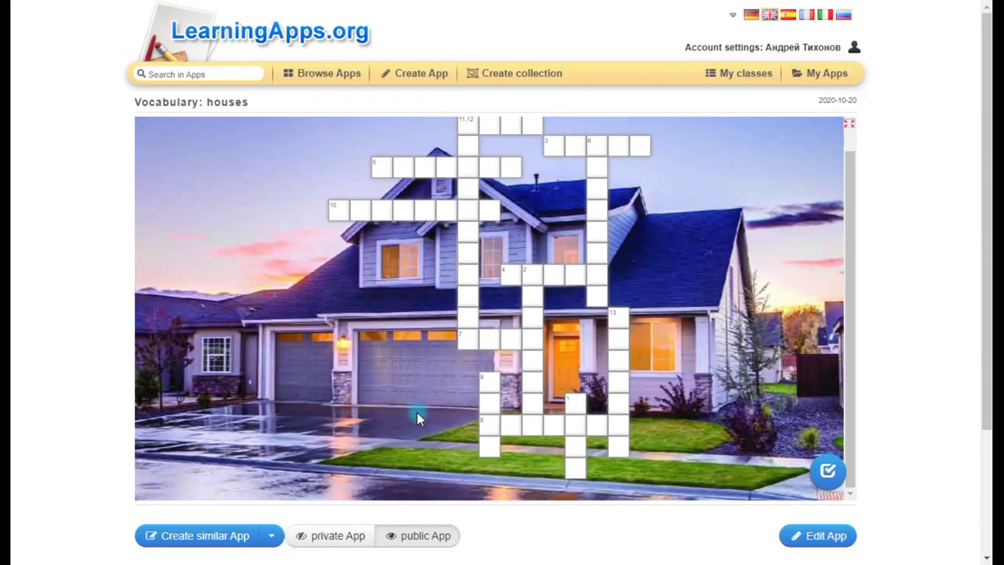
click(444, 536)
scroll(610, 522, down, 2)
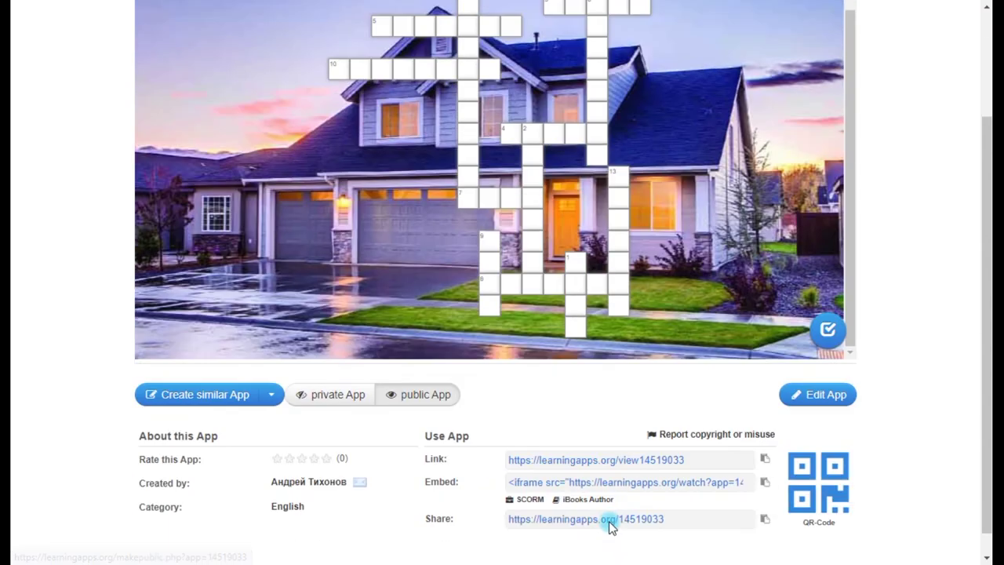
click(516, 494)
right_click(546, 496)
click(639, 298)
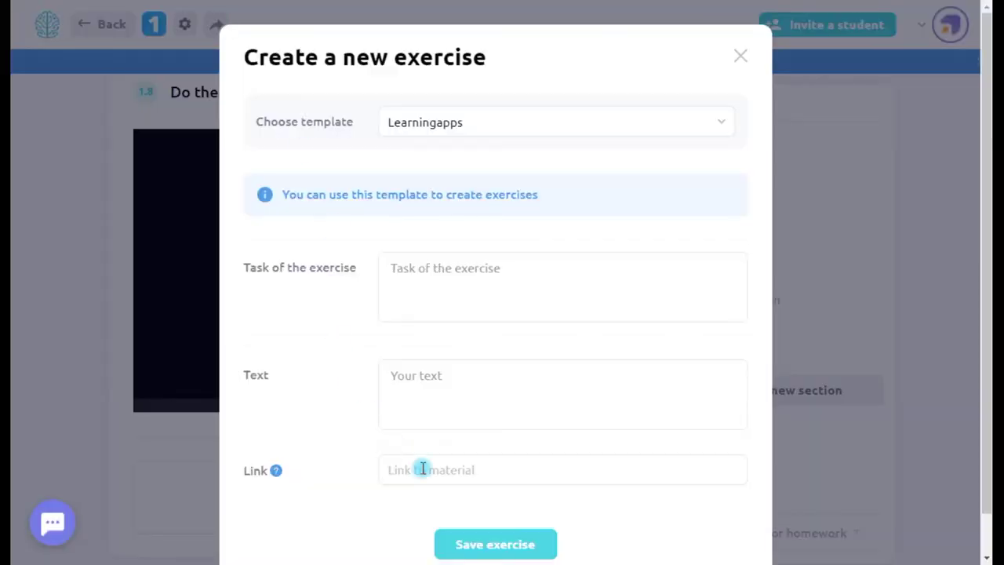
click(423, 468)
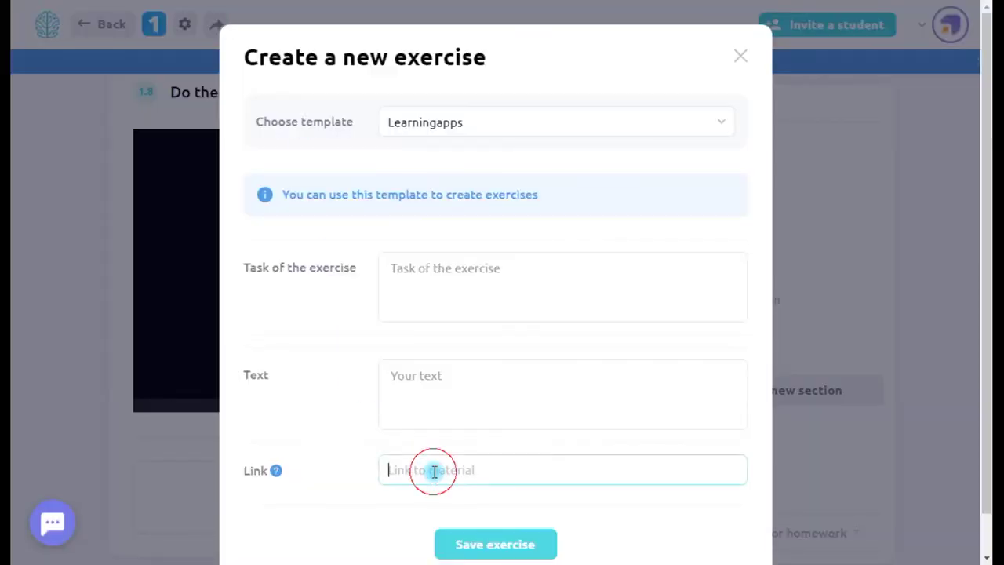
key(ctrl+v)
click(490, 294)
scroll(553, 518, down, 1)
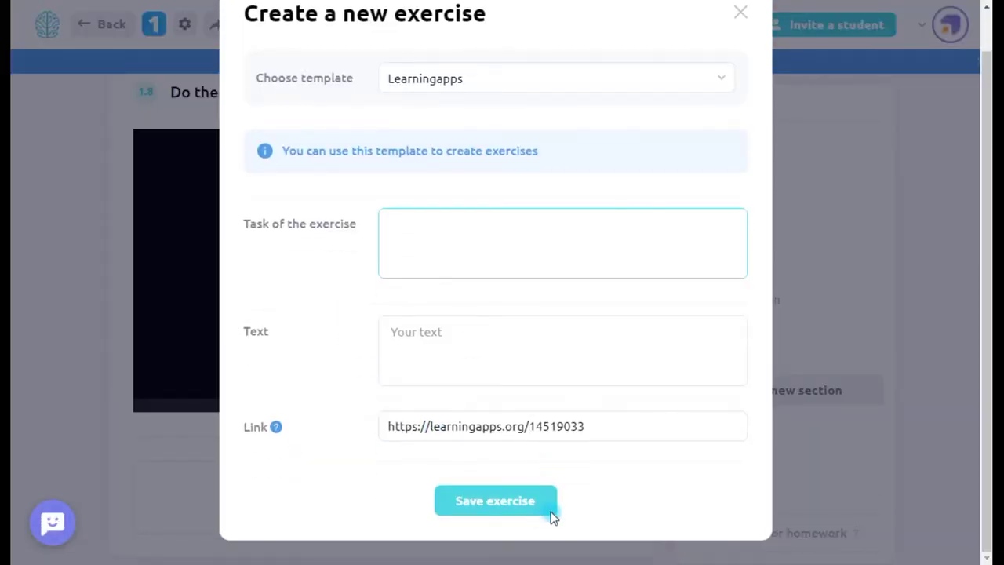
click(539, 514)
Step: Test the embedded houses crossword by opening vertical question 9 and submitting the answer PATH
scroll(495, 486, down, 5)
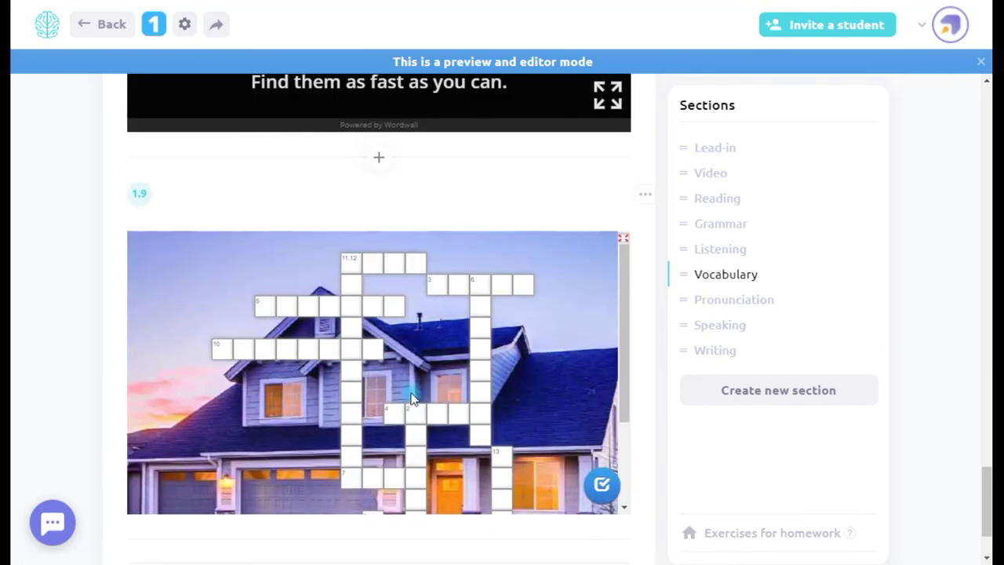
scroll(411, 398, down, 2)
click(379, 421)
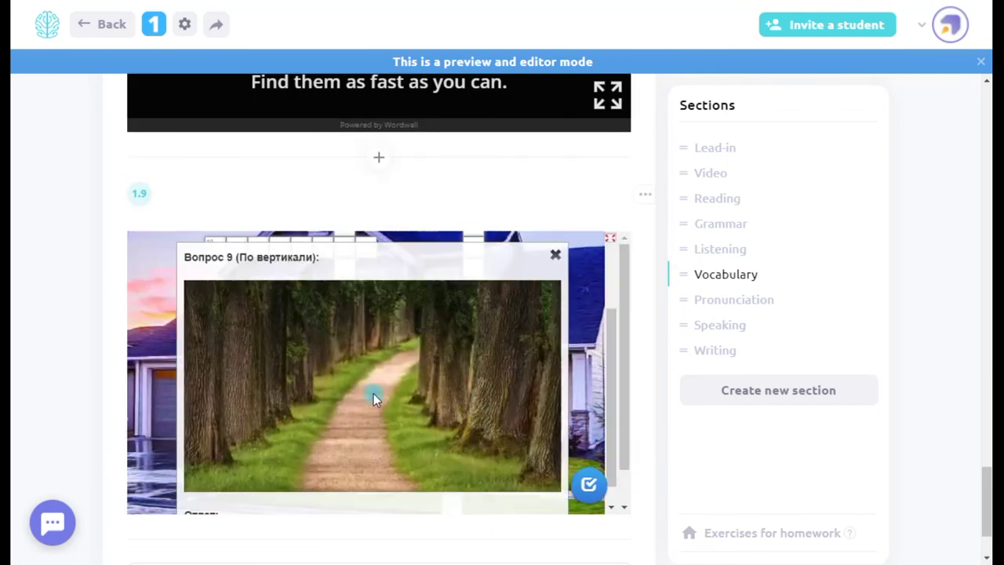
scroll(449, 337, down, 1)
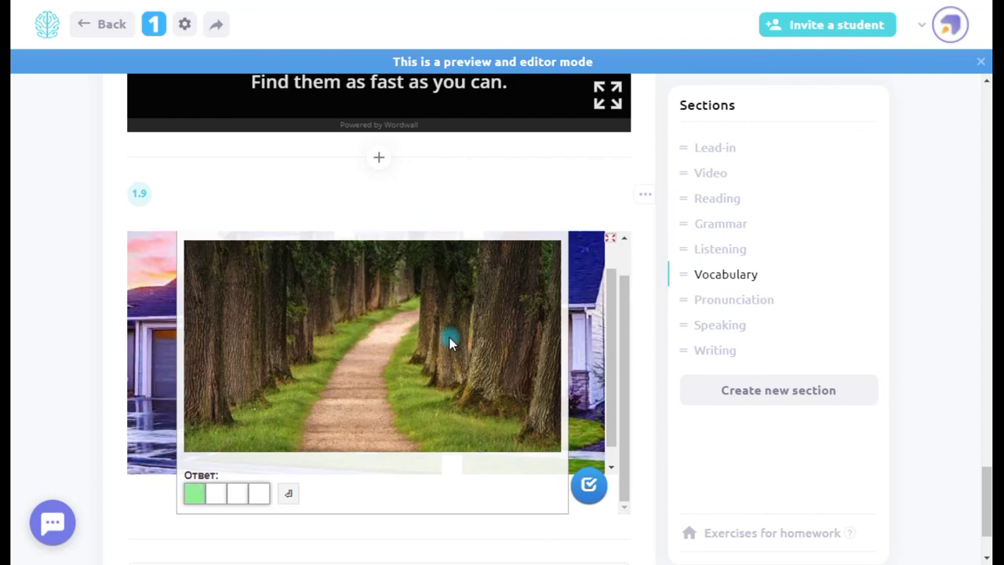
text(PATH)
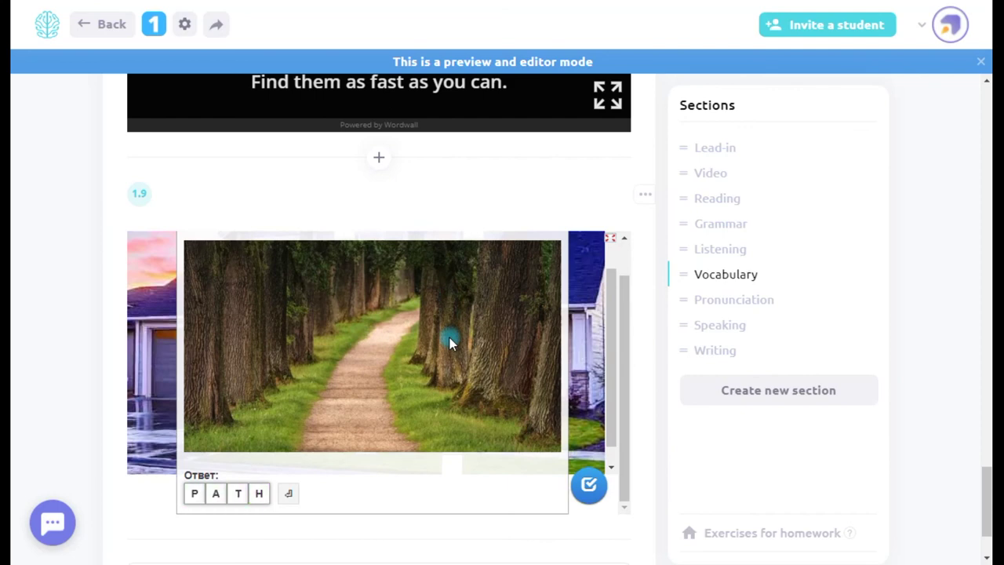
click(288, 493)
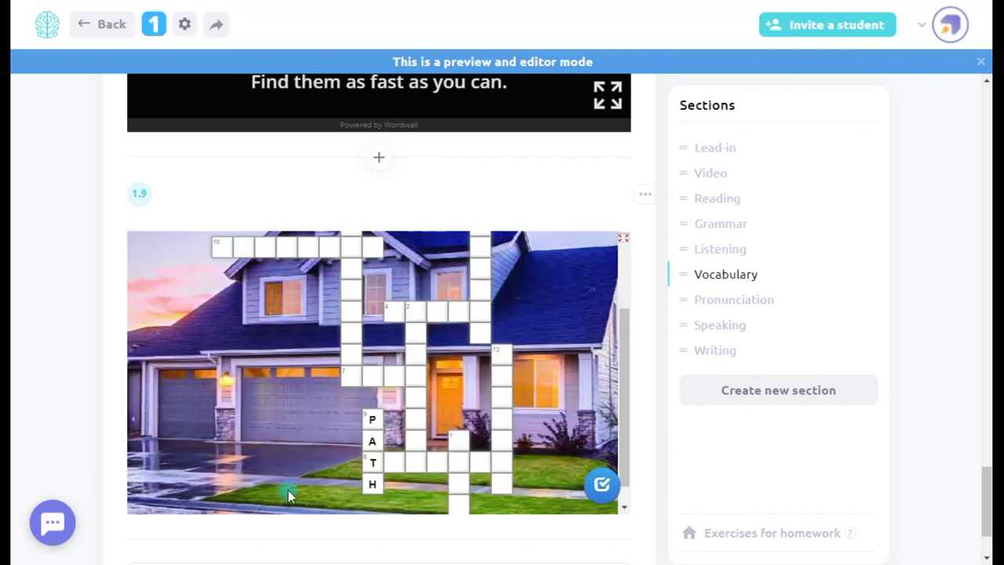